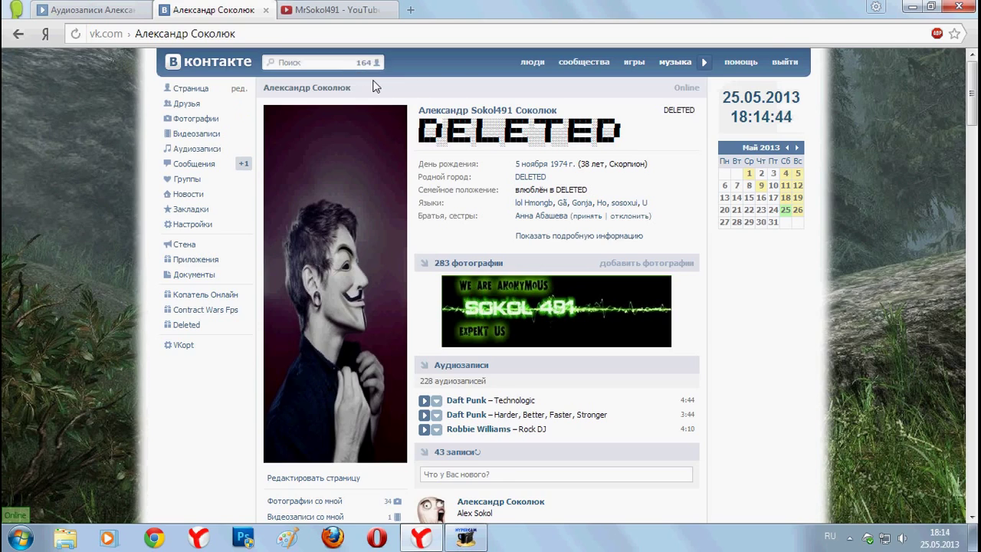
Show the YouTube channel's address and look through the list of uploaded videos
left_click(329, 9)
left_click(332, 35)
left_click(333, 38)
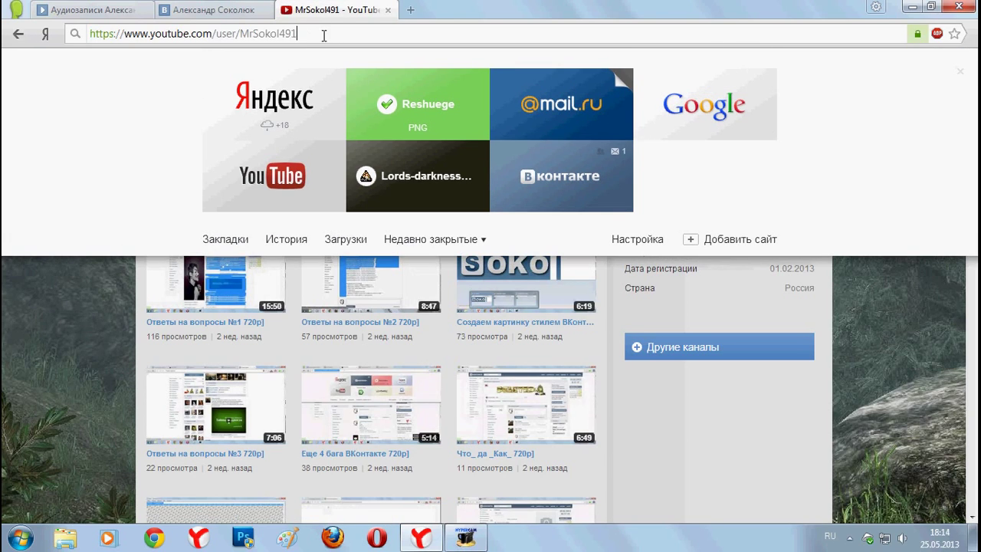
left_click_drag(325, 34, 89, 34)
left_click(849, 330)
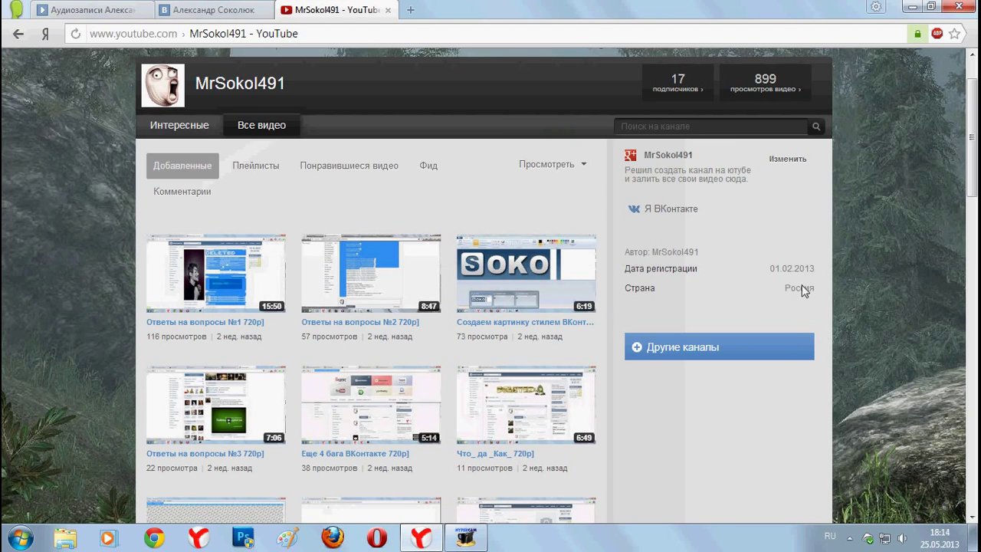
scroll(972, 180, "down", 10)
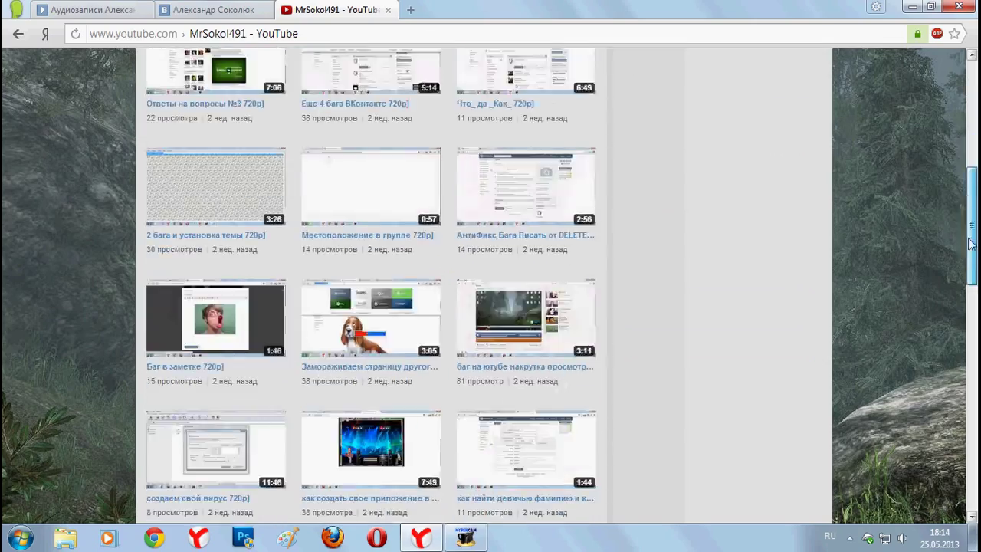
scroll(970, 179, "up", 9)
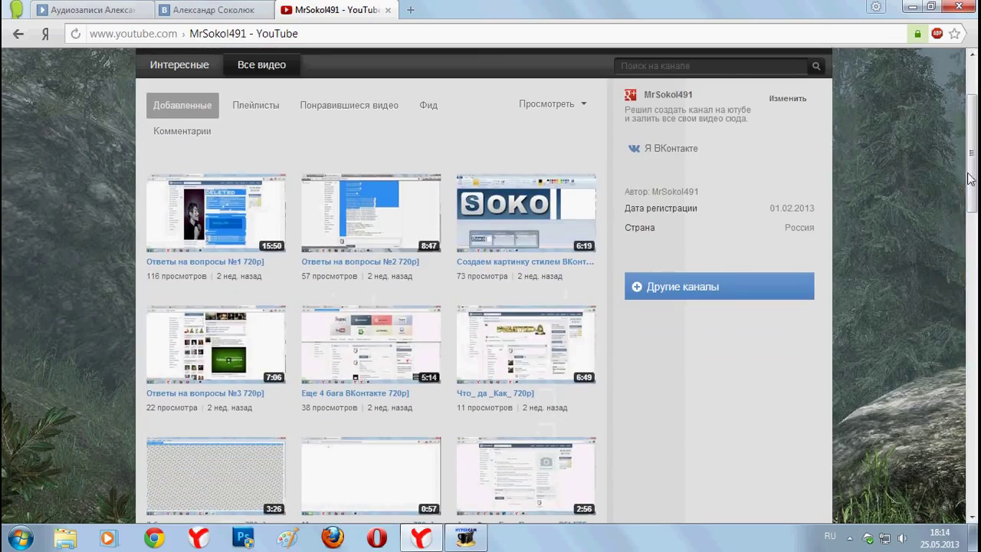
Minimize the browser, look over the program shortcuts in the desktop folder "программы", and close it
left_click(912, 6)
double_click(883, 26)
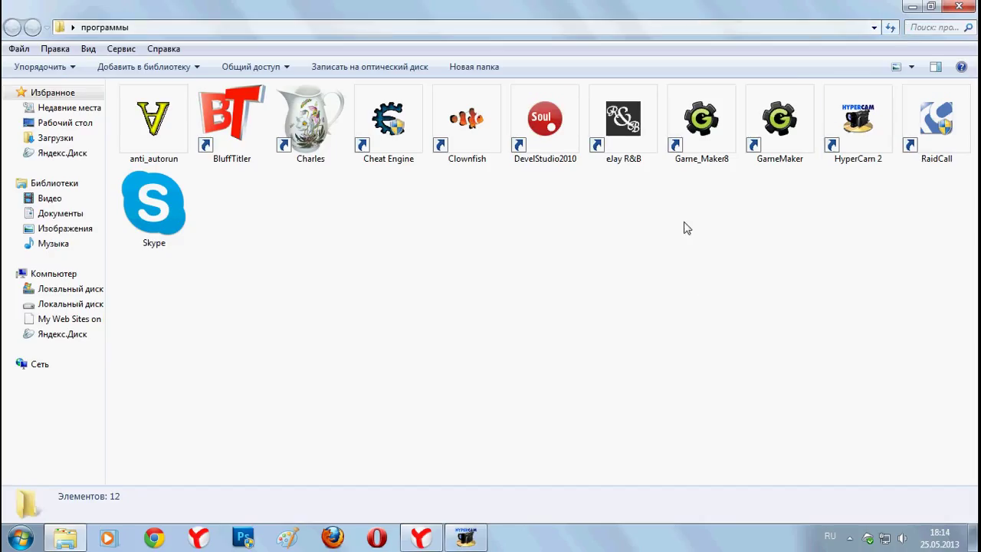
left_click_drag(685, 225, 794, 86)
left_click(748, 295)
left_click(971, 7)
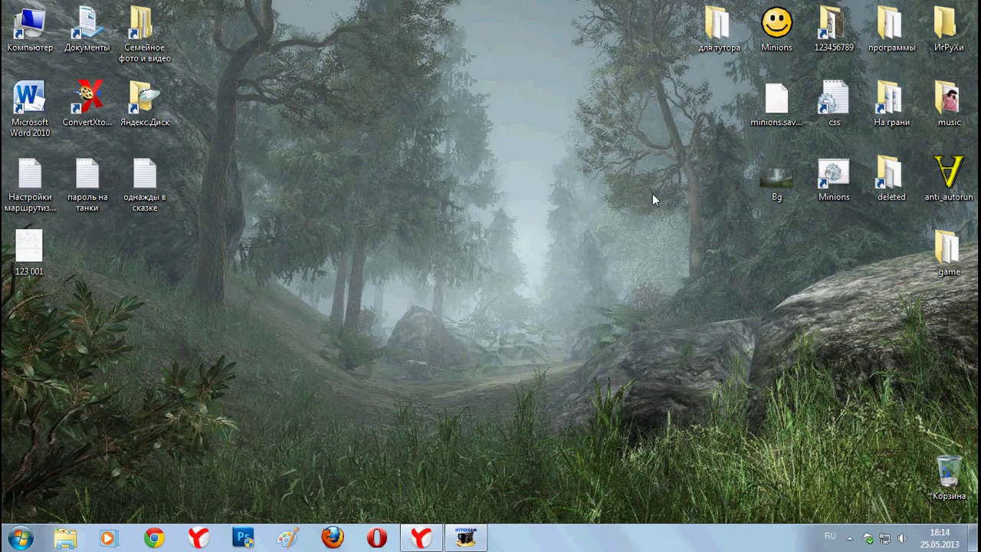
Open the zombi_bitva project from the desktop folder "для тутора" and close its Game Maker news page
double_click(717, 33)
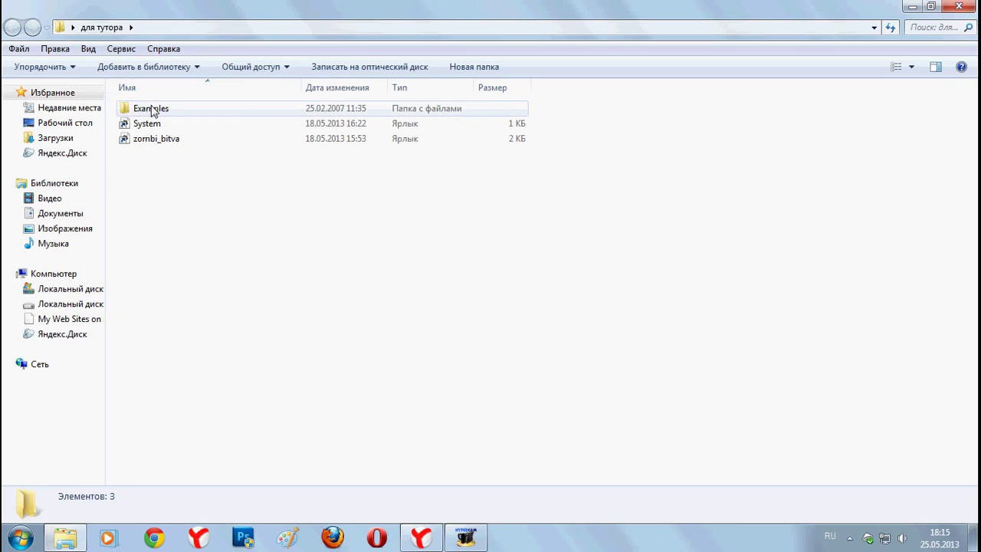
double_click(150, 146)
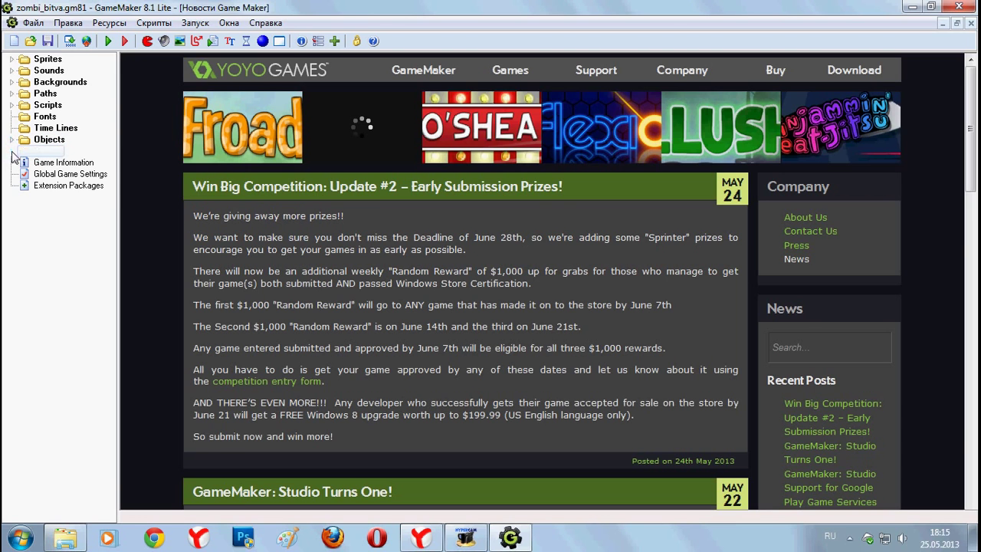
left_click(971, 23)
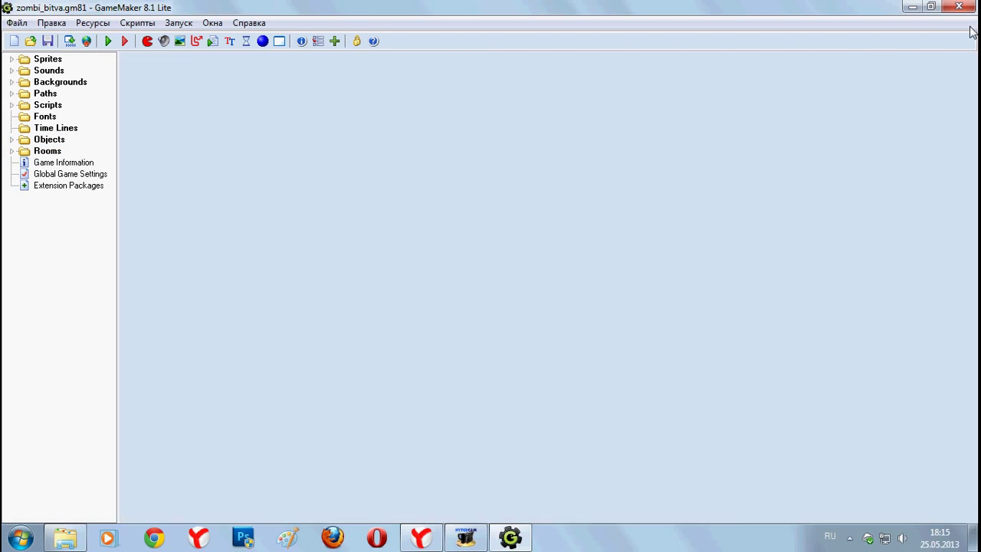
Run the zombi_bitva game with the folder window minimized, and pass the start and story screens to enter the level
left_click(108, 40)
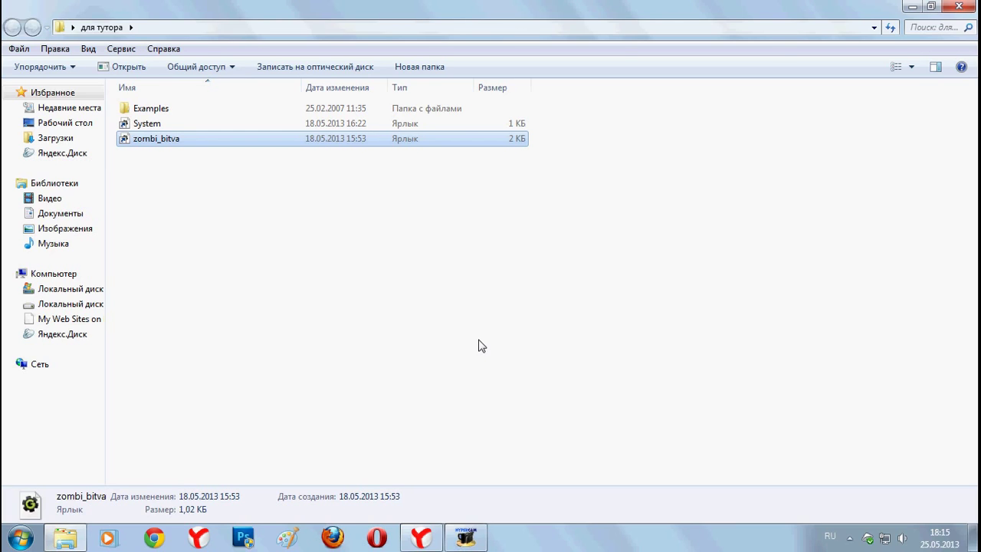
left_click(912, 6)
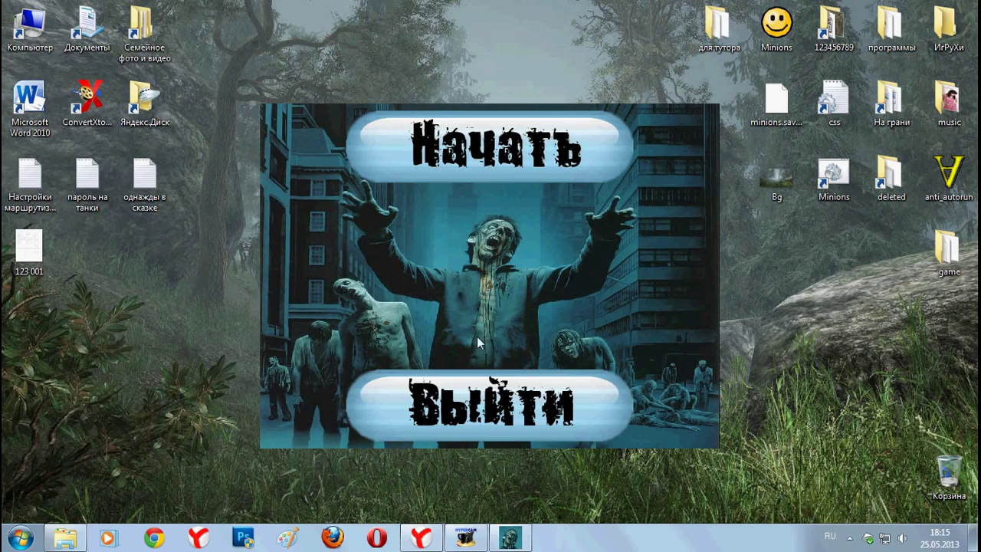
left_click(475, 168)
left_click(632, 419)
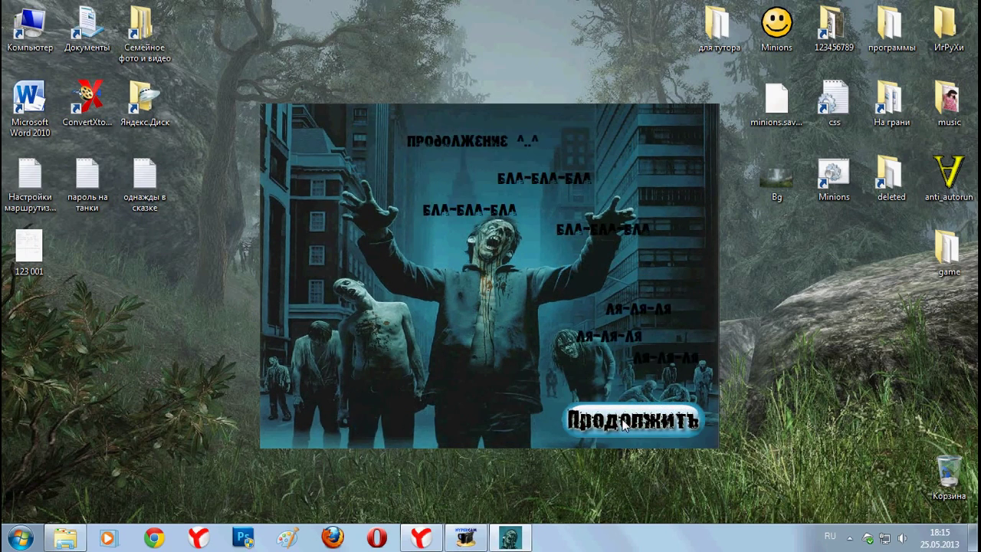
left_click(632, 419)
Play-test the level by moving the character around, shooting zombies with the AK-47 and collecting the pickups near the crates
key("w")
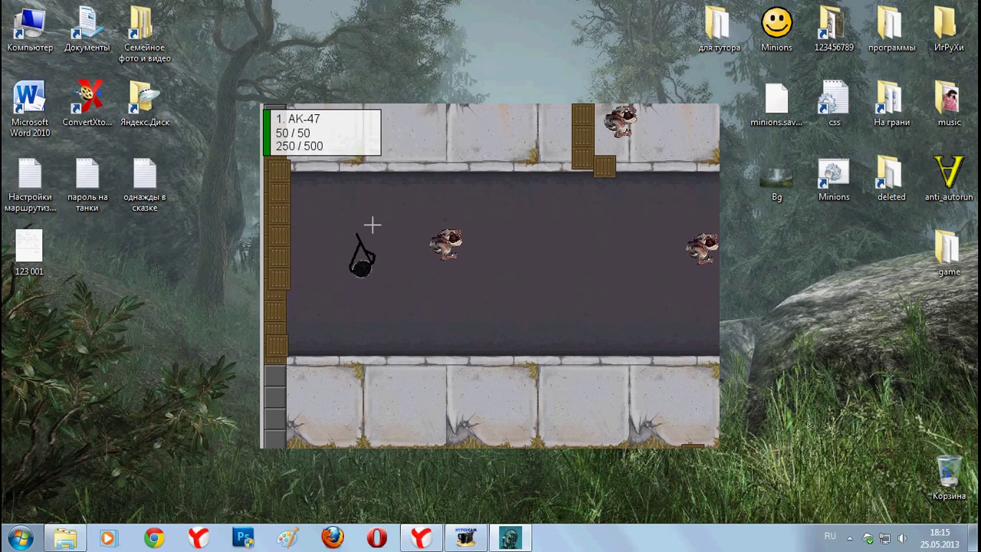
key("d")
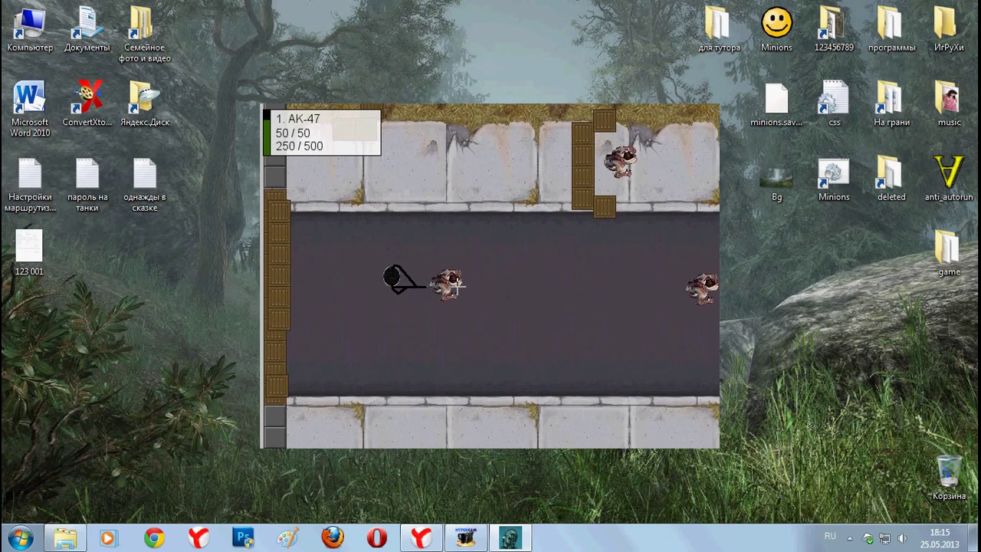
left_click(451, 282)
key("w")
key("w")
key("a")
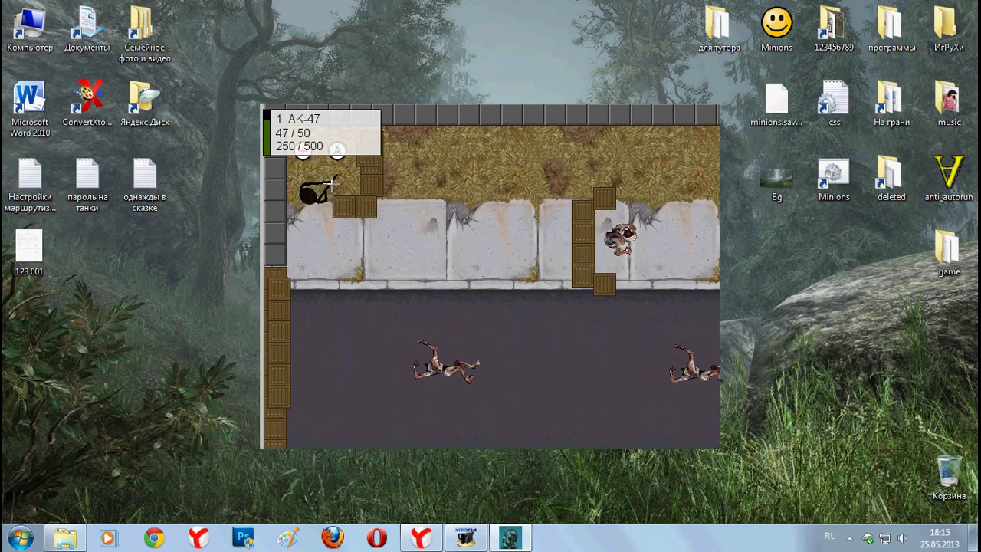
key("s")
key("d")
key("s")
key("d")
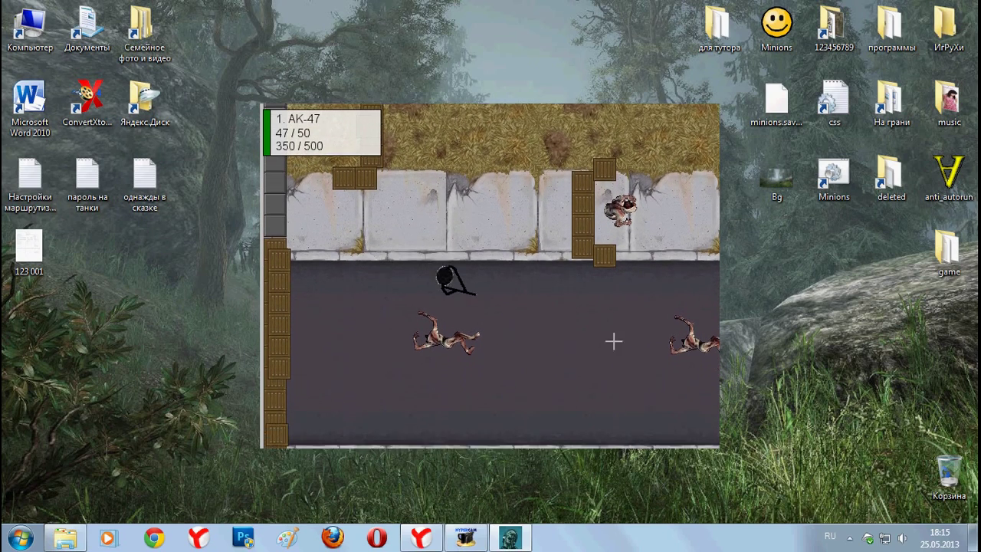
Test the SWD, RPG-16, UZI, ТОЗ-87 and AK-47 weapons, shooting the zombie beside the crates
key("5")
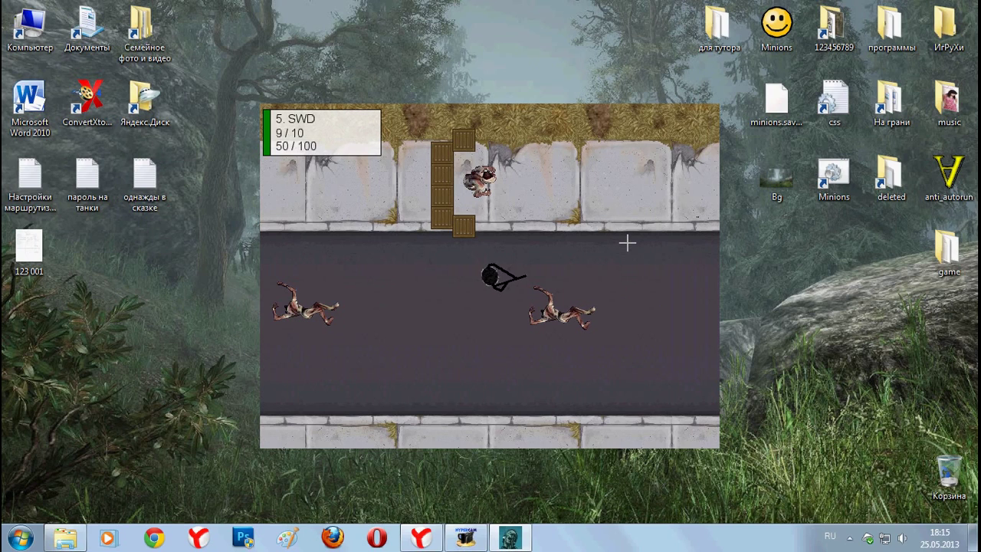
key("4")
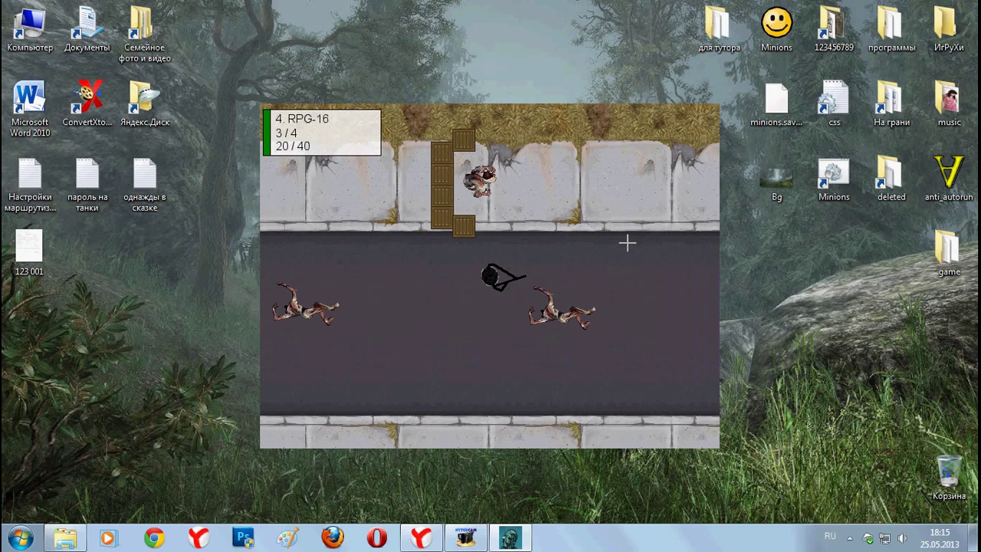
key("s")
key("d")
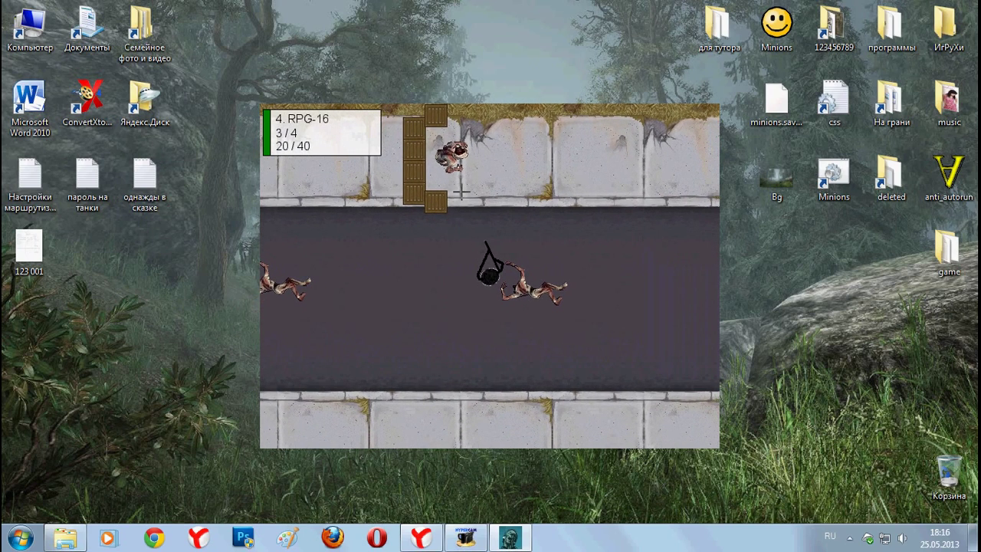
left_click(461, 190)
key("3")
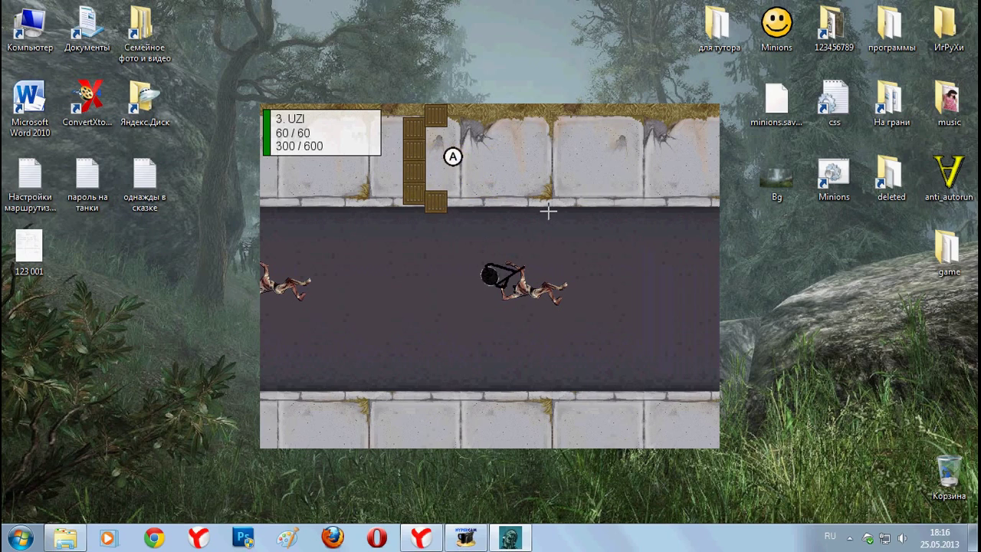
mouse_move(557, 222)
left_mouse_down()
mouse_move(593, 284)
mouse_move(547, 380)
left_mouse_up()
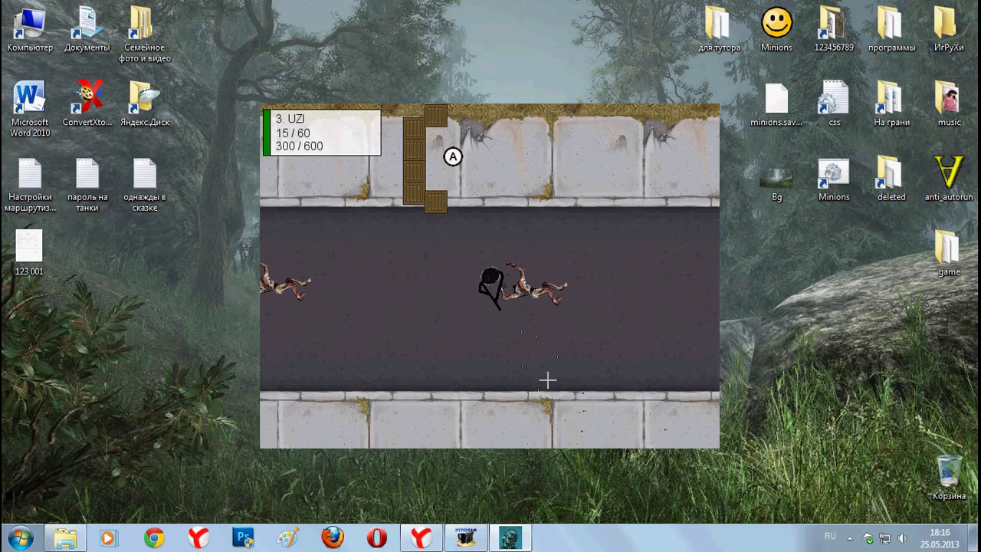
key("2")
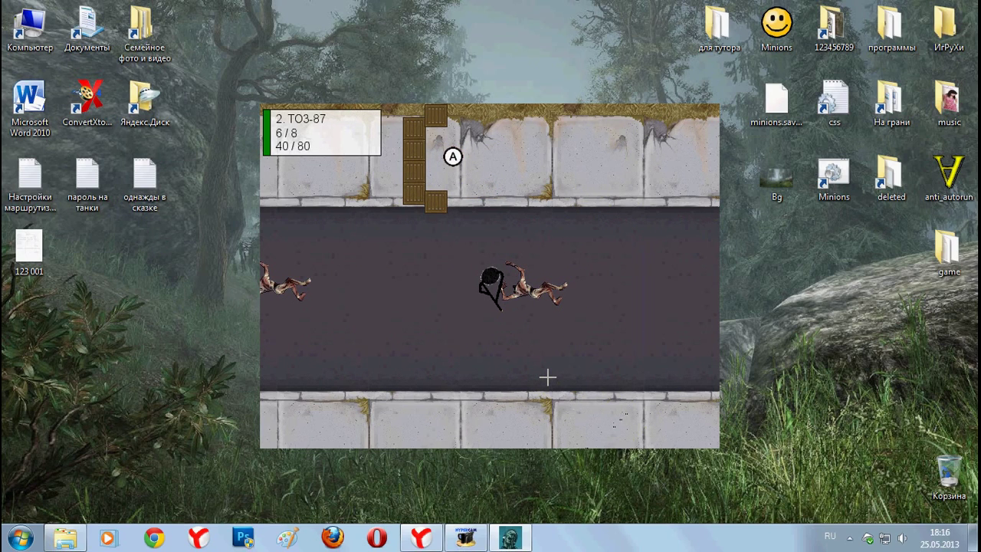
key("1")
key("5")
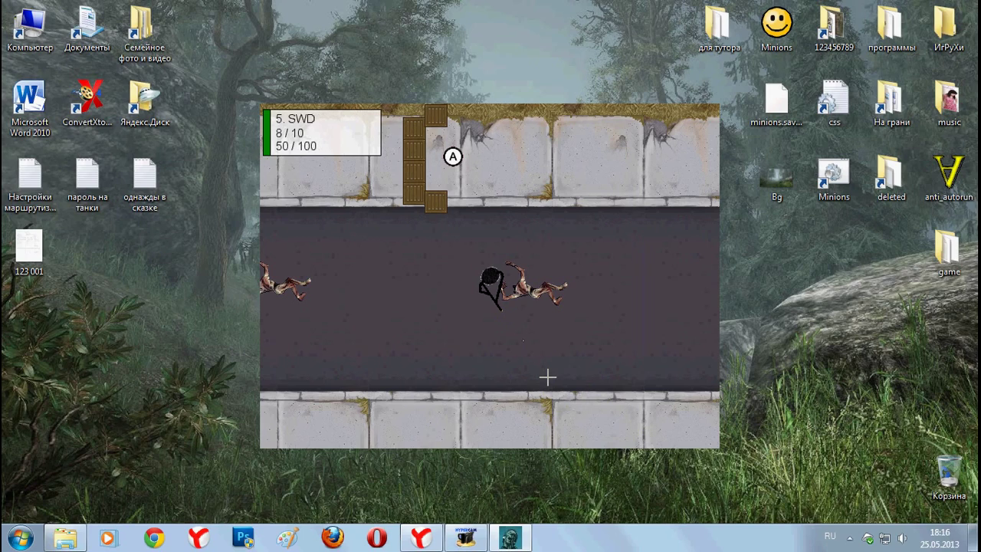
Quit the zombi_bitva test game and close its project
key("Escape")
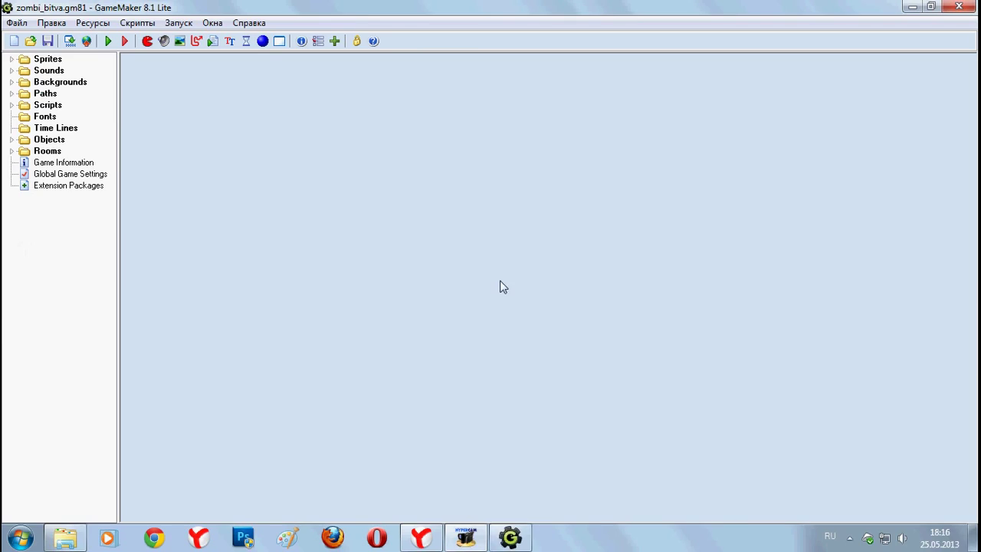
left_click(970, 8)
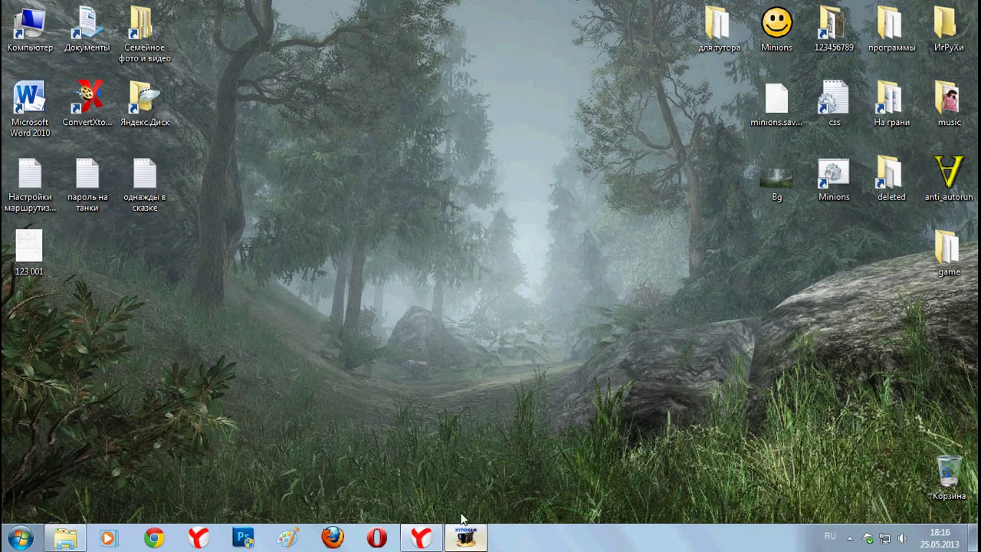
Open the System project from the folder "для тутора" and run it through to its simulated desktop
left_click(85, 539)
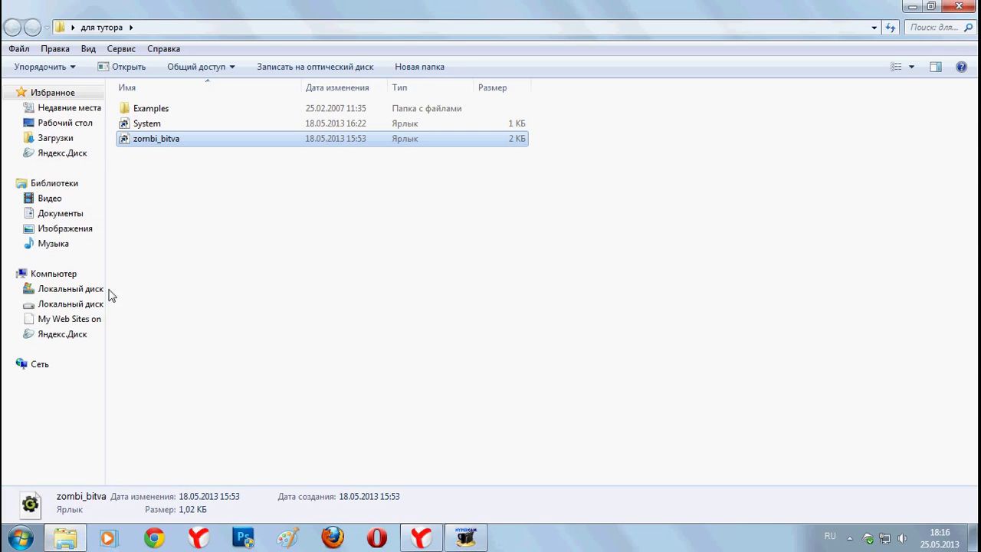
double_click(150, 125)
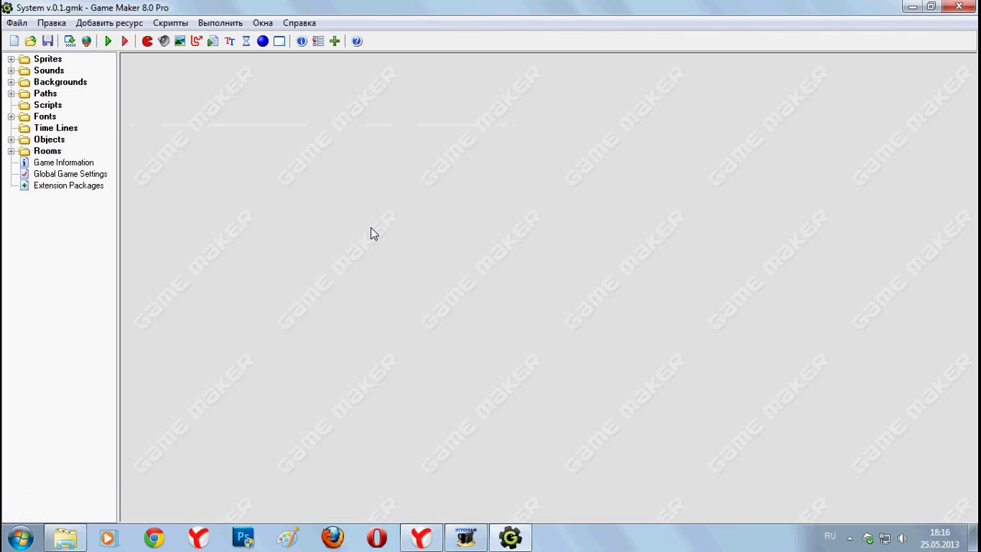
left_click(108, 40)
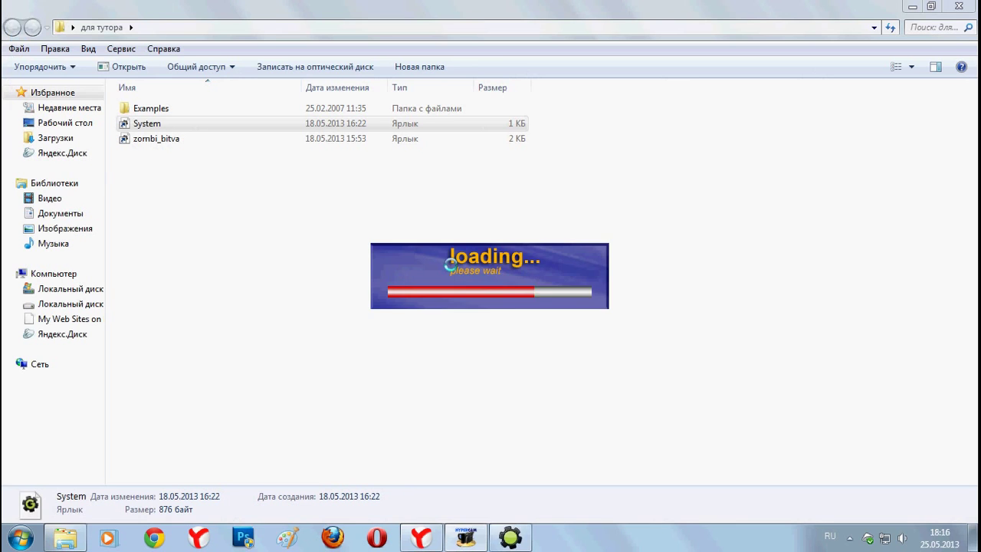
left_click(911, 8)
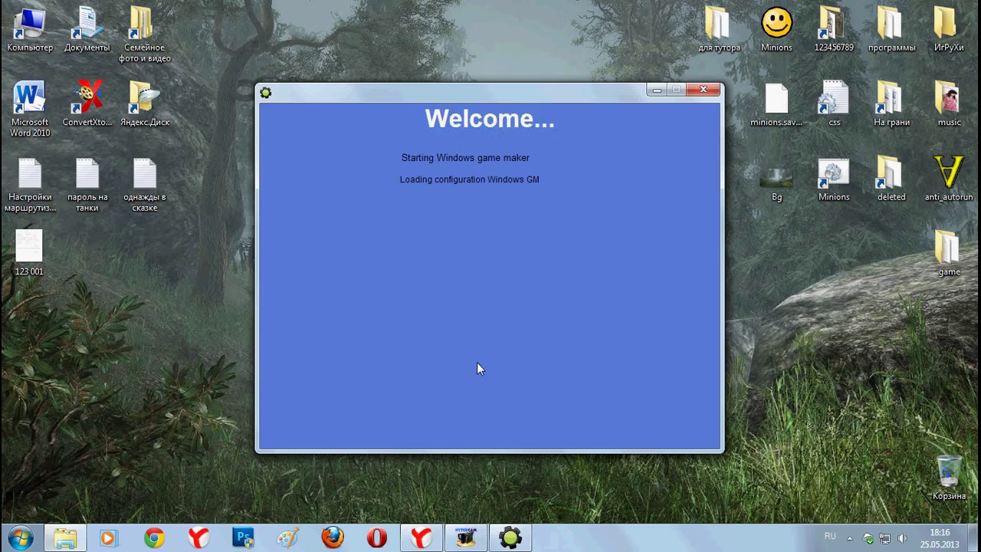
left_click(473, 157)
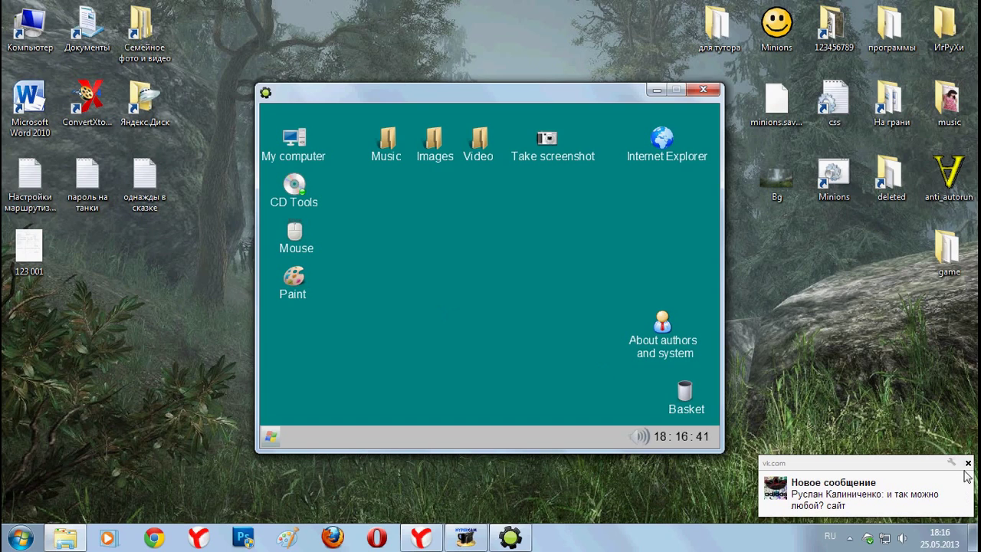
left_click(967, 465)
Start Paint on the simulated desktop, draw several freehand lines across it, and exit Paint
left_click(297, 282)
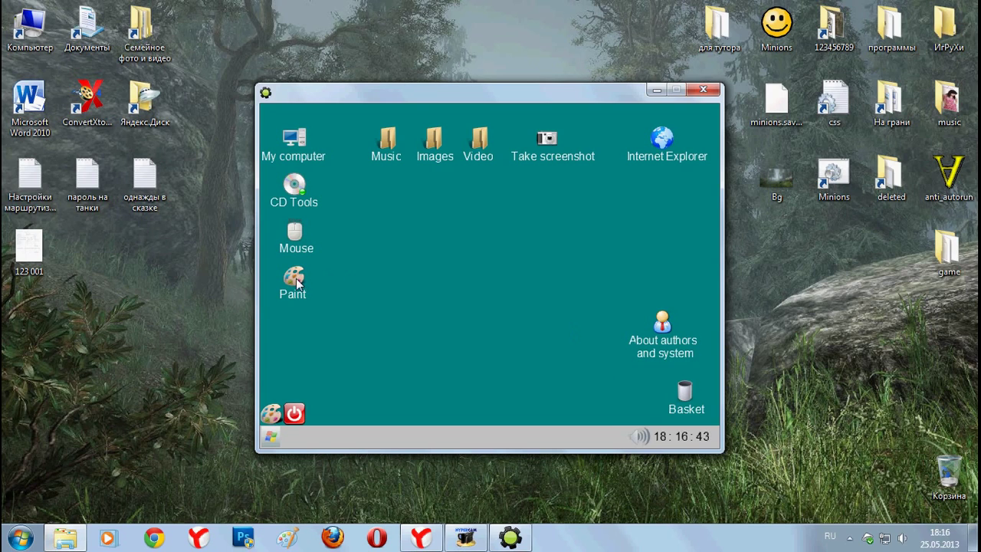
left_click_drag(466, 349, 519, 281)
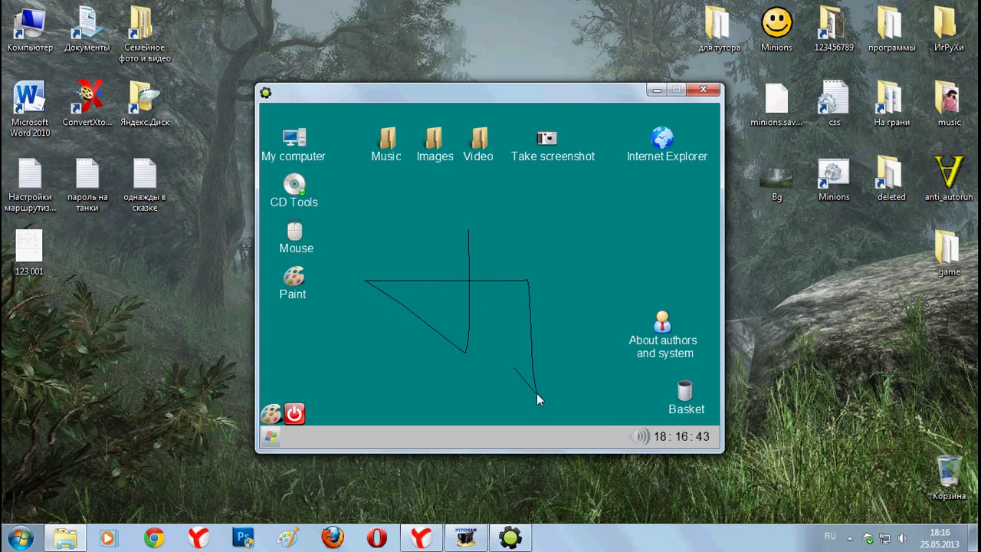
mouse_move(536, 394)
left_mouse_down()
mouse_move(431, 261)
mouse_move(590, 246)
left_mouse_up()
left_click(295, 413)
Set the simulated desktop's mouse pointer to the yellow arrow and close the pointer selection window
left_click(296, 236)
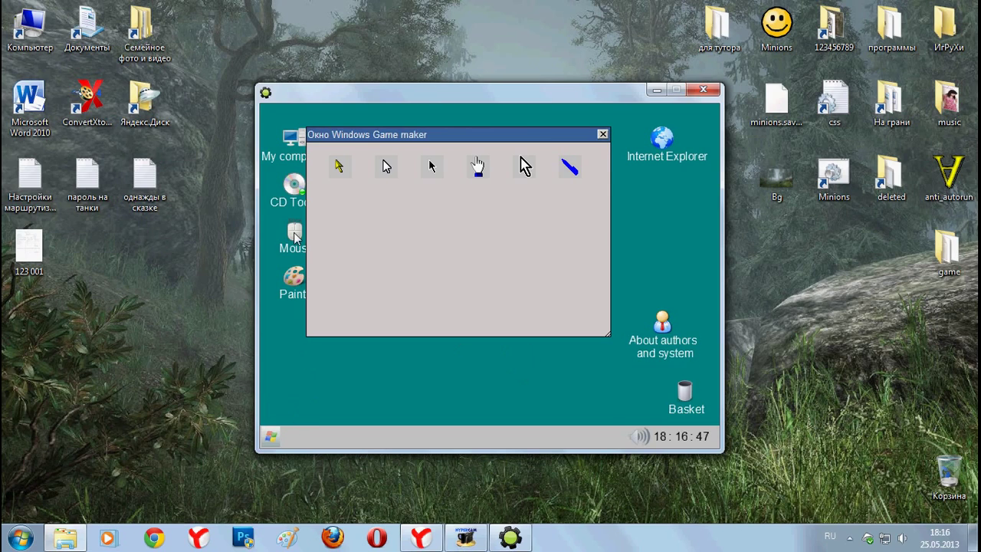
left_click(340, 169)
left_click(603, 135)
View the Google page in the simulated desktop's Internet Explorer and close the browser
left_click(661, 151)
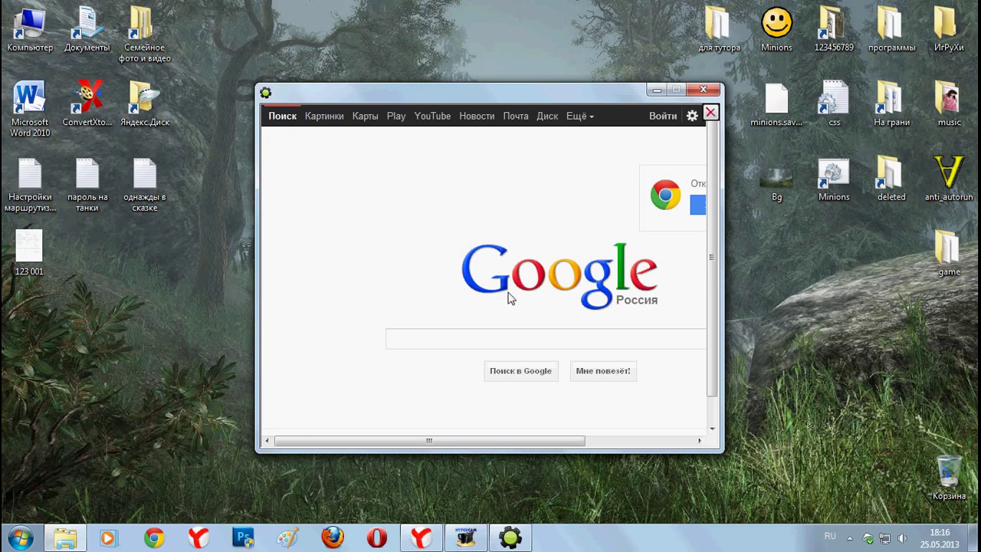
left_click(700, 116)
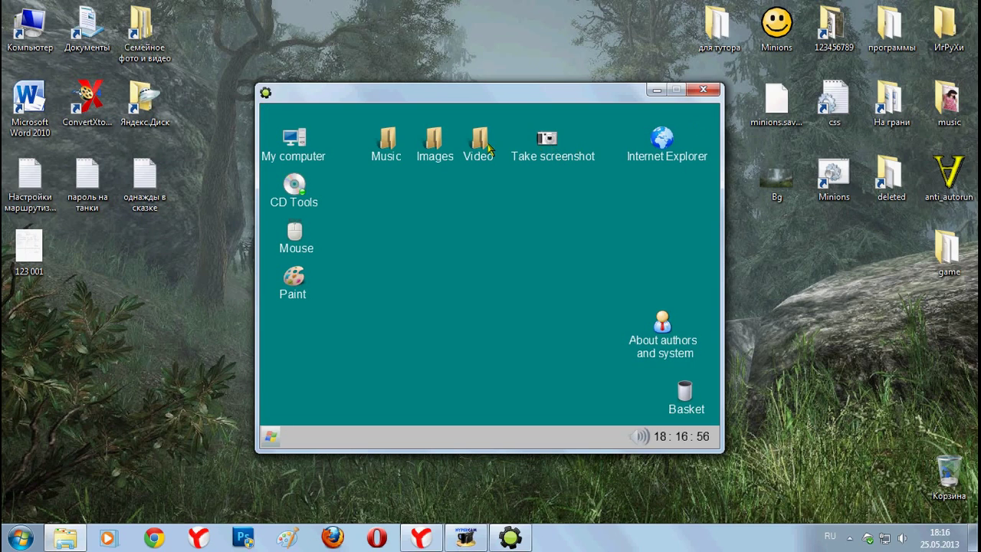
View the pictures in the simulated desktop's Images folder and the tracks in its Music folder, closing each folder window
left_click(439, 146)
left_click(434, 268)
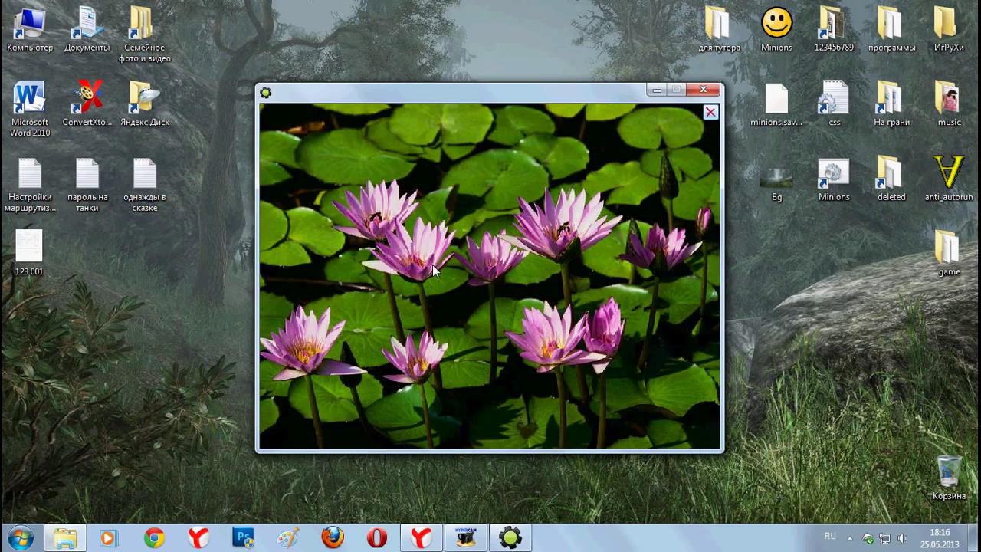
left_click(506, 246)
left_click(477, 266)
left_click(477, 269)
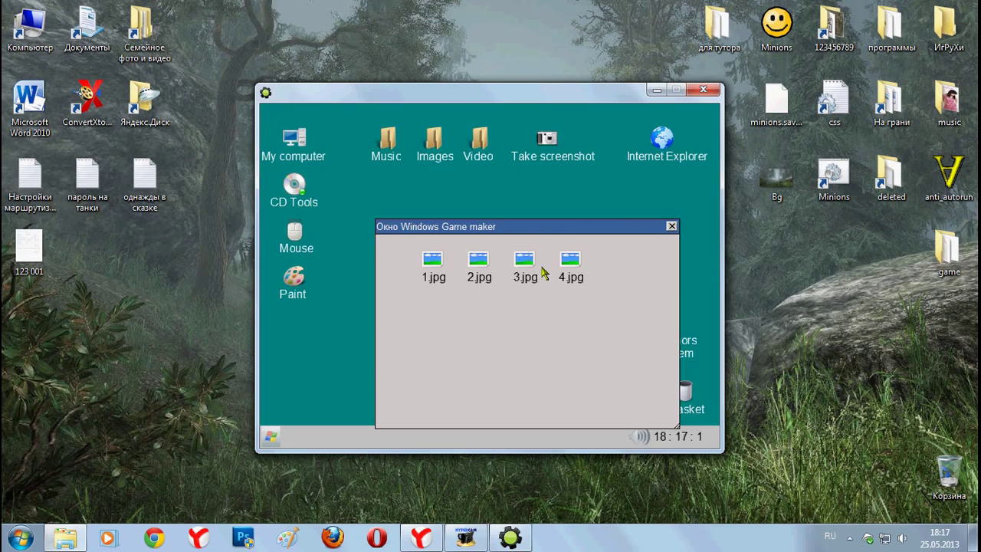
left_click(541, 269)
left_click(559, 271)
left_click(672, 226)
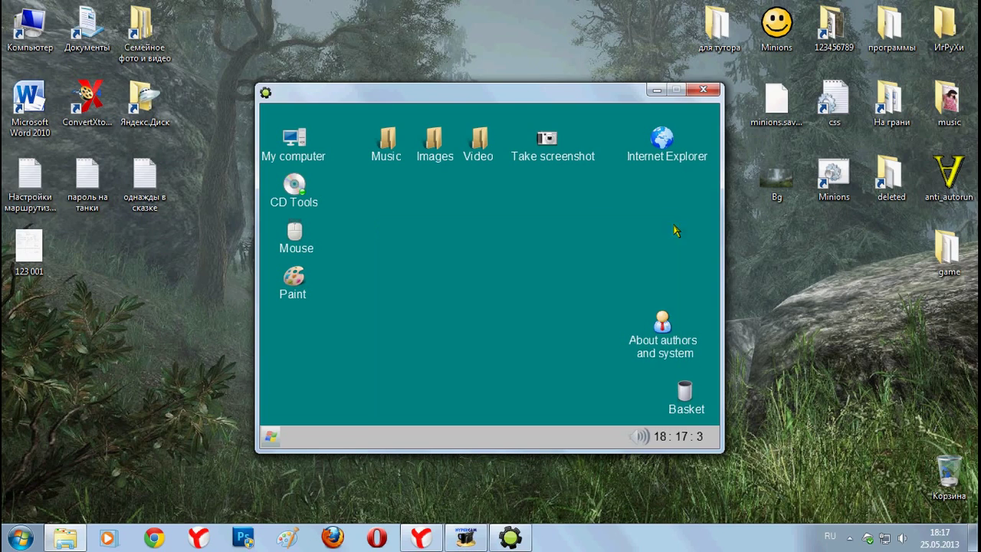
left_click(388, 138)
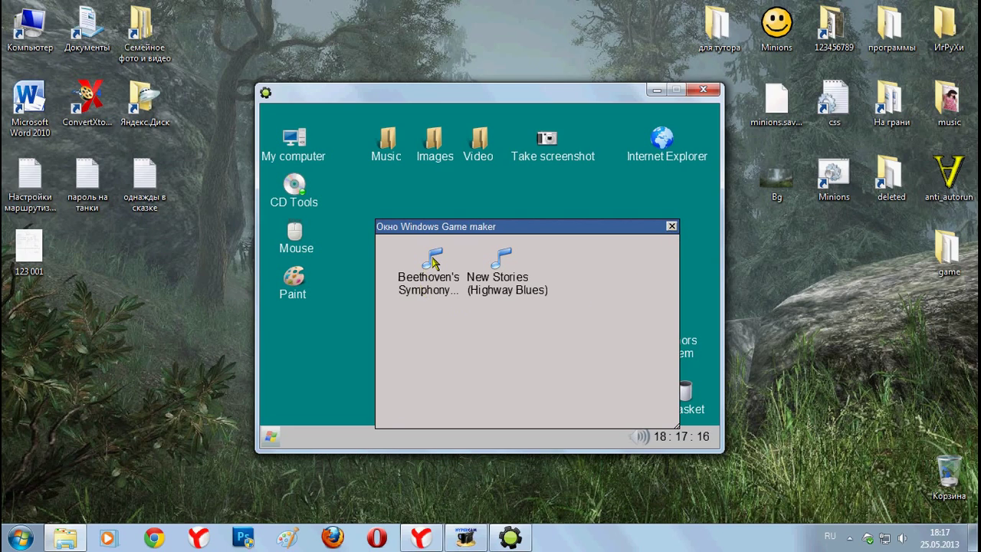
left_click(672, 227)
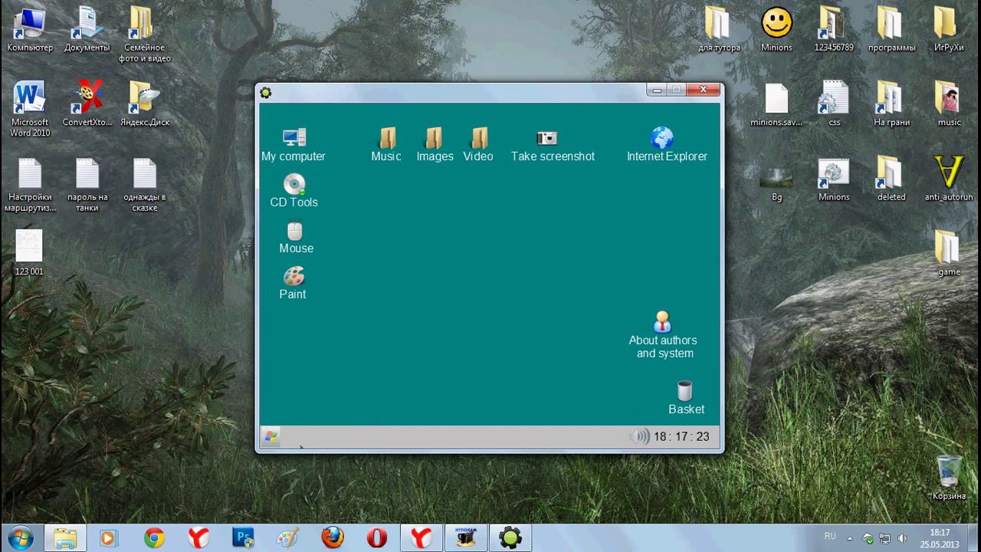
Shut down the simulated desktop with Выход and close the System project
left_click(271, 437)
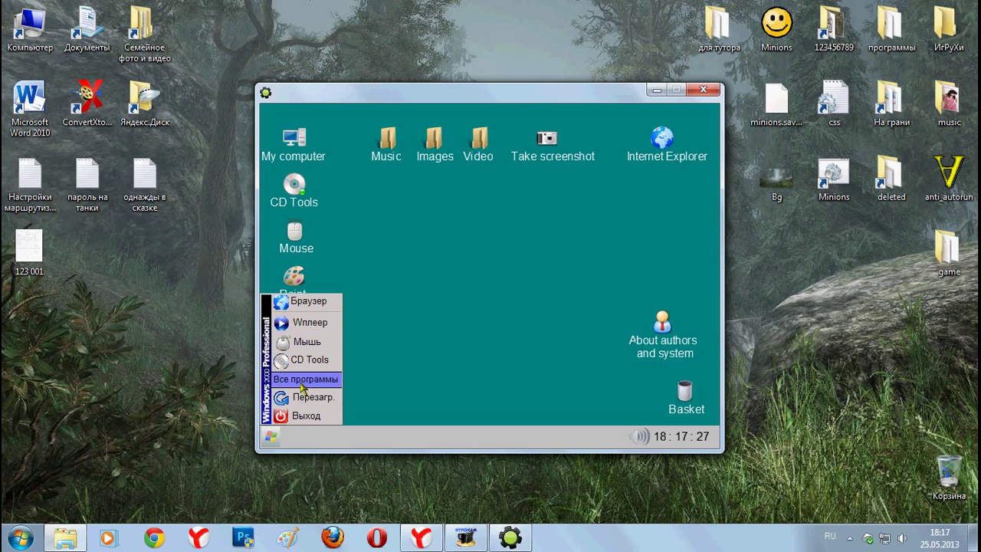
left_click(302, 416)
left_click(959, 7)
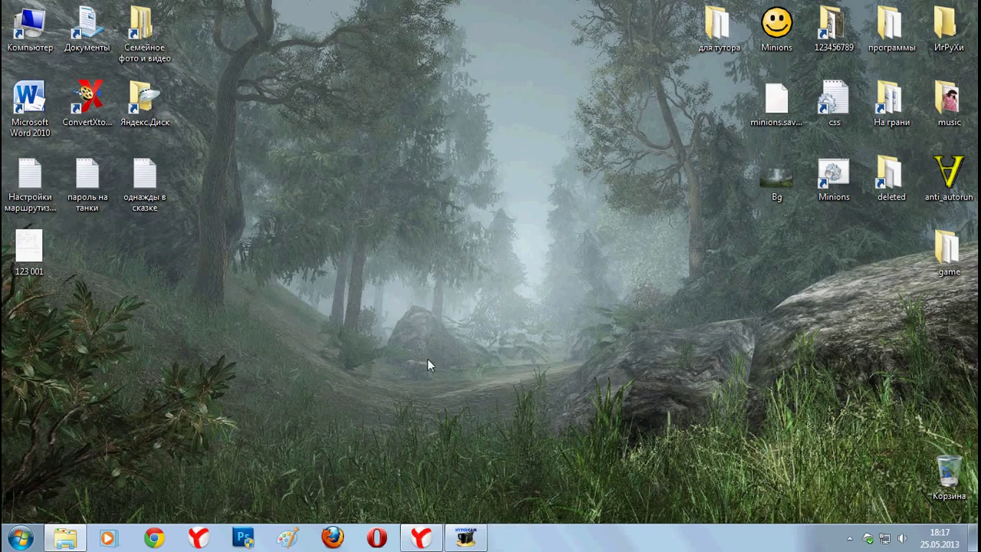
Open the fps0 project from the Examples folder inside "для тутора" and run it
left_click(69, 536)
double_click(147, 109)
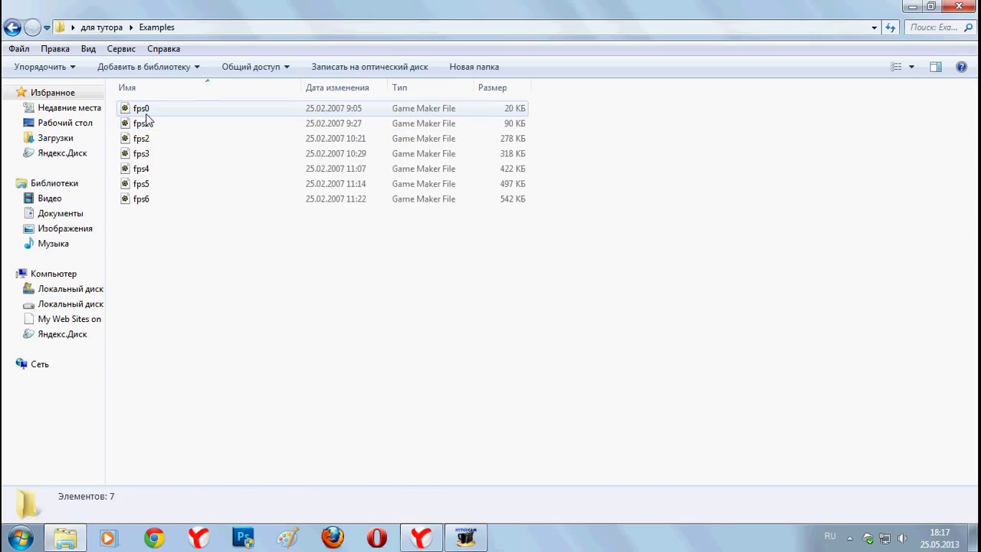
double_click(143, 111)
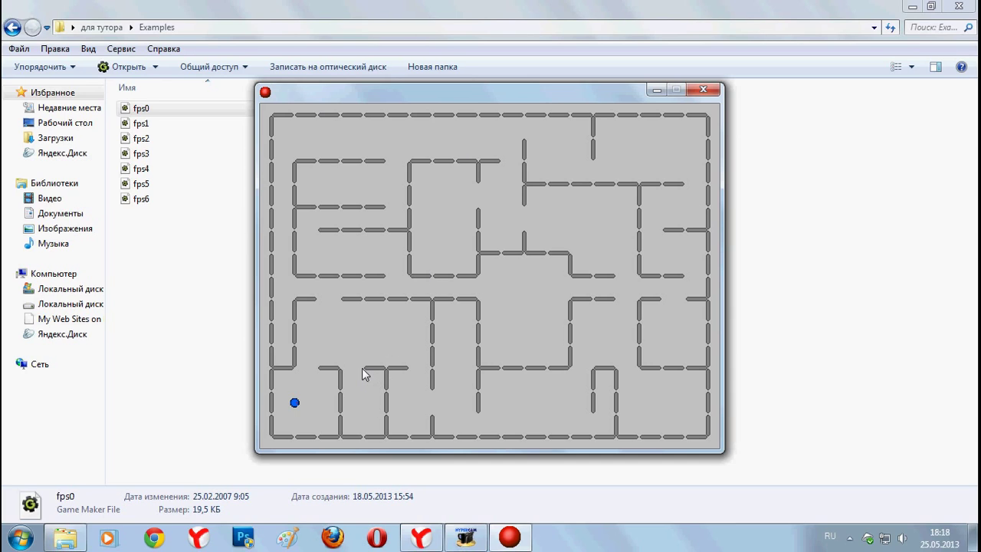
Move the blue ball through the passages of the fps0 maze and close the game window
key("Right")
key("Up")
key("Up")
key("Left")
key("Up")
key("Right")
left_click(703, 90)
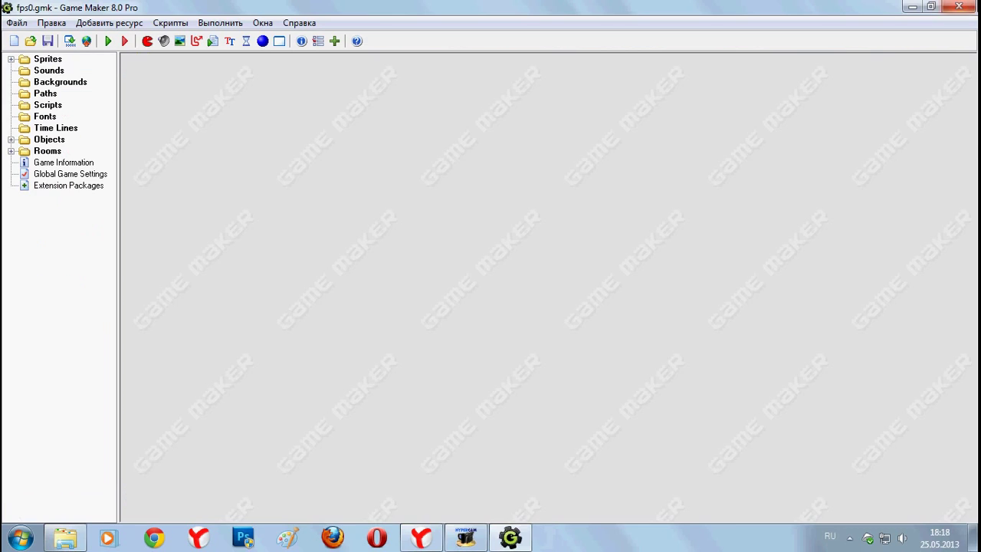
Close the fps0 project, open fps6 from the Examples folder and run it
left_click(959, 6)
left_click(166, 222)
double_click(142, 199)
left_click(466, 537)
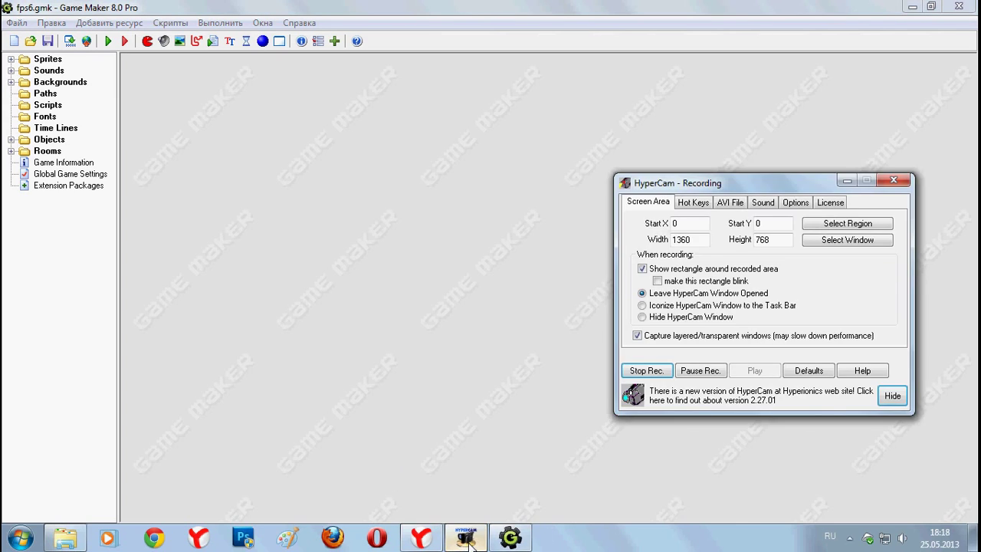
left_click(466, 538)
left_click(108, 42)
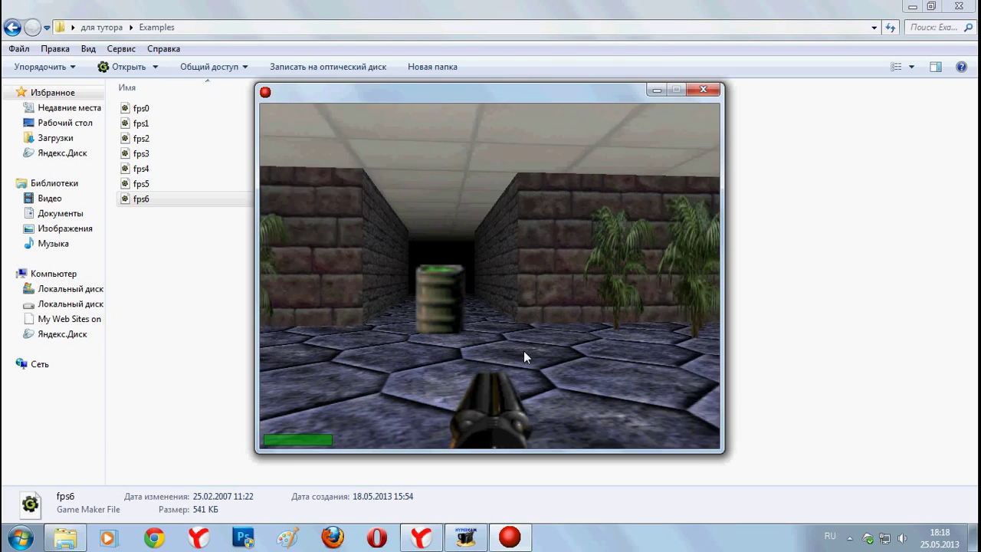
Aim the shotgun at the green barrel by the corridor entrance and shoot it
key("Right")
key("Left")
key("Left")
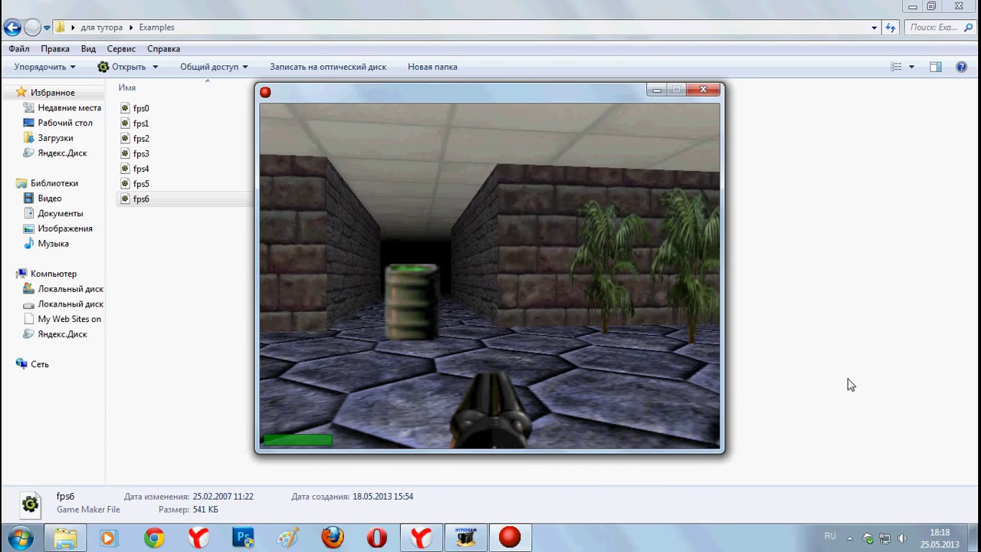
key("Left")
key("space")
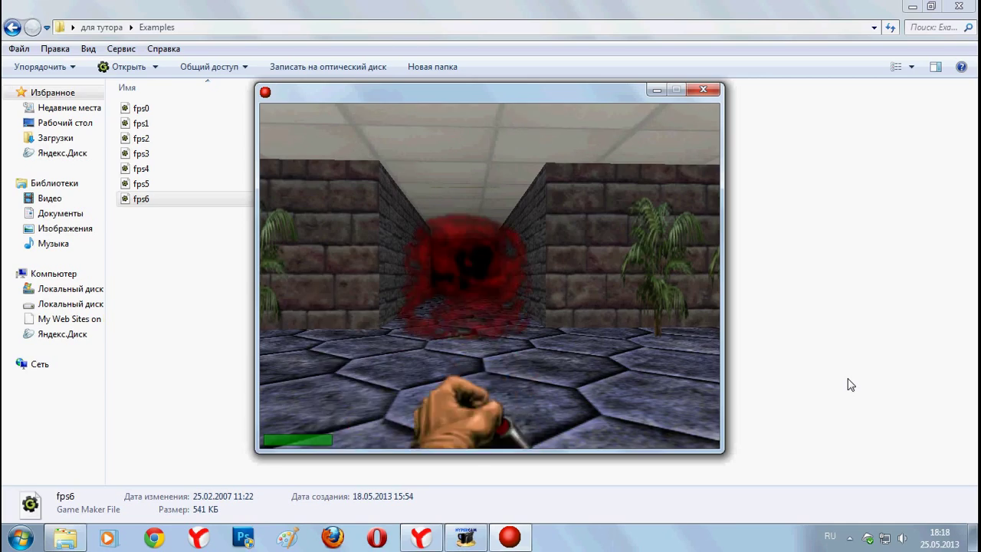
Walk along the brick corridors and past the wooden door until facing the room with the red horned monsters
key("Up")
key("Up")
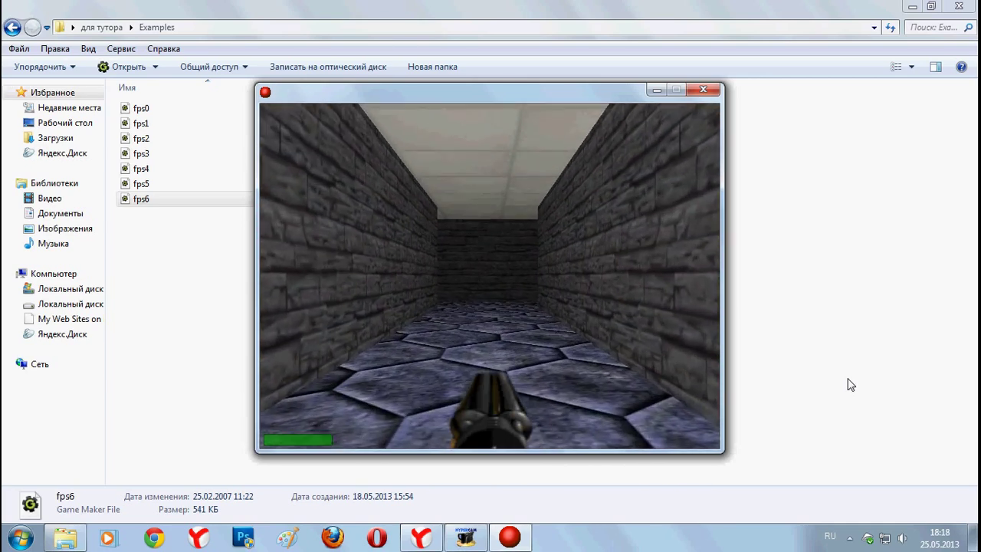
key("Up")
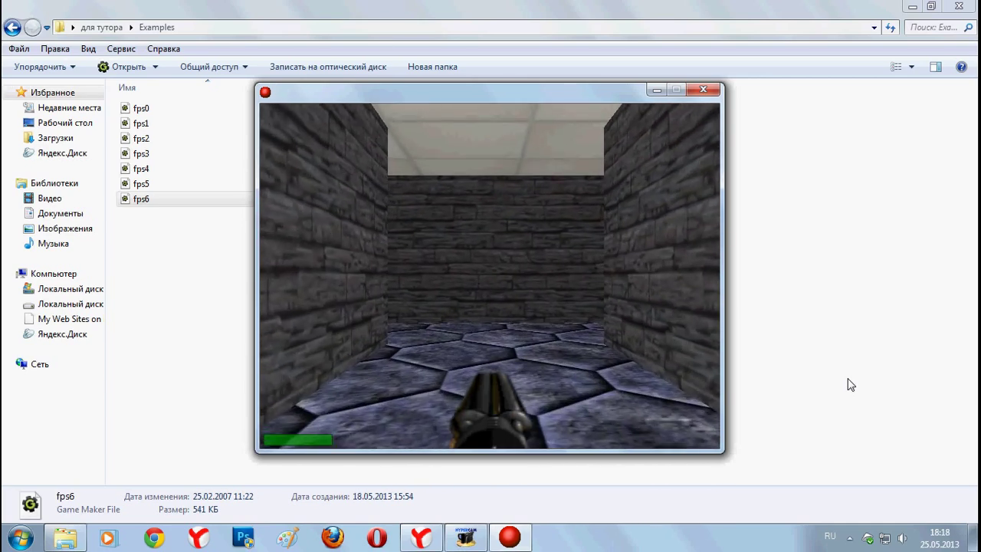
key("Up")
key("Left")
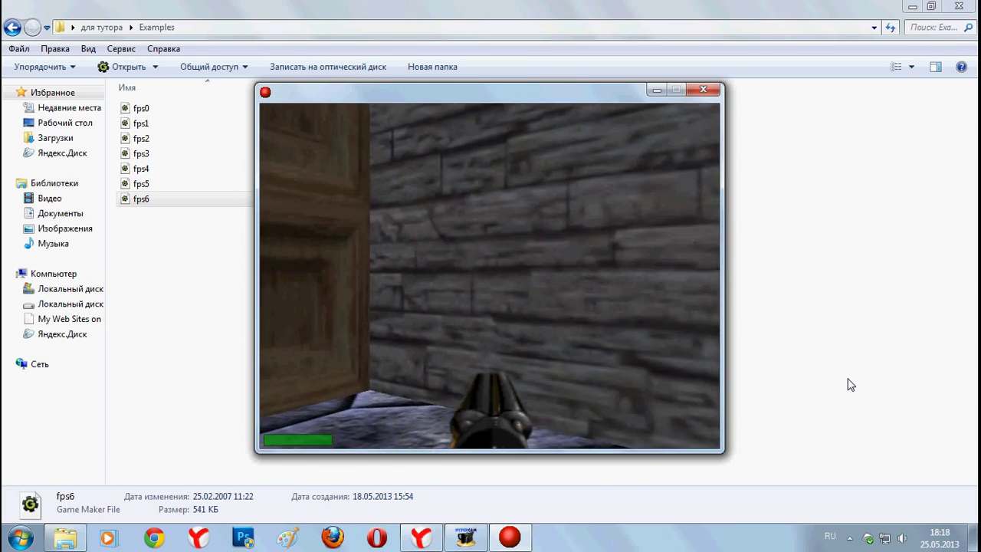
key("Left")
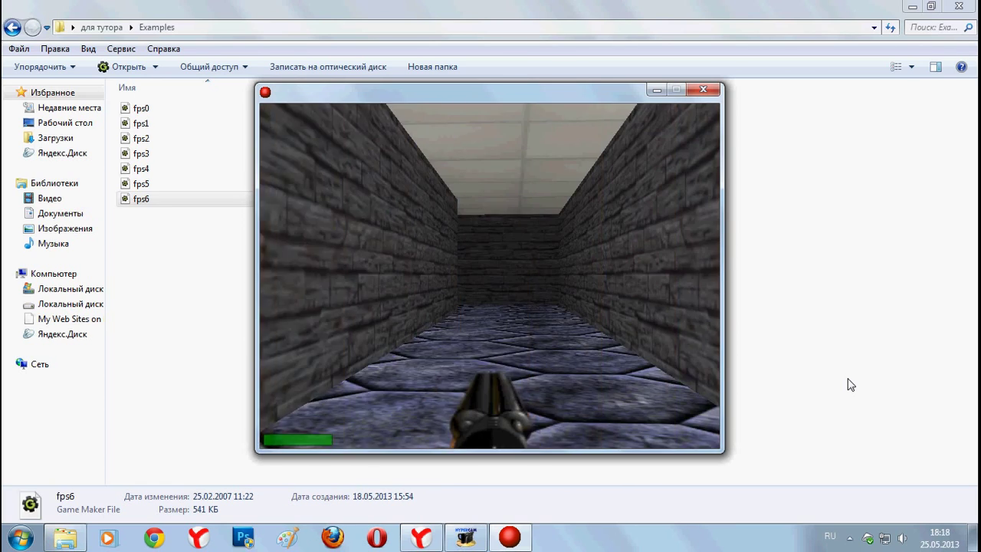
key("Up")
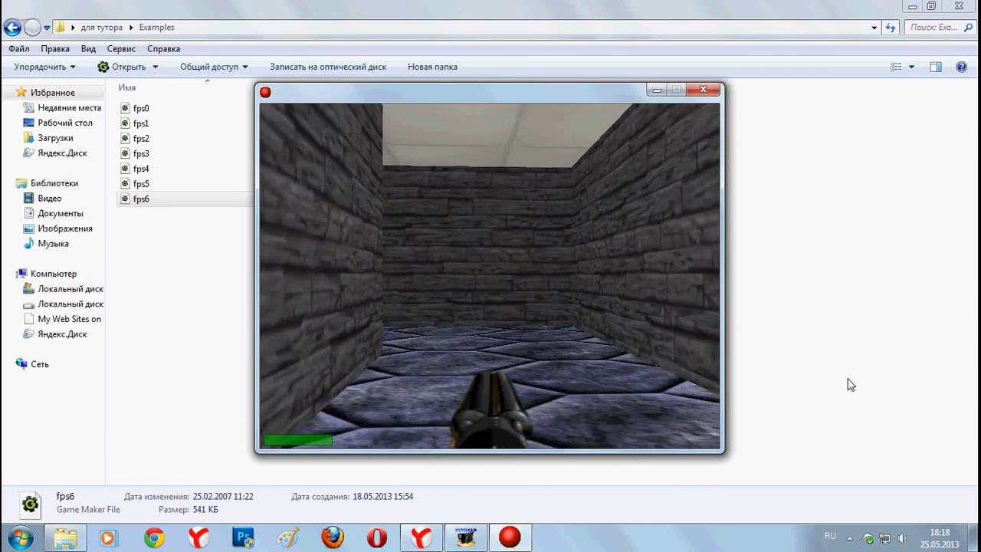
key("Up")
key("Right")
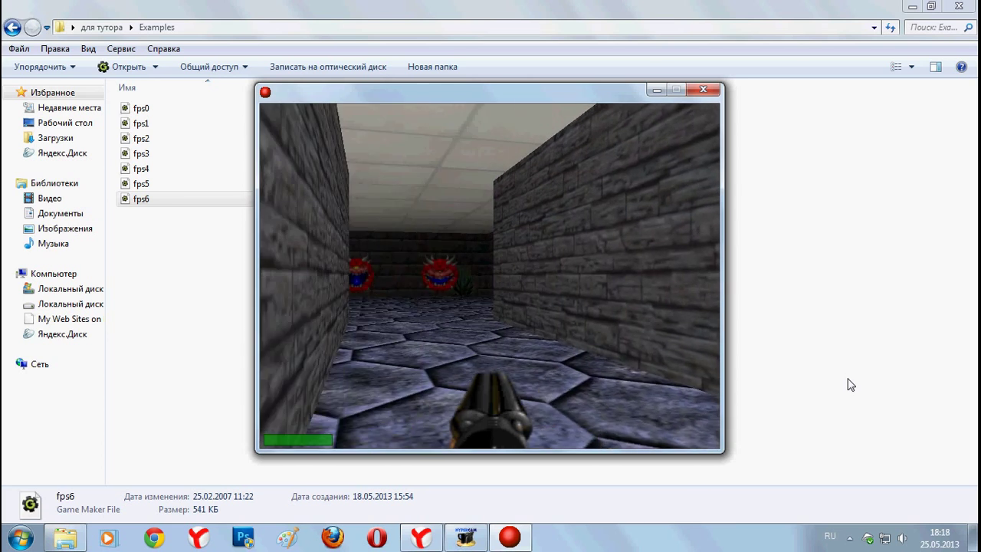
Advance on the red horned monsters and shoot the nearest one
key("Up")
key("Left")
key("space")
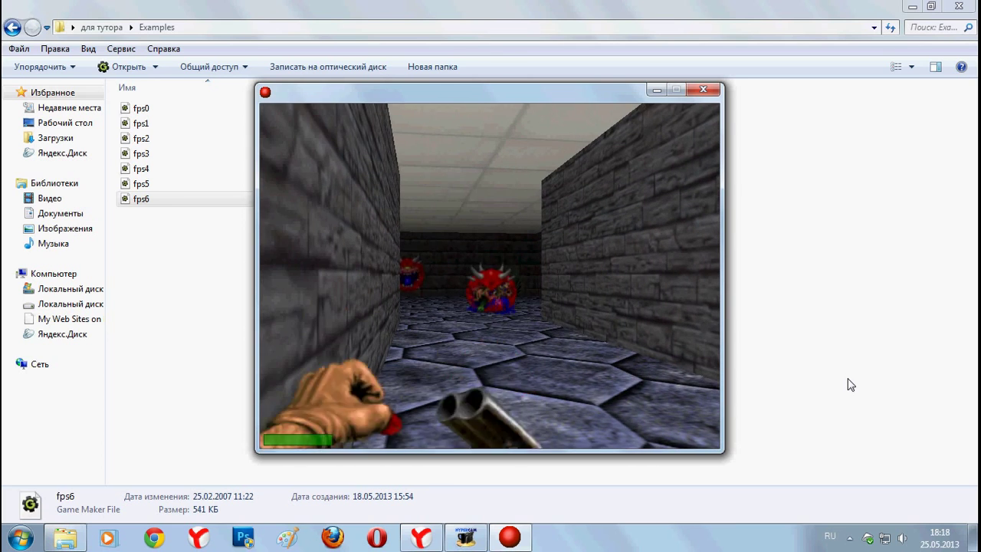
key("Left")
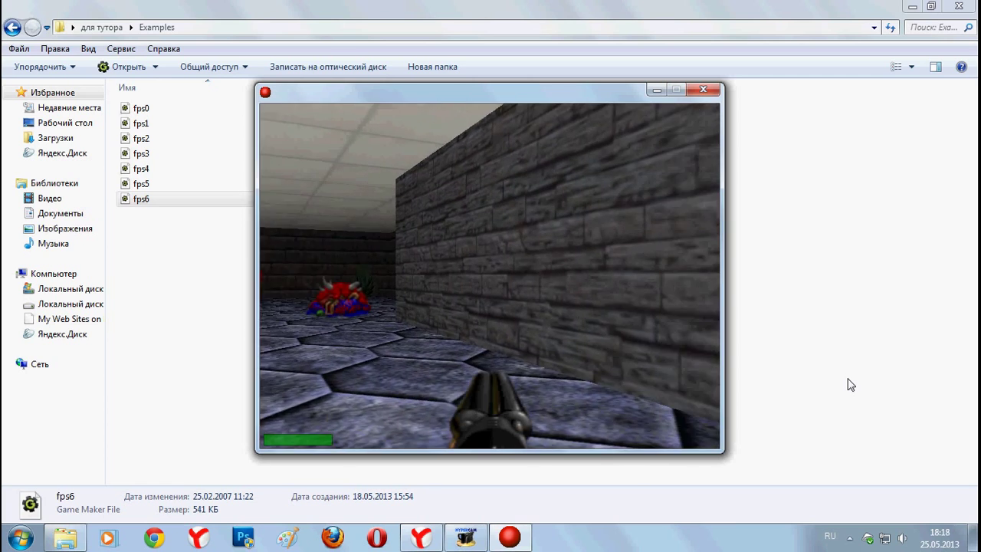
key("Left")
key("space")
key("Up")
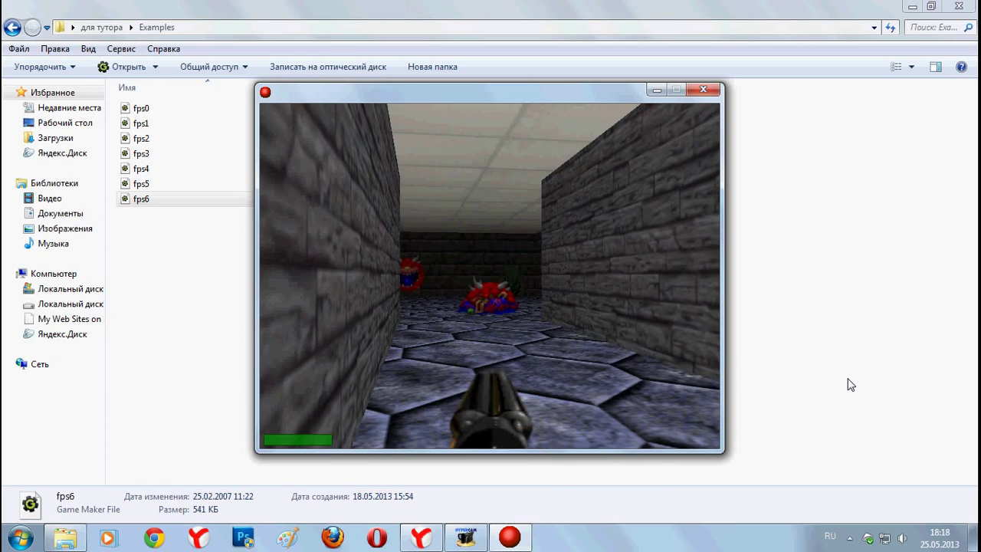
Quit the fps6 game and close its project and the Examples folder window
key("Escape")
left_click(962, 7)
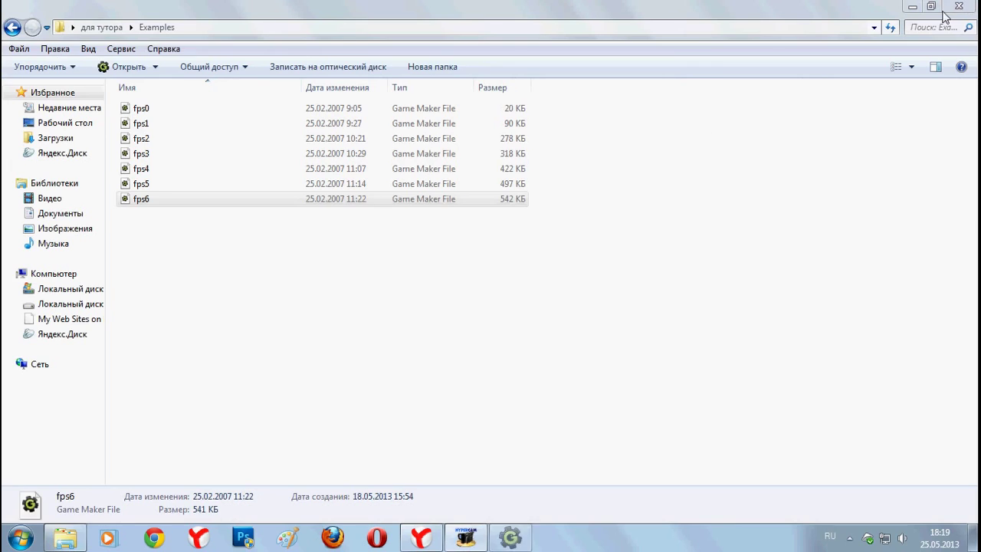
left_click(959, 6)
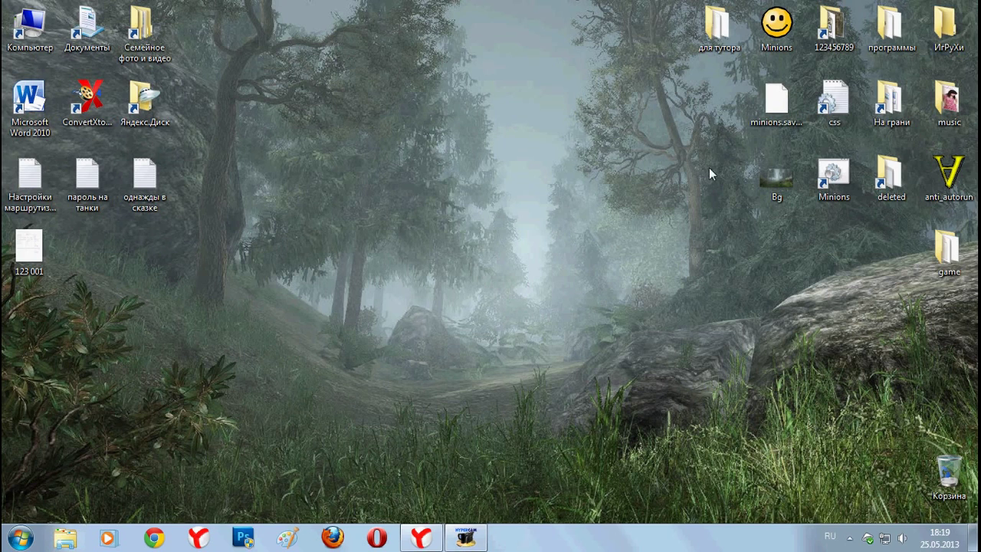
Open the Minions project from the desktop, run it and start a new game with СТАРТ
double_click(834, 177)
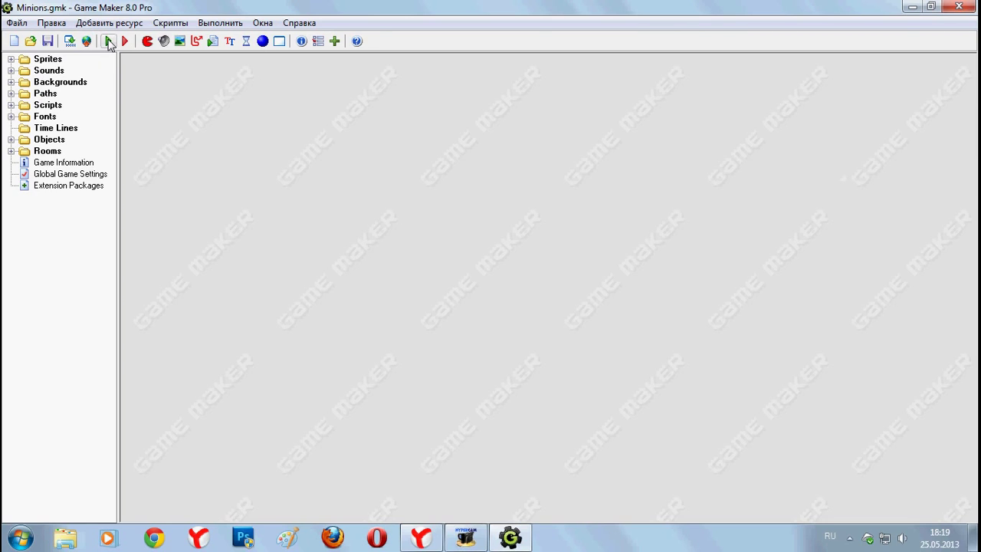
left_click(108, 41)
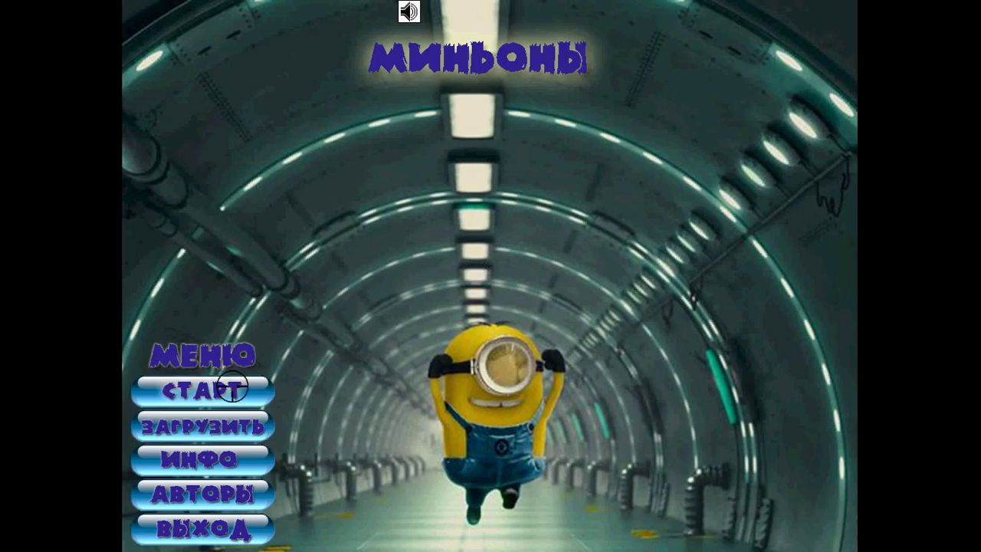
left_click(232, 388)
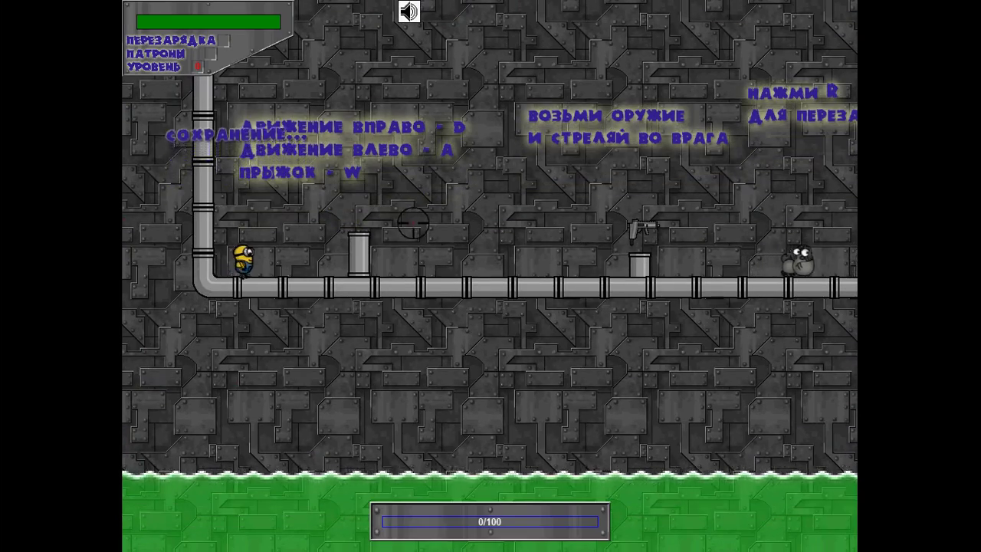
Move the minion right over the upright pipe and jump onto the next pipe to pick up the gun
key("d")
key("w")
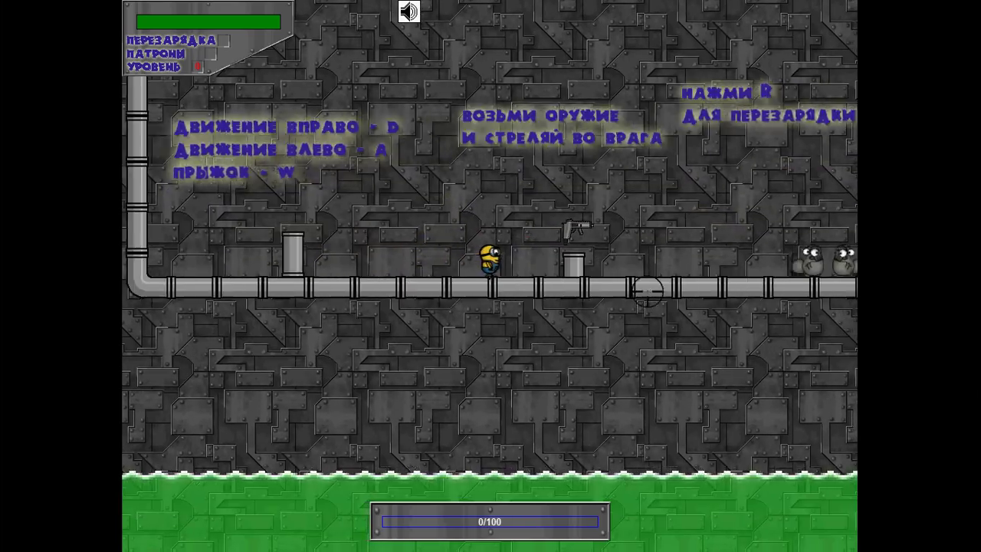
key("d")
key("w")
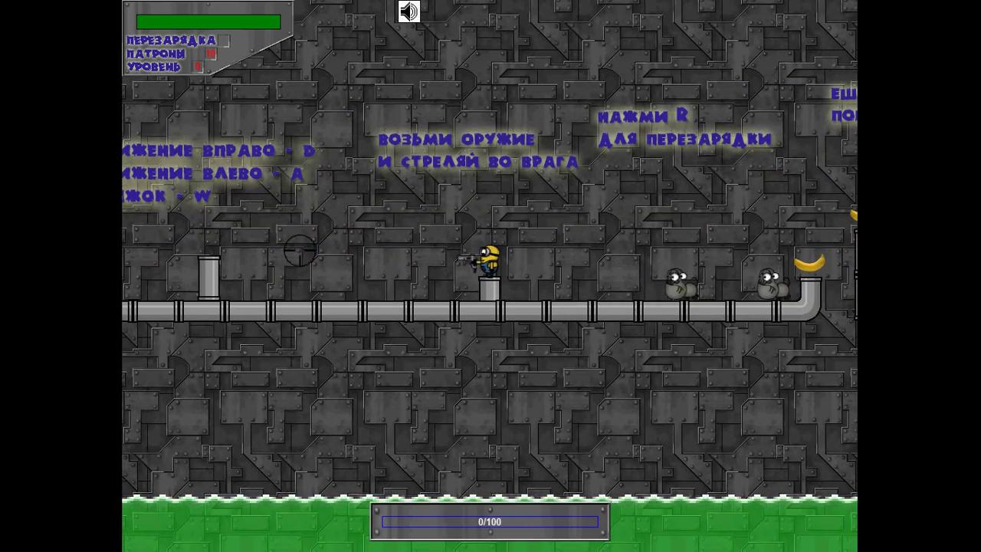
Shoot the first grey enemy approaching along the pipe and reload the gun
left_click(598, 276)
left_click(597, 276)
left_click(598, 275)
left_click(598, 276)
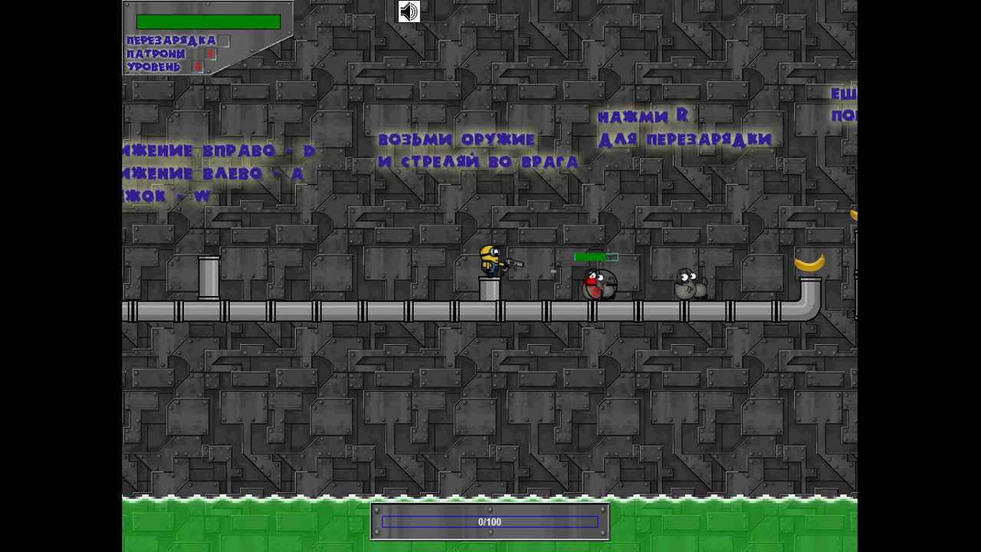
left_click(545, 282)
left_click(542, 284)
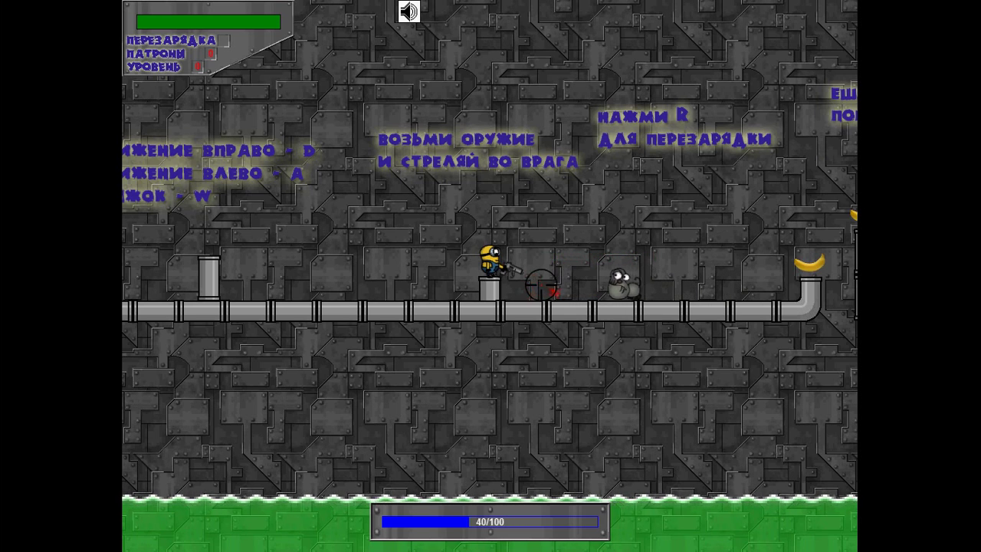
key("r")
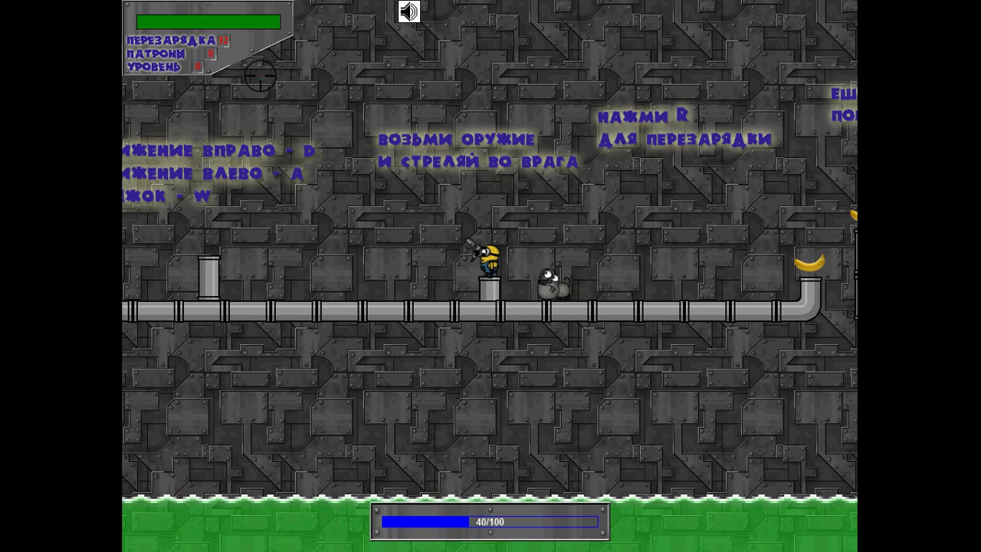
Jump the minion over the remaining grey enemy and run right toward the bananas
key("w")
key("d")
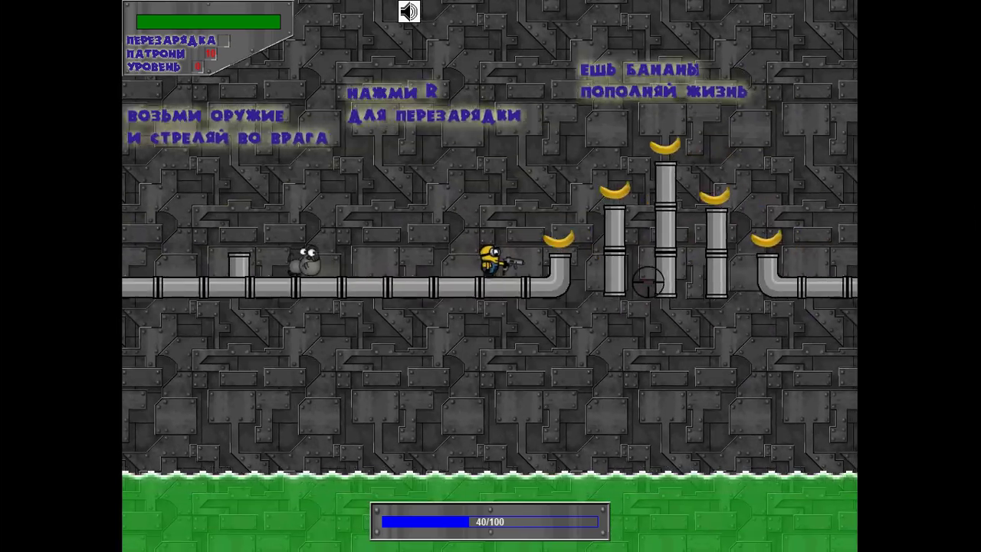
key("d")
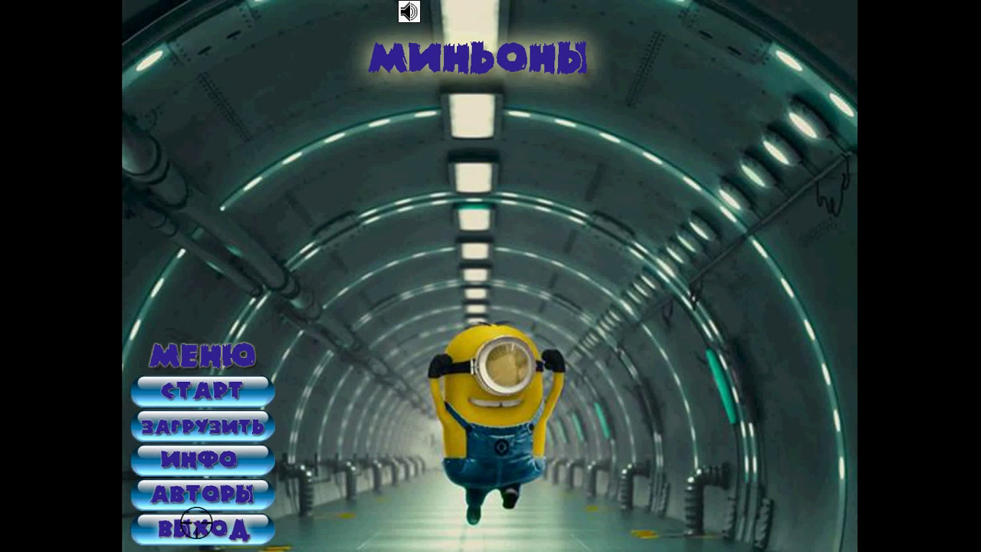
Quit the Minions game through ВЫХОД, confirming the exit, and close its project window
left_click(217, 460)
left_click(526, 496)
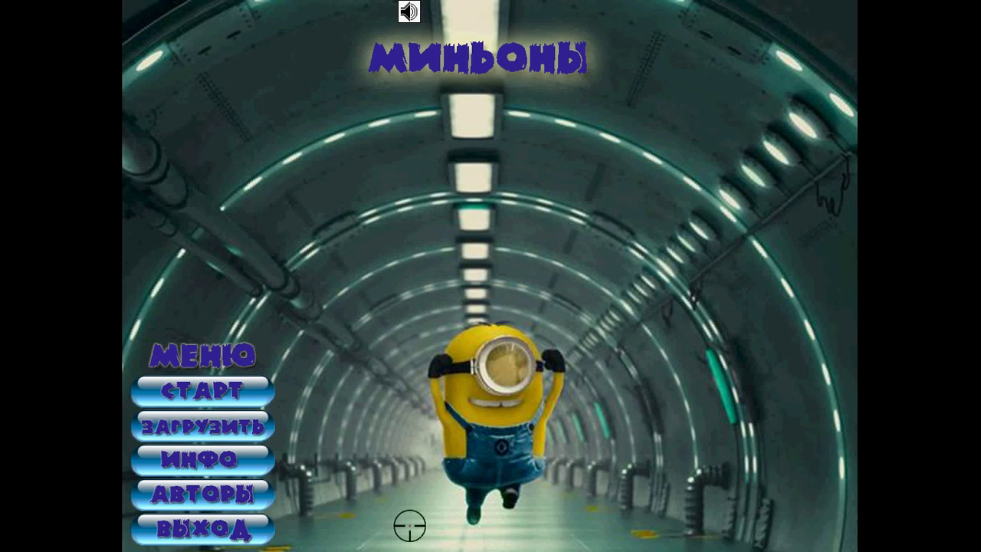
left_click(215, 530)
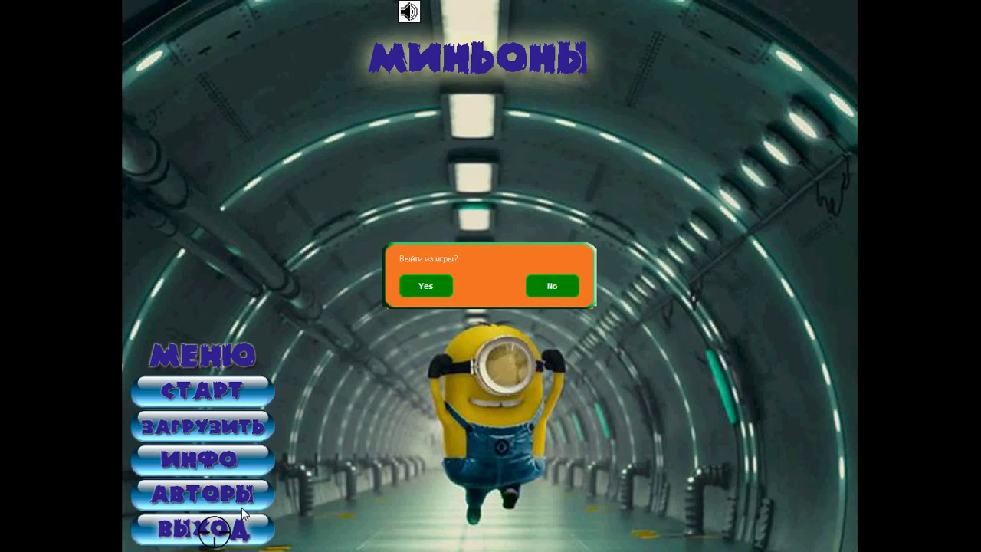
left_click(435, 289)
left_click(971, 7)
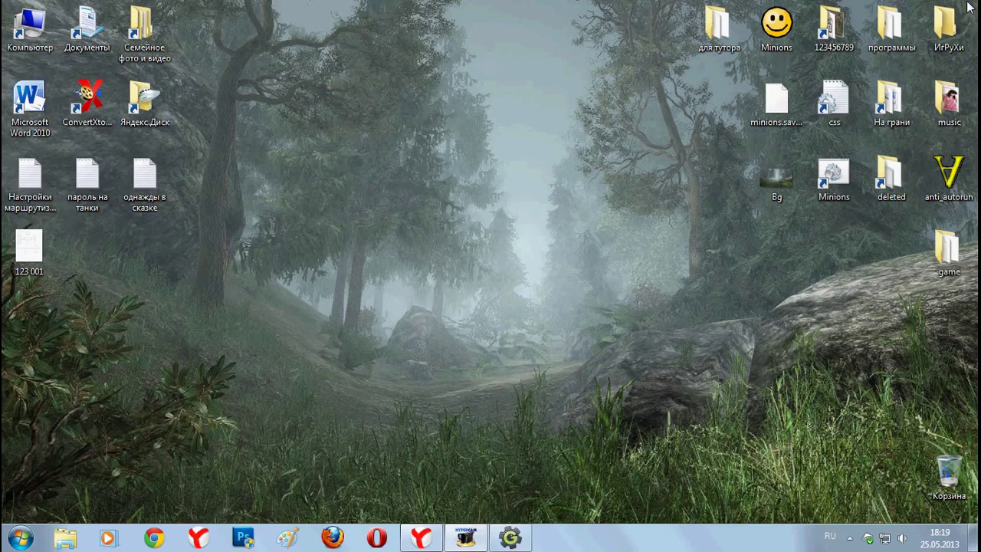
Launch Game_Maker8 from the программы folder on the desktop and close the folder window
mouse_move(466, 540)
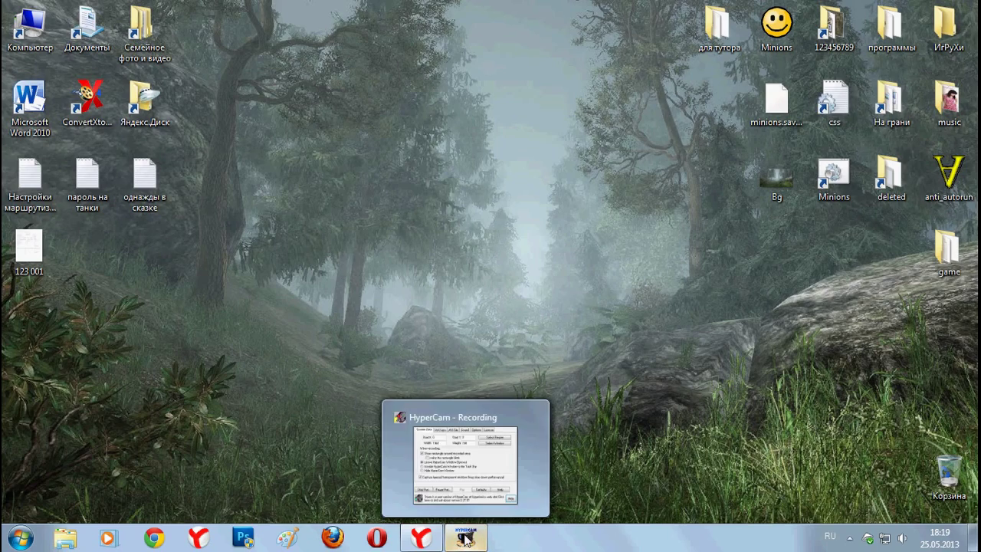
double_click(892, 26)
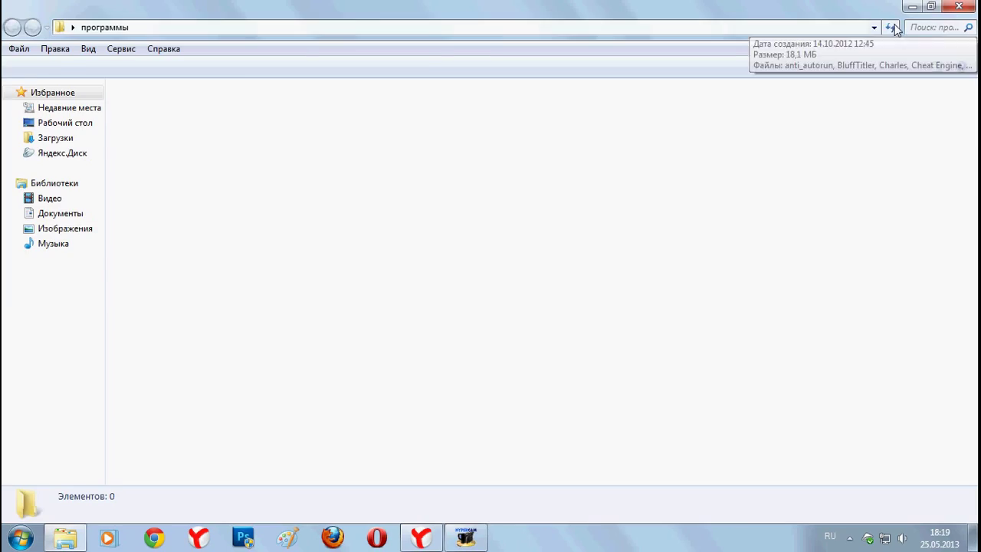
left_click(702, 122)
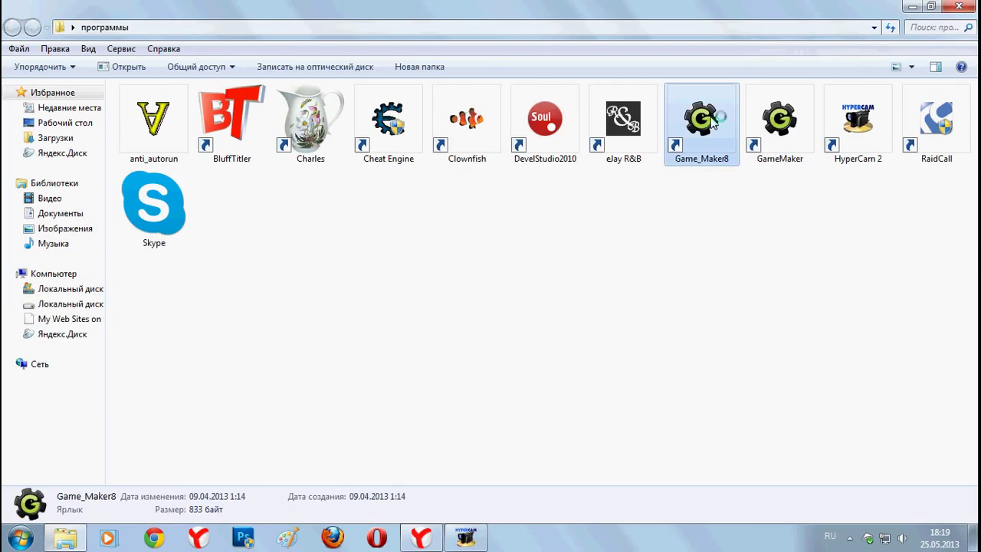
left_click(971, 6)
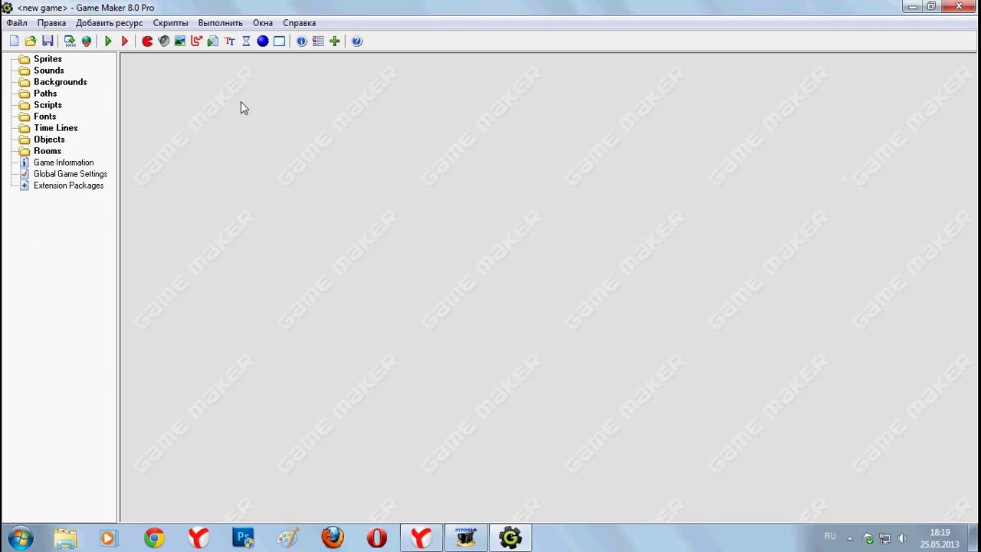
Create a new sprite with a blank 32 × 32 image and open that image for drawing
right_click(45, 65)
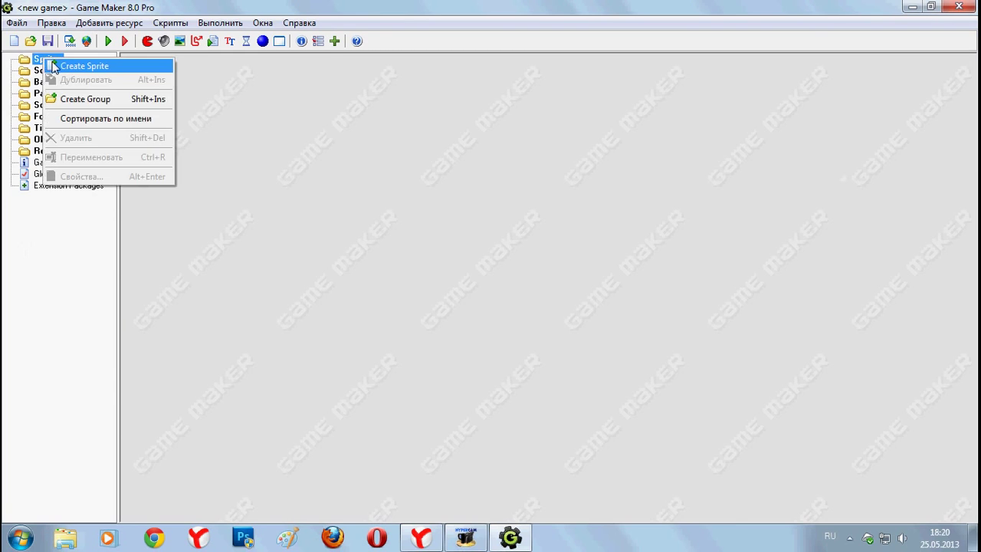
left_click(49, 68)
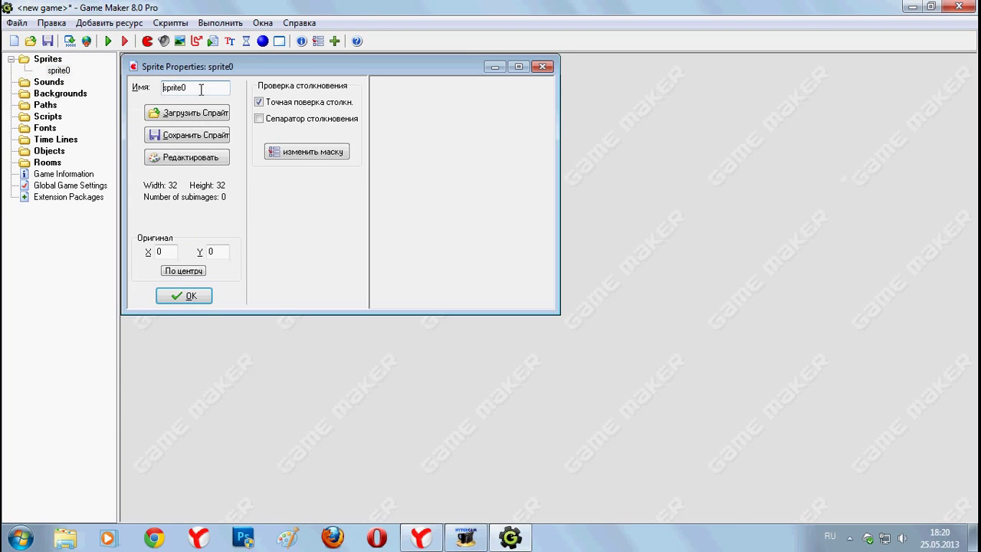
left_click(198, 160)
left_click(286, 73)
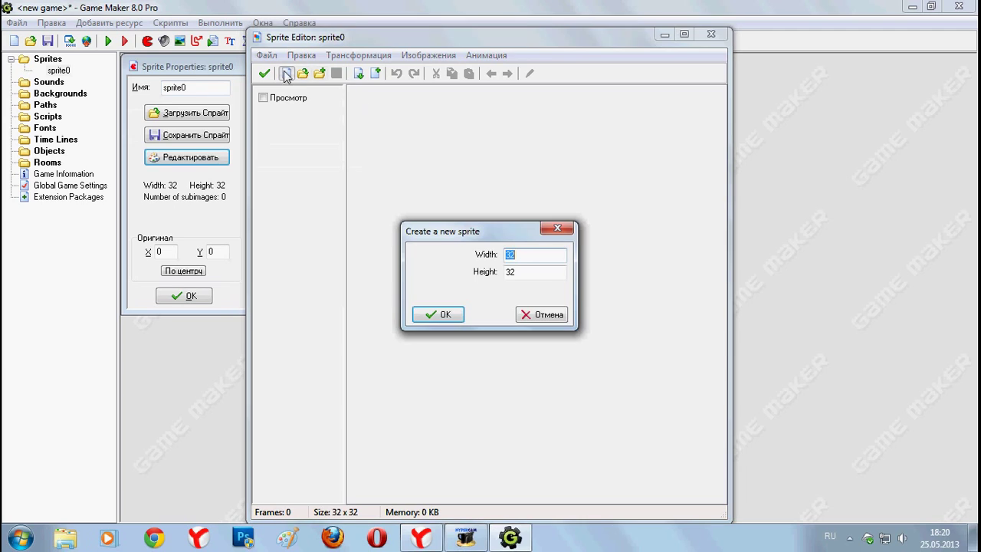
left_click(444, 315)
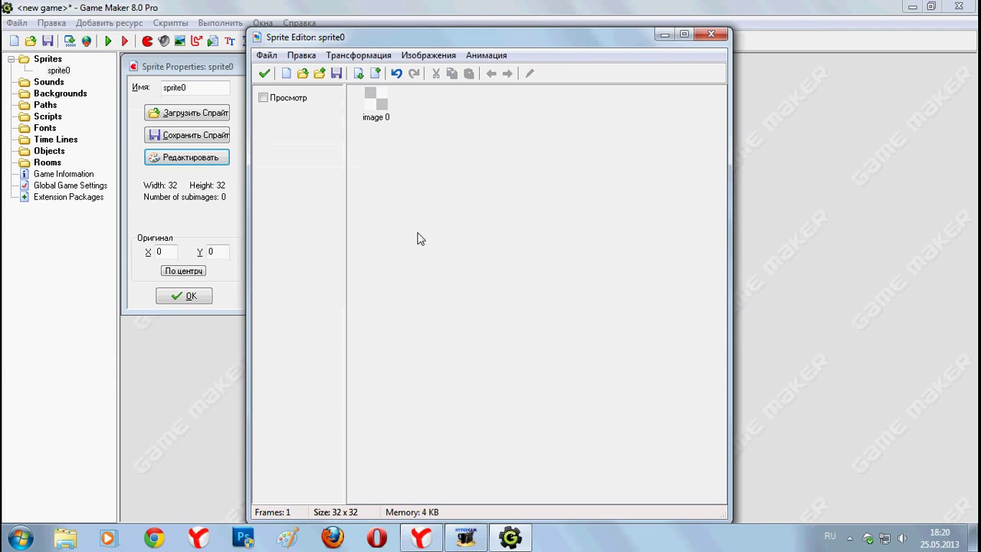
double_click(378, 100)
left_click(480, 63)
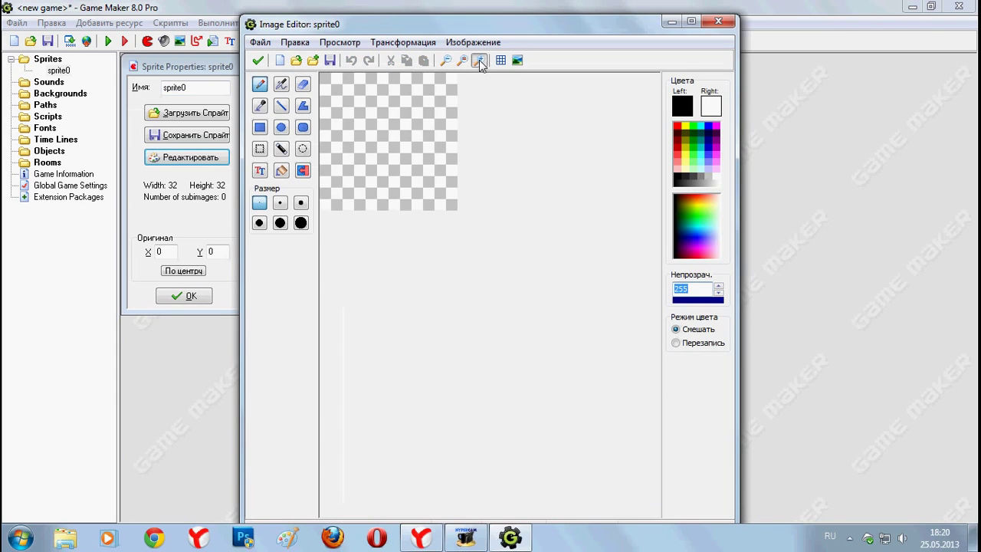
Draw a rounded square filling the whole sprite image, with a thicker dark red outline and a bright red fill
left_click(307, 129)
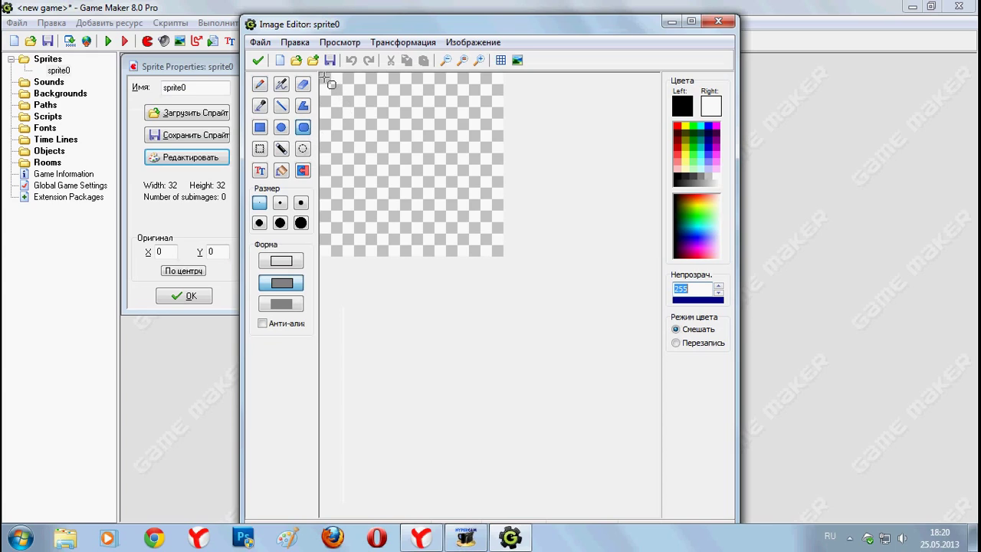
left_click_drag(325, 79, 498, 251)
left_click(351, 60)
left_click(280, 207)
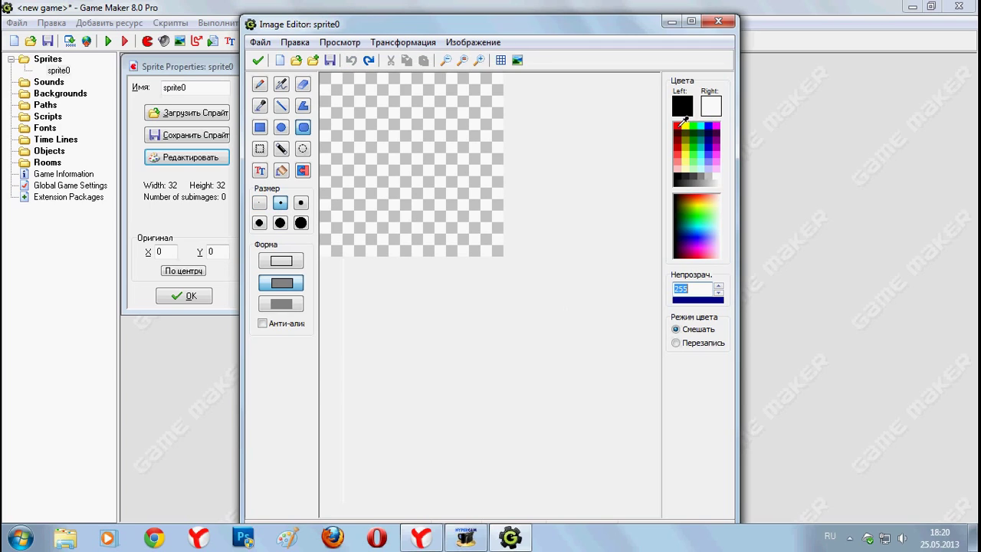
left_click(679, 124)
right_click(680, 132)
left_click(679, 132)
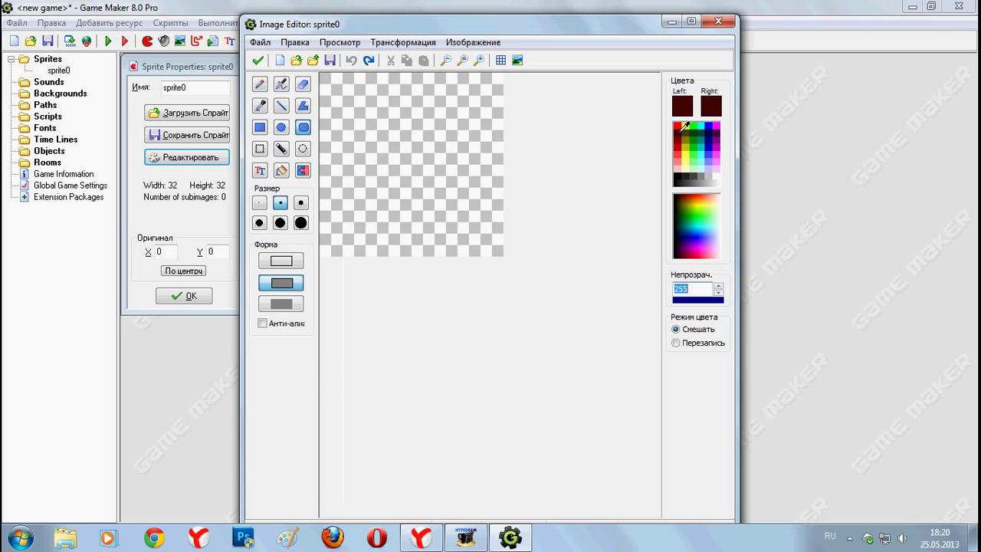
right_click(680, 124)
left_click_drag(325, 77, 500, 251)
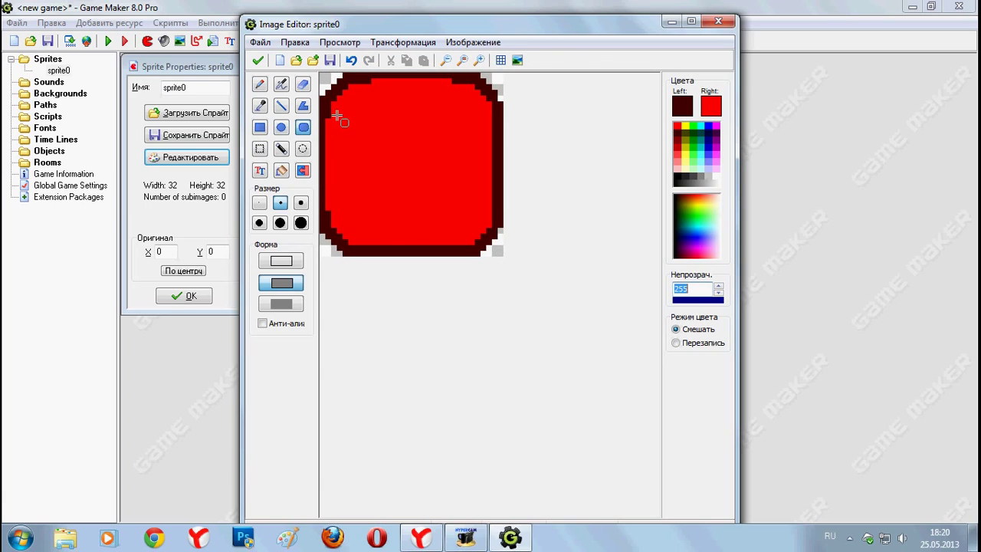
Draw two oval eyes with pupils and a wide rounded mouth on the red face in dark red outline
left_click_drag(346, 104, 390, 156)
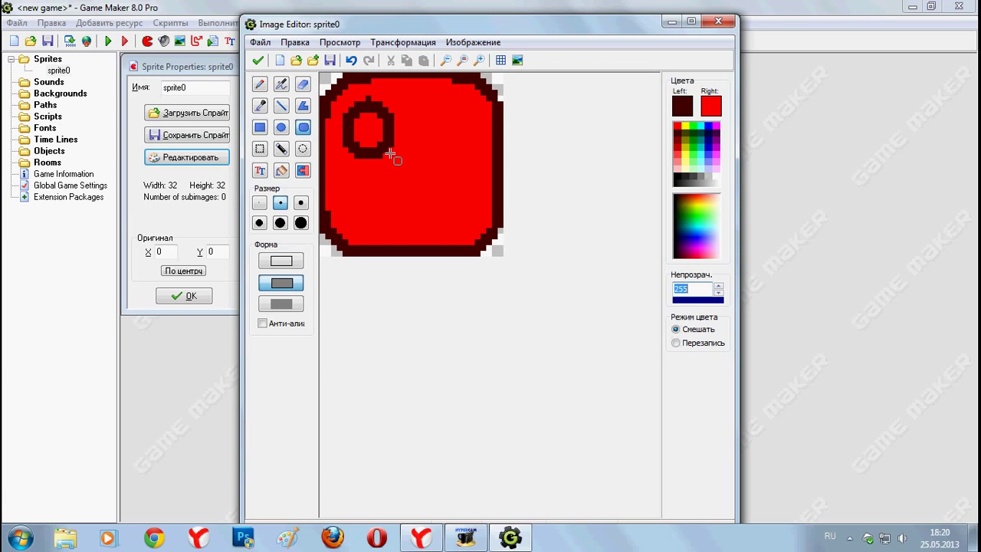
left_click_drag(419, 104, 463, 159)
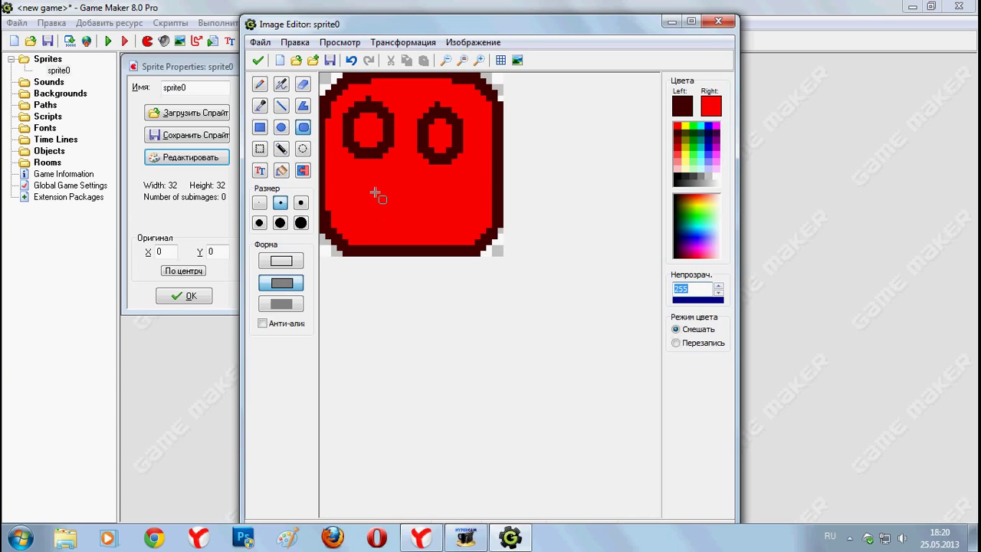
left_click_drag(376, 193, 467, 228)
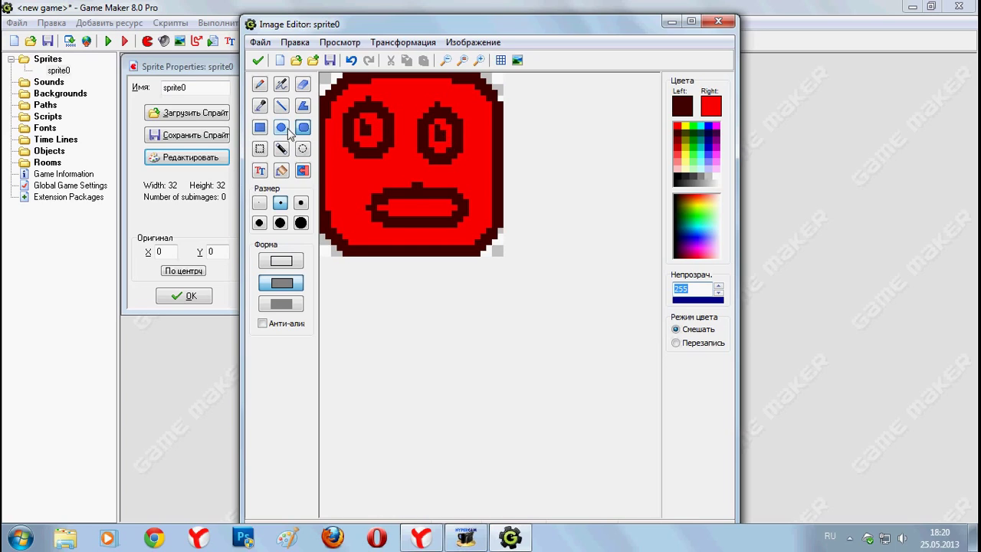
Fill the insides of both eyes with white and the mouth with bright green
left_click(282, 171)
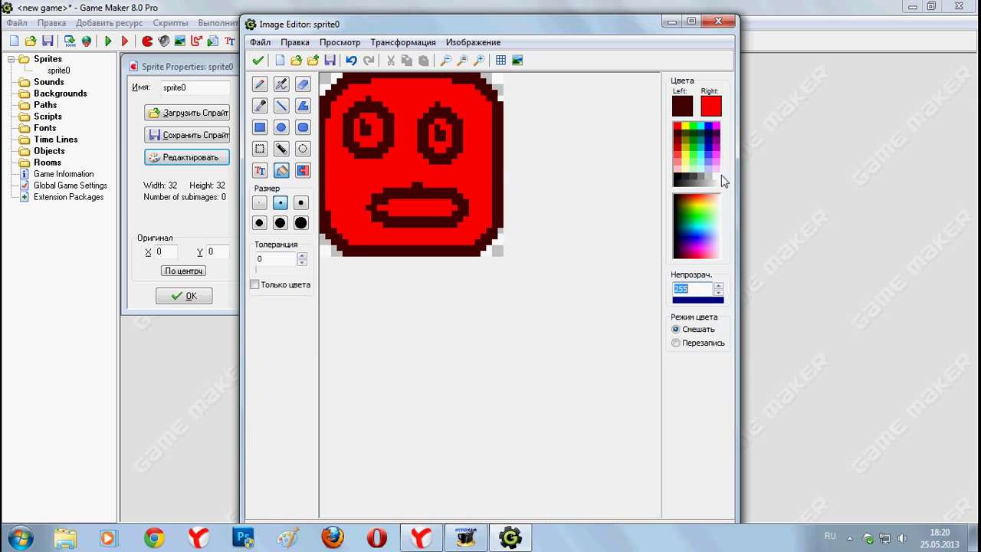
left_click(719, 177)
left_click(381, 120)
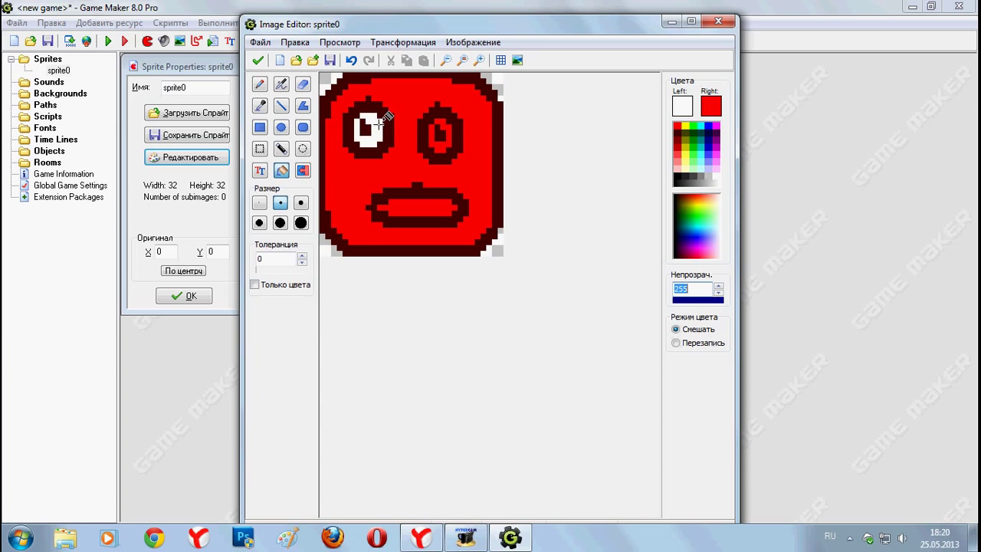
left_click(445, 140)
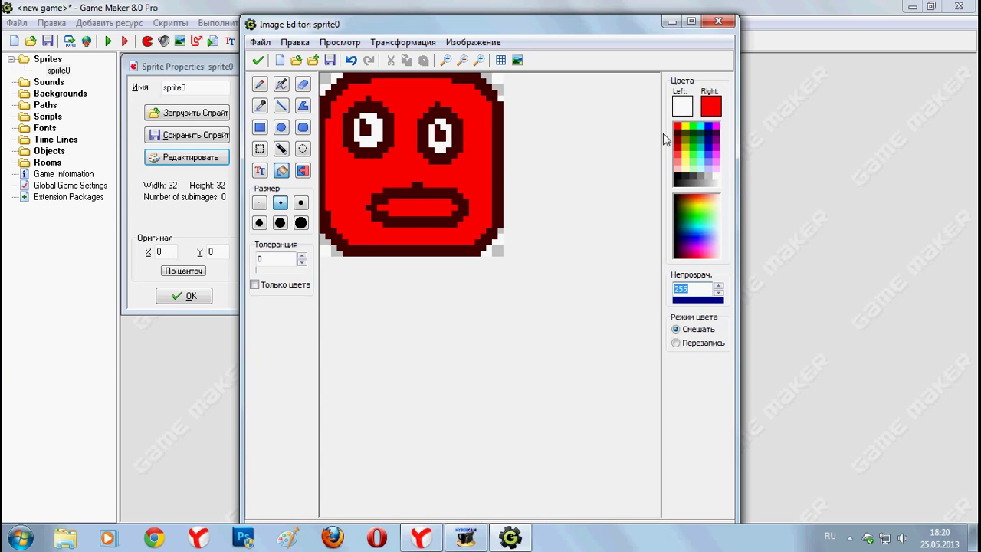
left_click(700, 123)
left_click(446, 203)
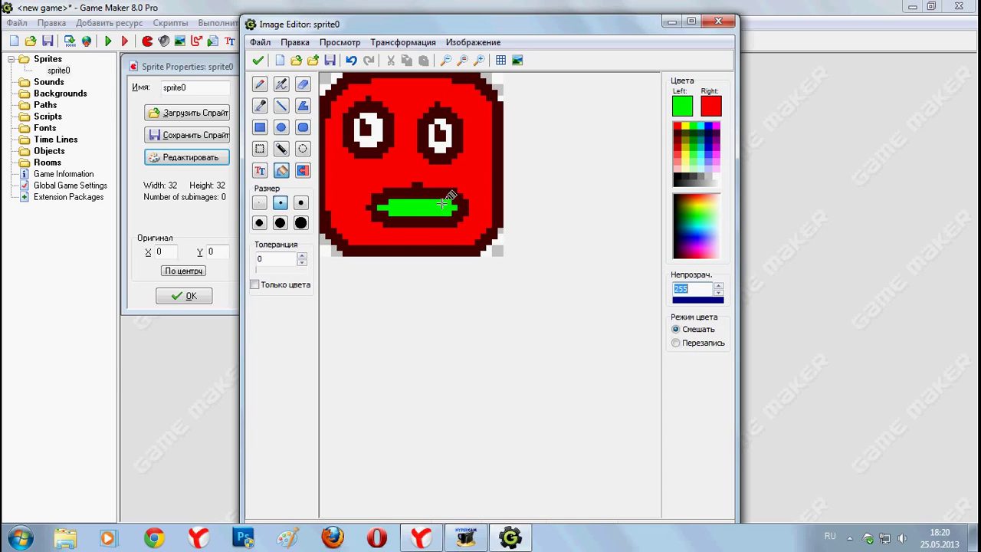
Apply the face drawing to sprite0, centre the sprite's origin and accept its properties
left_click(257, 59)
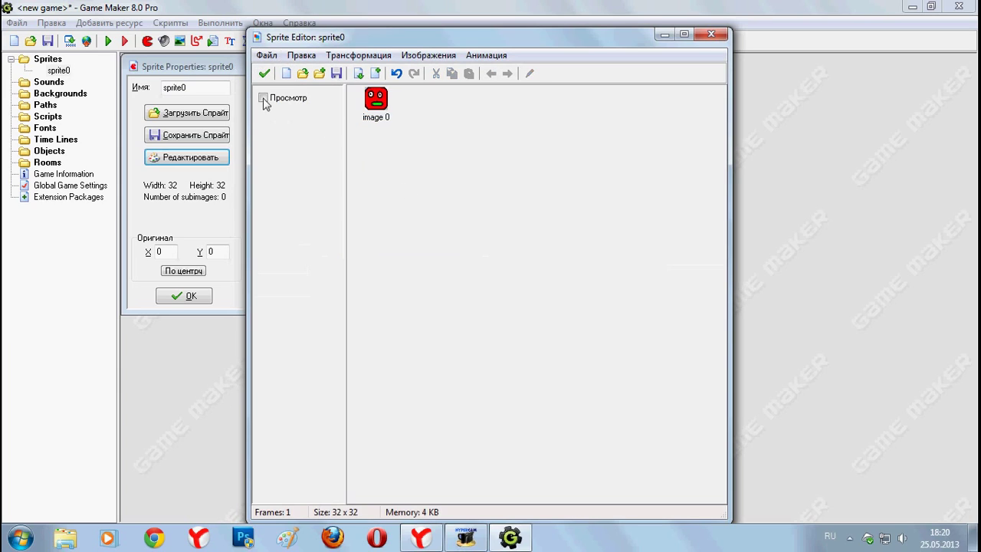
left_click(263, 73)
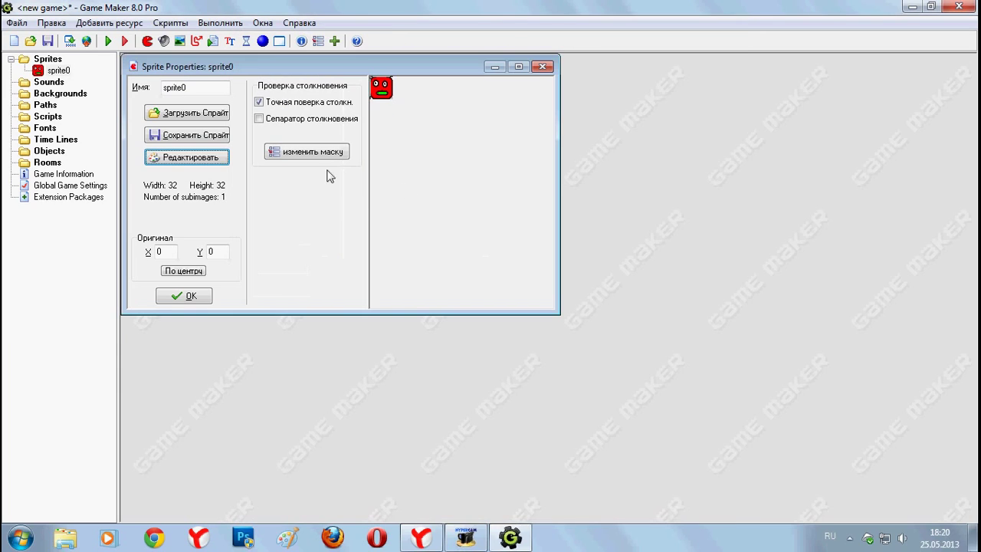
left_click(188, 273)
left_click(182, 299)
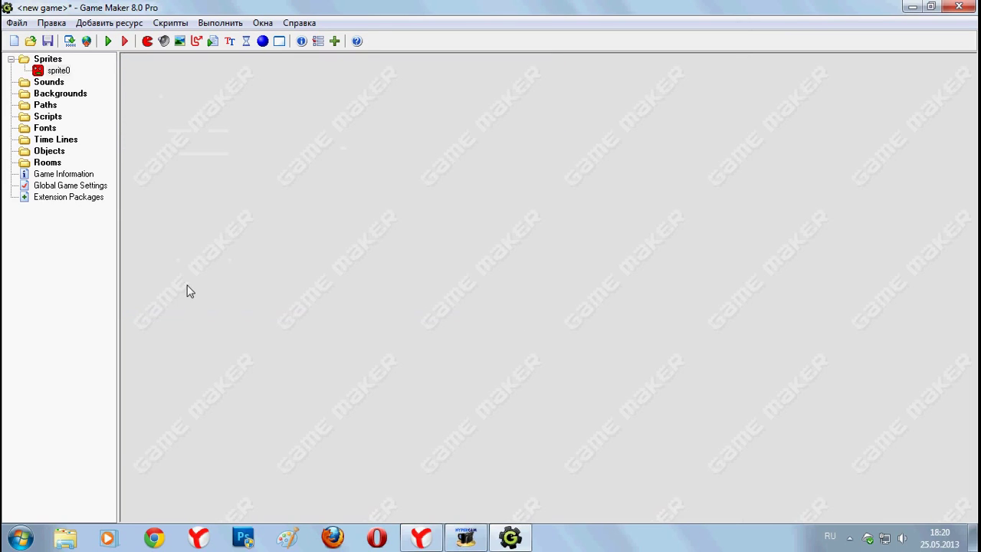
Create a new object and assign sprite0 as its sprite
right_click(32, 151)
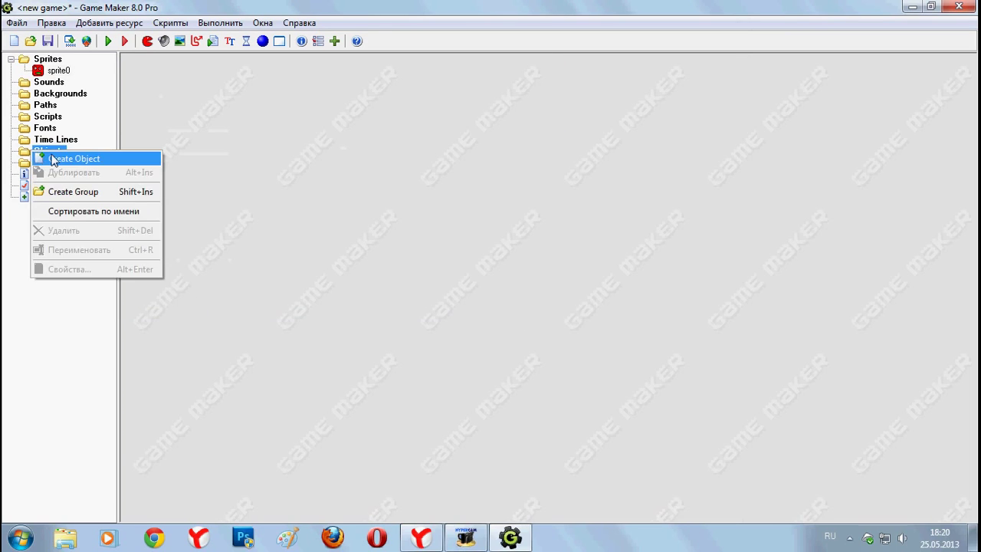
left_click(53, 159)
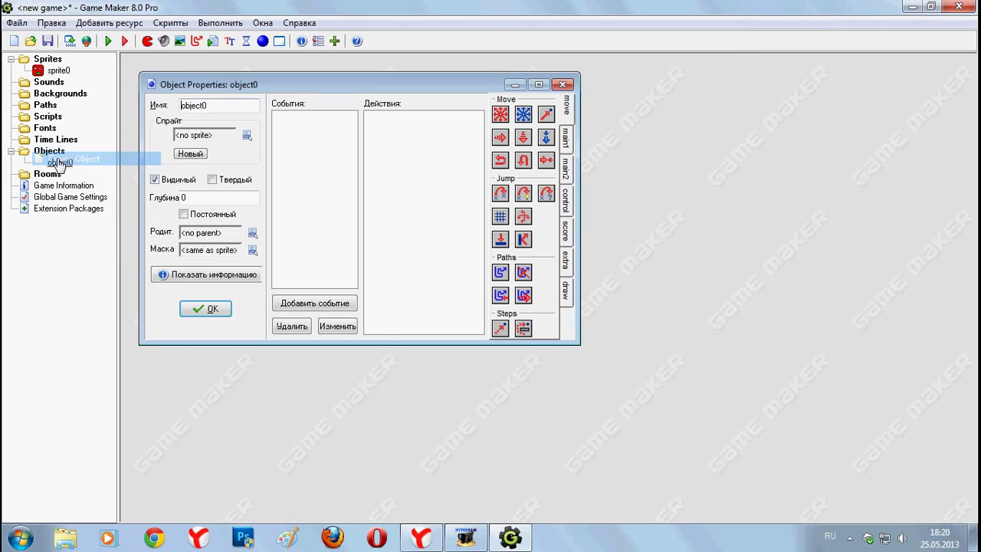
left_click(247, 136)
left_click(284, 156)
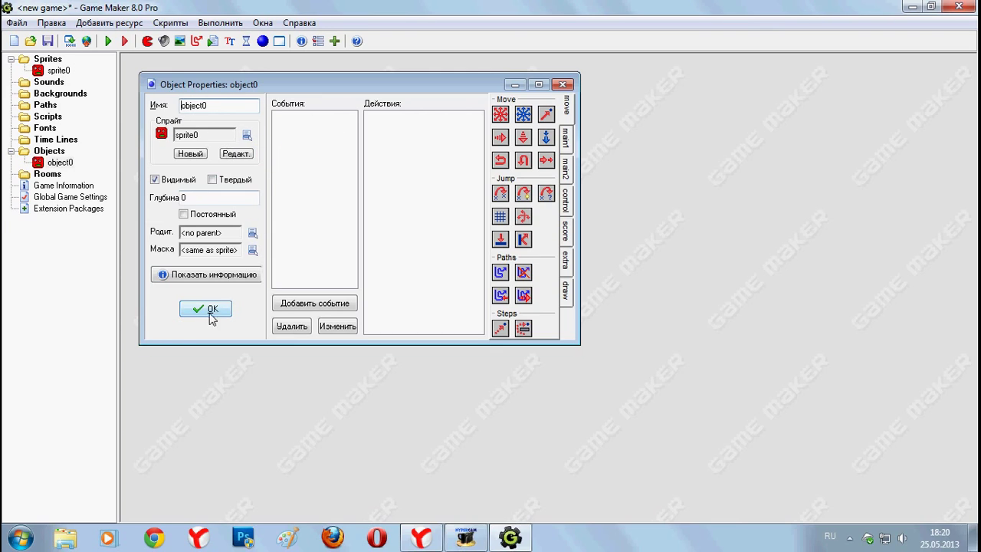
Add a key-pressed event for the left arrow (<Влево>) to object0
left_click(314, 305)
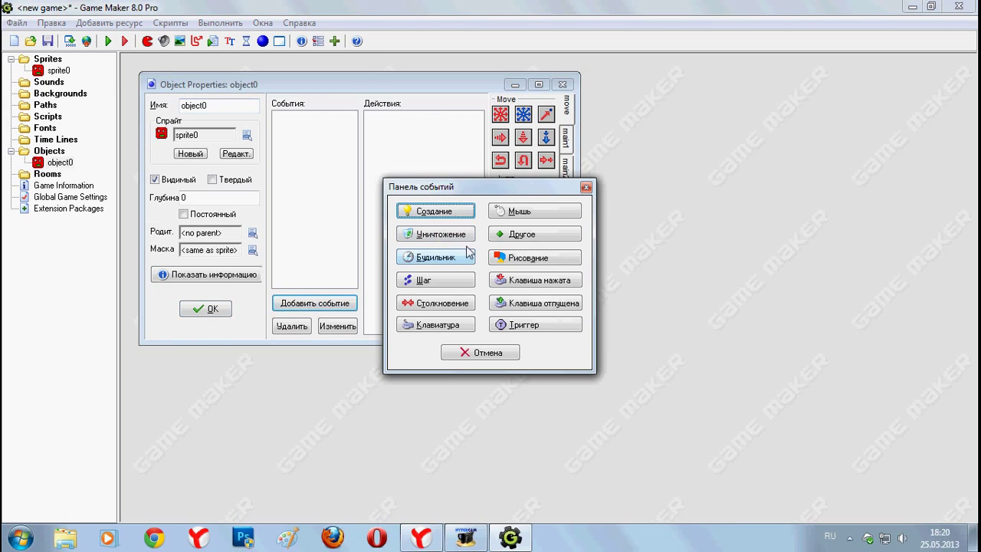
left_click(535, 282)
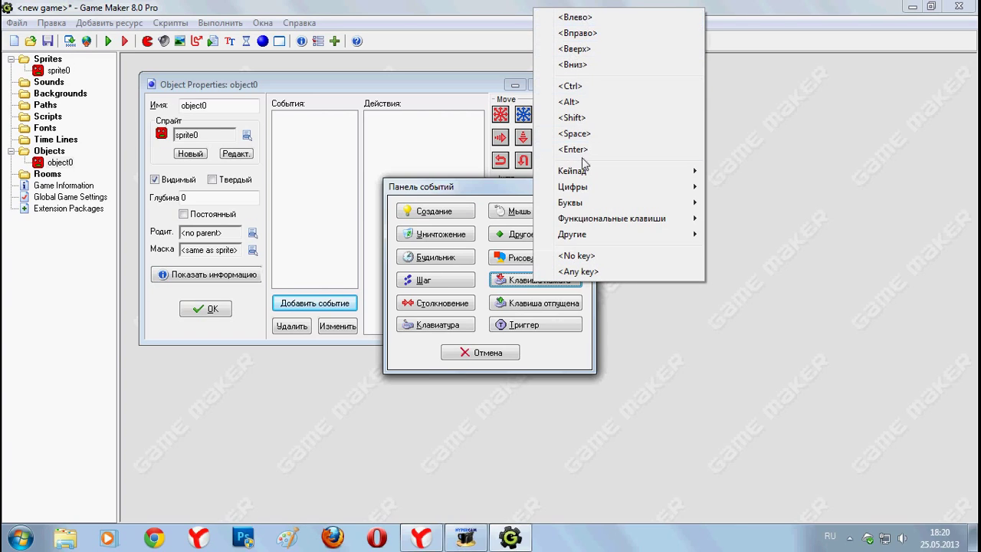
mouse_move(584, 207)
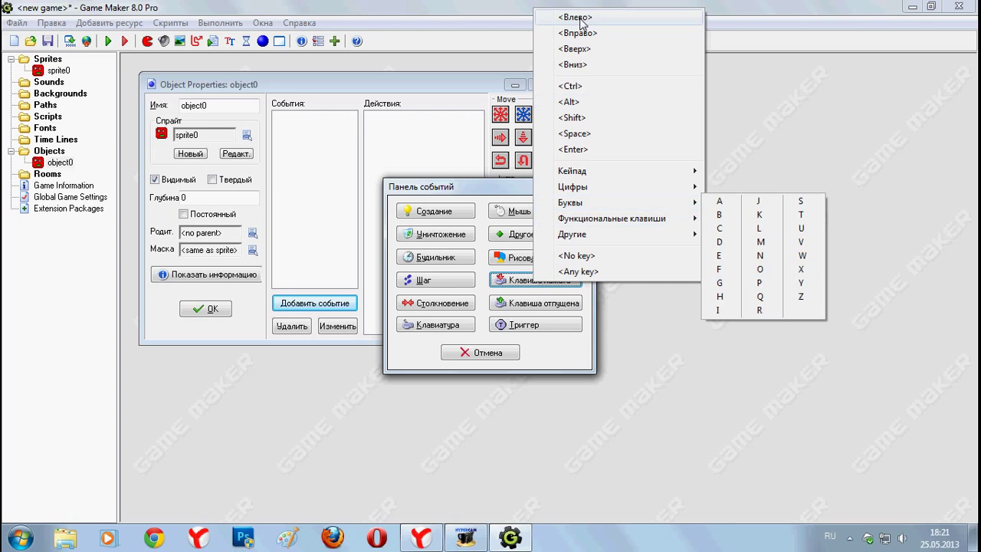
left_click(544, 15)
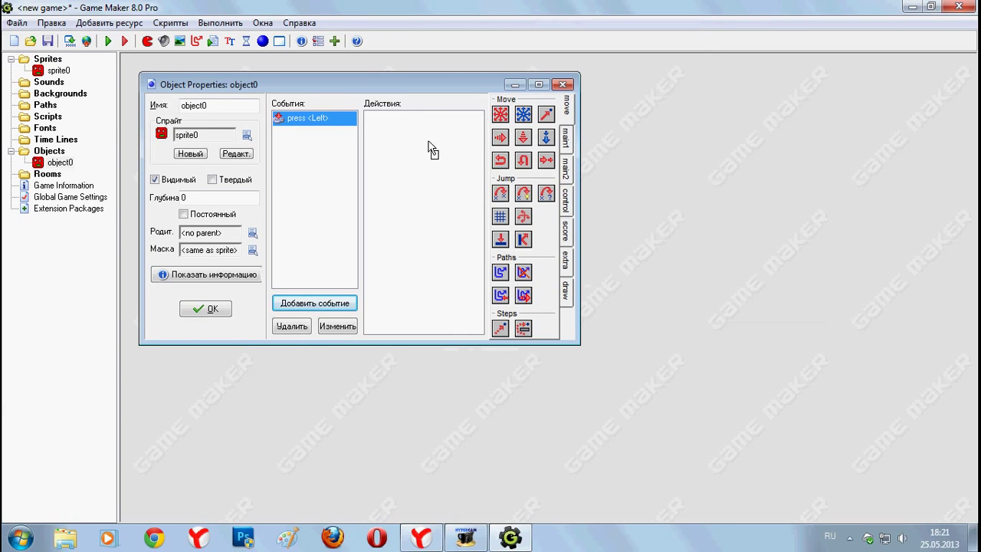
Add a Move Fixed action to the left-arrow event, moving left at speed 2
left_click_drag(500, 113, 431, 150)
left_click_drag(483, 316, 451, 322)
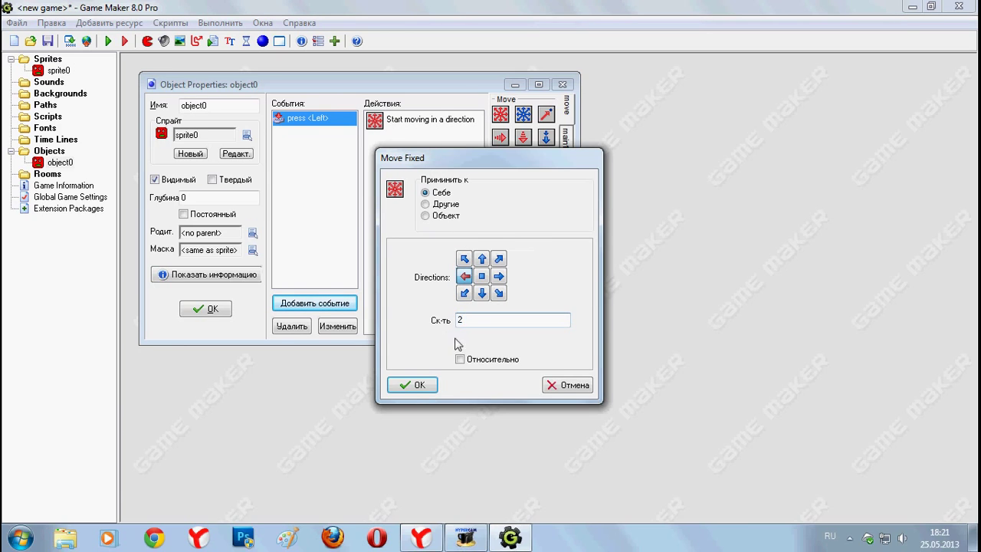
left_click(417, 385)
Add a key-released event for the left arrow (<Влево>) with a Move Fixed action using the centre stop direction and speed 0
left_click(341, 305)
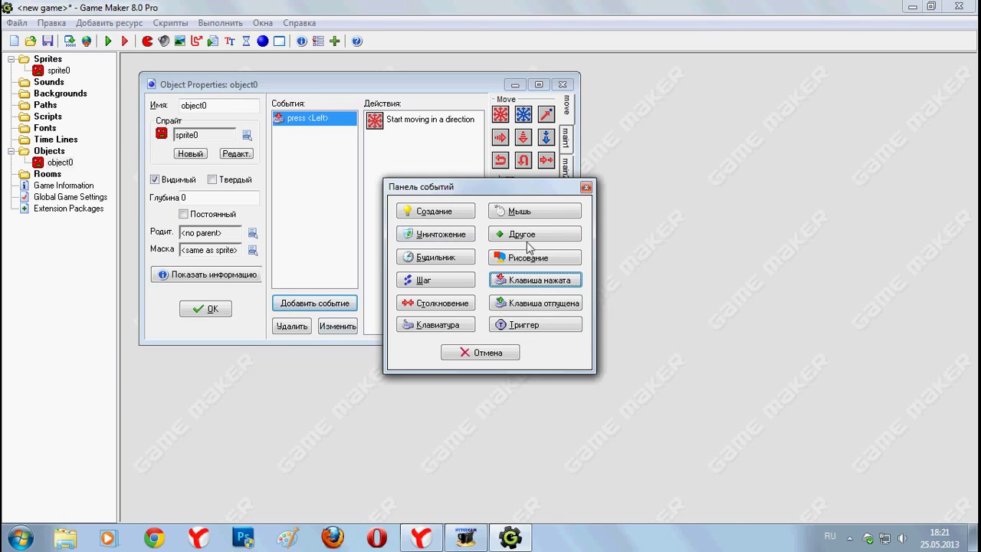
left_click(524, 304)
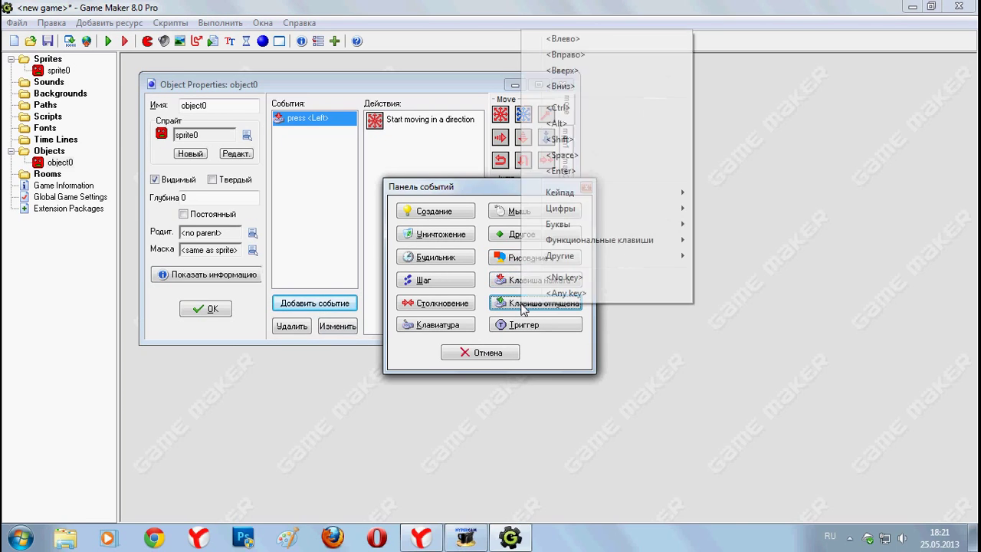
left_click(540, 39)
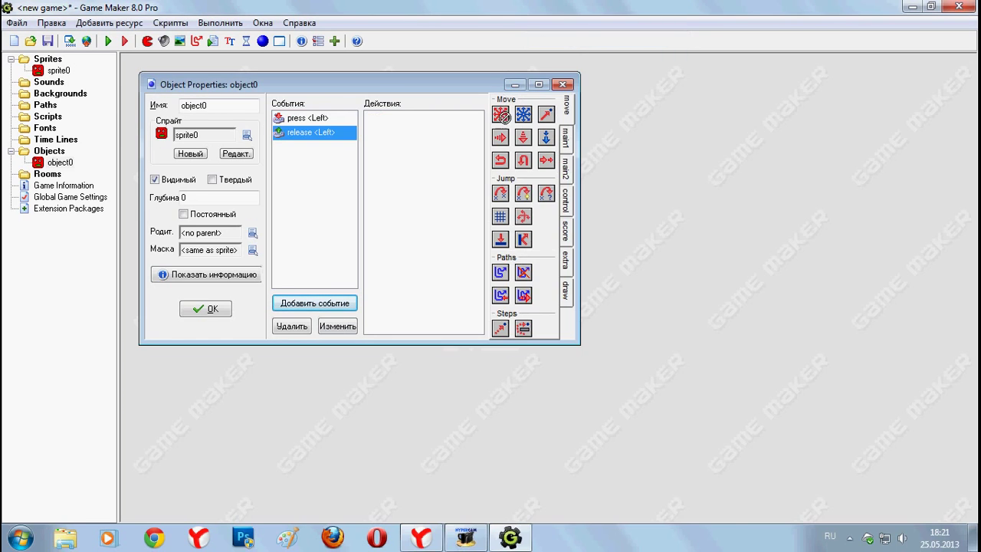
left_click_drag(502, 116, 422, 141)
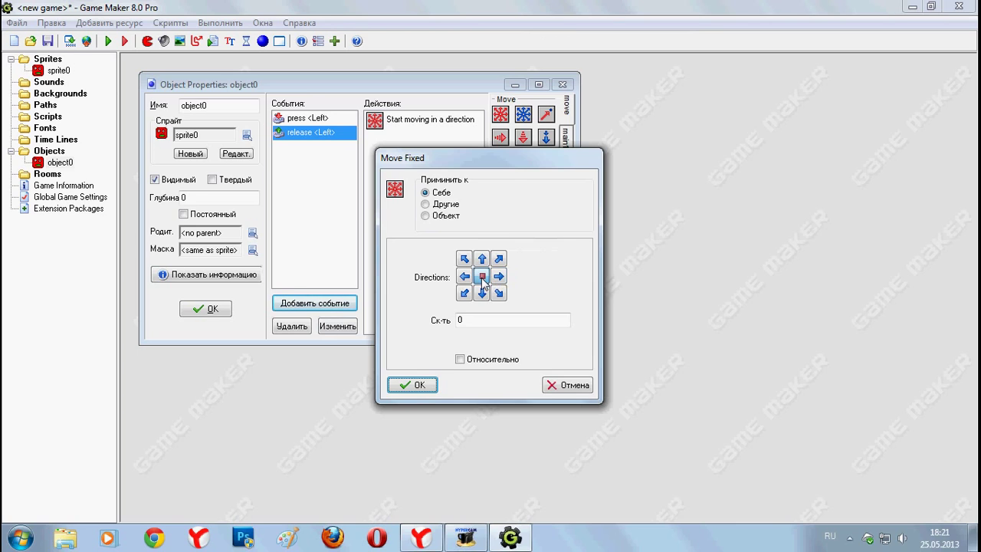
left_click(424, 386)
Add a key-pressed event for the right arrow (<Вправо>) with a Move Fixed action moving right at speed 2
left_click(335, 304)
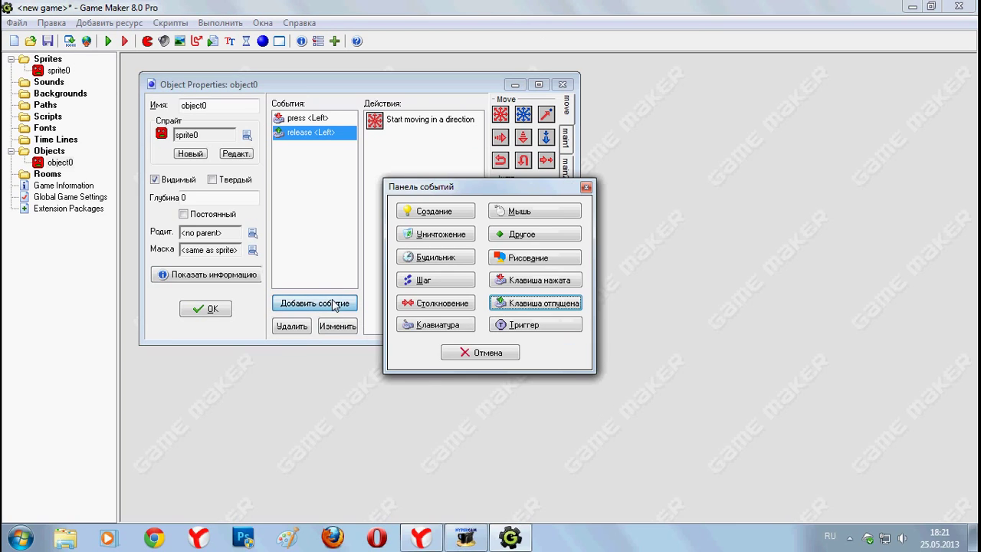
left_click(525, 282)
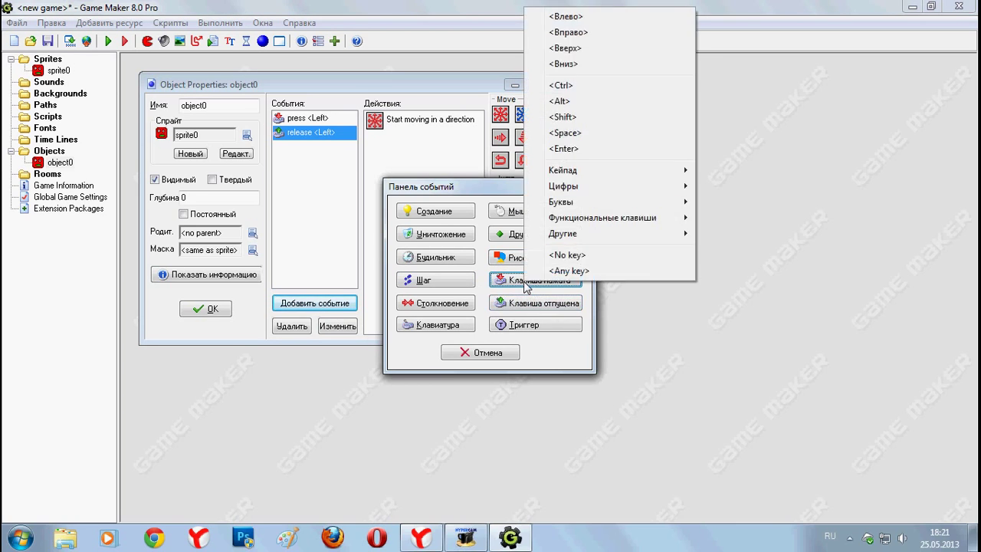
left_click(571, 32)
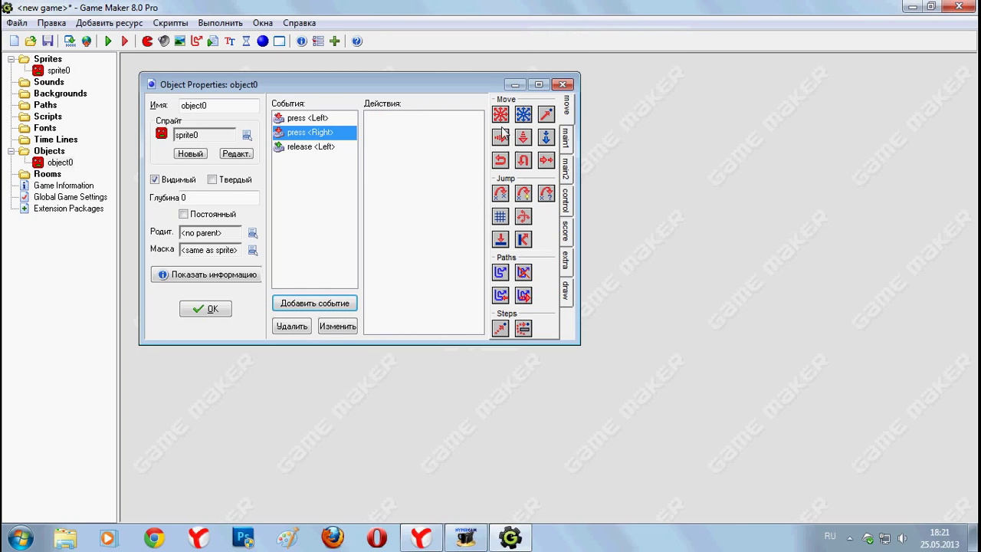
left_click_drag(443, 148, 443, 149)
left_click(499, 277)
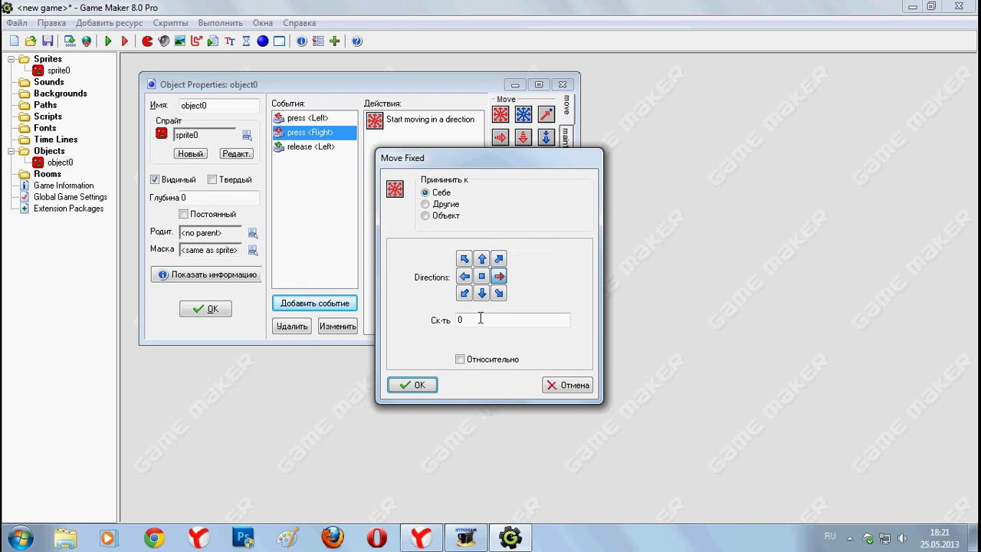
key("Tab")
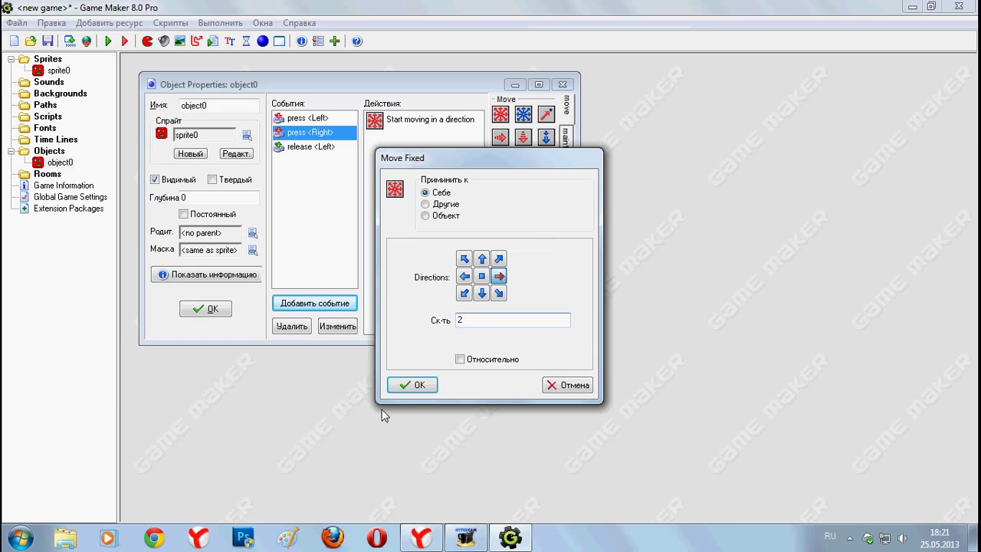
type("2")
left_click(410, 385)
Add a key-released event for the right arrow (<Вправо>) with a Move Fixed action using the centre stop direction and speed 0
left_click(344, 306)
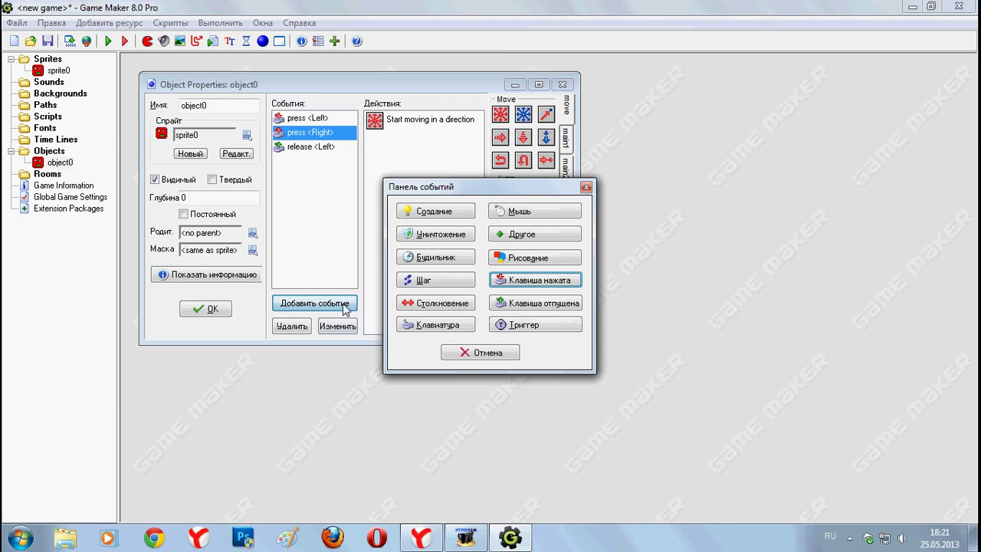
left_click(547, 304)
left_click(594, 57)
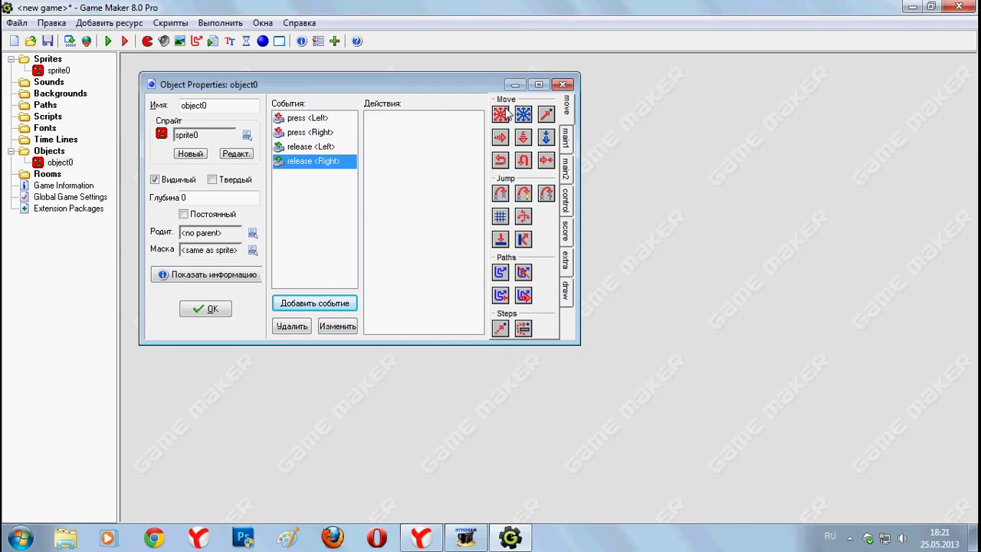
left_click_drag(506, 114, 414, 176)
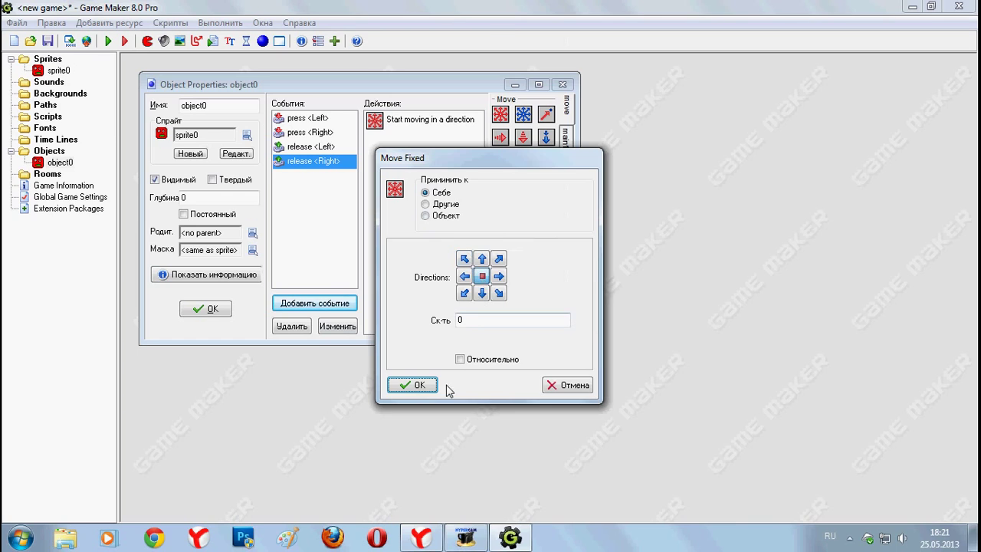
left_click(412, 385)
Add a key-pressed event for the up arrow (<Вверх>) with a Move Fixed action moving up
left_click(336, 306)
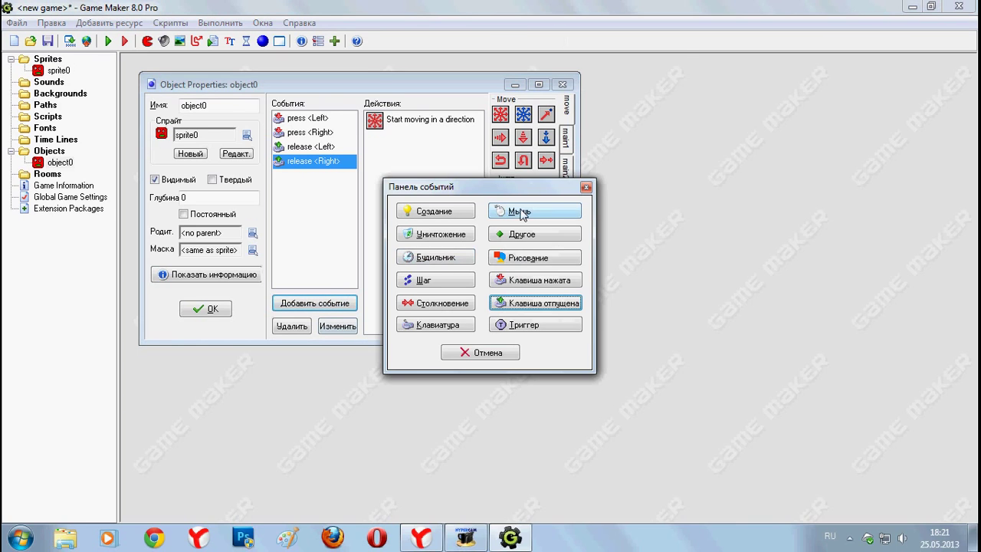
left_click(522, 281)
left_click(568, 48)
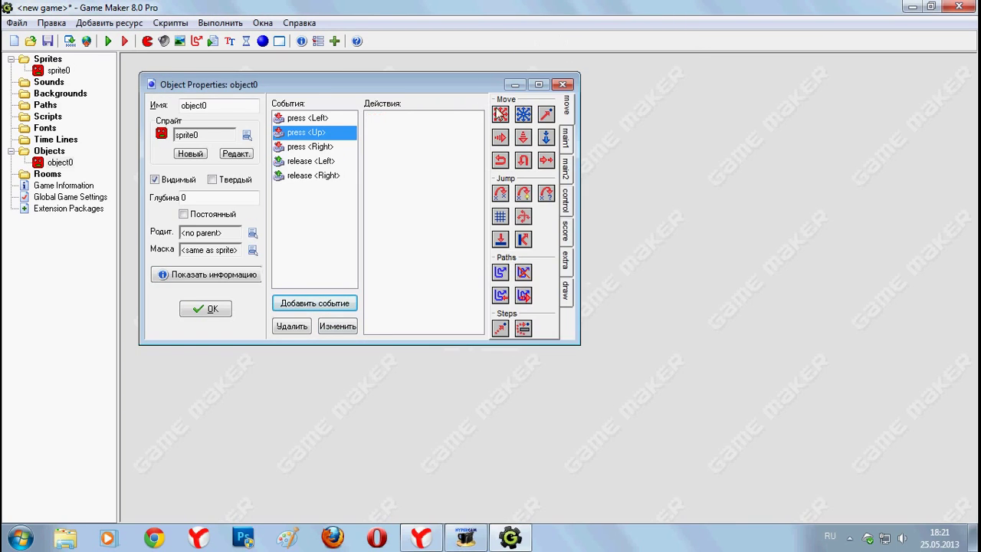
left_click_drag(500, 114, 425, 170)
left_click(482, 259)
double_click(481, 322)
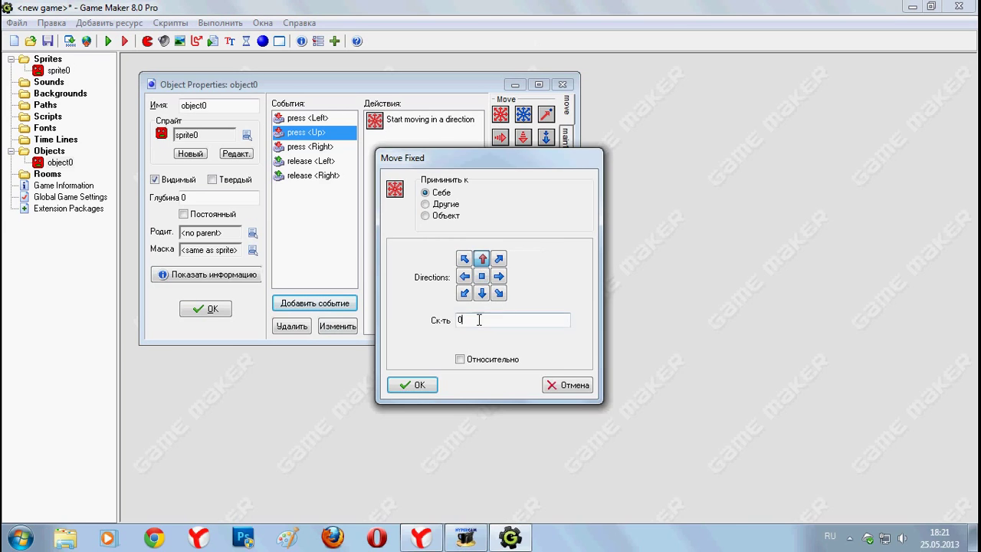
left_click(414, 385)
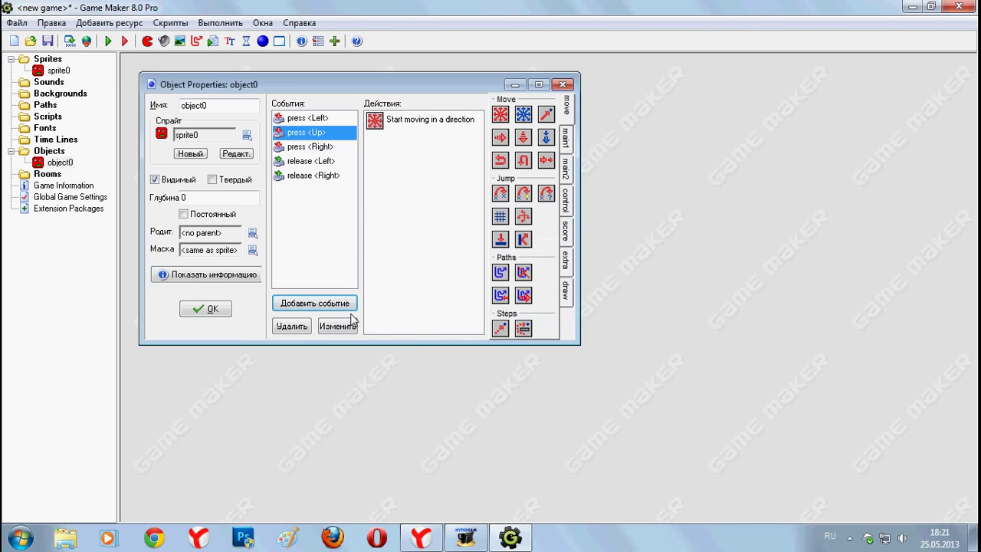
Add a key-released event for the up arrow (<Вверх>) and give it a Move Fixed action
left_click(316, 304)
left_click(527, 280)
left_click(529, 303)
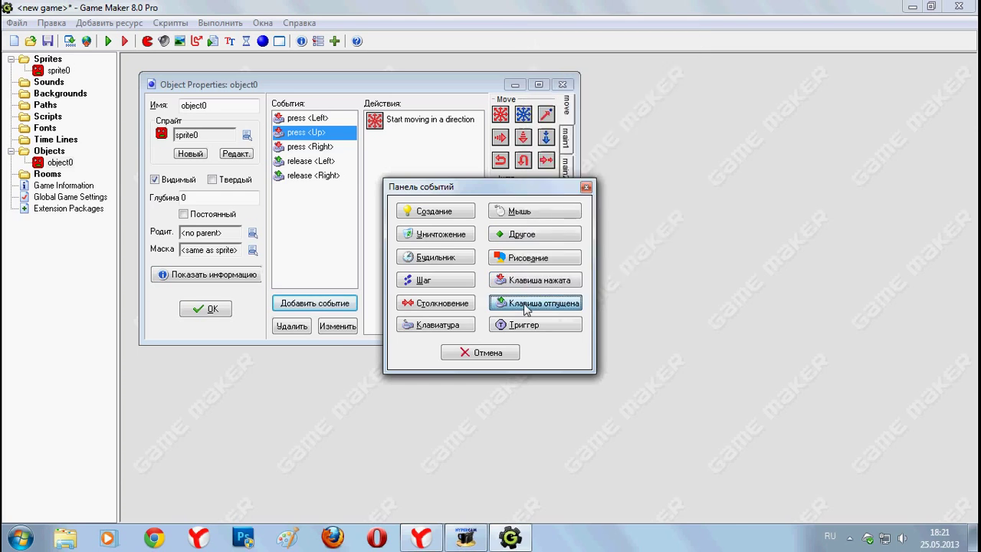
left_click(567, 71)
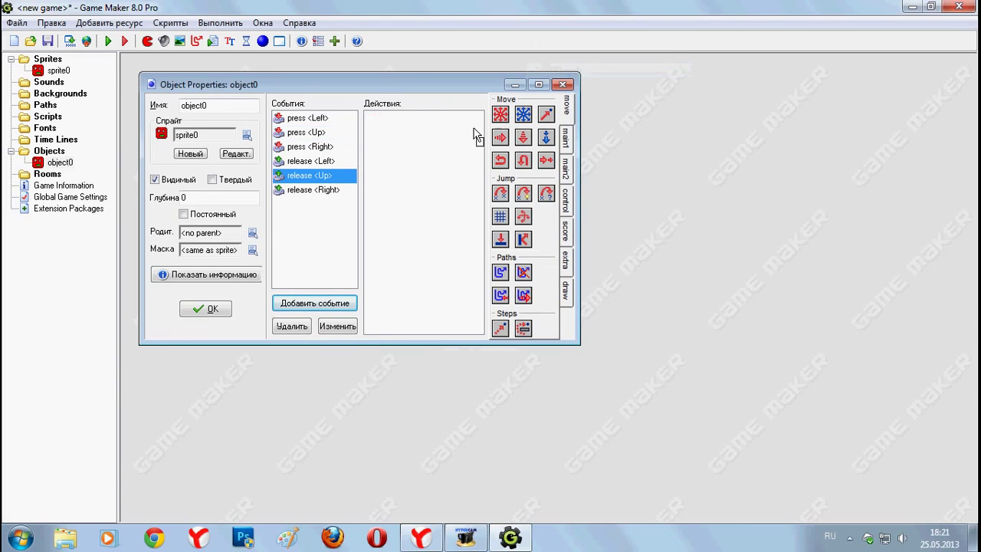
left_click_drag(475, 135, 468, 138)
left_click(407, 385)
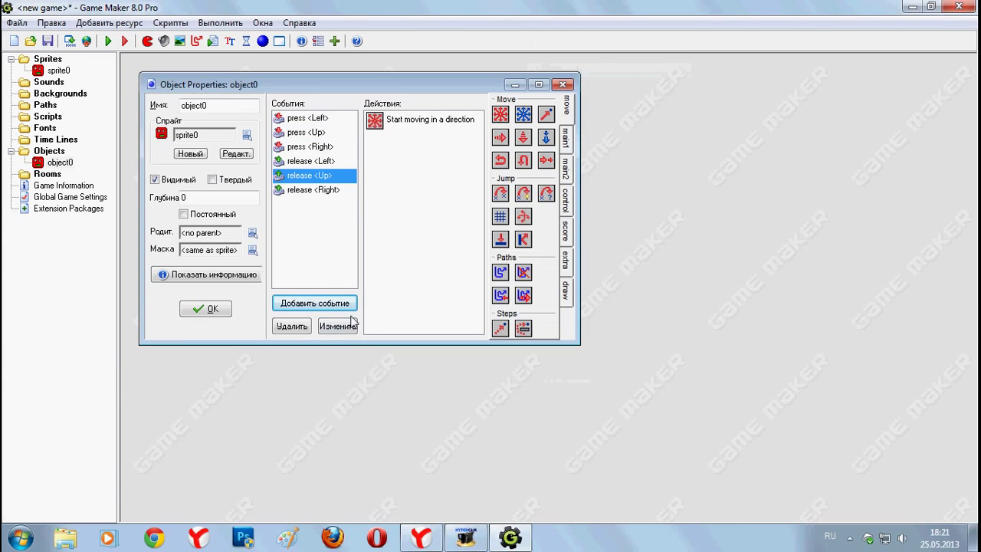
Add a key-pressed event for the down arrow (<Вниз>) with a Move Fixed action moving down at speed 2
left_click(337, 305)
left_click(515, 282)
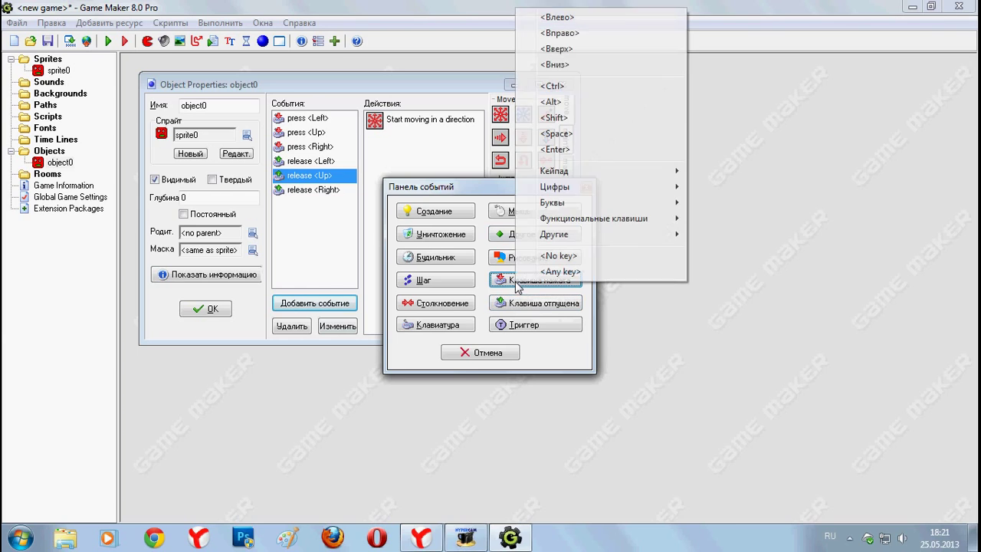
left_click(569, 67)
left_click_drag(500, 115, 439, 173)
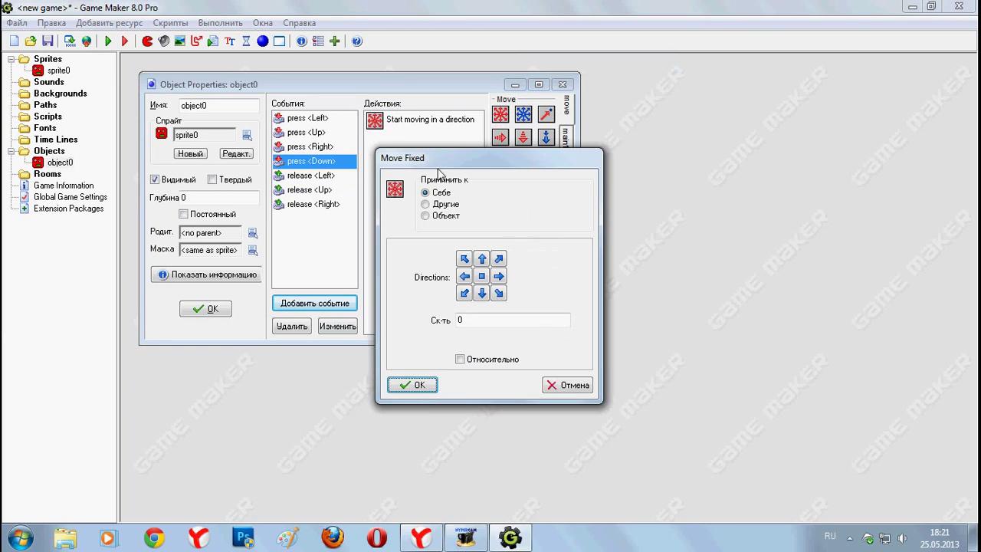
left_click(483, 293)
double_click(483, 320)
type("3")
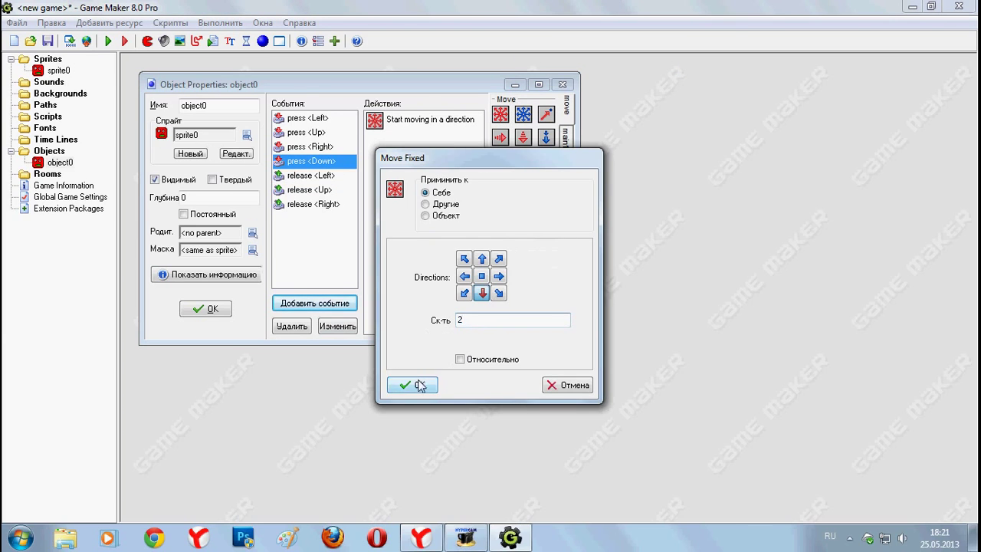
left_click(418, 385)
Add a key-released event for the down arrow (<Вниз>) with a Move Fixed action using the centre stop direction
left_click(333, 308)
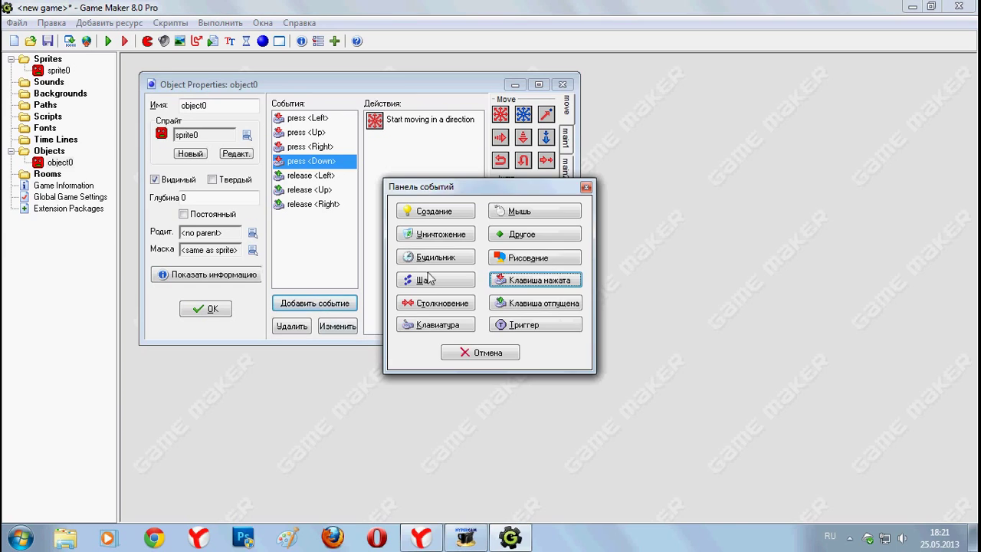
left_click(521, 303)
left_click(557, 87)
left_click_drag(500, 115, 449, 153)
left_click(480, 276)
left_click(421, 385)
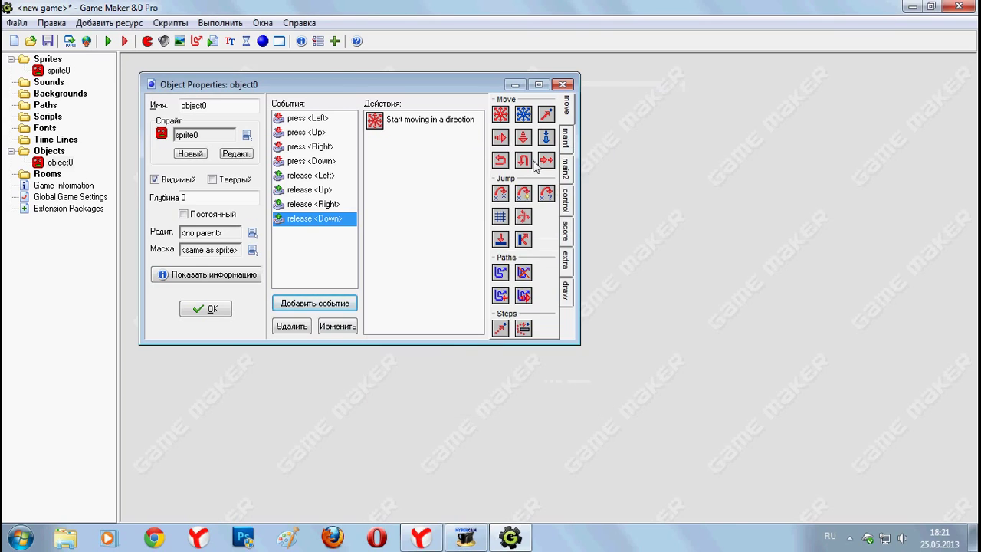
left_click(568, 230)
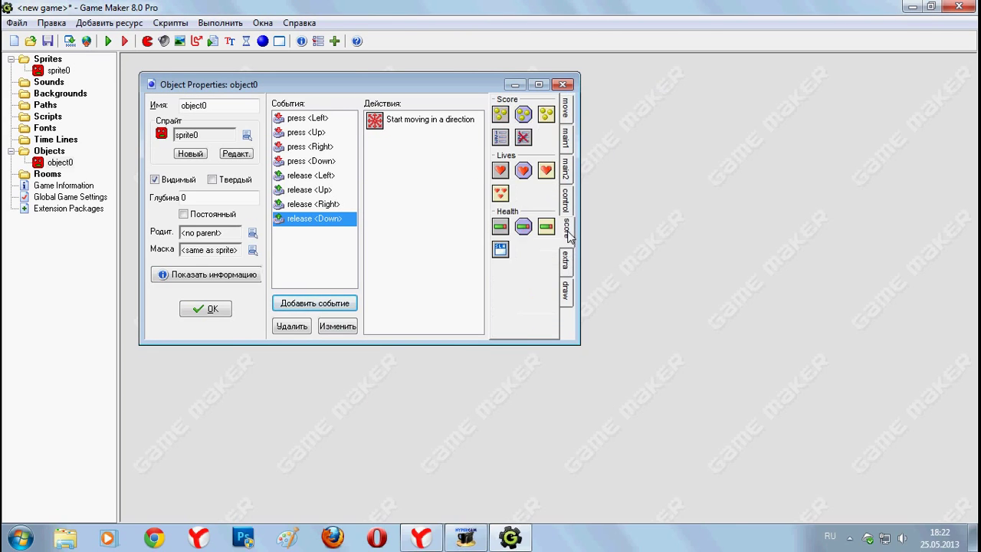
left_click(565, 209)
left_click_drag(501, 254, 432, 208)
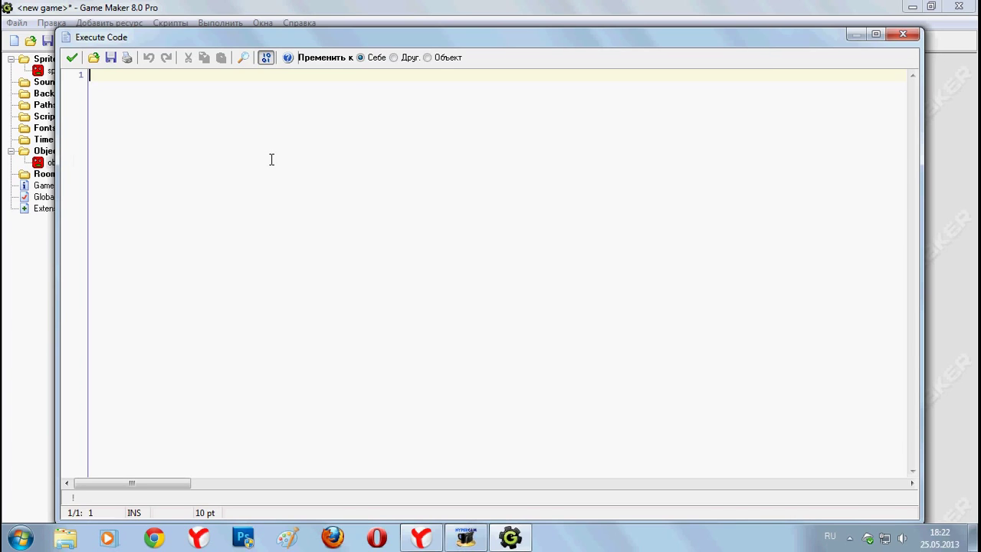
type("ывваамавые")
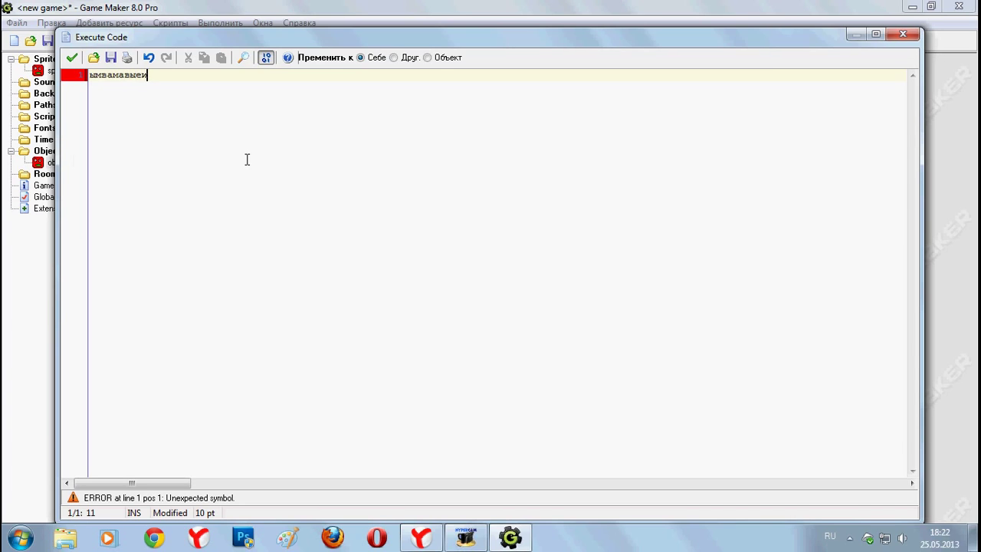
key("BackSpace")
key("BackSpace")
key("BackSpace")
key("BackSpace")
key("BackSpace")
key("BackSpace")
key("BackSpace")
key("BackSpace")
key("BackSpace")
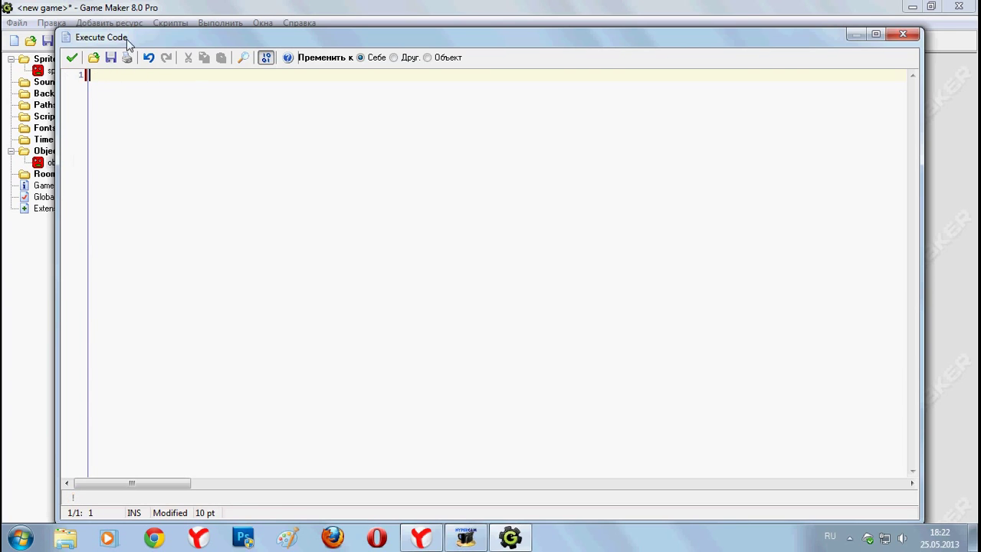
left_click(71, 58)
left_click(409, 146)
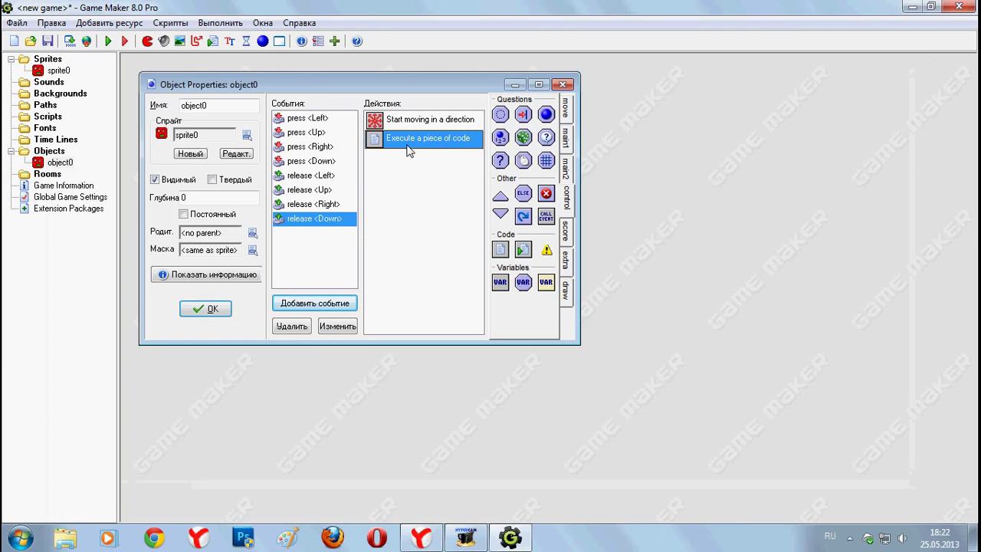
key("Delete")
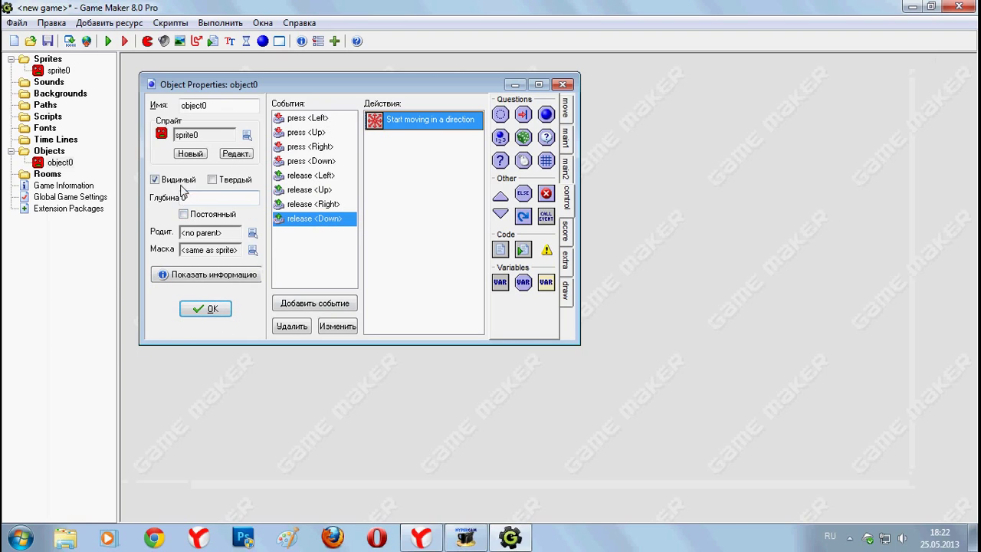
Accept object0's properties, then create a new sprite and name it spr_box
left_click(212, 309)
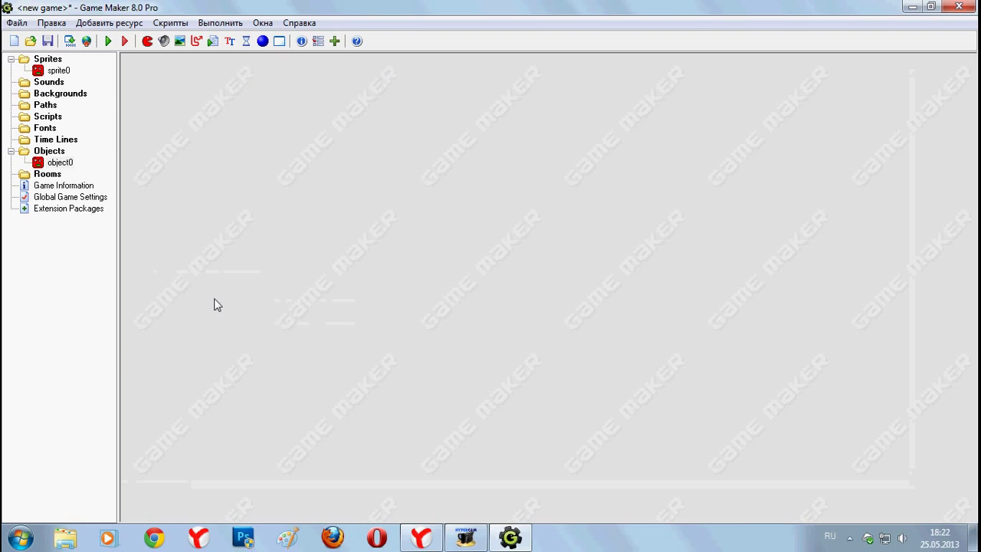
right_click(57, 61)
left_click(73, 67)
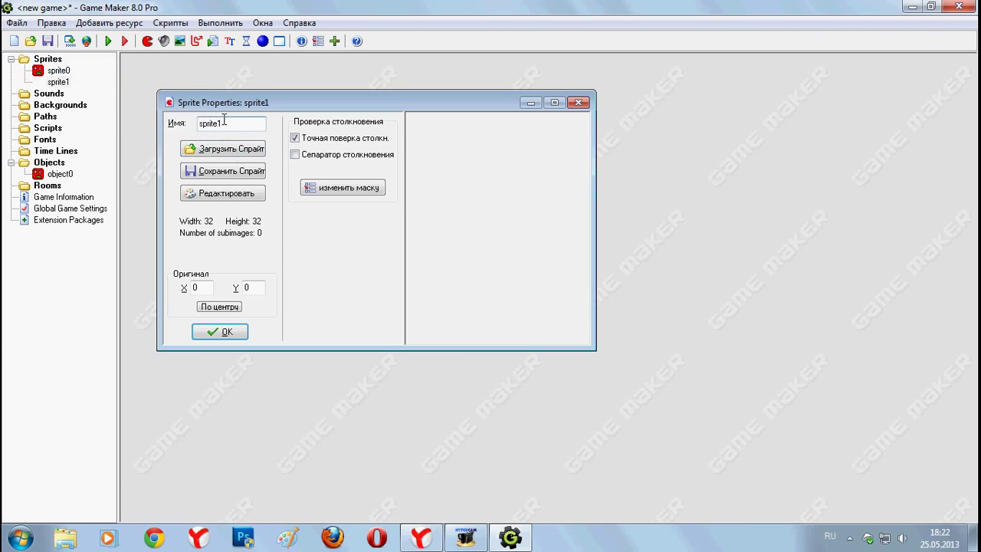
left_click_drag(234, 125, 164, 127)
type("и")
key("BackSpace")
Create a blank 32 × 32 image for spr_box and open it in the image editor
left_click(256, 194)
left_click(286, 73)
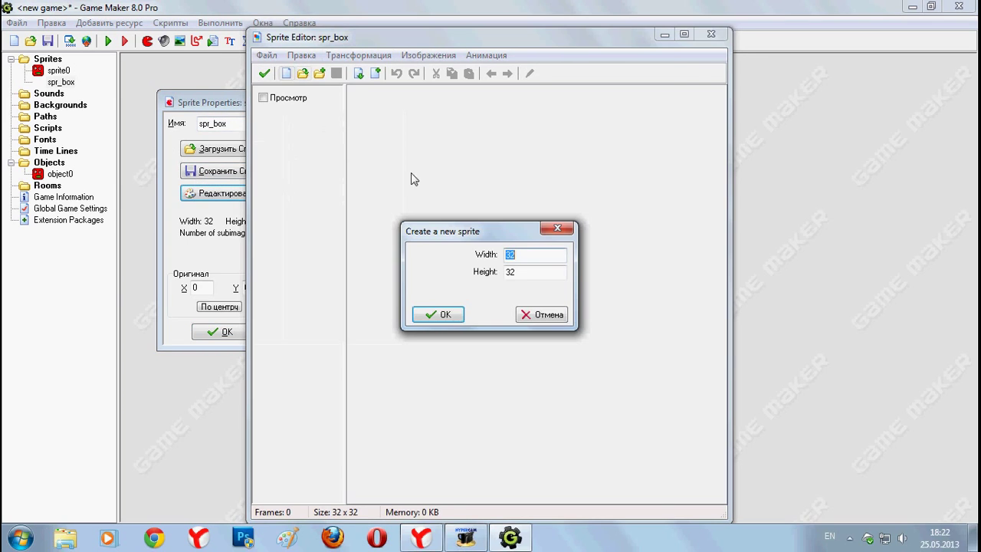
left_click(445, 315)
double_click(385, 98)
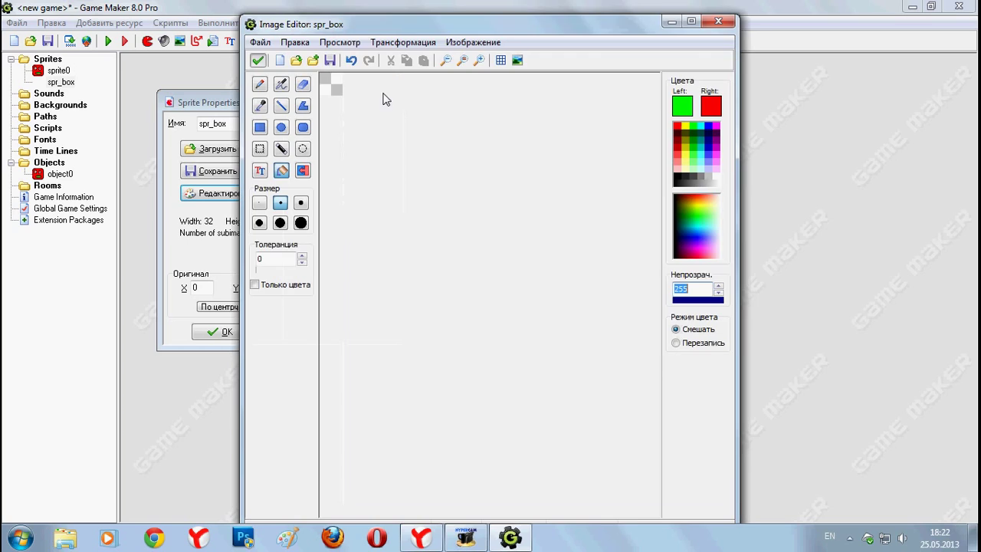
left_click(476, 66)
left_click(476, 66)
left_click(477, 63)
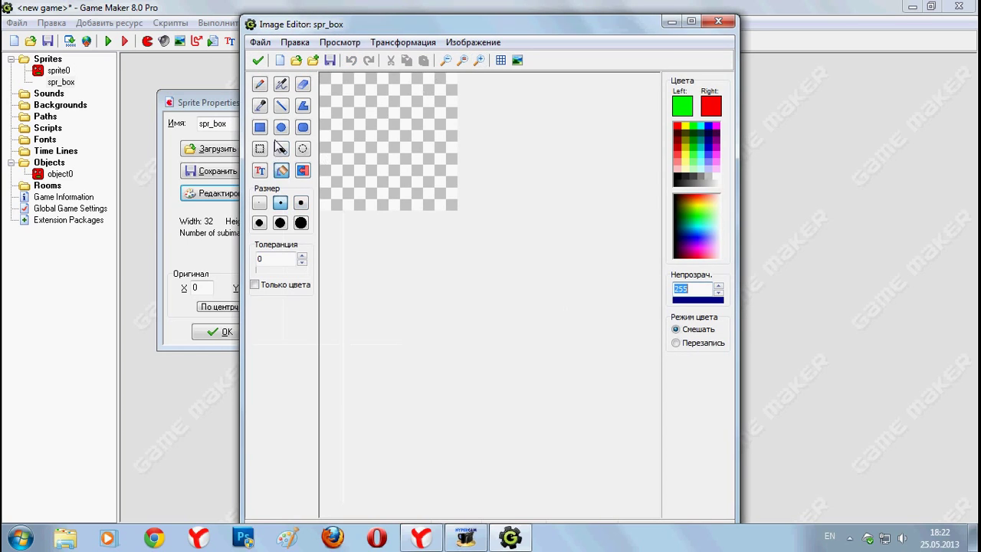
Fill the spr_box image with a dark brown rectangle that has a thick black outline along the image edges
left_click(281, 106)
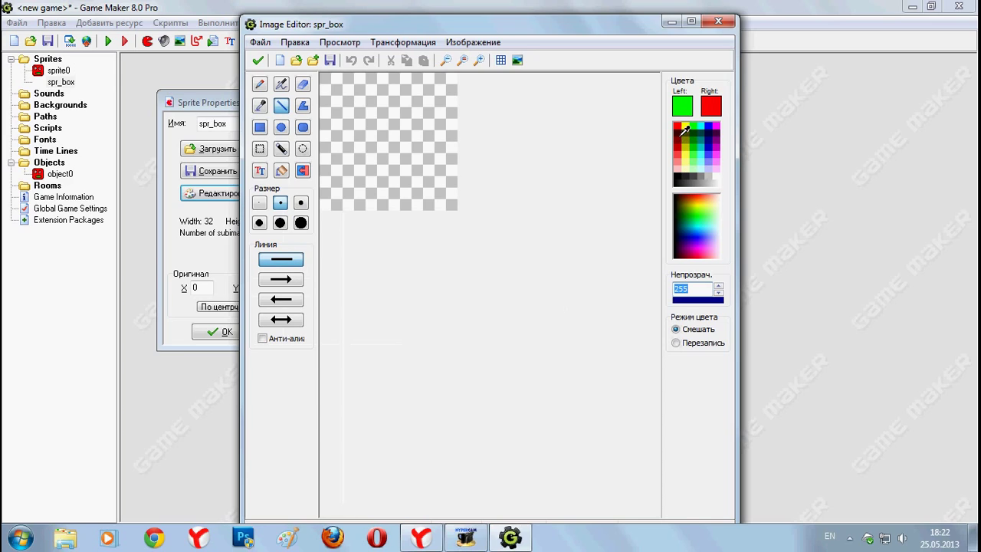
left_click(682, 175)
right_click(682, 202)
right_click(686, 197)
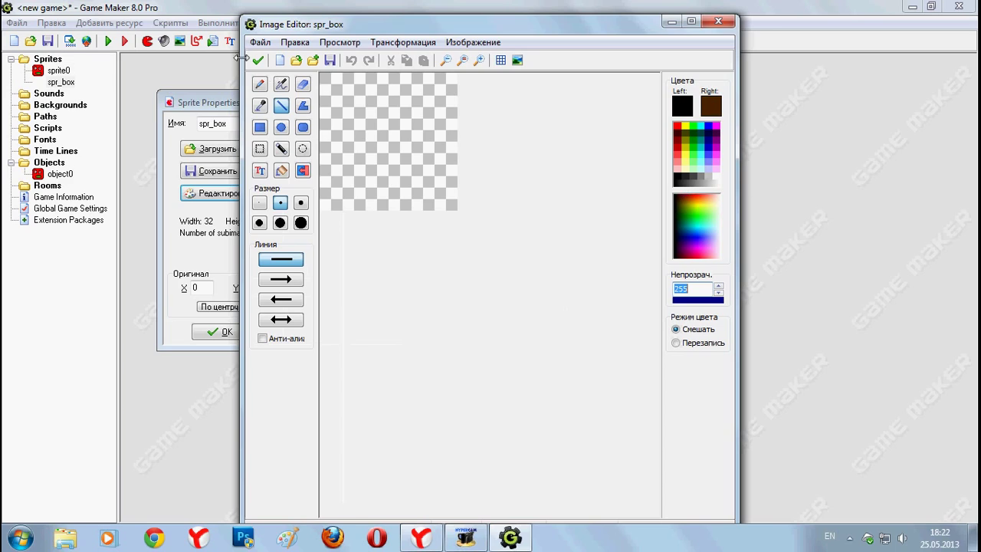
left_click(260, 127)
left_click_drag(324, 75, 460, 214)
left_click(351, 60)
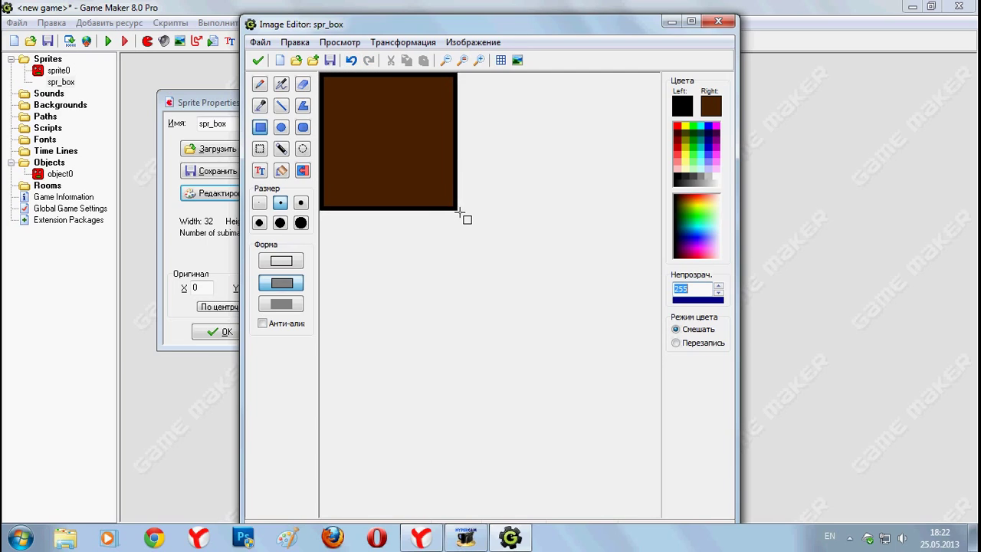
left_click(351, 60)
mouse_move(323, 75)
left_mouse_down()
mouse_move(450, 193)
mouse_move(455, 212)
left_mouse_up()
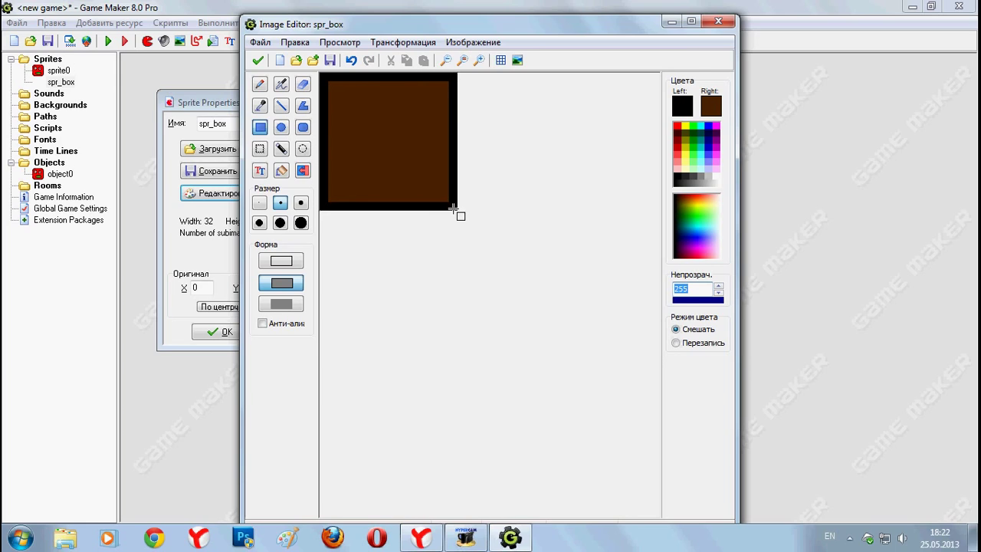
Draw two crossing black diagonal lines from corner to corner of the box and accept the image
left_click(282, 105)
left_click_drag(330, 92, 447, 206)
left_click_drag(440, 88, 326, 201)
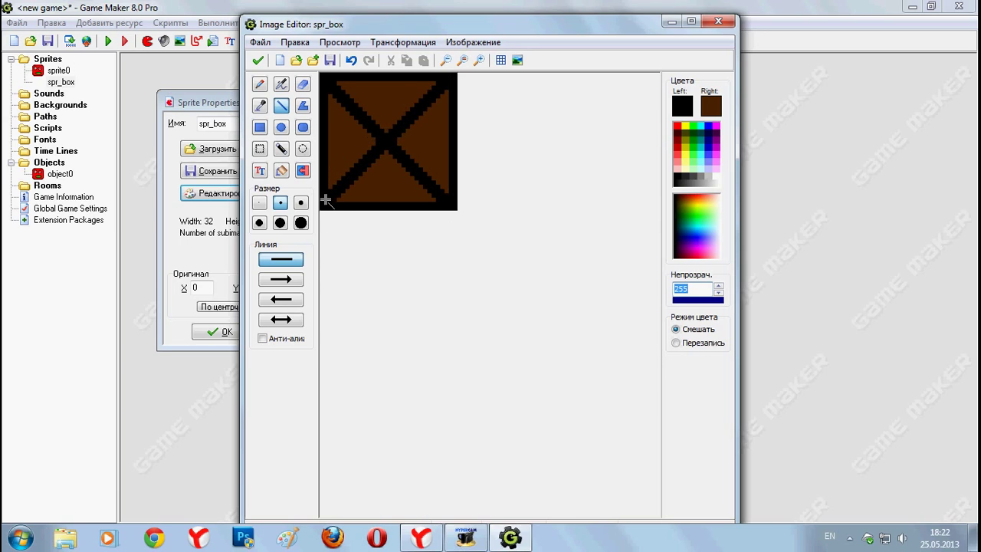
left_click(258, 60)
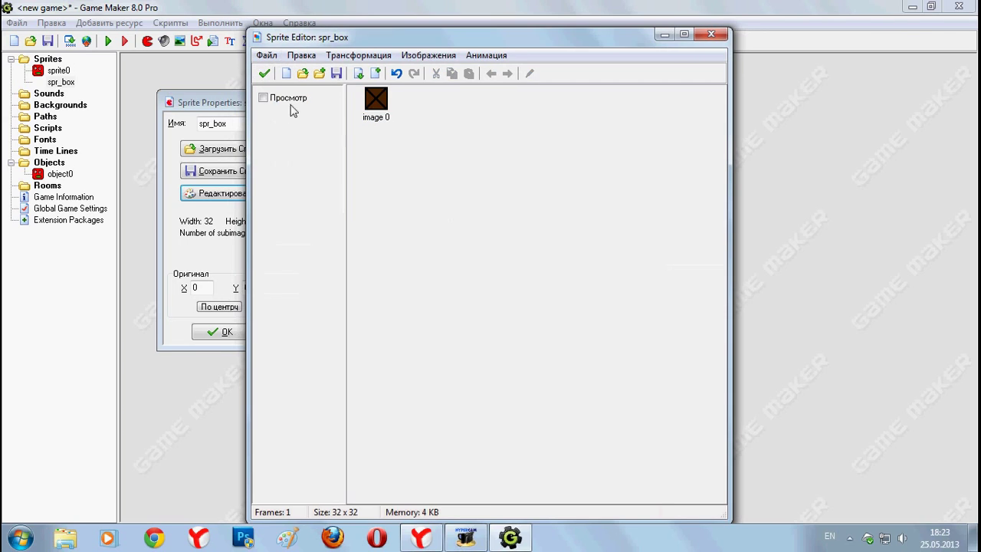
Accept the edited sprite, centre its origin, and confirm the spr_box properties
left_click(264, 74)
left_click(217, 307)
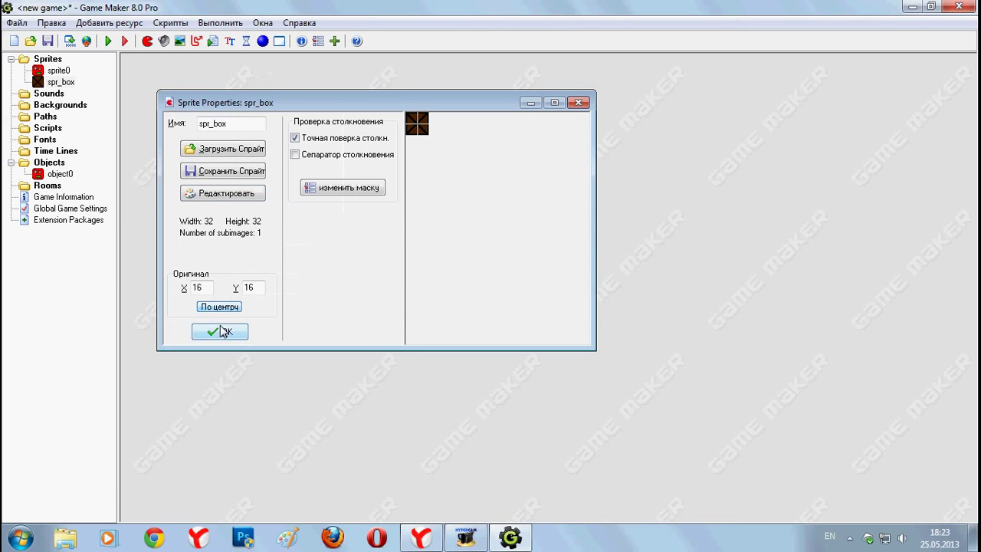
left_click(223, 331)
Create a new object named obj_box, assign it the spr_box sprite without any events, and accept its properties
right_click(56, 165)
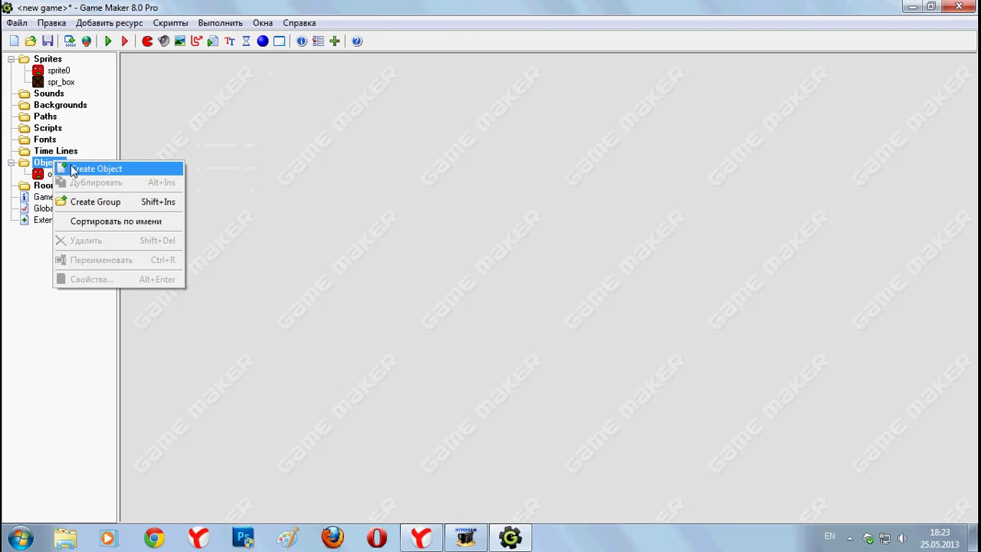
left_click(73, 167)
left_click_drag(261, 141, 229, 157)
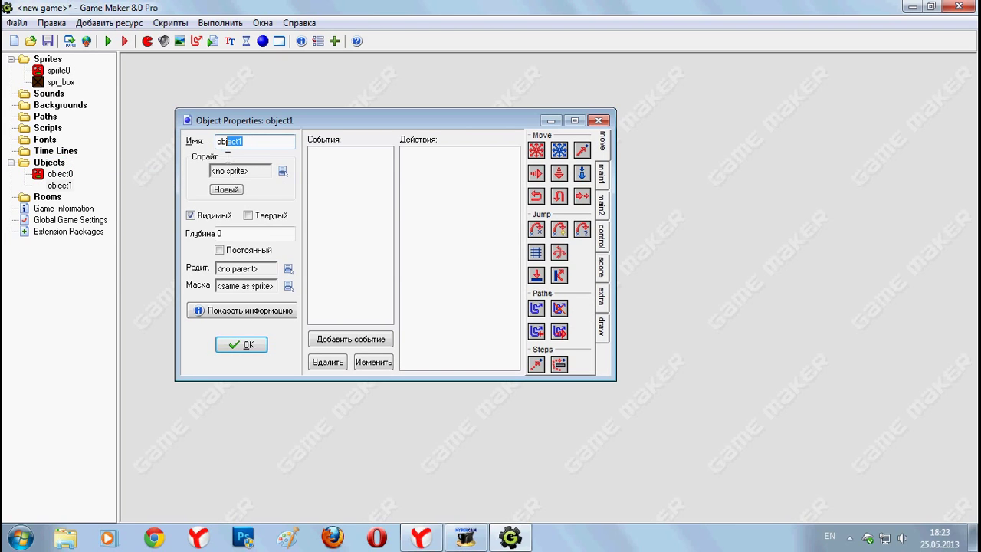
type("j_box")
left_click(284, 172)
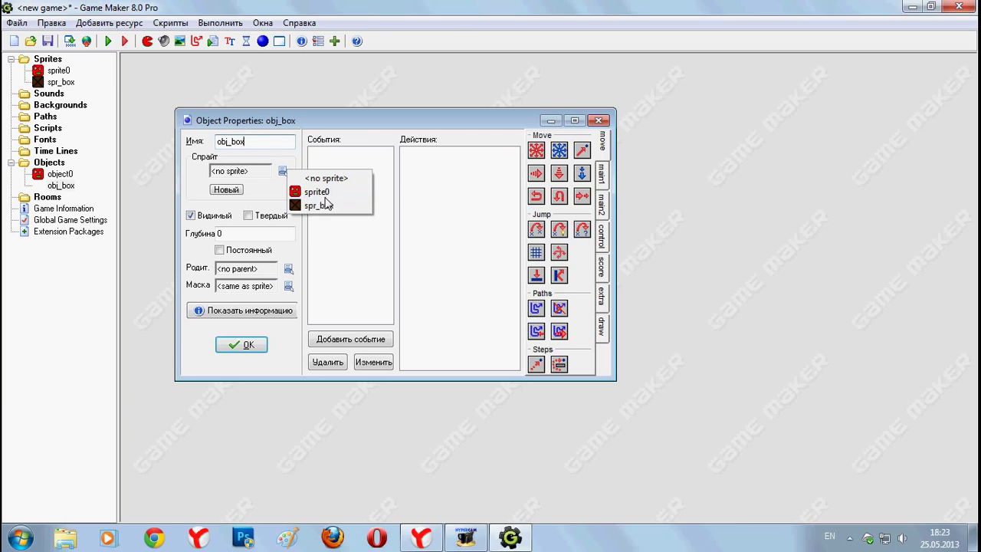
left_click(334, 210)
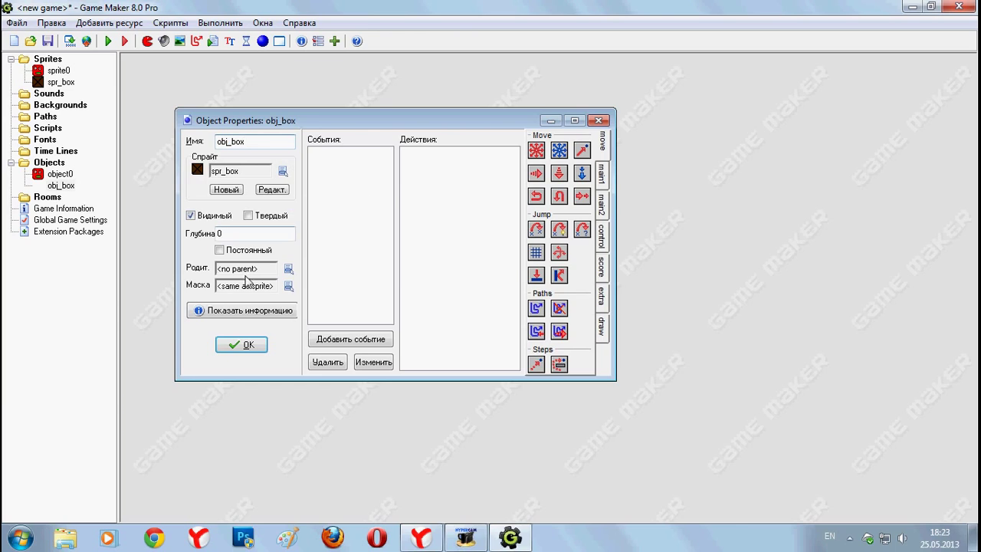
left_click(351, 342)
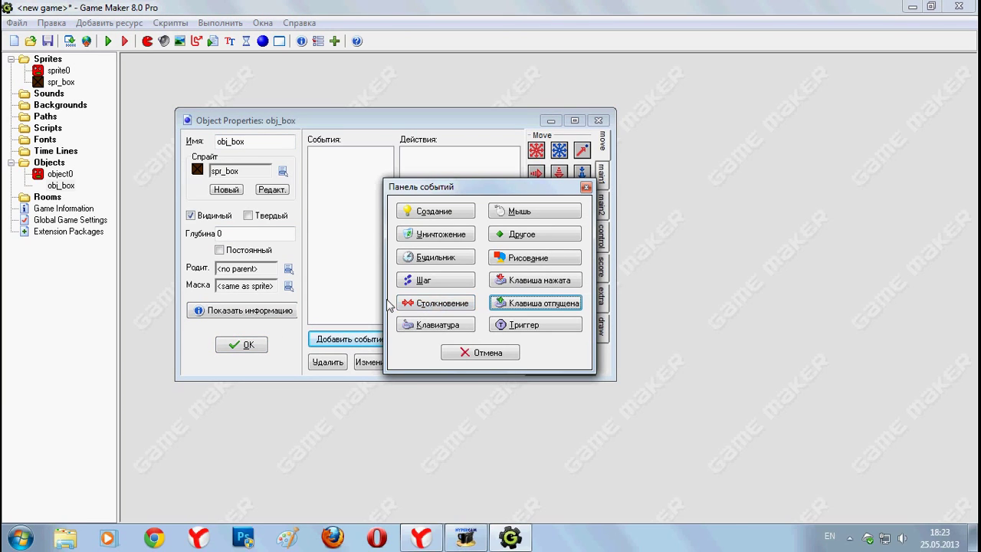
left_click(471, 356)
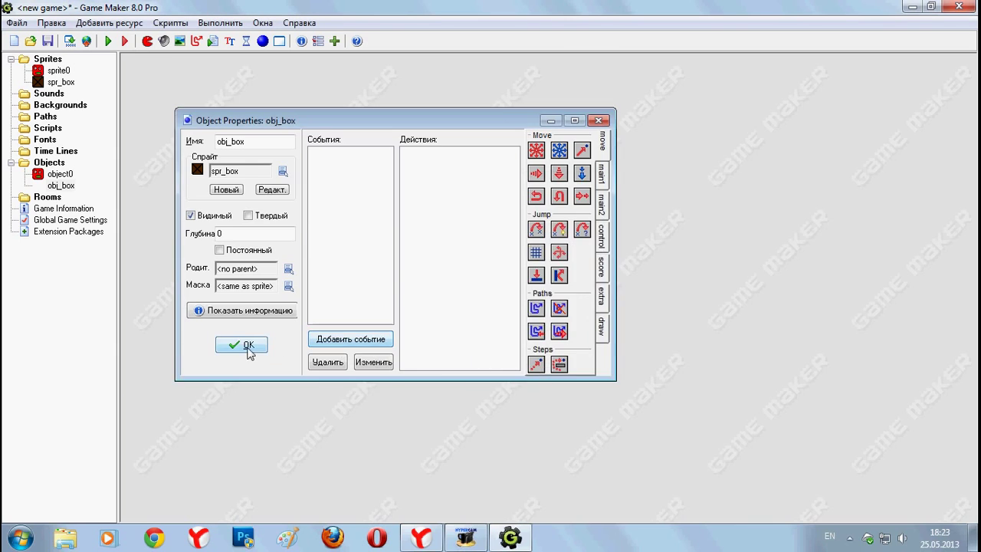
left_click(248, 344)
Add a collision event with obj_box to object0, using a Move Fixed action with the centre stop direction
double_click(59, 174)
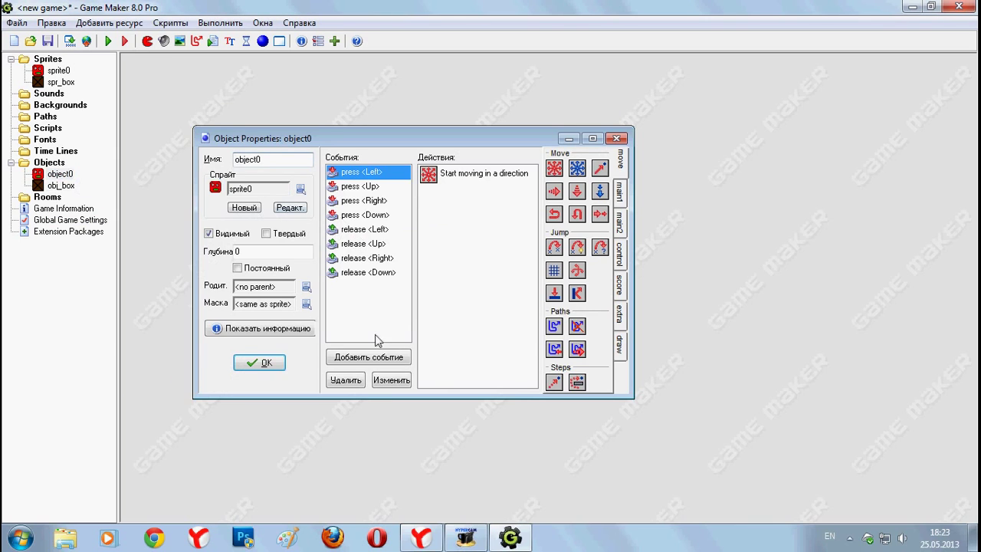
left_click(368, 358)
left_click(435, 303)
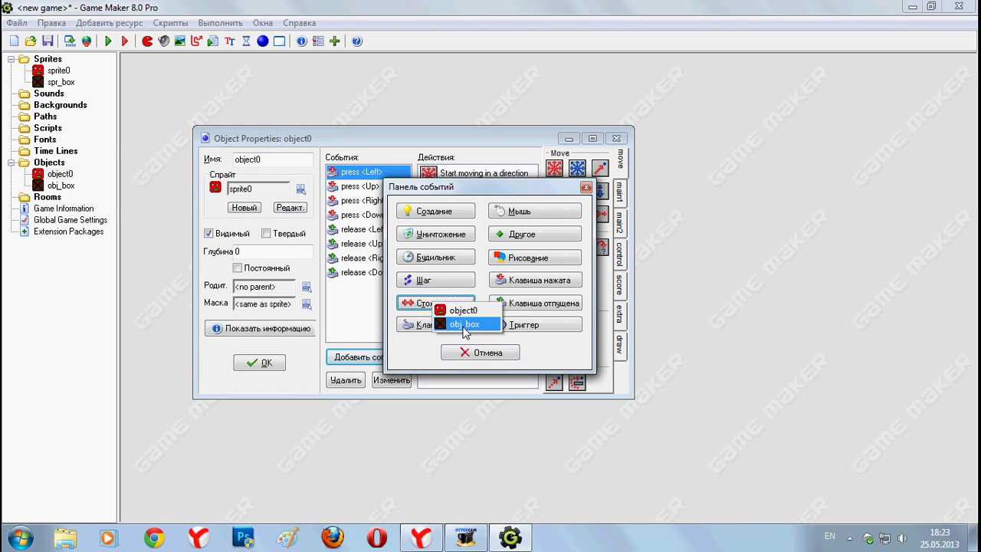
left_click(465, 324)
left_click_drag(554, 167, 475, 219)
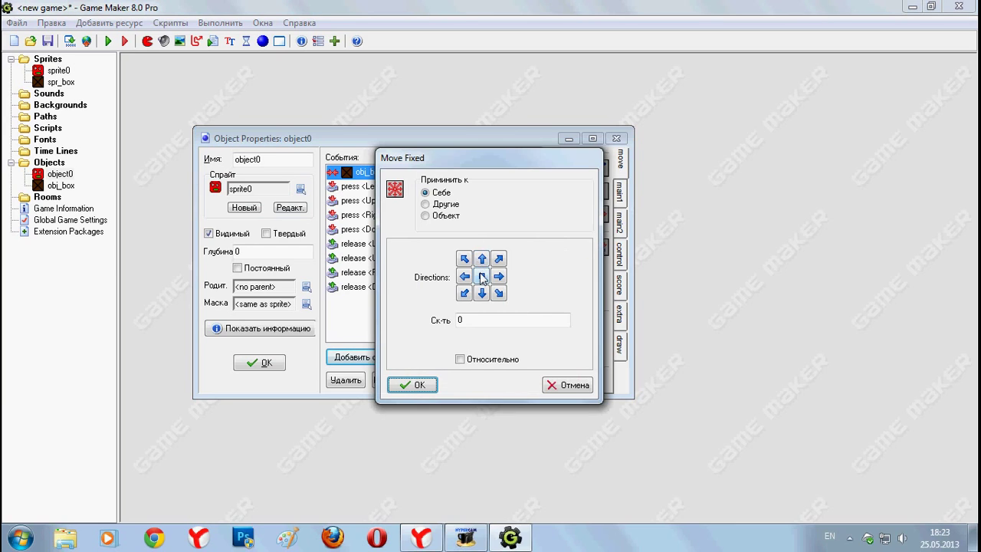
left_click(481, 277)
left_click(434, 384)
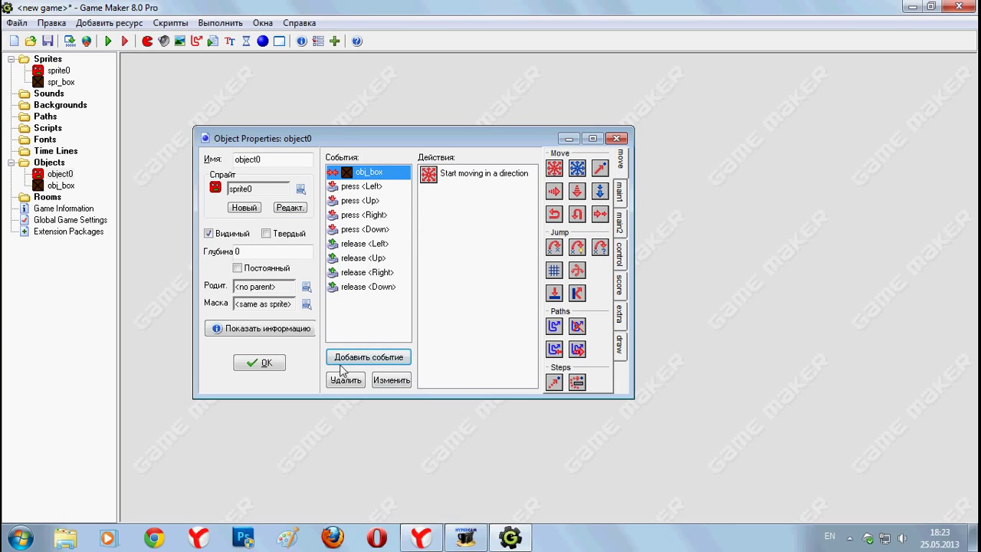
left_click(265, 363)
Create a new room and hide its grid
right_click(46, 198)
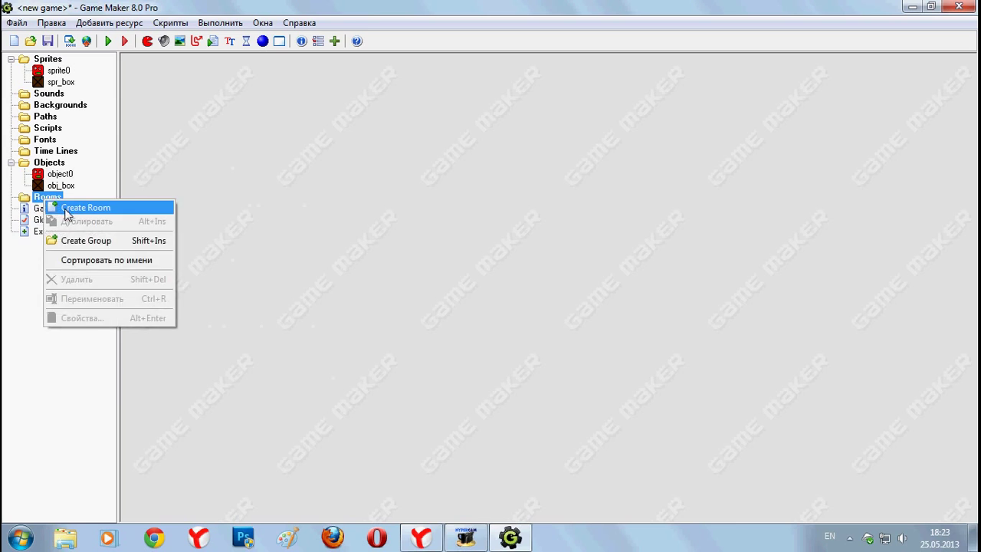
left_click(84, 207)
left_click(638, 159)
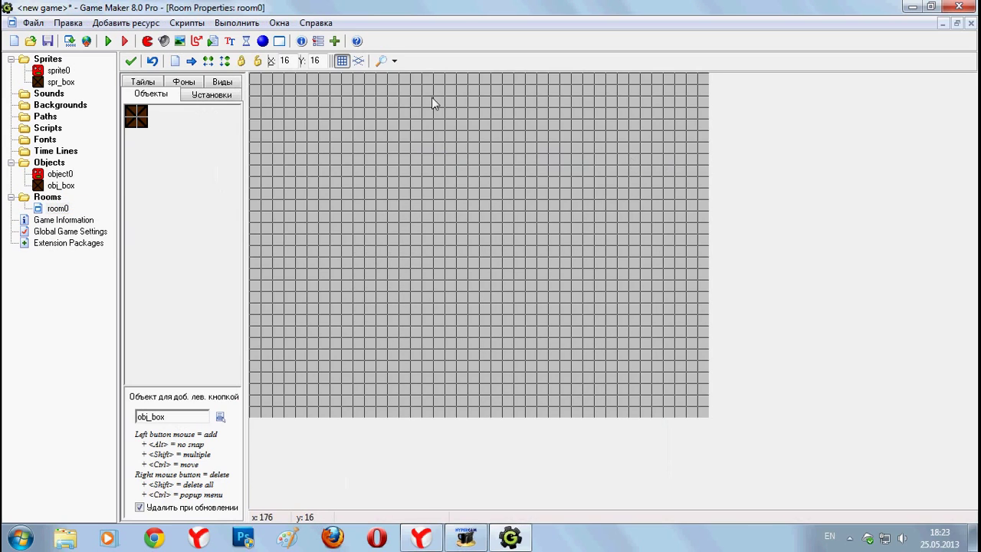
left_click(342, 61)
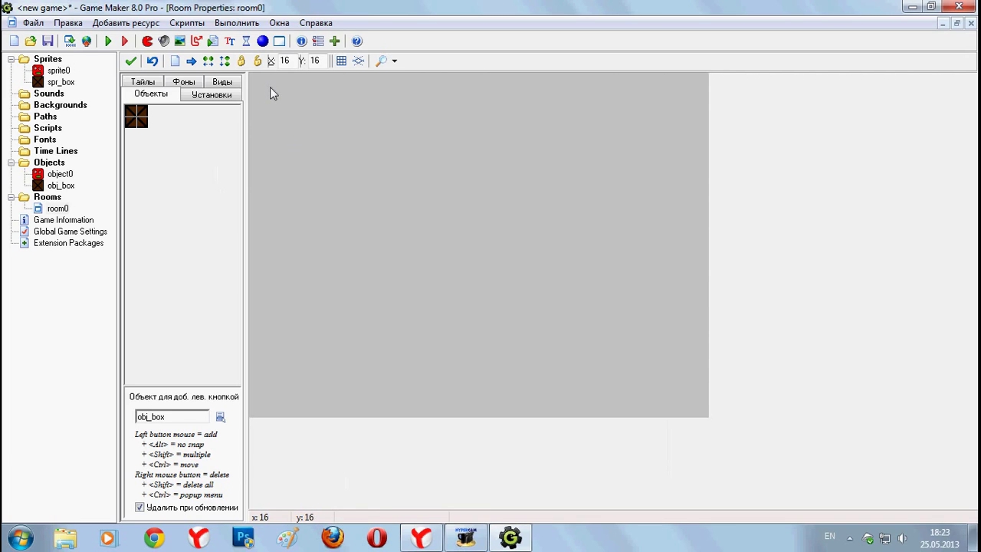
Set the room's snap spacing to 32 in both X and Y
mouse_move(270, 87)
left_mouse_down("shift")
mouse_move(275, 134)
mouse_move(257, 97)
left_mouse_up("shift")
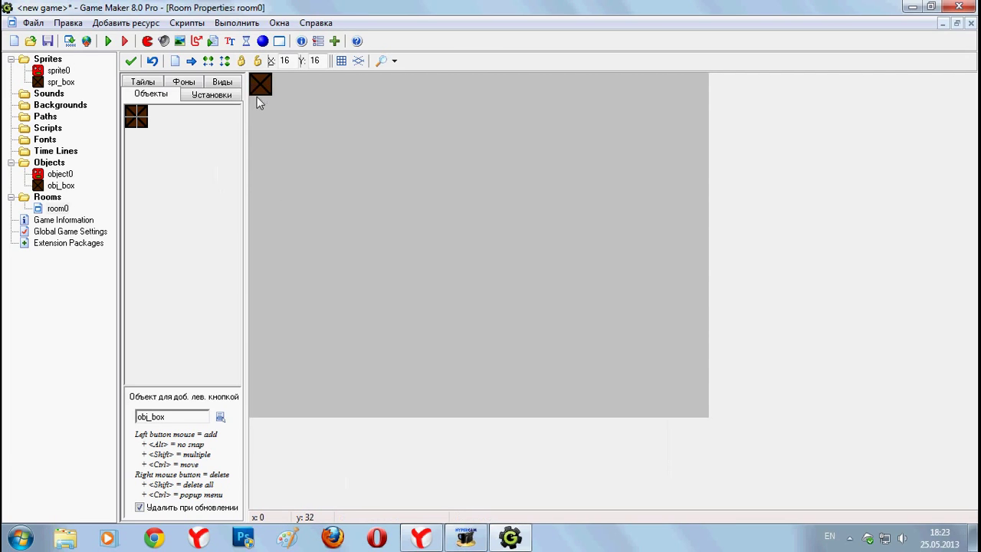
double_click(285, 62)
type("32")
key("Tab")
type("3")
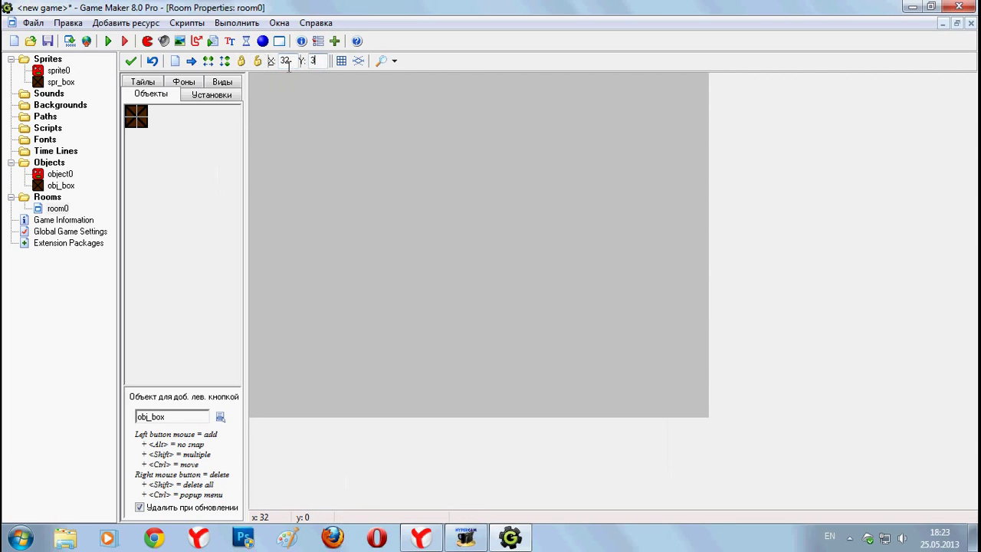
Build a closed rectangular border of obj_box instances around the room, filling gaps and deleting stray boxes
left_click(273, 101)
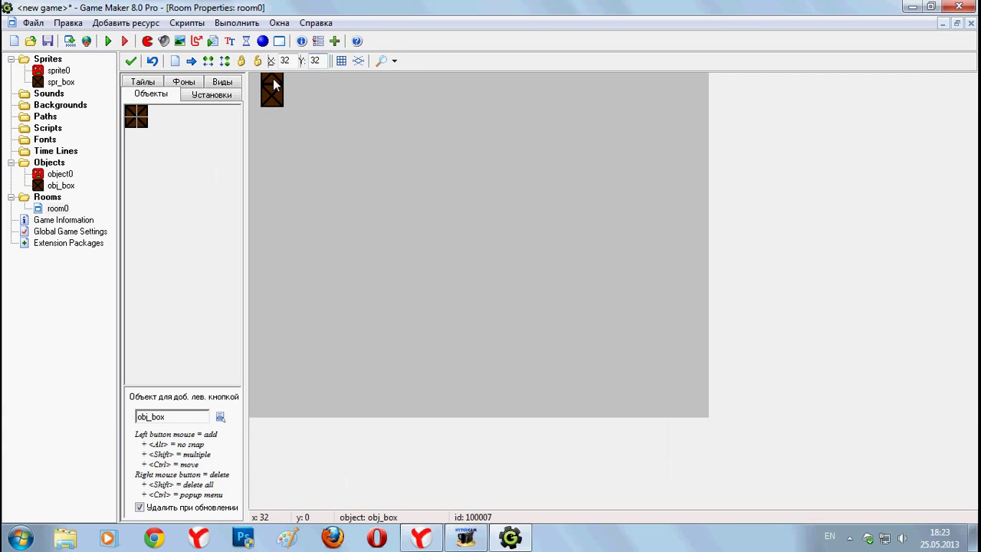
mouse_move(274, 76)
left_mouse_down("shift")
mouse_move(288, 404)
mouse_move(620, 417)
mouse_move(695, 407)
mouse_move(687, 230)
left_mouse_up("shift")
mouse_move(664, 252)
right_mouse_down()
mouse_move(663, 327)
mouse_move(682, 288)
mouse_move(685, 306)
mouse_move(653, 270)
mouse_move(692, 291)
right_mouse_up()
left_click_drag(693, 292, 683, 256, "shift")
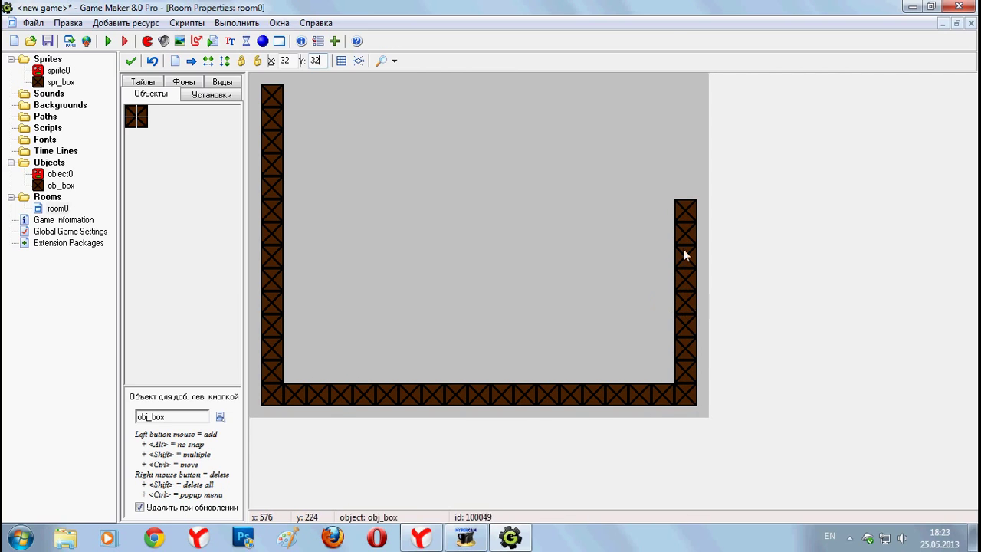
mouse_move(663, 187)
left_mouse_down("shift")
mouse_move(686, 87)
mouse_move(448, 98)
mouse_move(302, 90)
mouse_move(385, 105)
left_mouse_up("shift")
right_click_drag(296, 74, 683, 83)
left_click(668, 97)
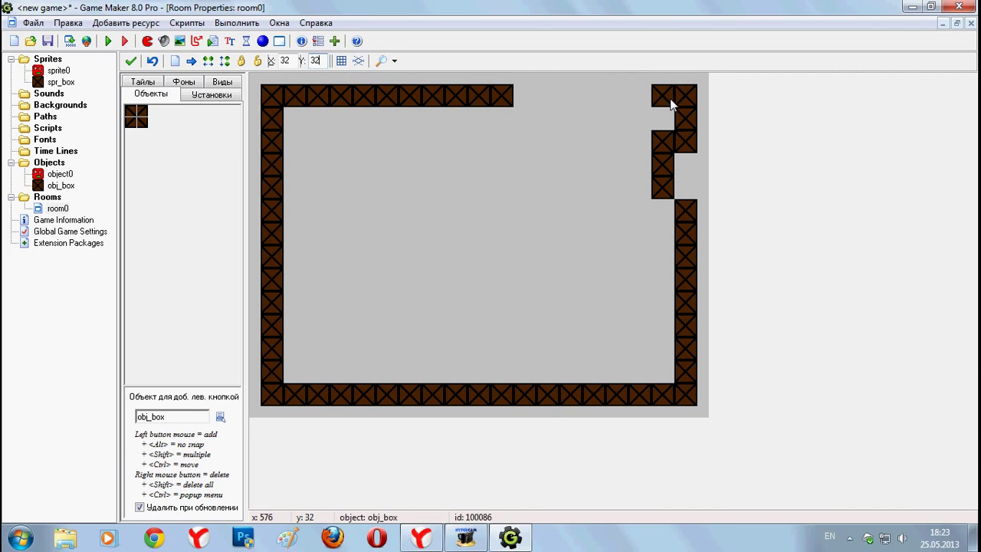
left_click_drag(670, 100, 527, 109, "shift")
right_click_drag(646, 139, 664, 197)
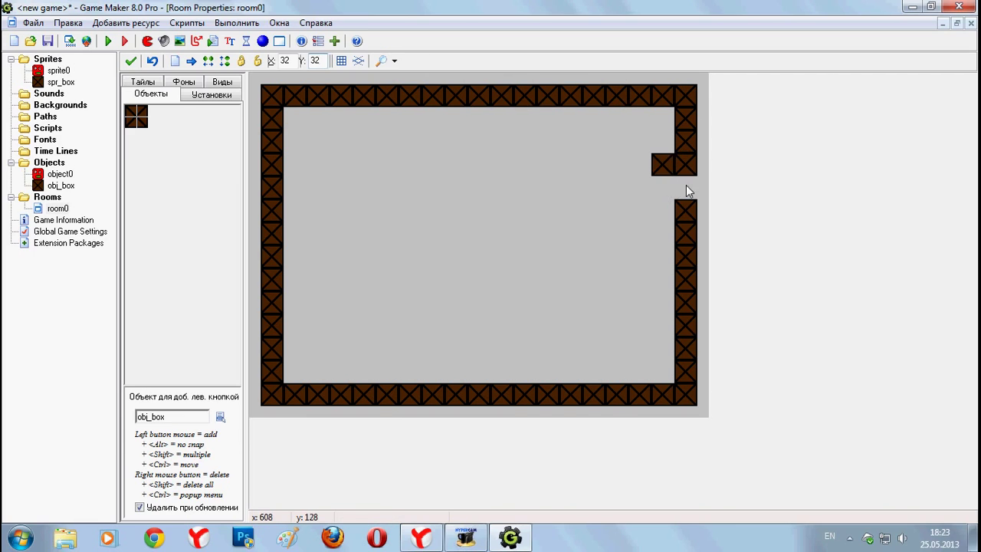
left_click(686, 187)
right_click(657, 170)
Add inner maze walls of obj_box: a hanging vertical wall, two L-shaped walls and short horizontal walls from both sides
left_click_drag(377, 121, 374, 242, "shift")
mouse_move(458, 345)
left_mouse_down("shift")
mouse_move(469, 242)
mouse_move(482, 229)
mouse_move(611, 231)
left_mouse_up("shift")
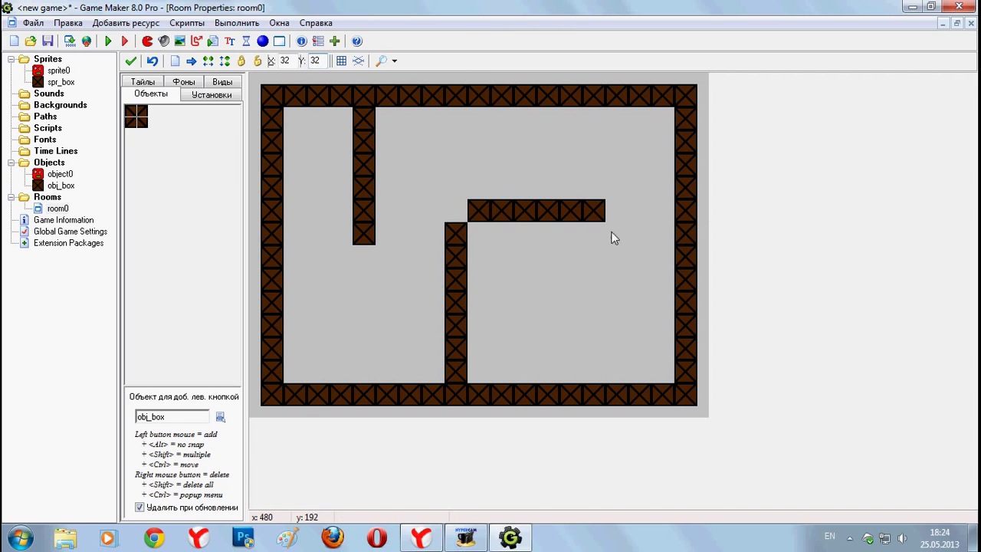
left_click(456, 216)
mouse_move(452, 116)
left_mouse_down("shift")
mouse_move(455, 131)
mouse_move(624, 143)
mouse_move(613, 124)
mouse_move(573, 116)
left_mouse_up("shift")
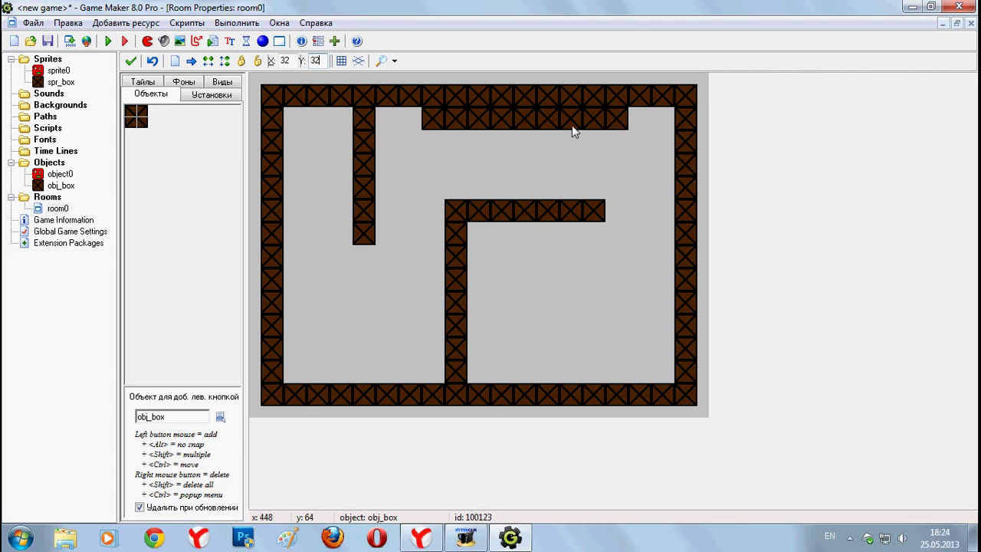
right_click_drag(572, 125, 439, 119, "shift")
left_click_drag(439, 140, 576, 155, "shift")
left_click_drag(681, 326, 574, 333, "shift")
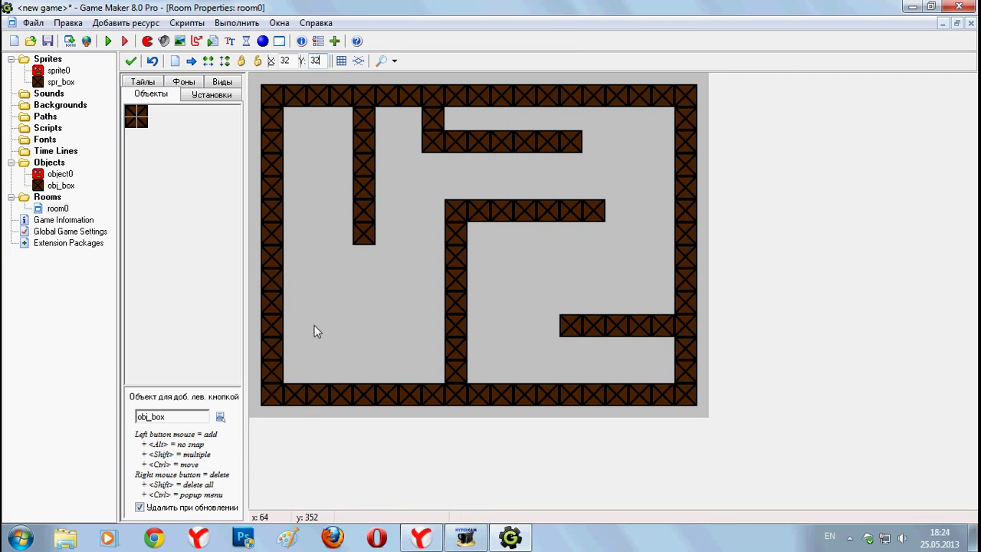
left_click_drag(314, 331, 353, 338, "shift")
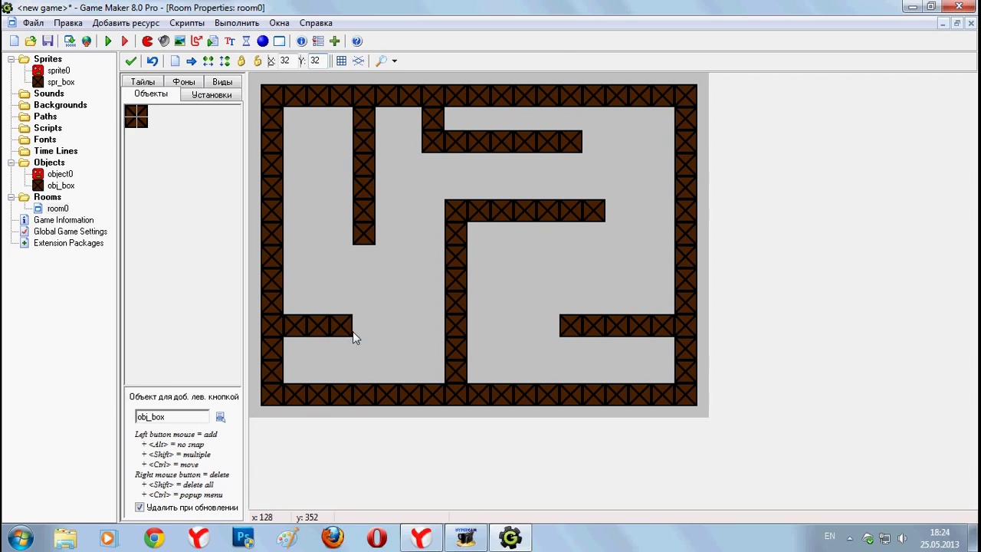
Place one object0 instance in the open area beside the central vertical wall and run the game
left_click(220, 417)
left_click(247, 420)
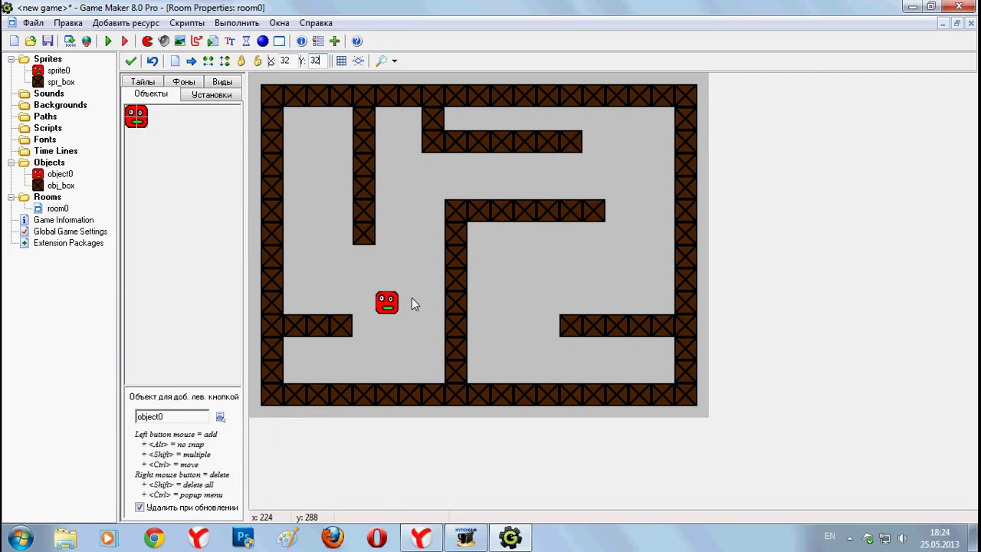
left_click(108, 42)
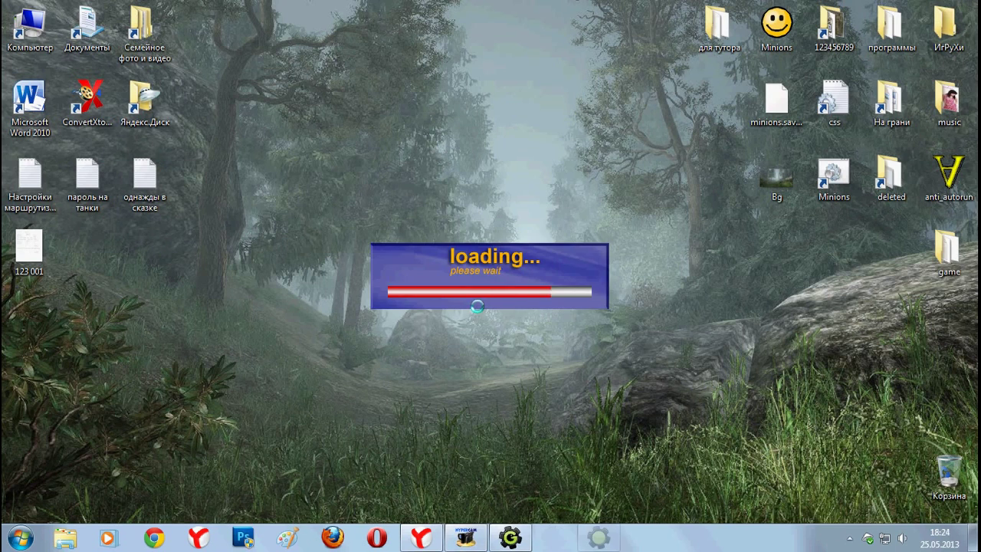
Test the face's movement in all four directions in the open area and against the central vertical wall of the maze
key("Up")
key("Right")
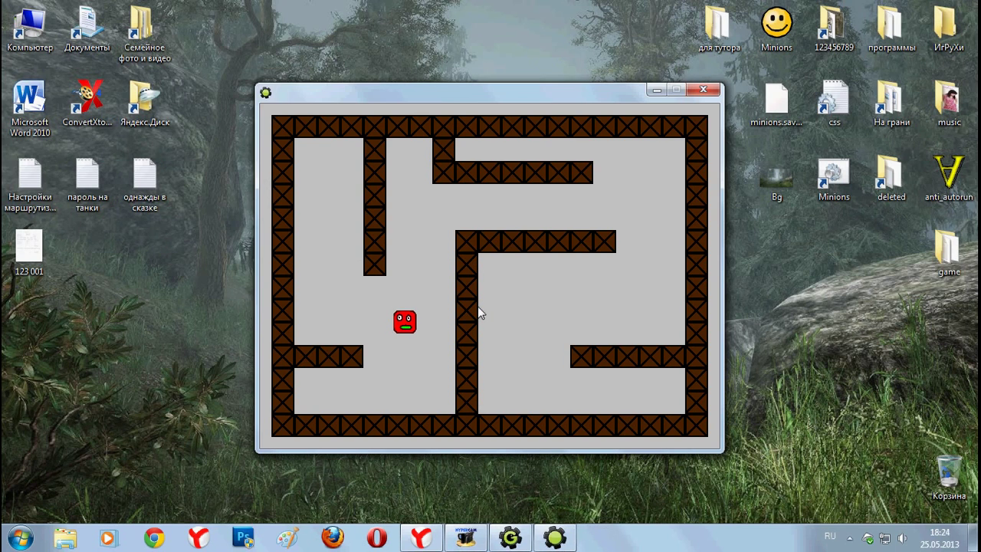
key("Left")
key("Left")
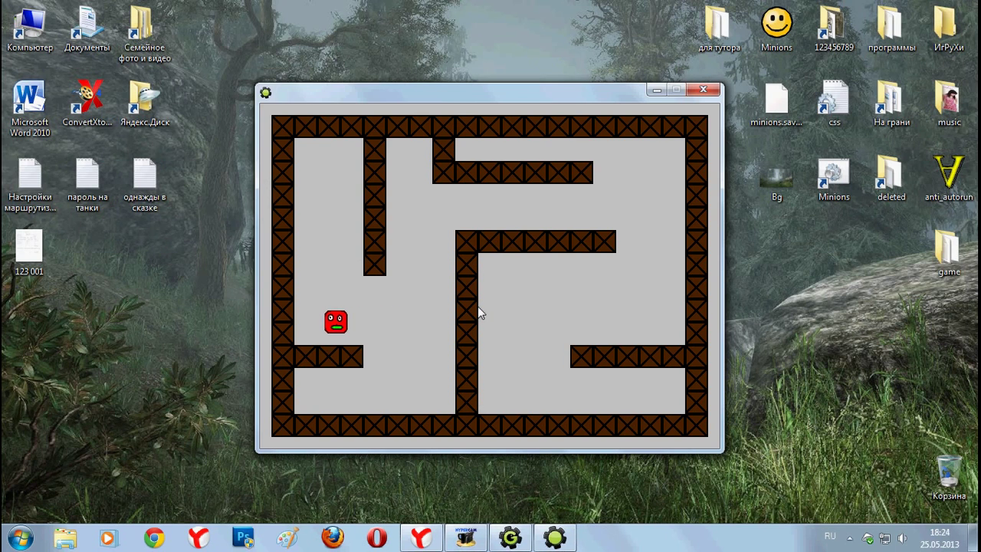
key("Up")
key("Up")
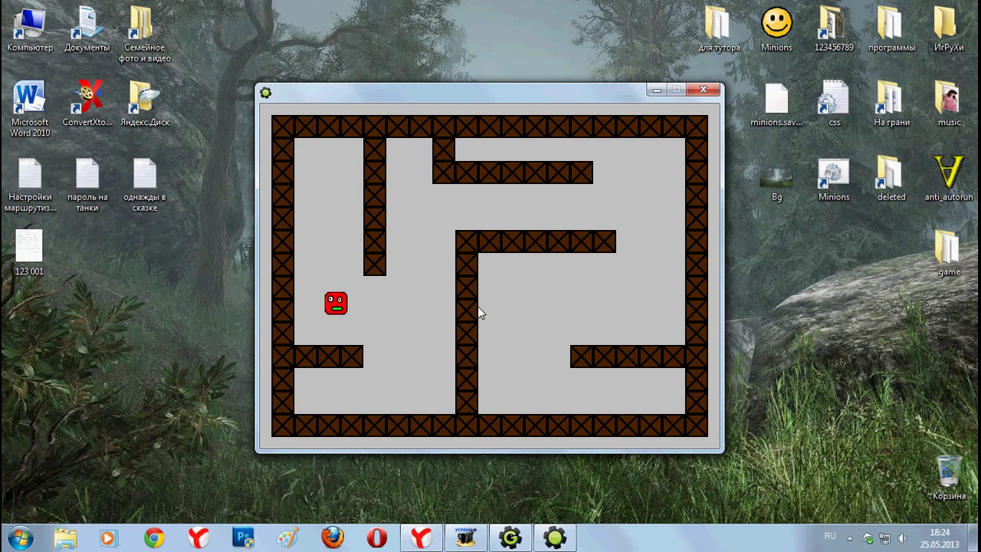
key("Right")
key("Up")
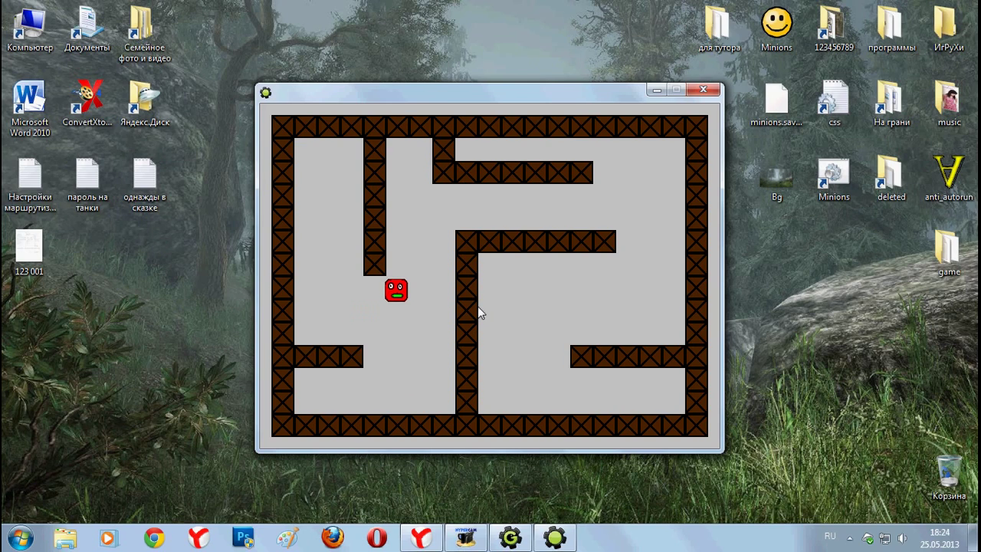
key("Down")
key("Up")
key("Right")
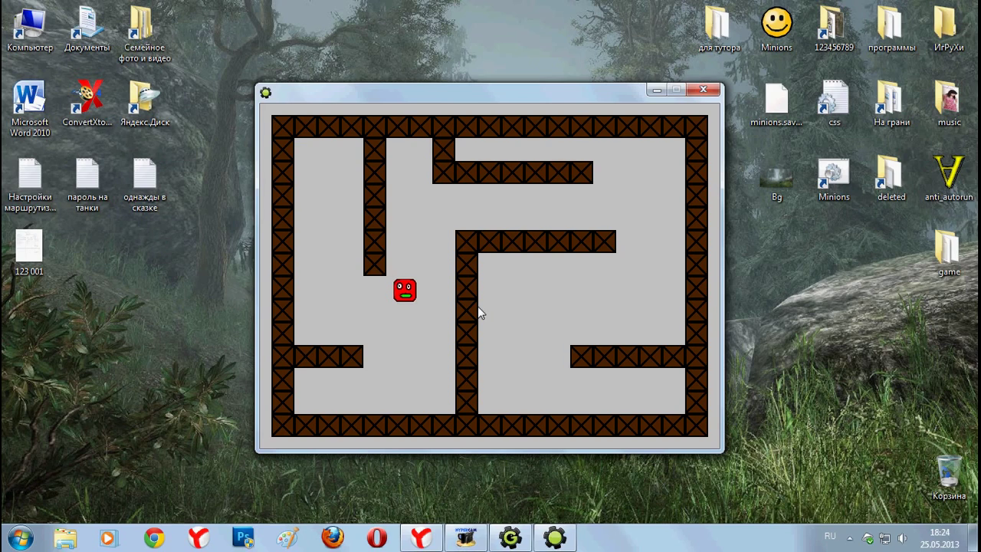
key("Right")
key("Left")
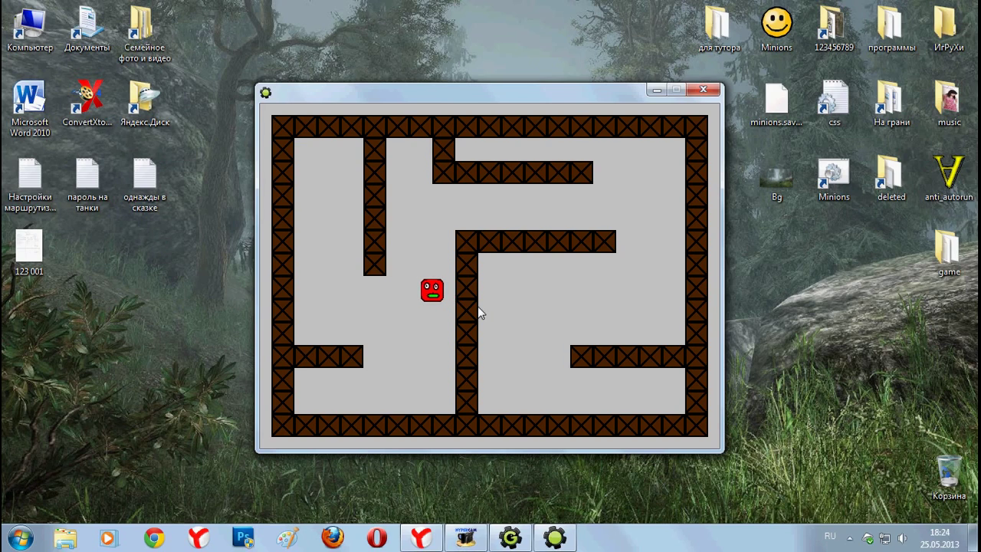
key("Right")
key("Left")
key("Up")
key("Right")
key("Left")
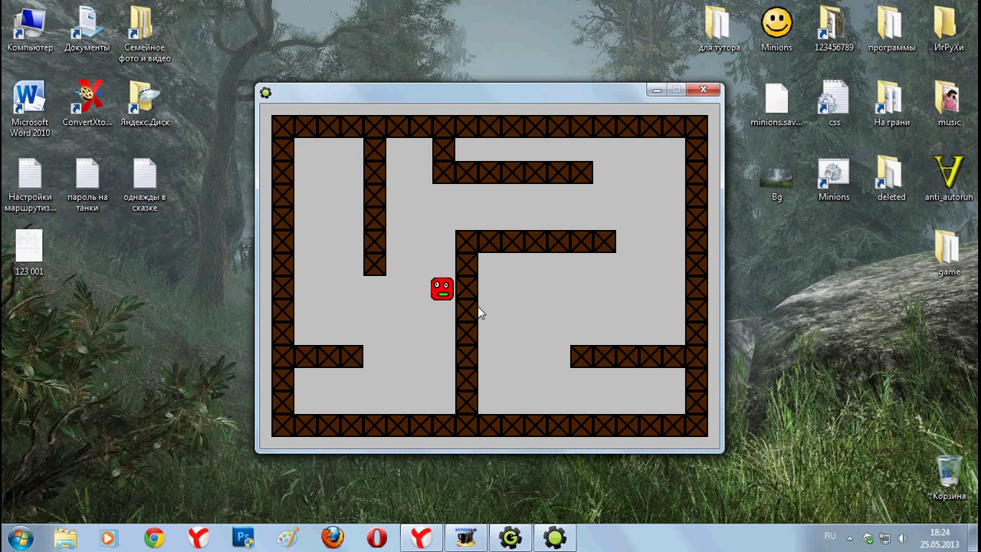
Steer the face up past the central wall and along the horizontal corridor between the two L-shaped walls, and close the game
key("Up")
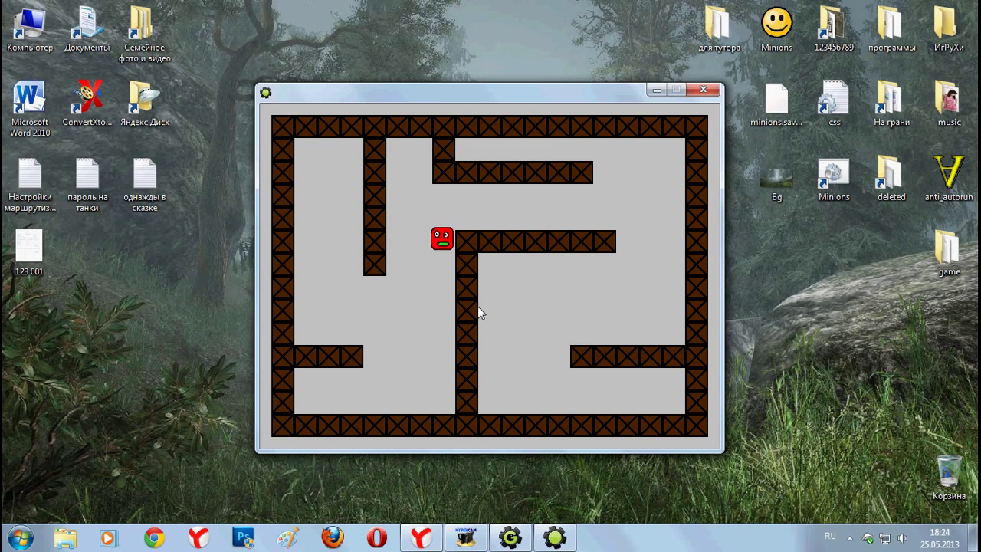
key("Up")
key("Down")
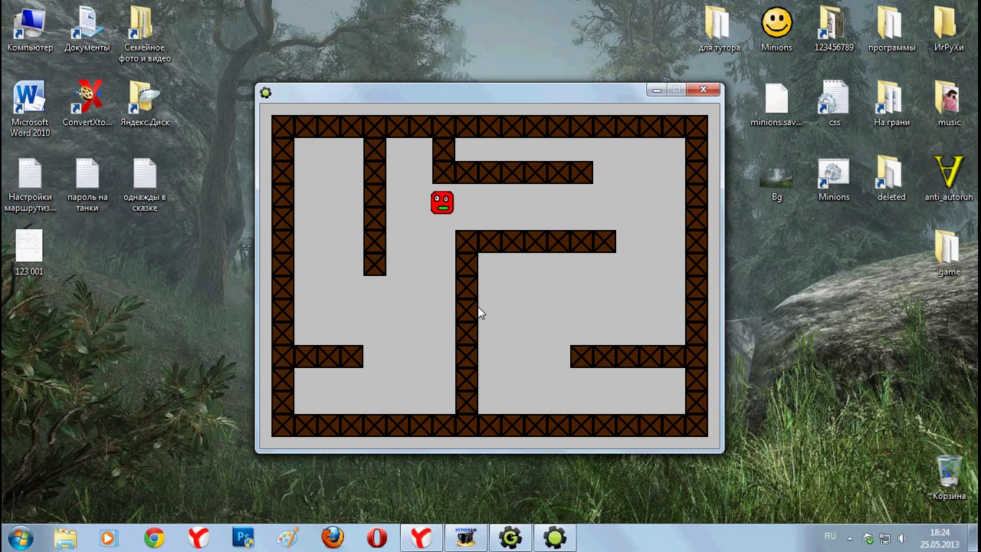
key("Up")
key("Down")
key("Up")
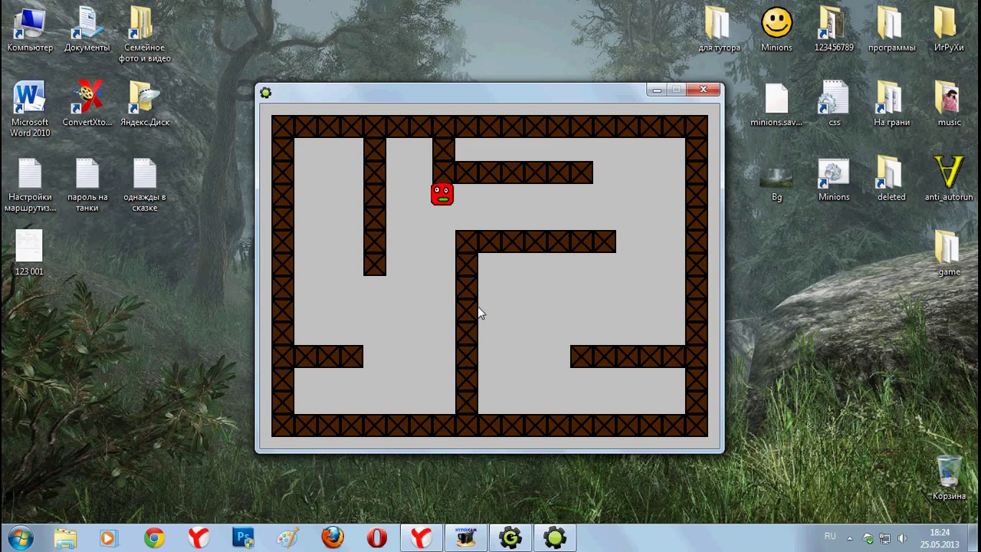
key("Down")
key("Right")
key("Down")
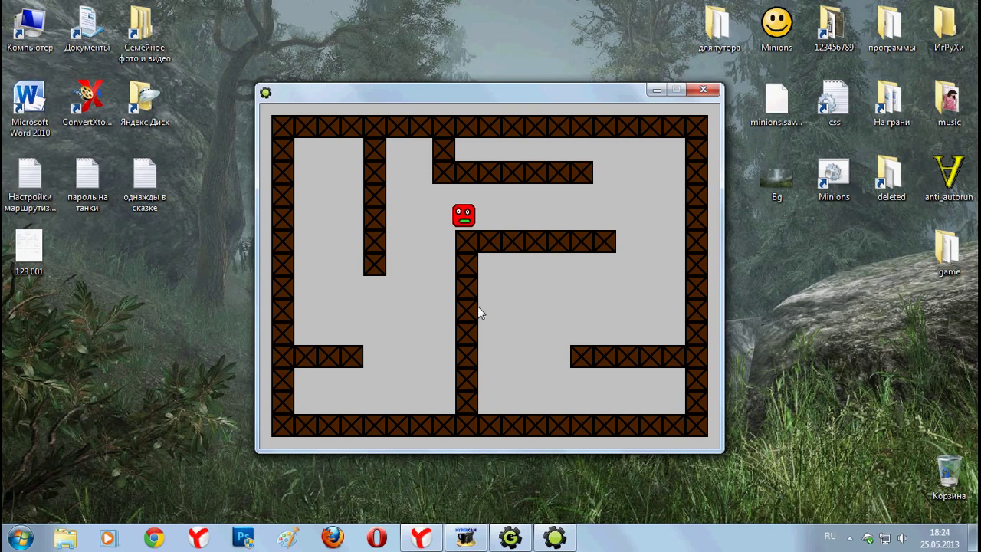
key("Up")
key("Right")
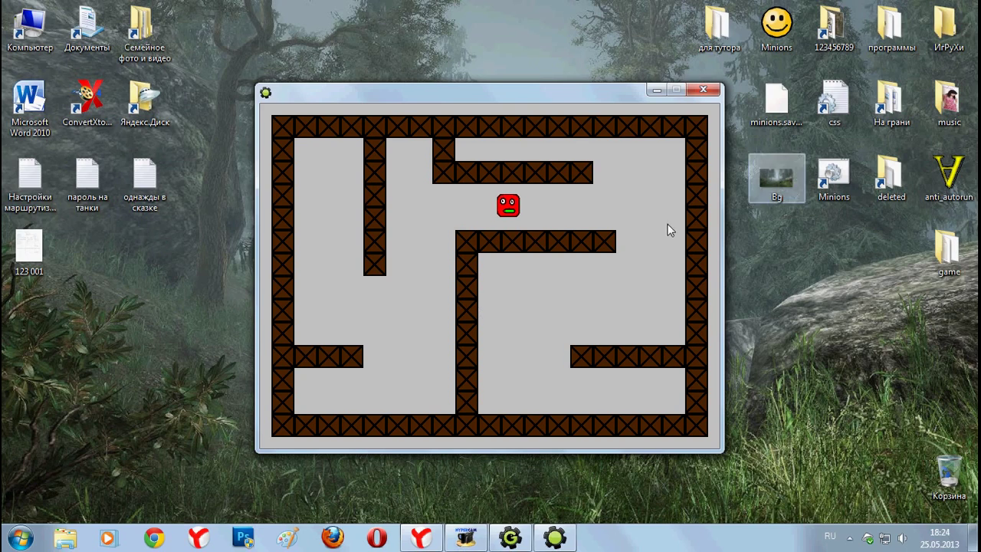
key("Right")
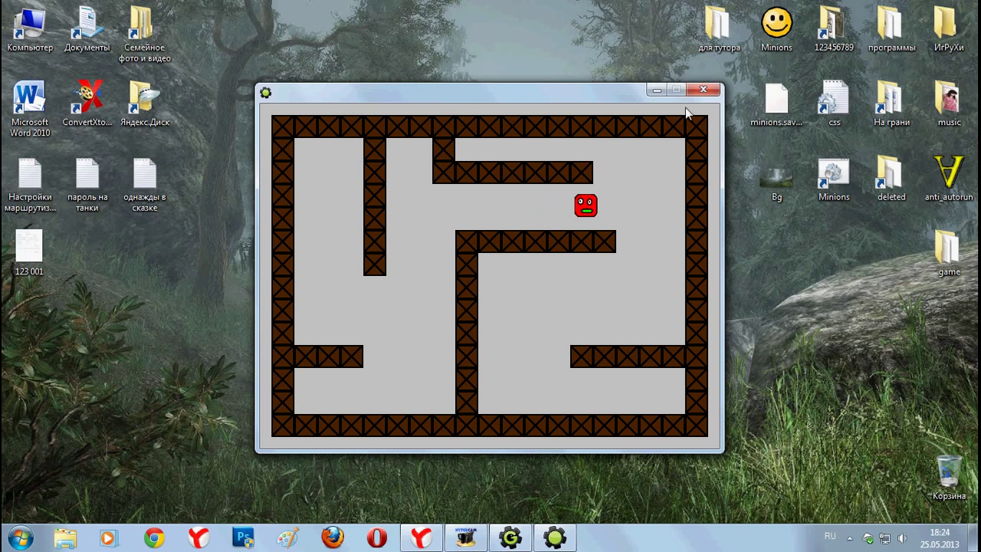
key("Left")
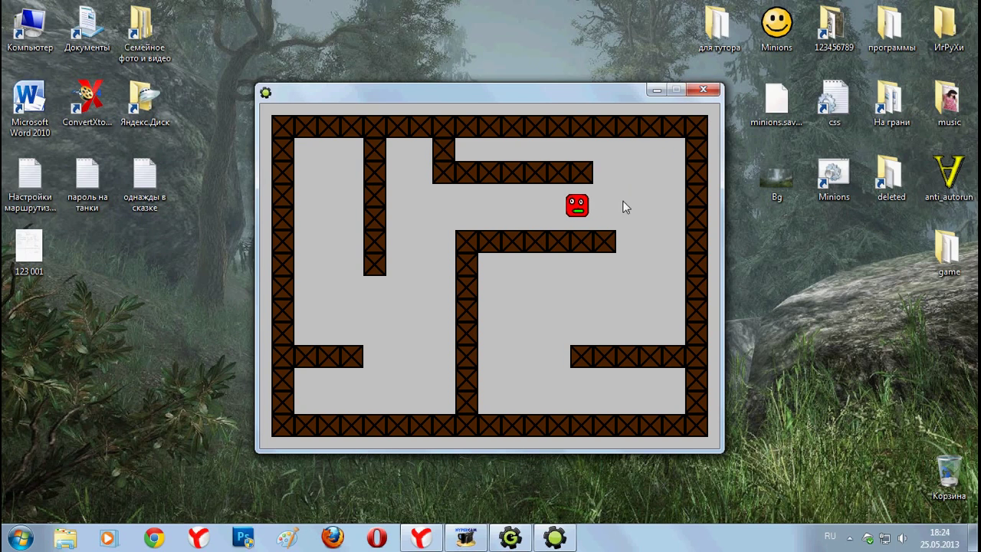
left_click(703, 92)
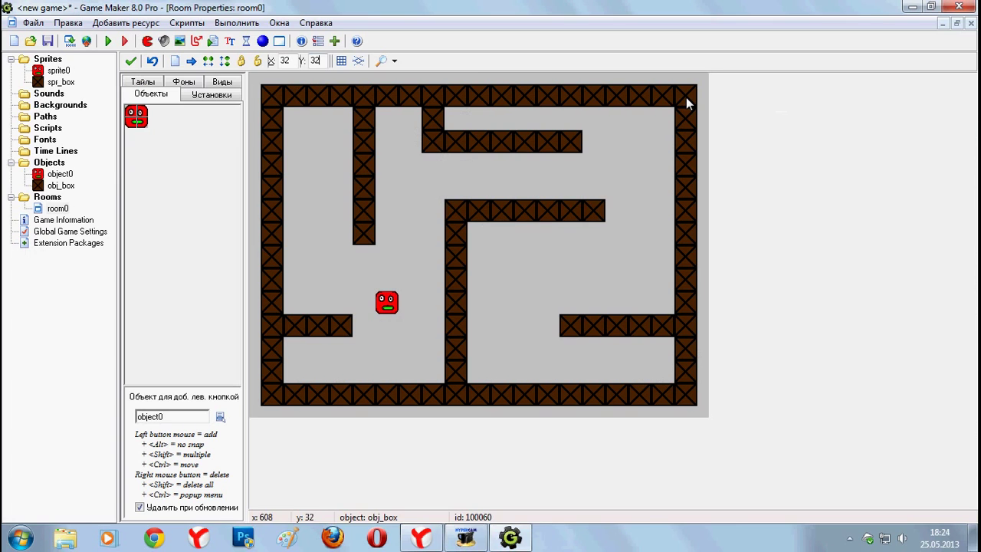
Create a new object and a new sprite with a blank 32 × 32 image
right_click(51, 163)
left_click(68, 169)
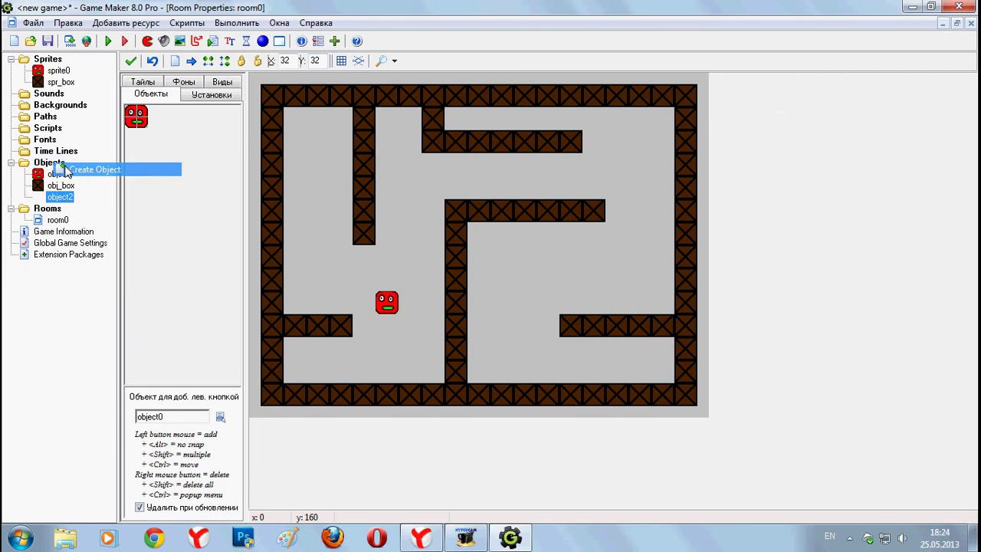
right_click(49, 61)
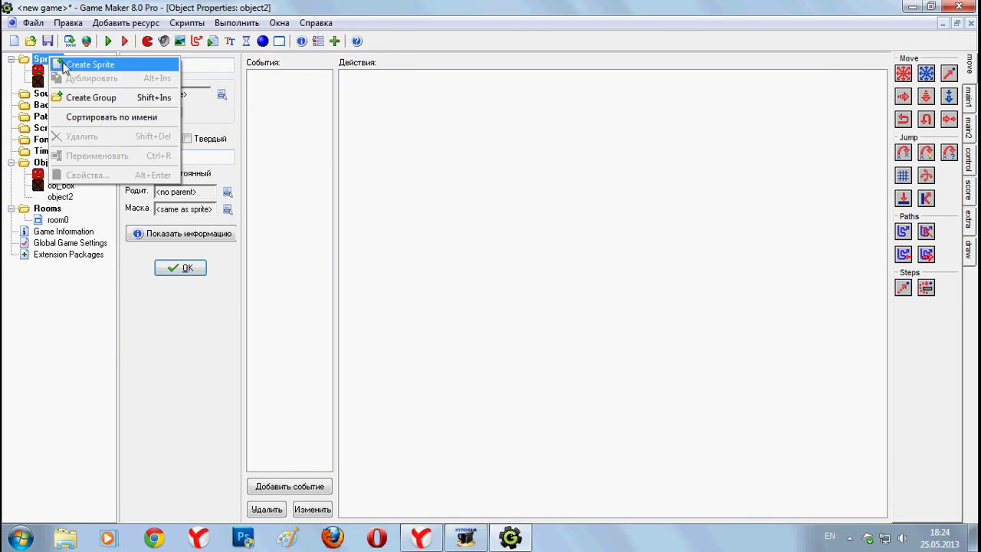
left_click(65, 69)
left_click(179, 135)
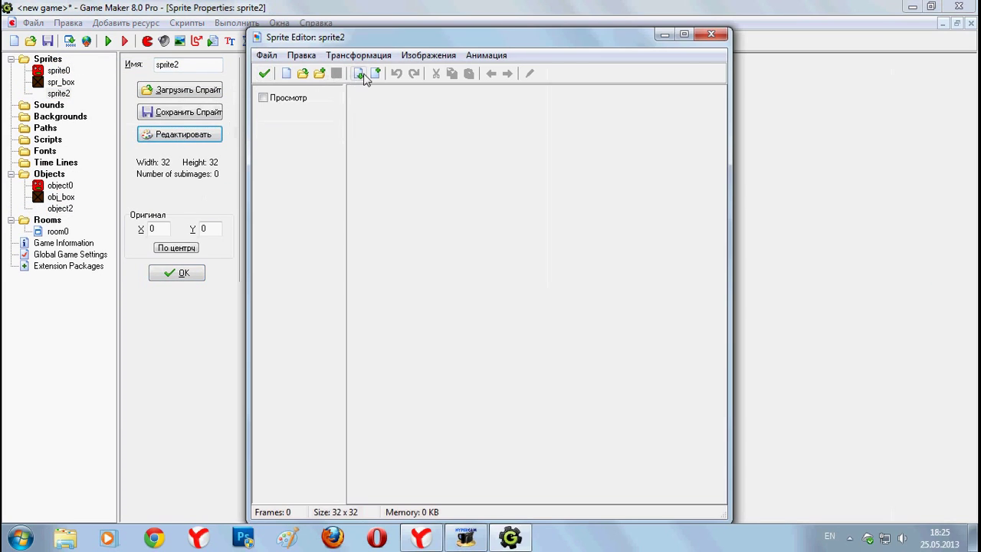
left_click(285, 73)
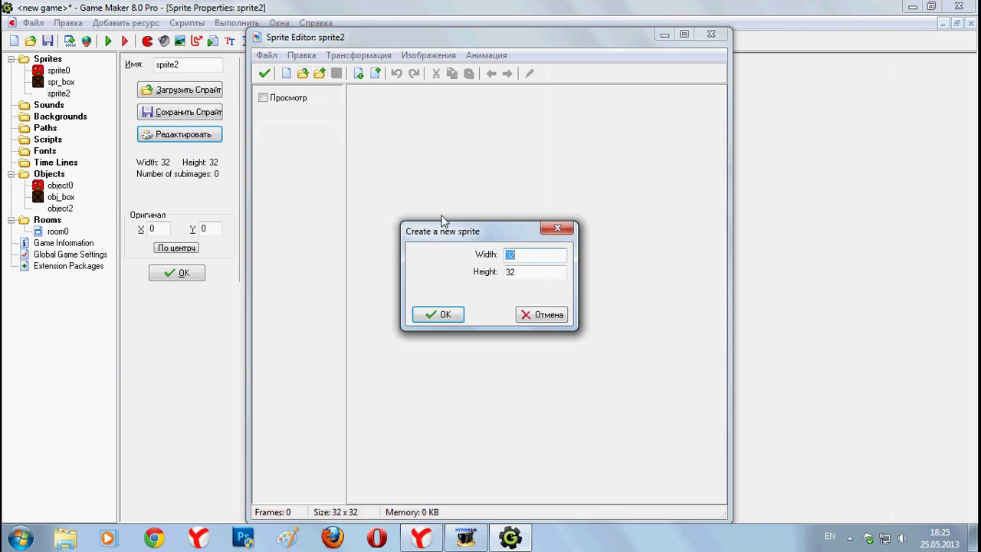
left_click(453, 316)
Draw a brown filled circle with a black outline, about 19 pixels across, in the middle of the sprite2 image
double_click(371, 97)
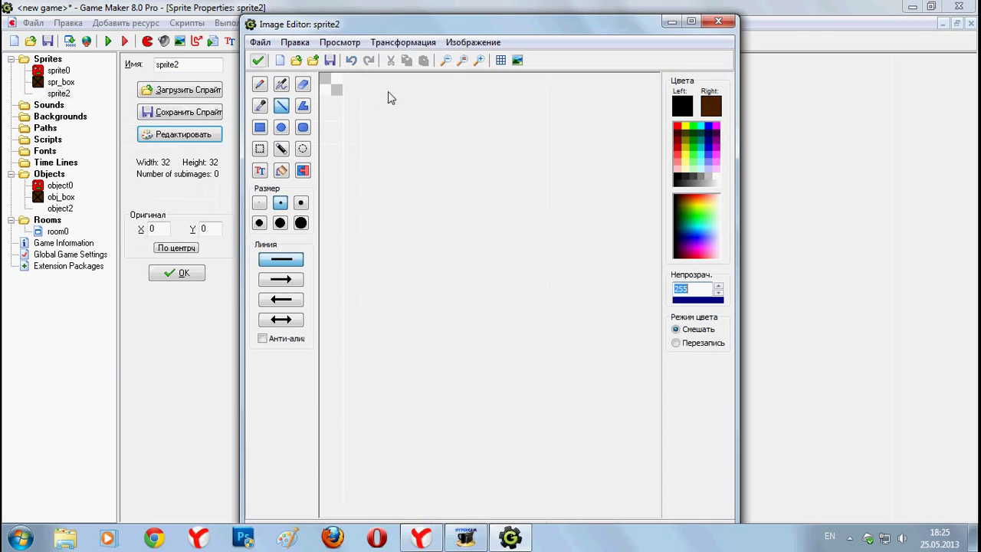
left_click(478, 63)
left_click(478, 63)
left_click(477, 63)
left_click(280, 128)
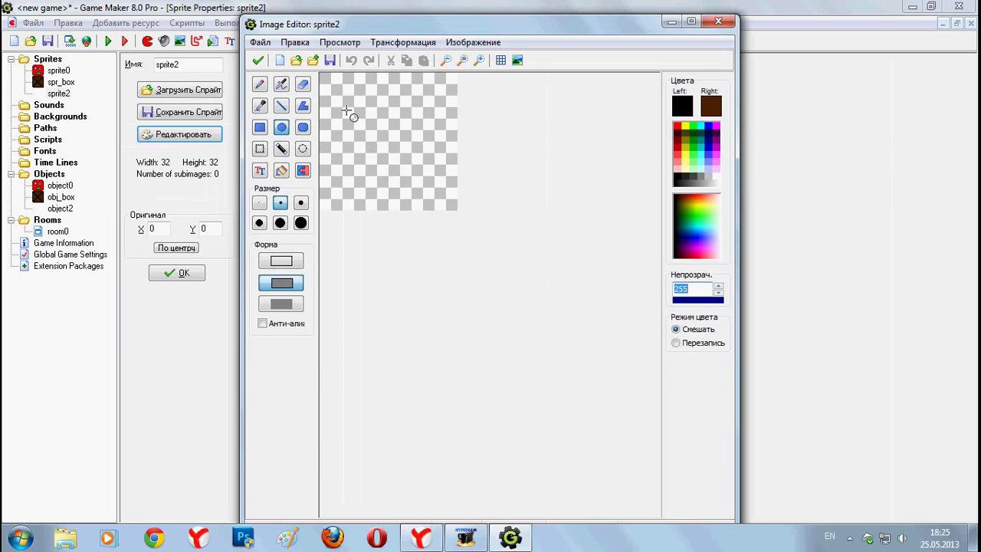
left_click_drag(343, 104, 426, 184)
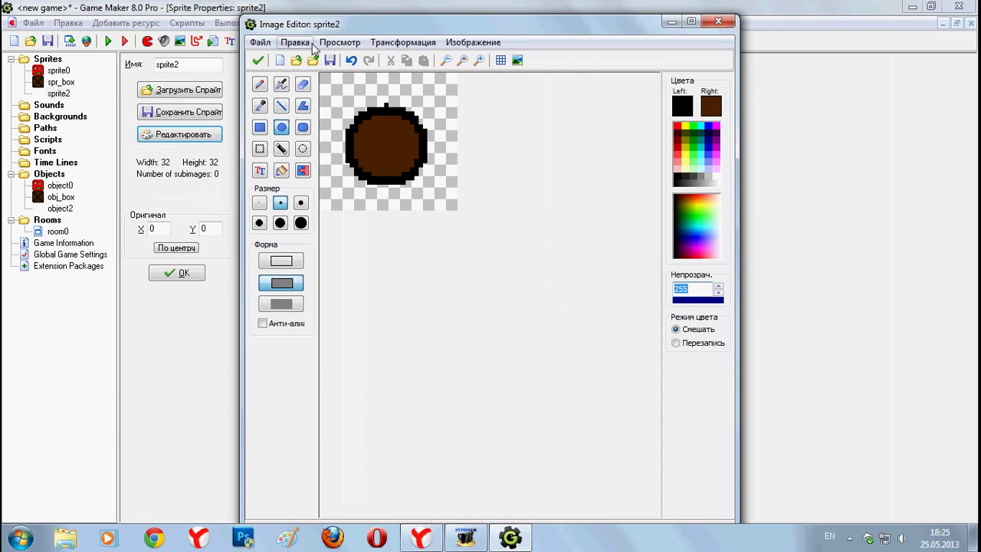
Crop the sprite2 image to the drawn circle and save the sprite
left_click(403, 42)
left_click(398, 157)
left_click(454, 319)
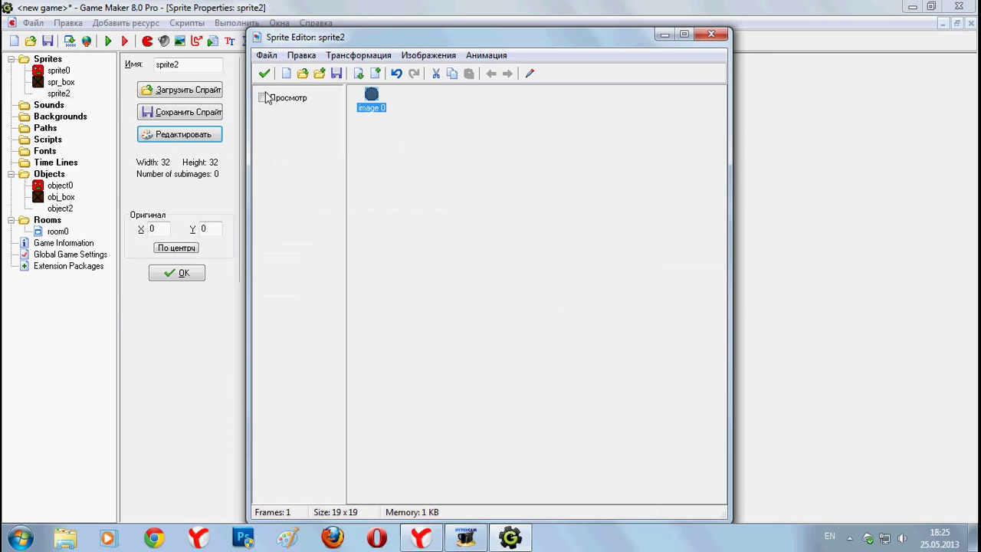
left_click(265, 74)
left_click(176, 273)
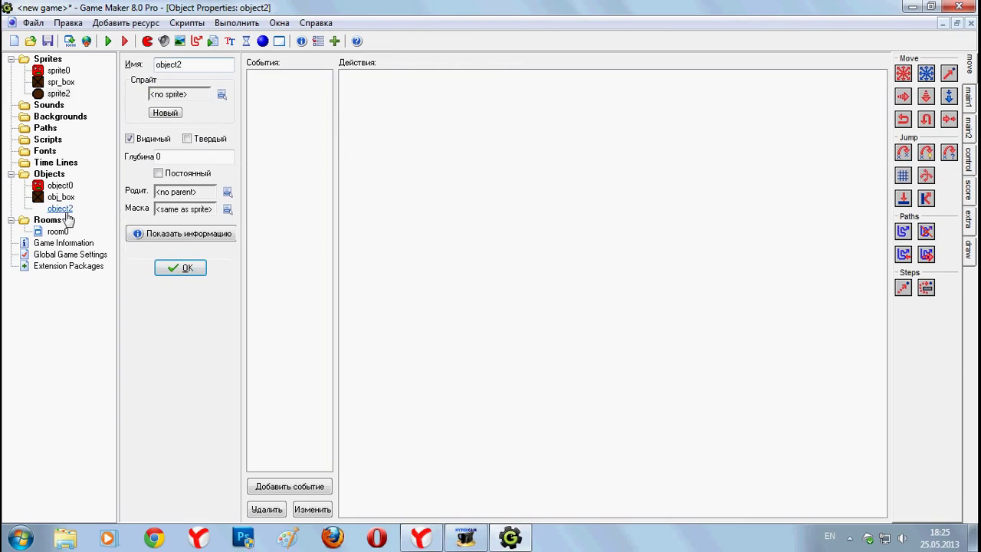
Assign sprite2 as the sprite of object2
left_click_drag(196, 65, 179, 66)
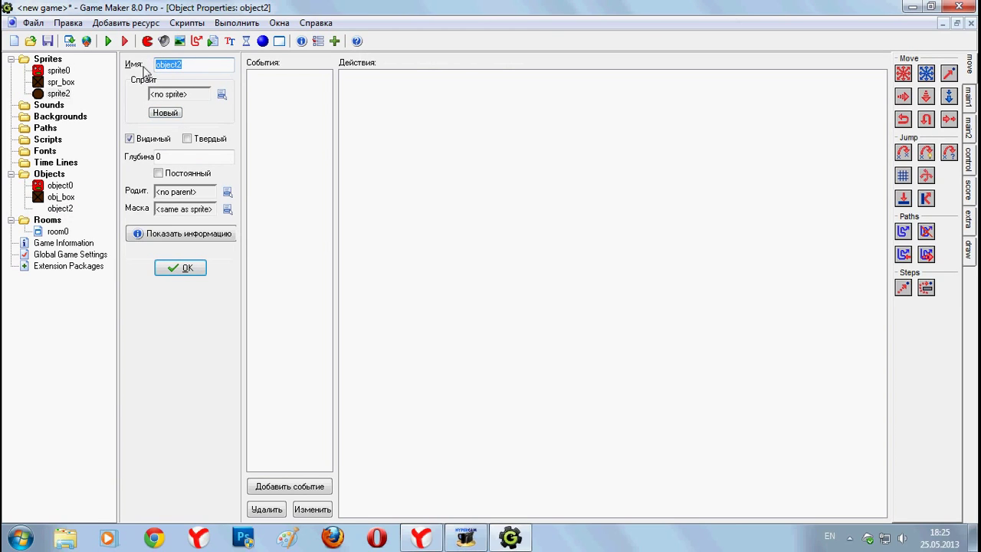
left_click(221, 94)
left_click(247, 149)
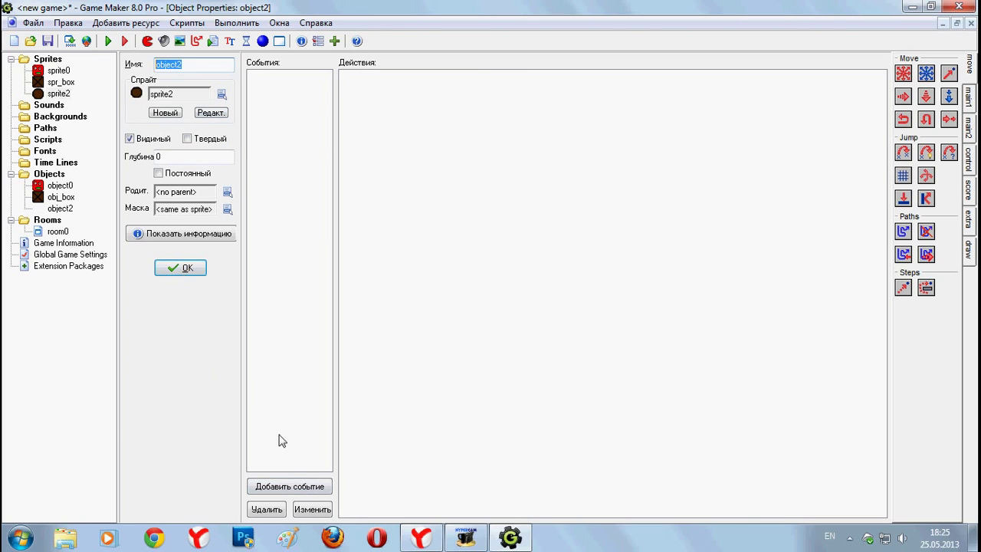
Give object2 a collision event with object0 that destroys the object2 instance itself
left_click(290, 486)
left_click(417, 304)
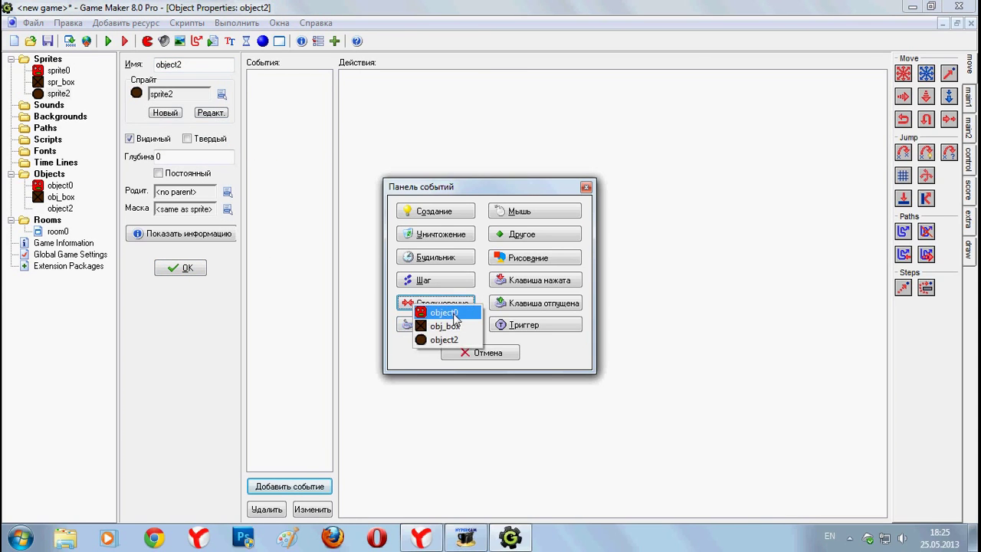
left_click(429, 312)
left_click(969, 93)
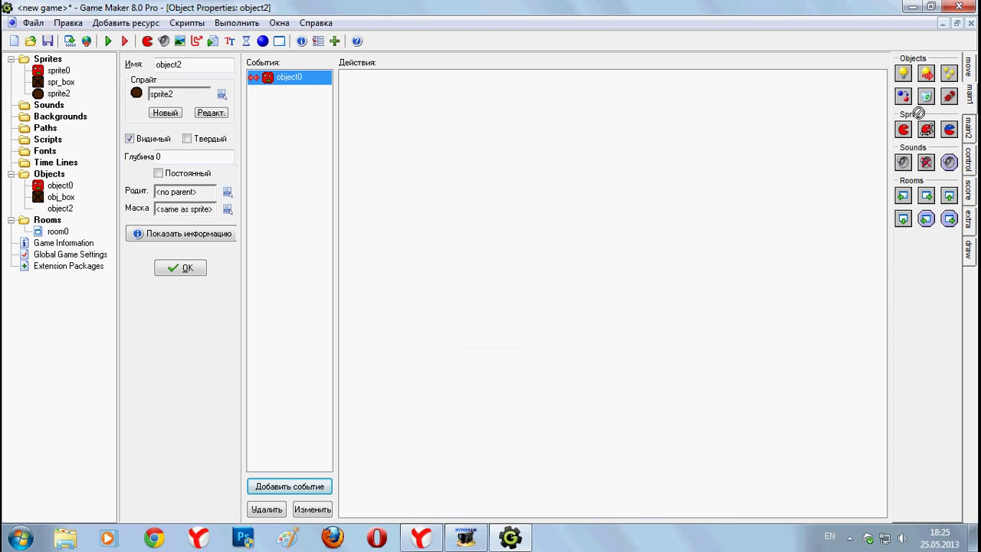
left_click_drag(919, 114, 679, 152)
left_click(418, 387)
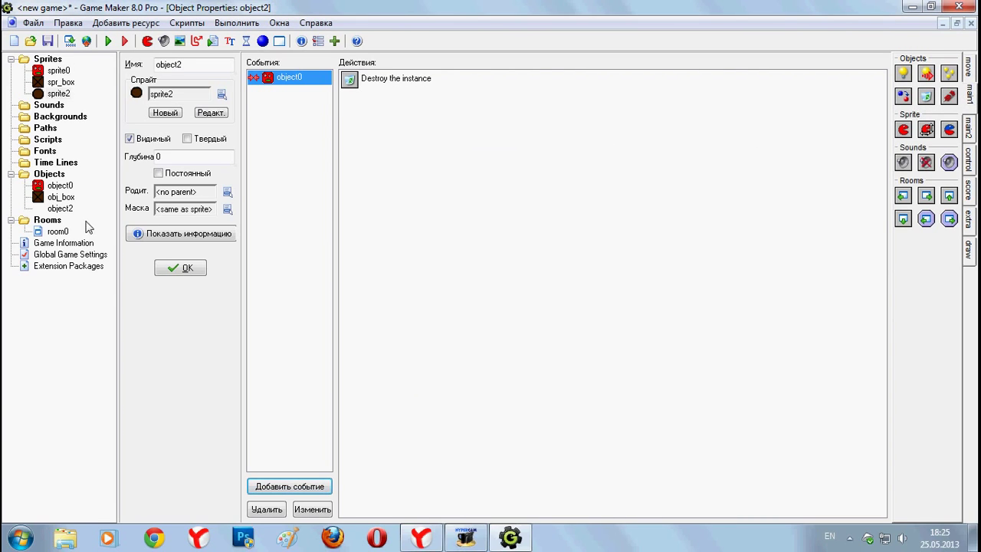
Add a collision event with object2 to object0
double_click(60, 186)
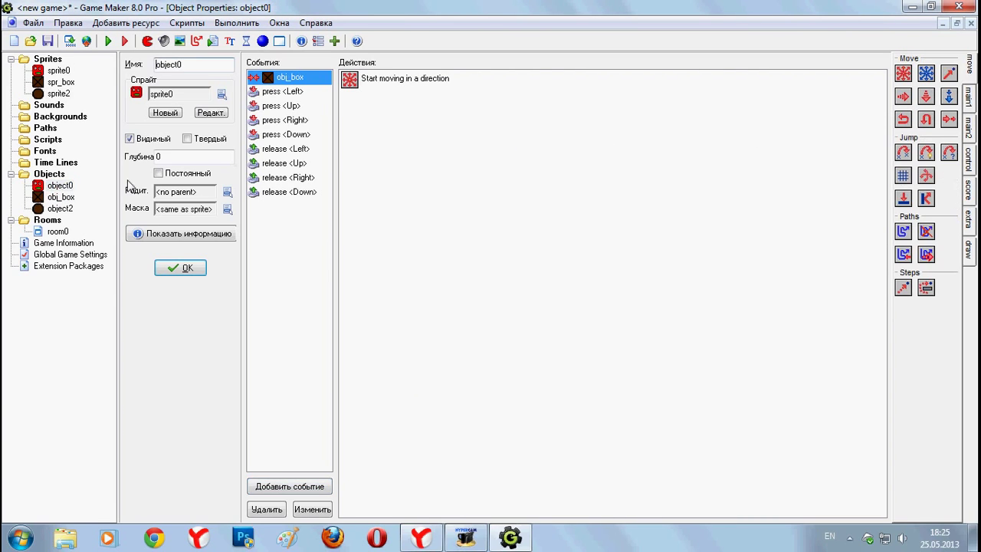
left_click(289, 483)
left_click(431, 303)
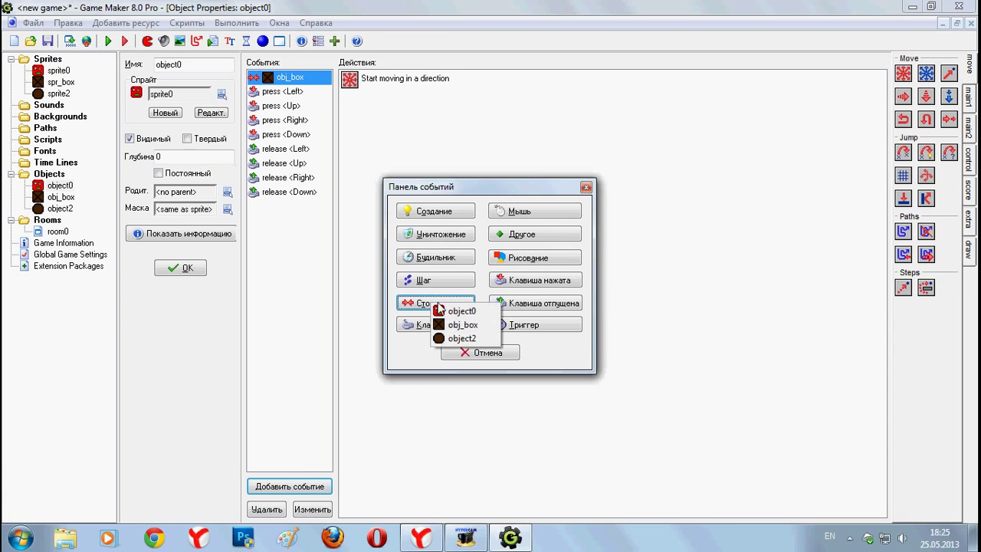
left_click(462, 339)
Add a Set Score action with new score 40 to object0's collision event with object2 and save the object
left_click(969, 97)
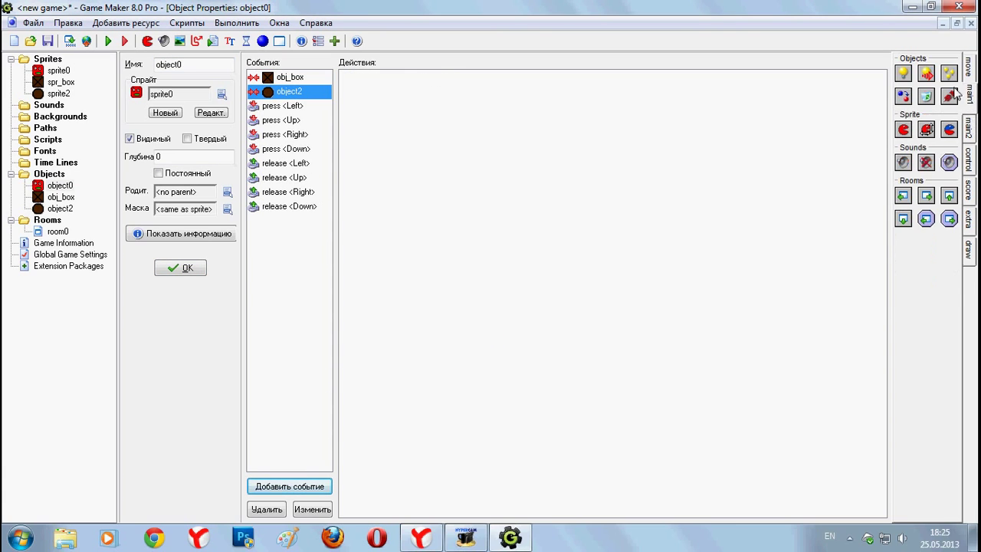
left_click(969, 130)
left_click(969, 161)
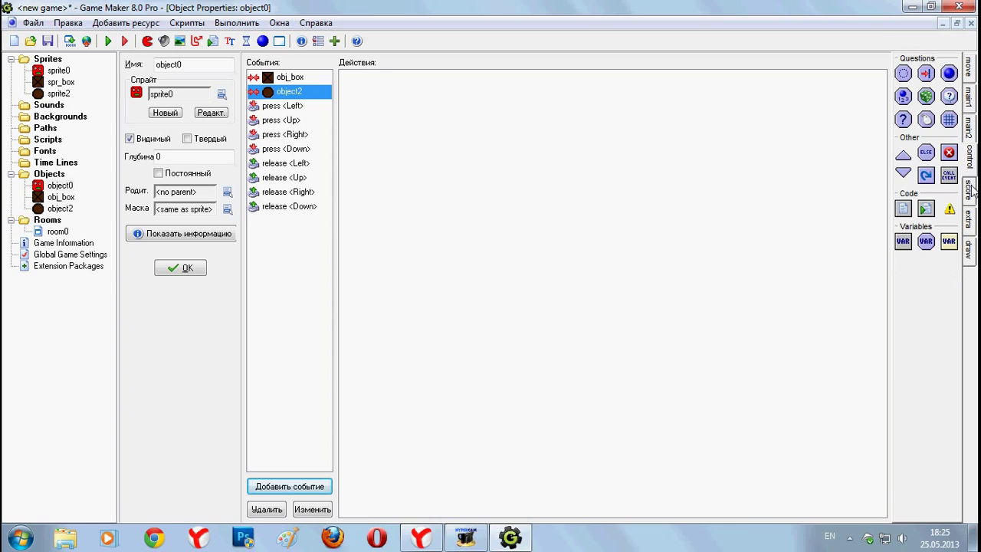
left_click(970, 190)
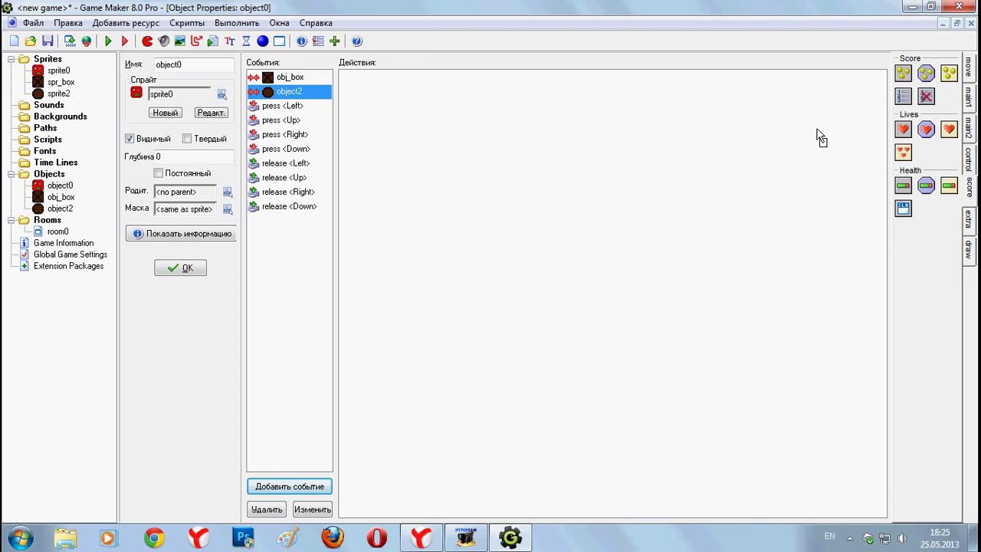
left_click_drag(820, 138, 766, 146)
type("4")
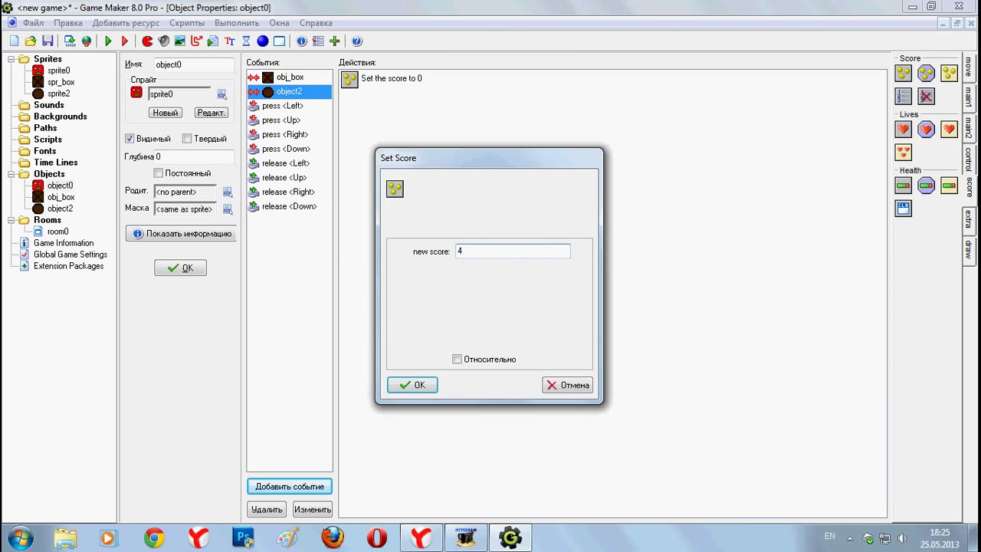
type("0")
left_click(431, 388)
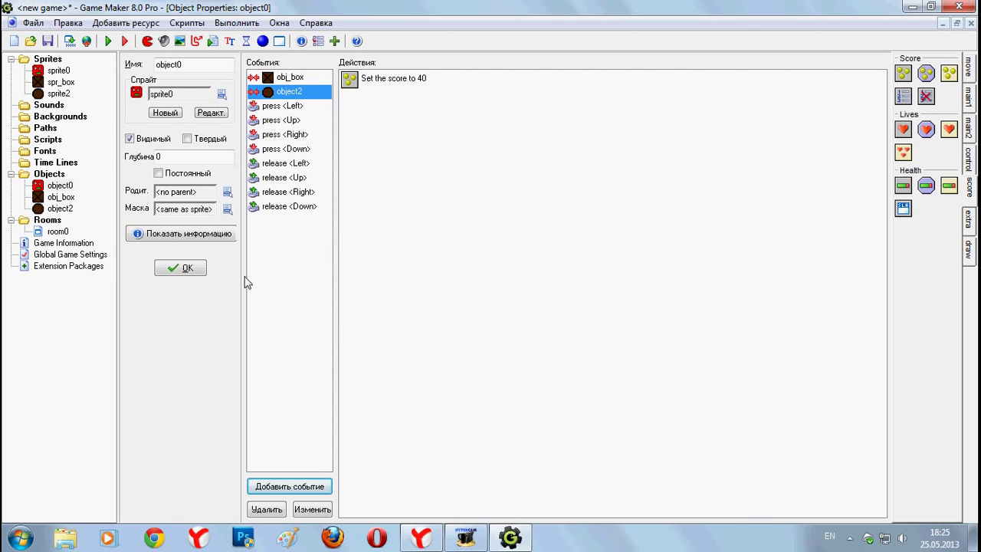
left_click(188, 267)
left_click(189, 268)
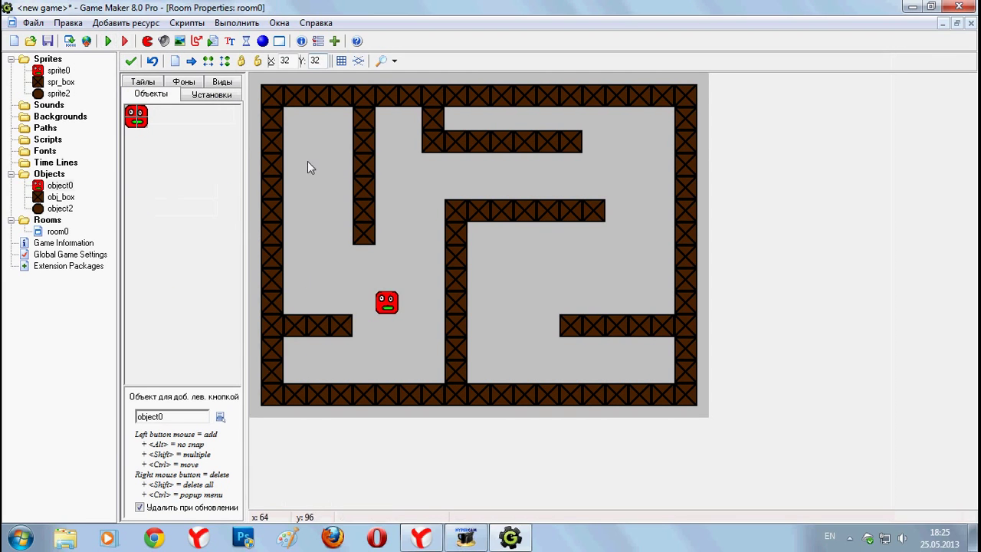
Place round object2 items throughout the open corridors of the maze in room0
right_click(302, 123)
left_click(220, 416)
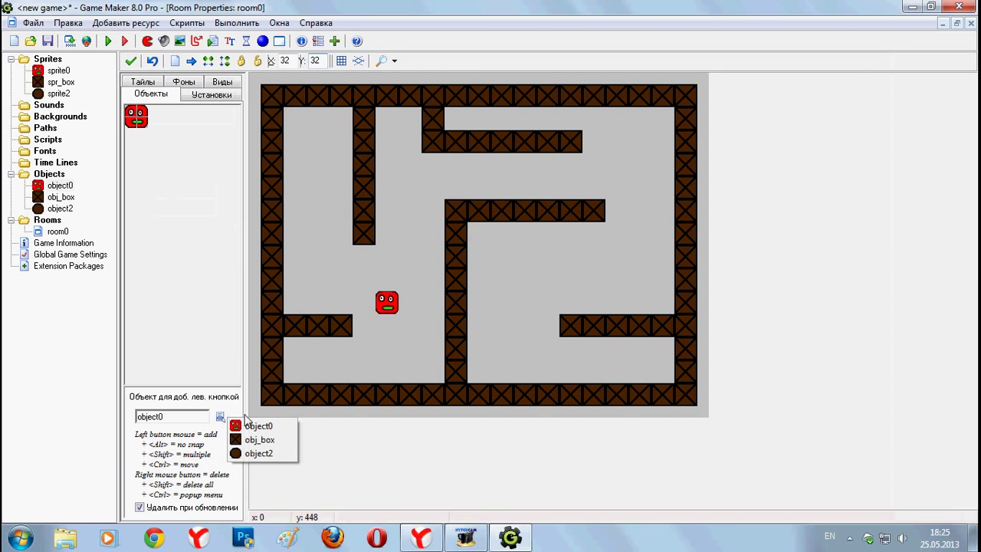
left_click(257, 453)
left_click(318, 123)
left_click(296, 166)
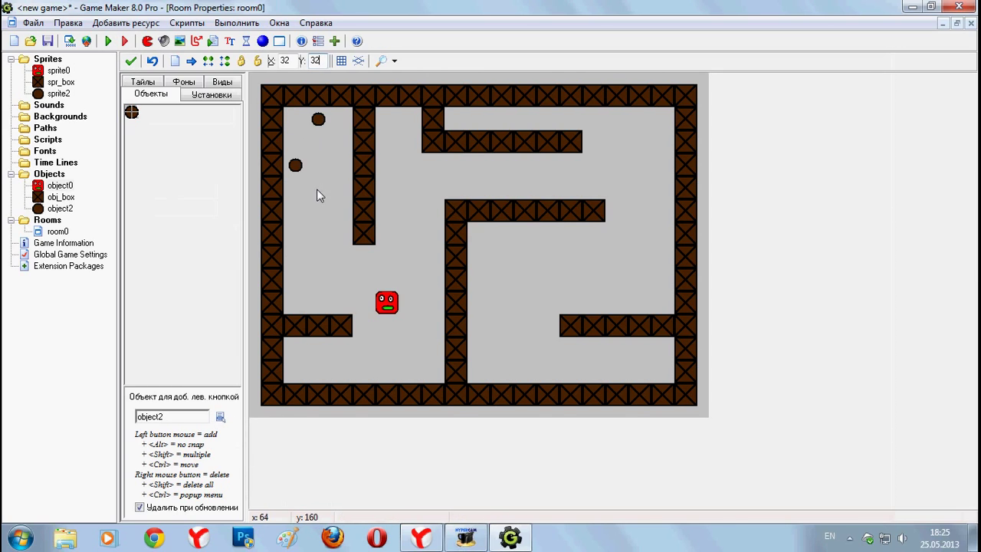
left_click(318, 213)
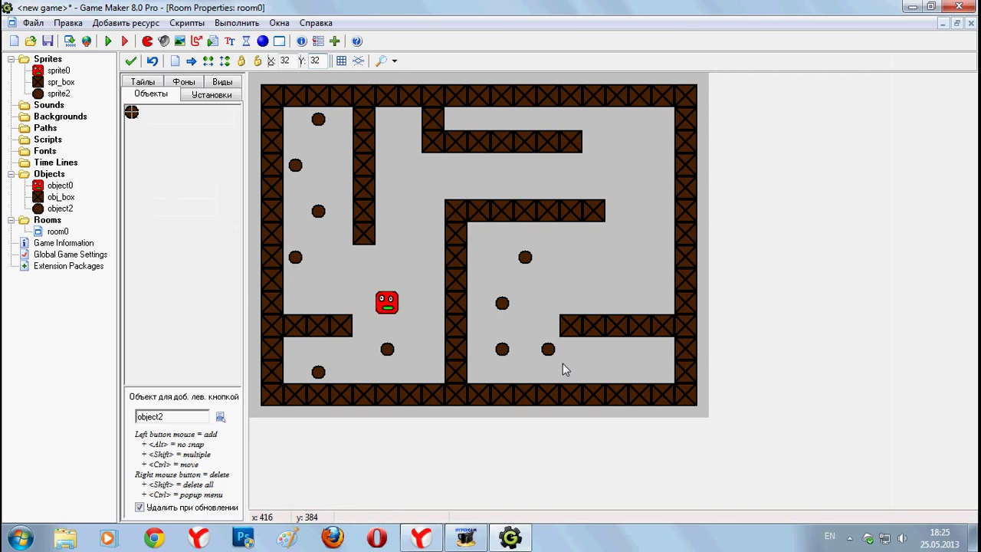
left_click(641, 165)
left_click(639, 143)
left_click(458, 167)
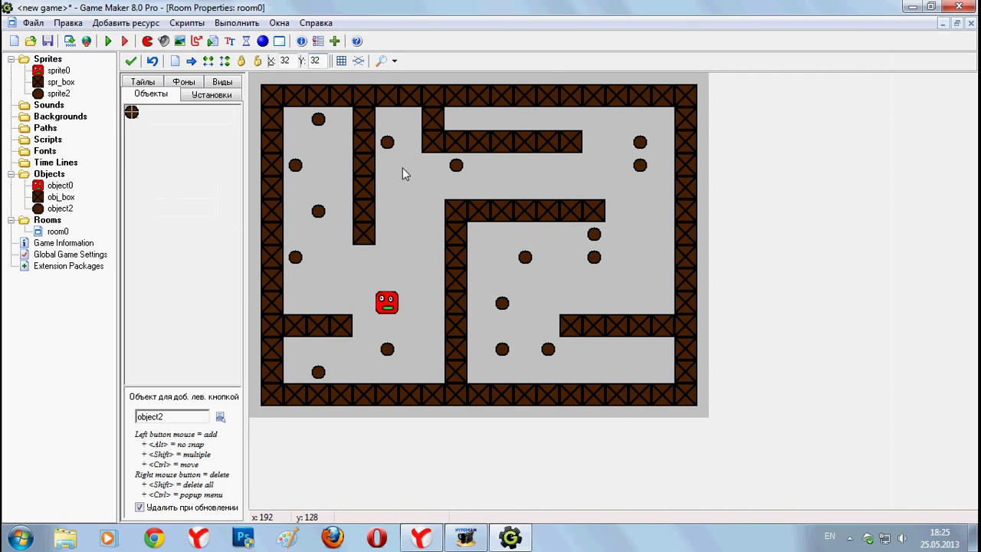
Run the game, steer the face over several round items to test the score, and quit the test
left_click(108, 41)
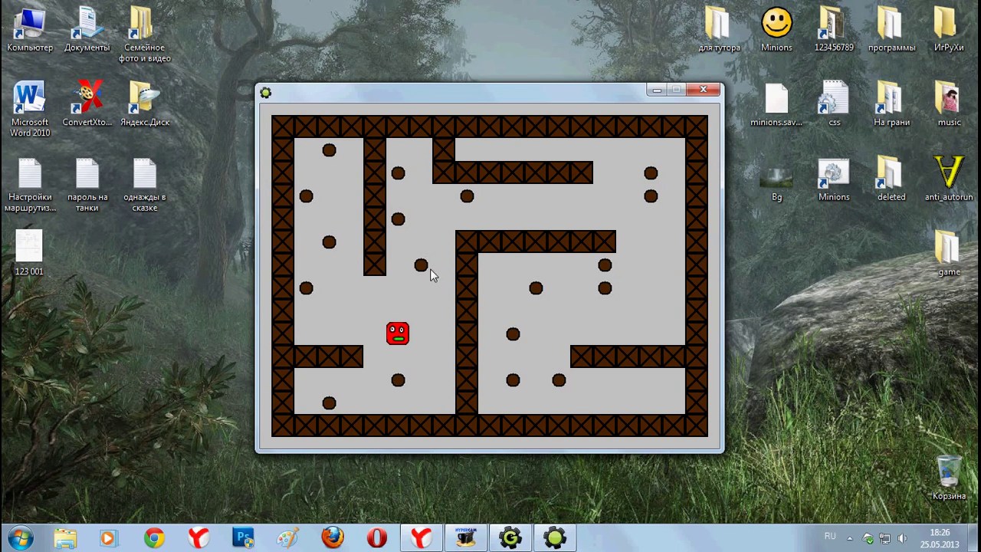
key("Right")
key("Up")
key("Up")
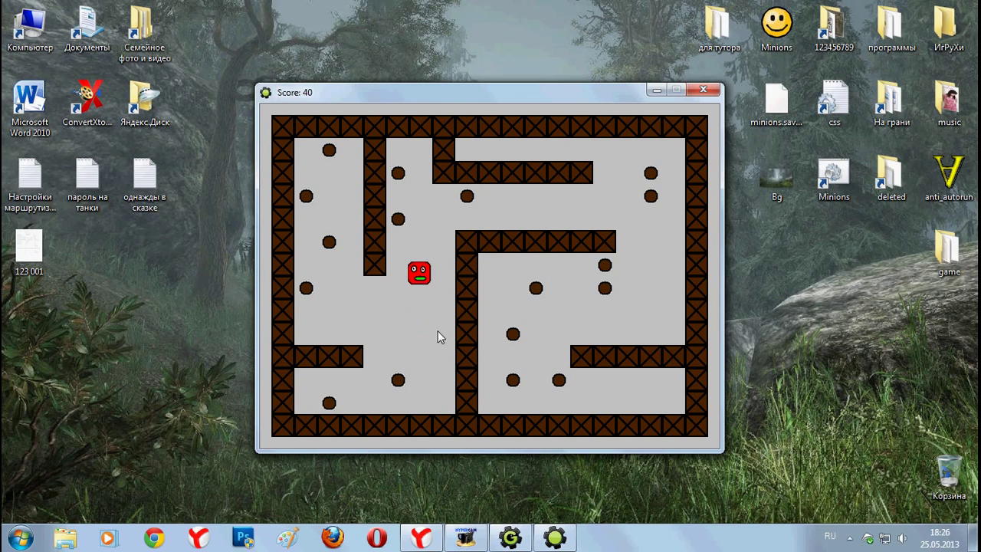
key("Left")
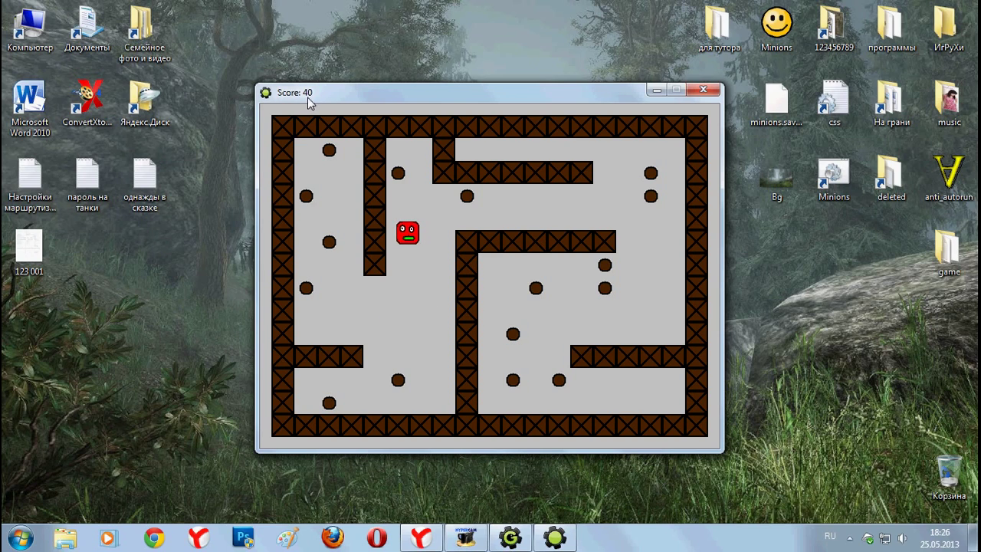
key("Up")
key("Right")
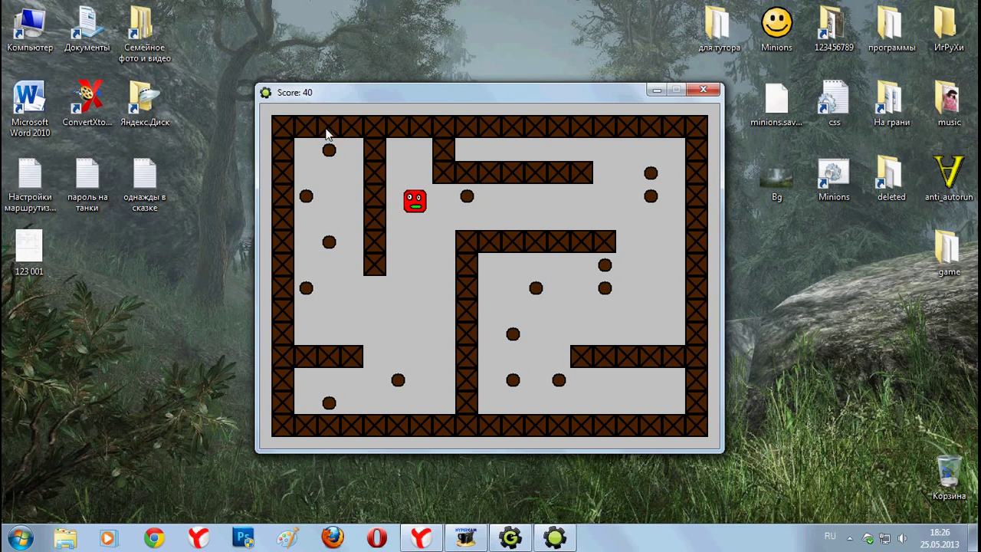
key("Down")
key("Escape")
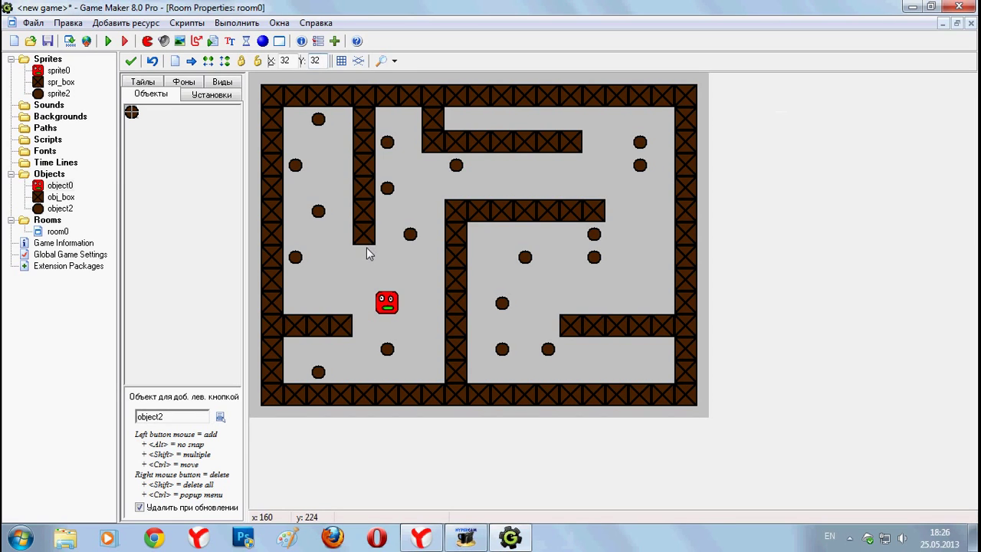
Make the Set Score action of 40 relative in object0's collision event with object2
double_click(59, 209)
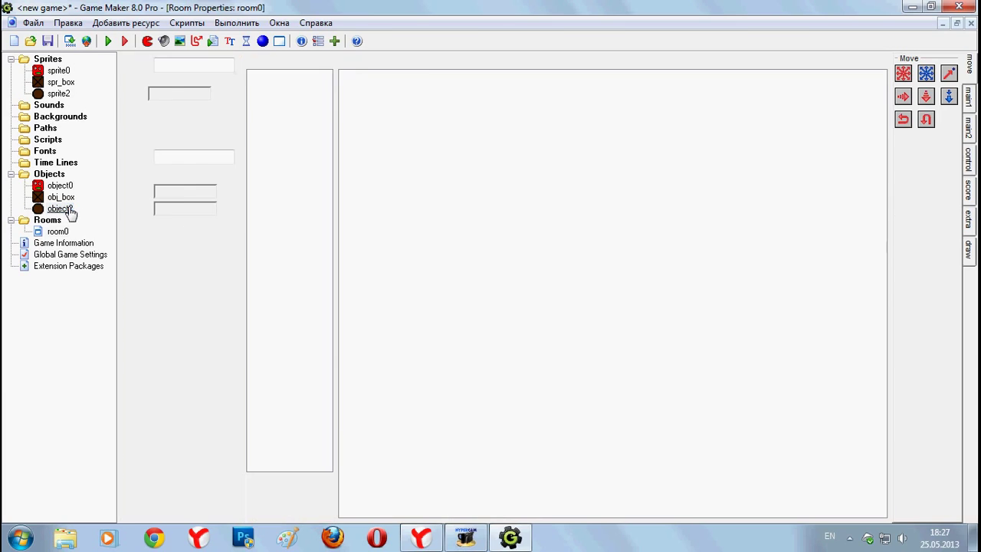
double_click(57, 186)
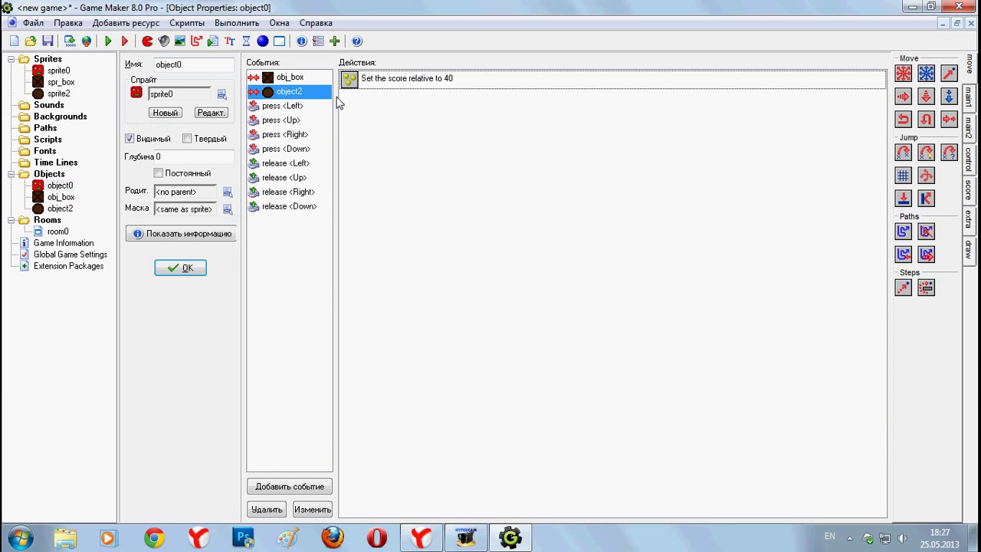
double_click(361, 79)
left_click(458, 359)
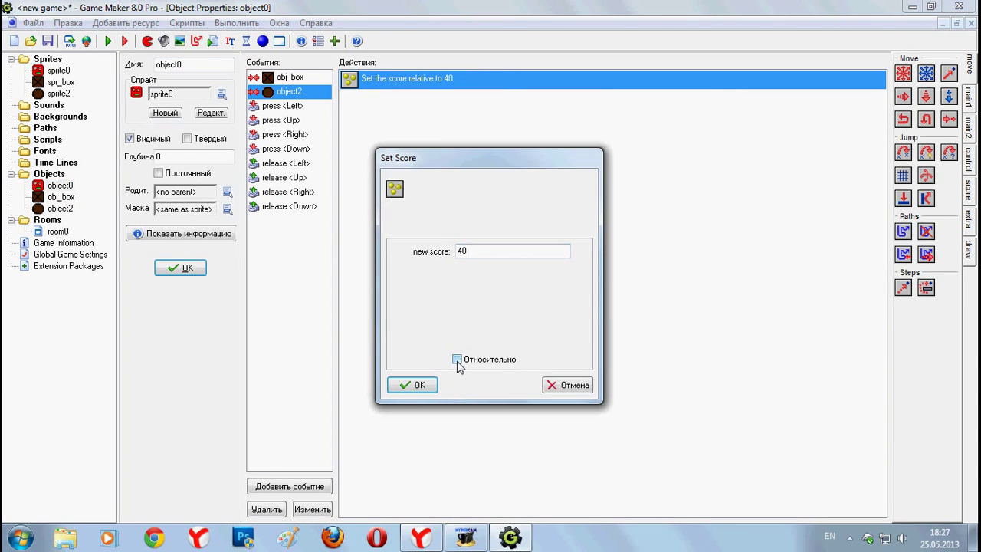
left_click(421, 384)
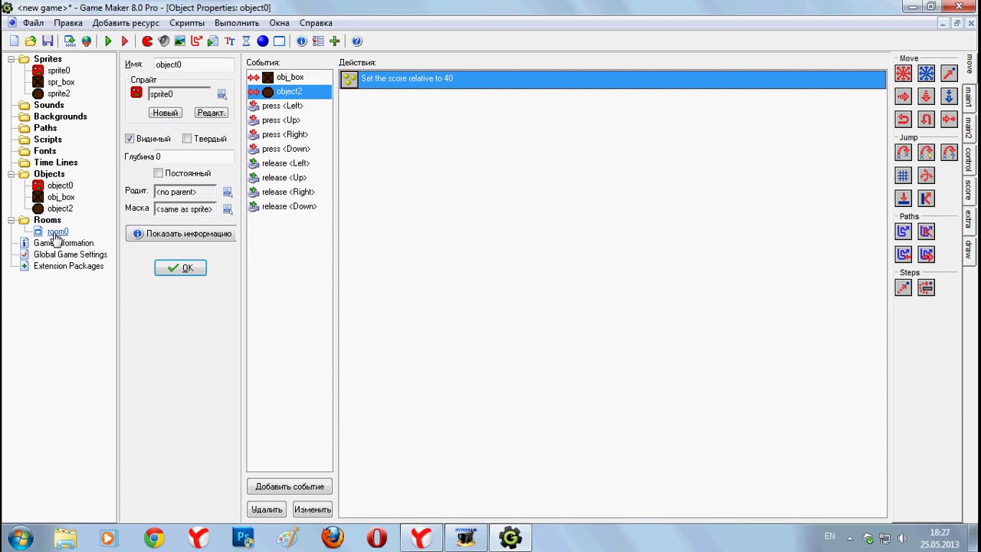
Run the game again, collect round items across the upper maze to check score accumulation, and close the game
left_click(108, 40)
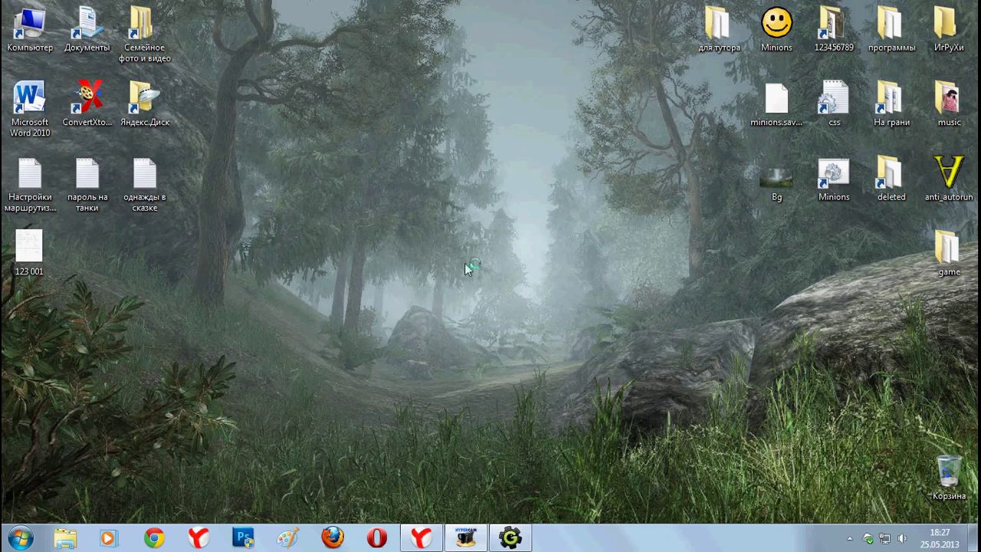
key("Up")
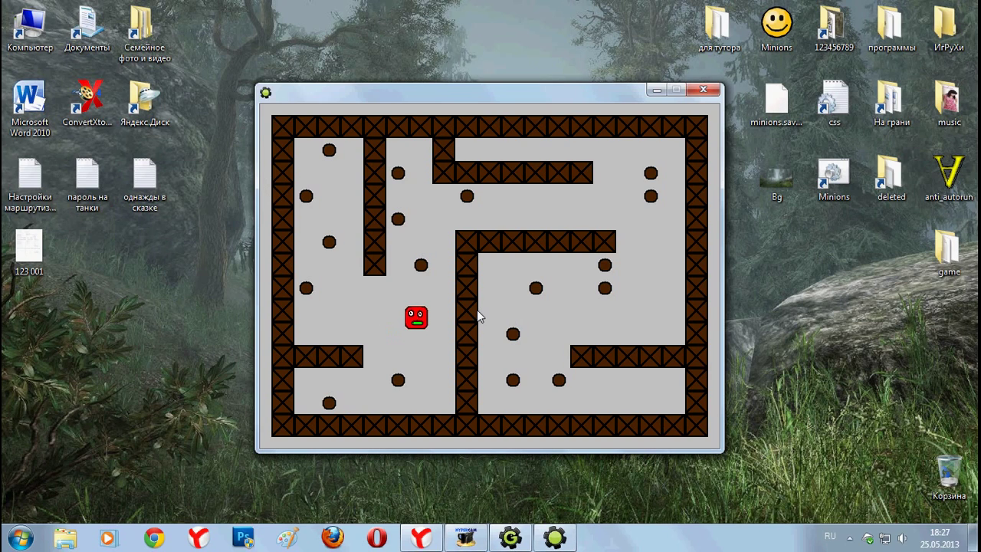
key("Left")
key("Up")
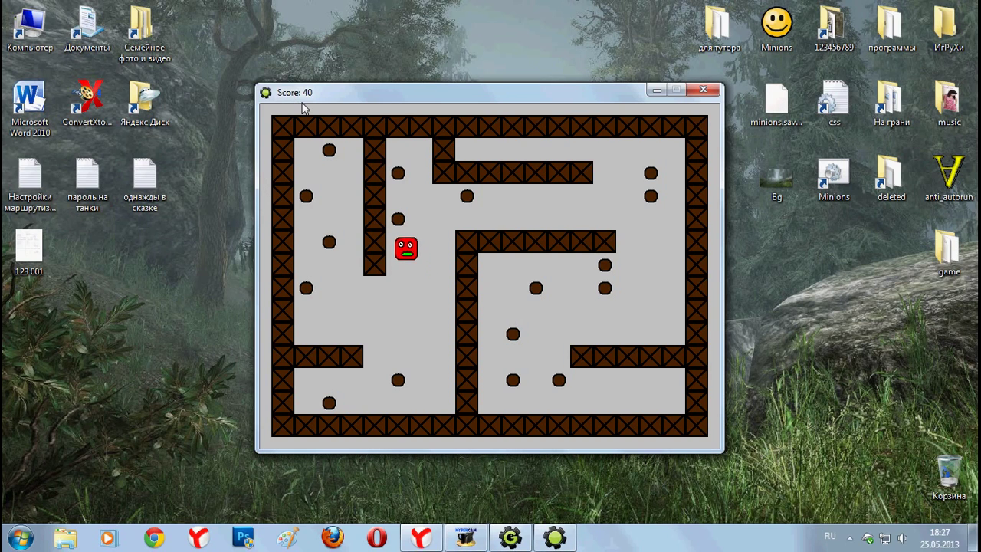
key("Left")
key("Up")
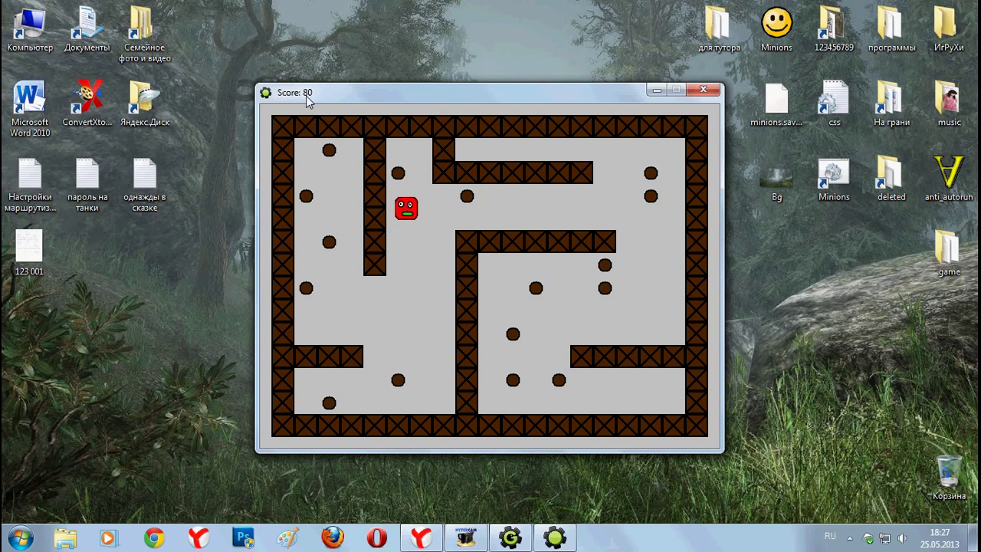
key("Right")
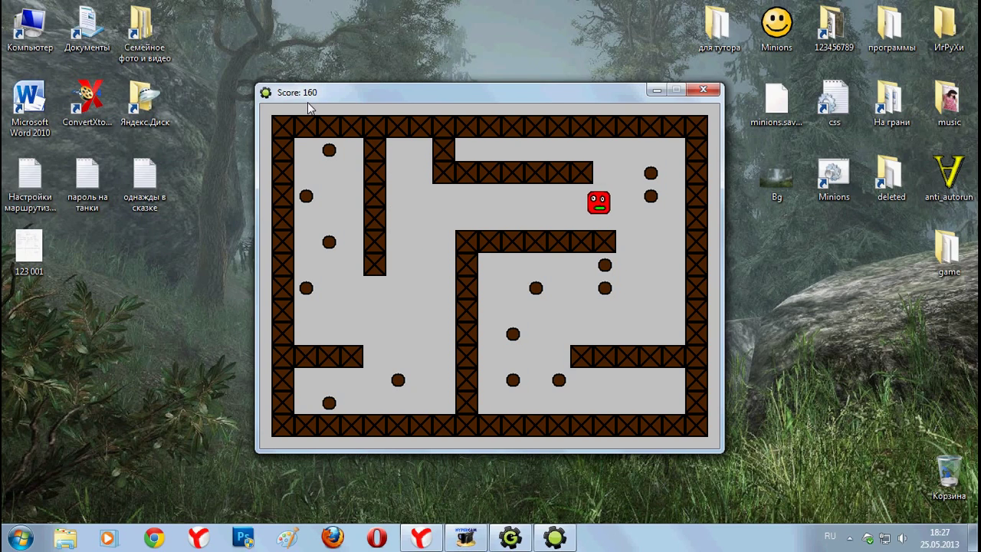
key("Up")
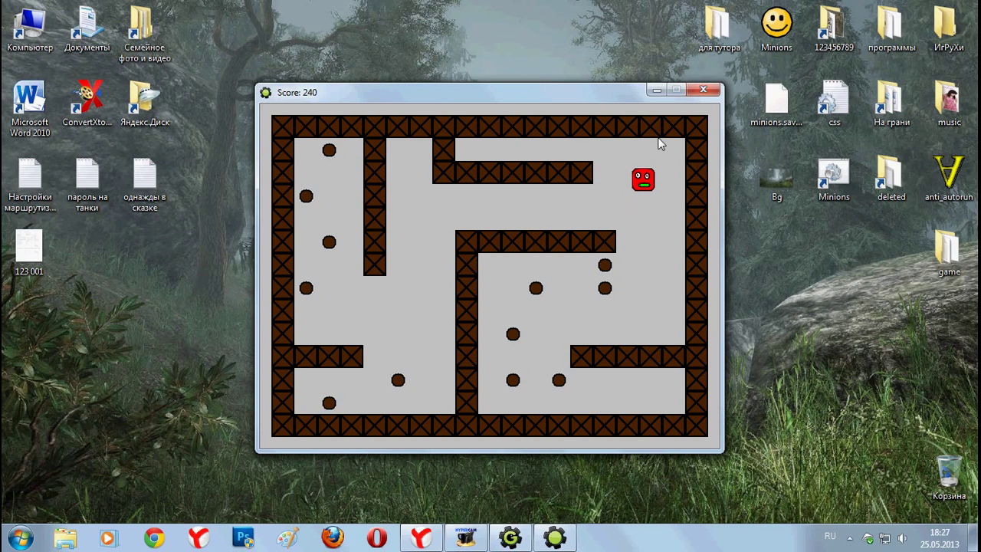
left_click(704, 92)
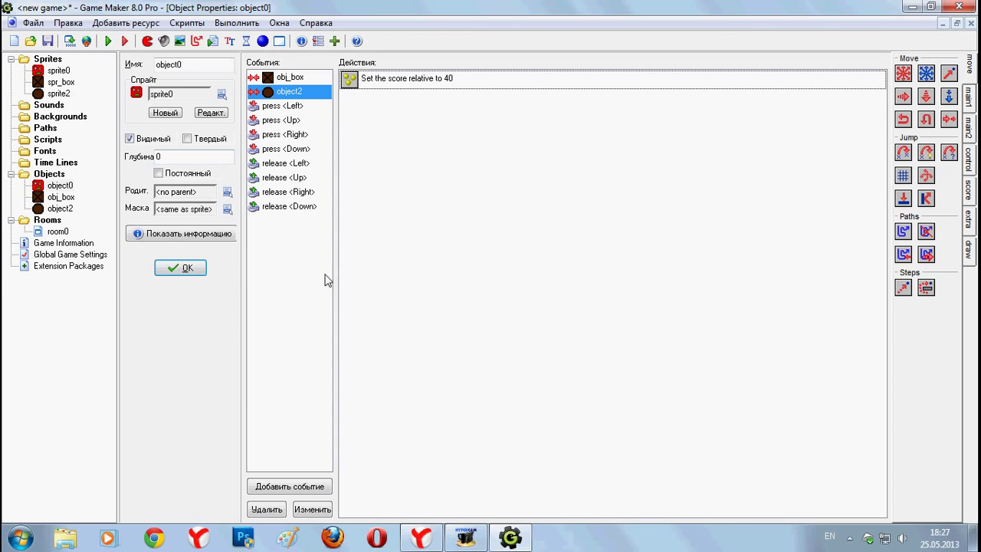
Create a new sprite with a blank 32 × 32 image
right_click(47, 59)
left_click(81, 69)
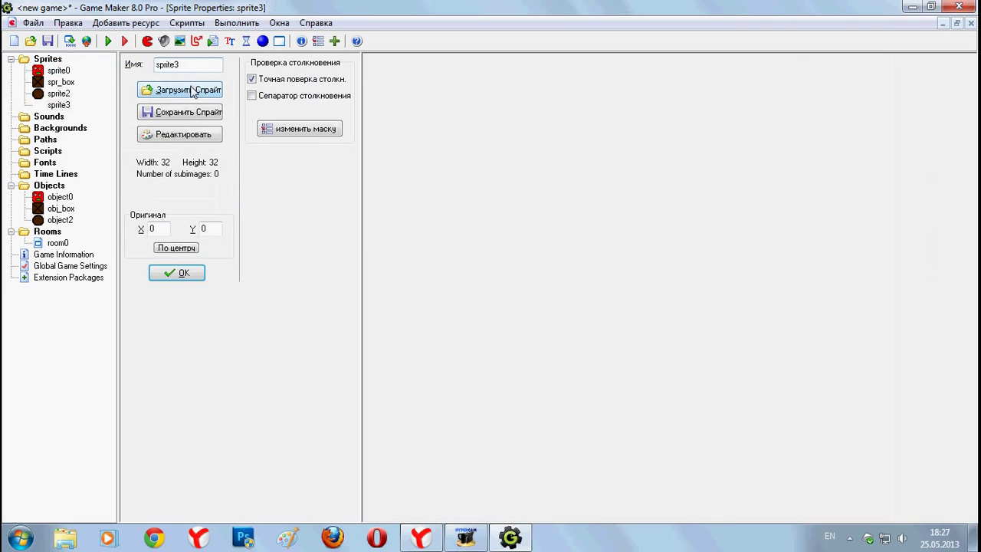
left_click(179, 141)
left_click(286, 73)
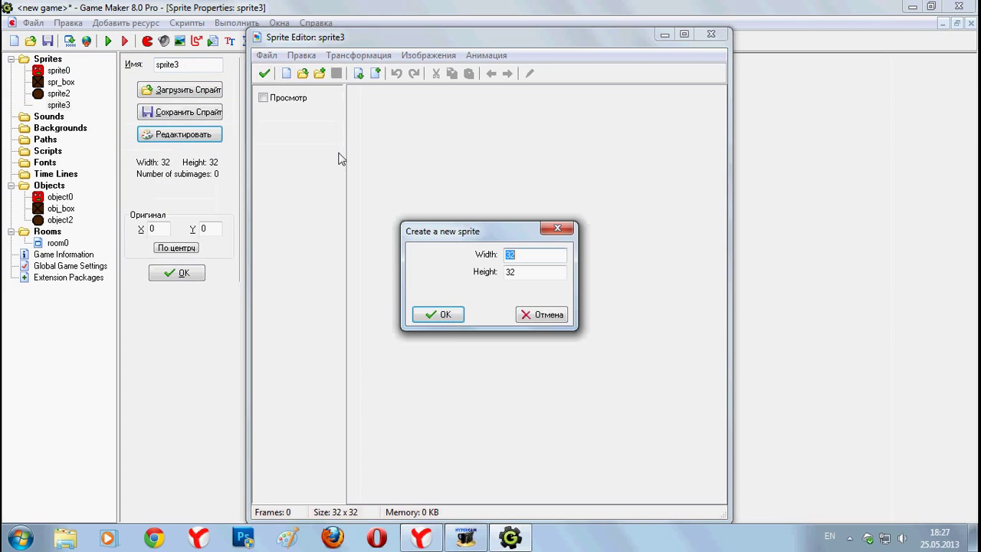
left_click(443, 316)
Fill the new sprite's image with solid black, centre the sprite's origin and save it
double_click(375, 108)
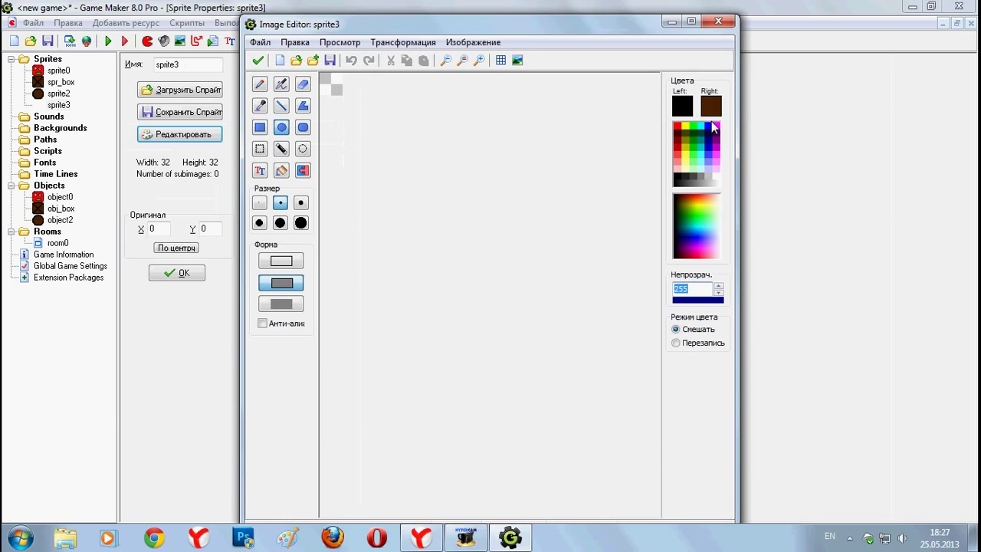
left_click(281, 170)
left_click(337, 85)
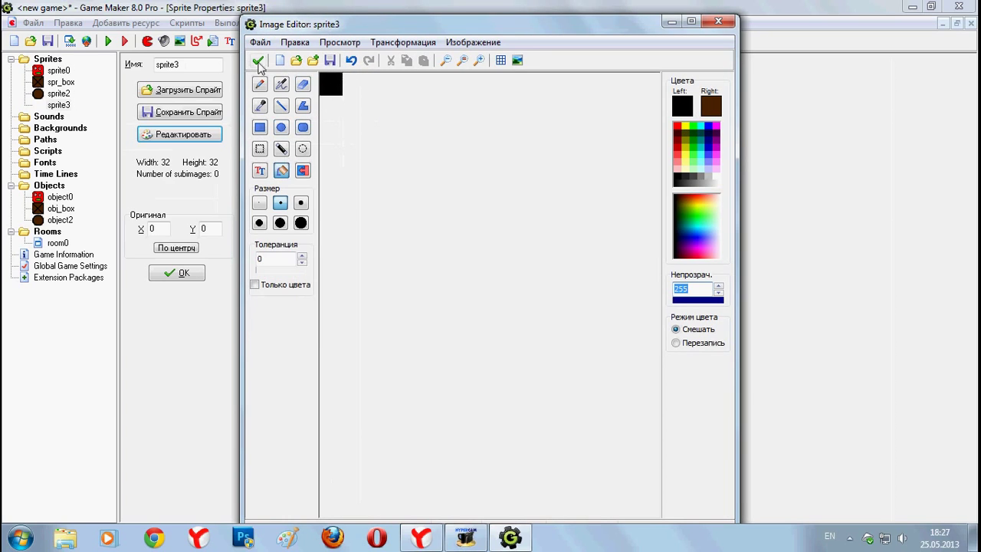
left_click(259, 63)
left_click(264, 73)
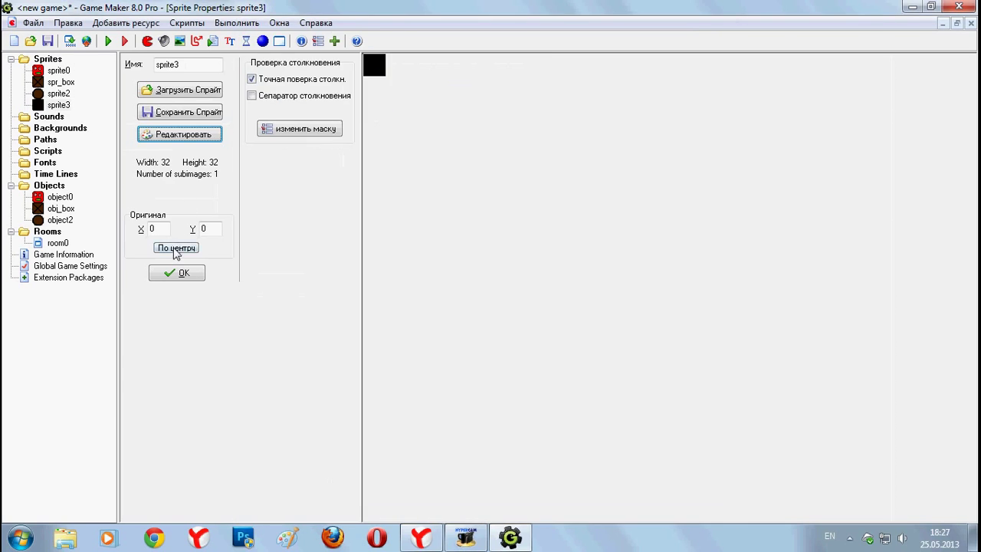
left_click(176, 247)
left_click(176, 273)
Create a new object for the black square
right_click(49, 185)
left_click(67, 196)
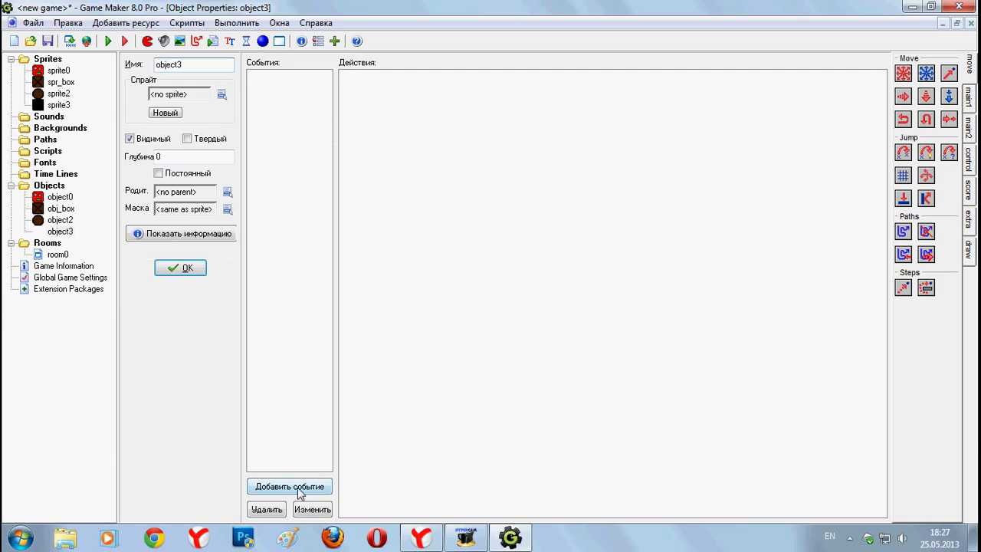
left_click(299, 488)
left_click(427, 302)
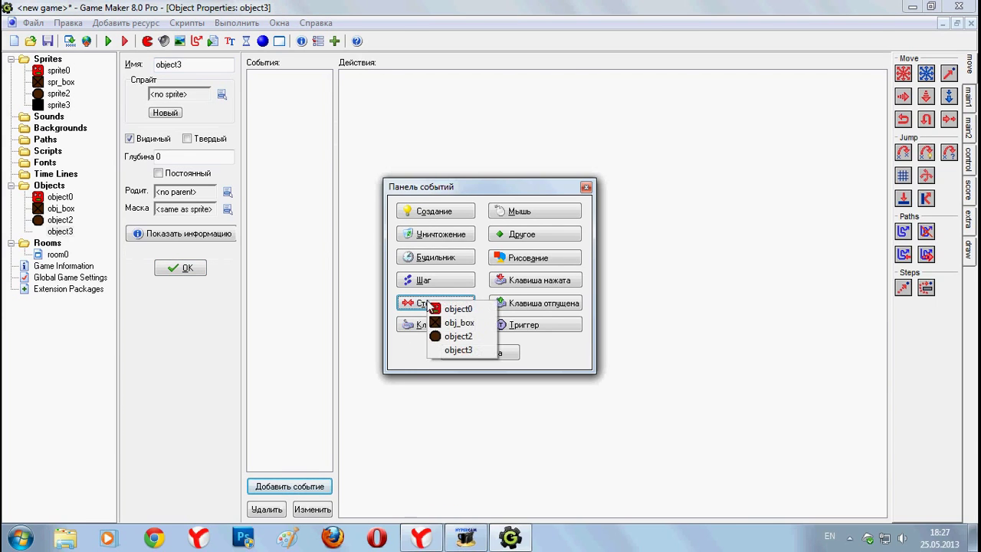
left_click(586, 188)
left_click(180, 268)
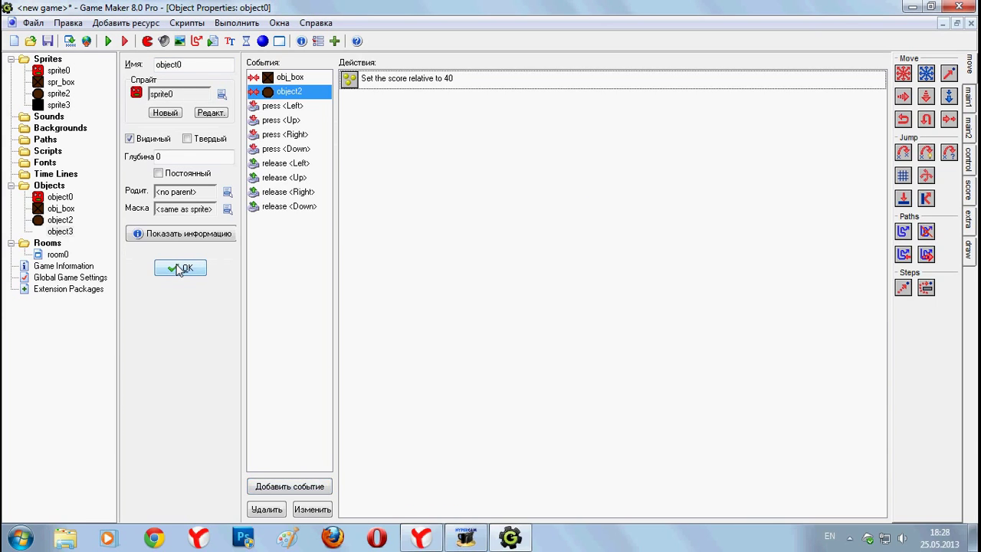
double_click(63, 231)
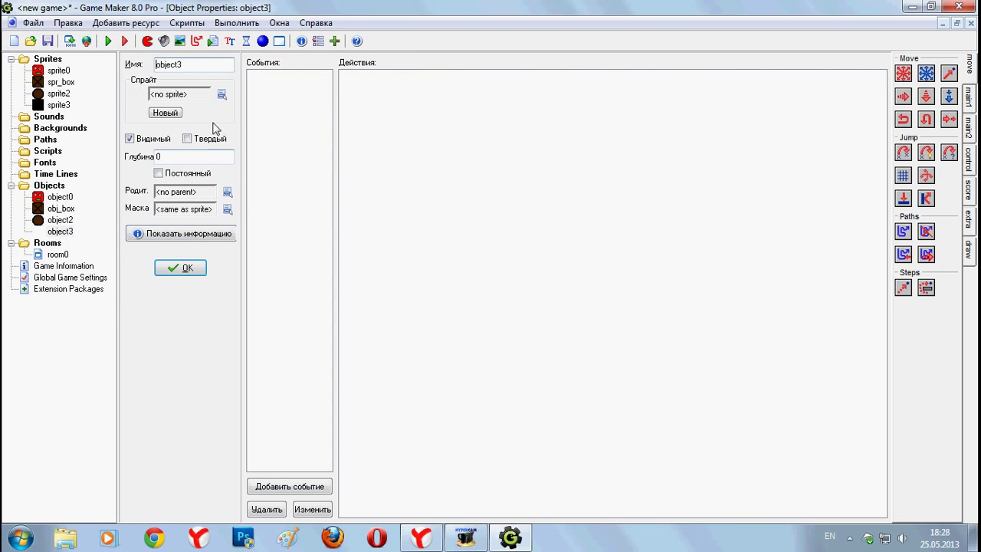
Assign the black square sprite3 to object3 and save the object
left_click(221, 95)
left_click(261, 157)
left_click(160, 266)
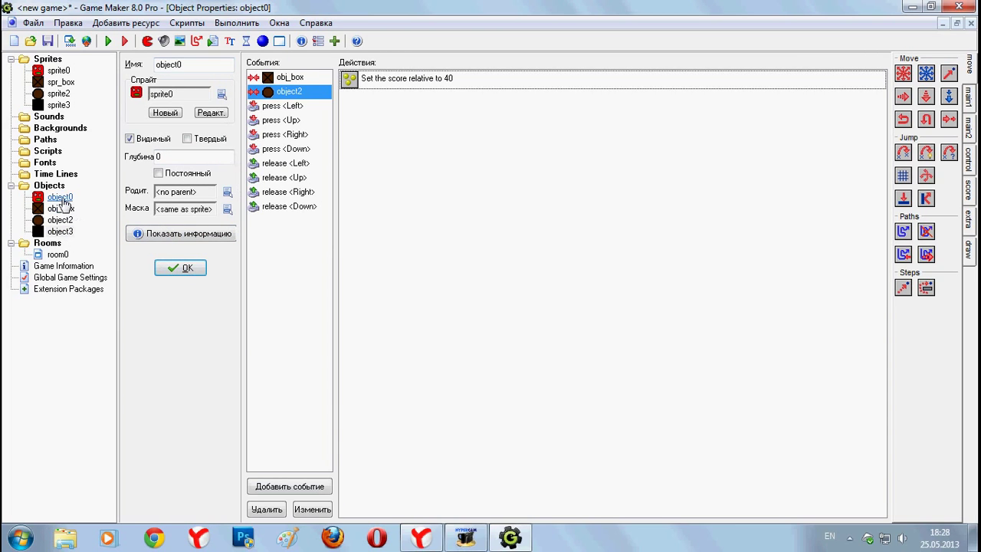
Add a collision event with object3 to the face object, object0
left_click(321, 486)
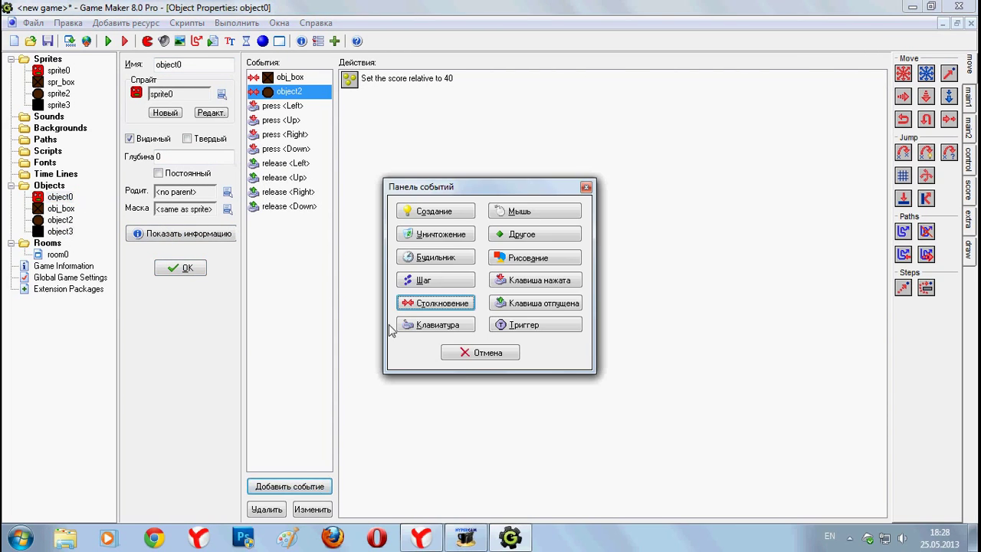
left_click(429, 305)
left_click(452, 355)
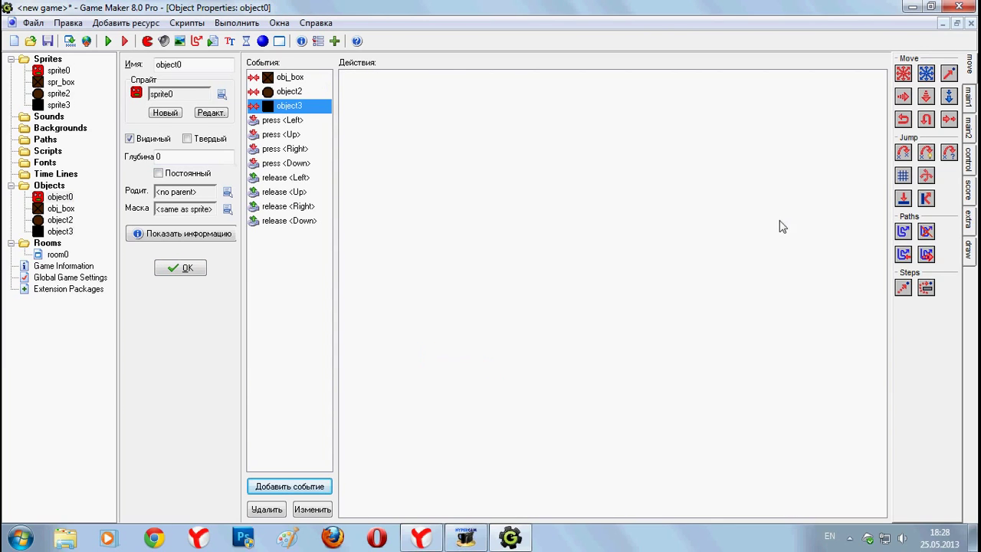
Add a Show Highscore action with its default settings to object0's collision event with object3
left_click(975, 108)
left_click(975, 126)
left_click(972, 161)
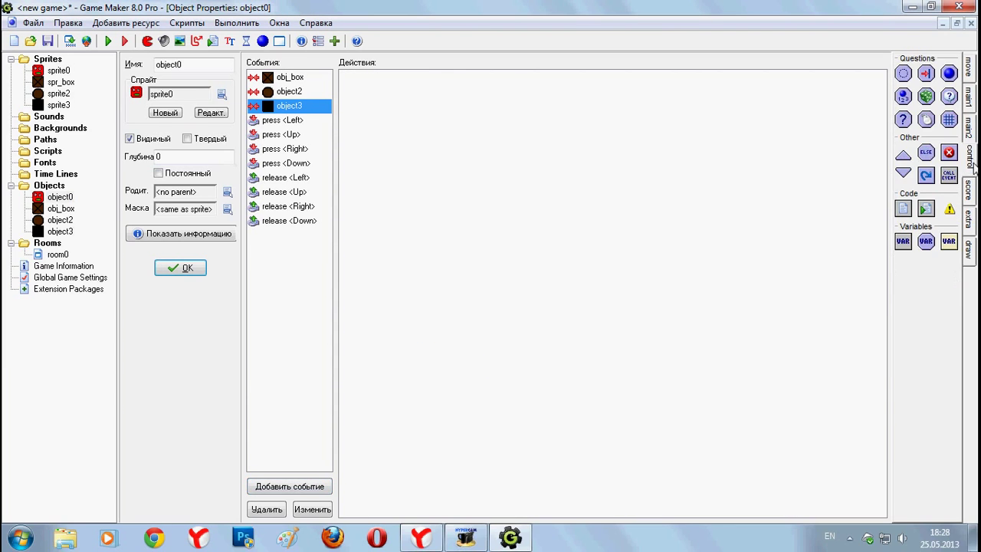
left_click(970, 190)
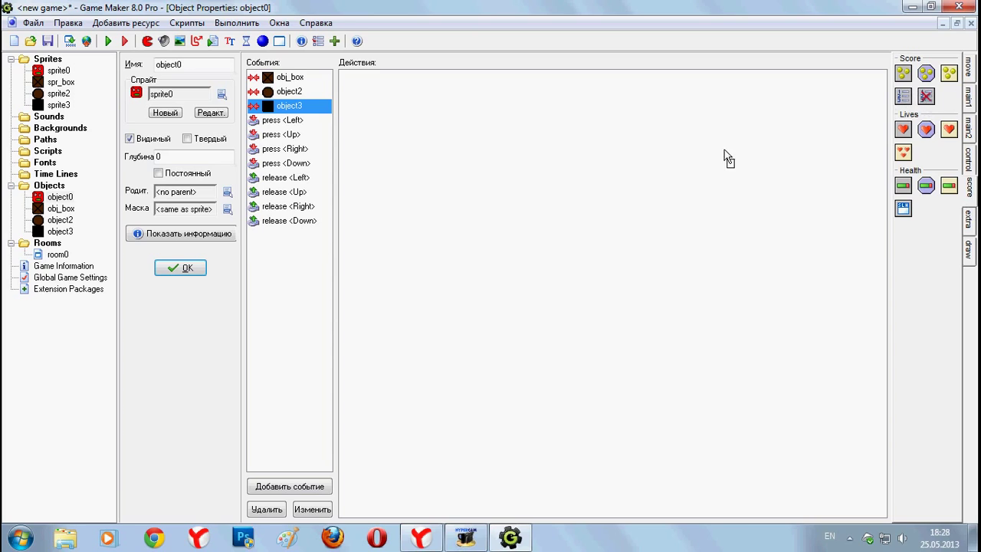
left_click_drag(728, 158, 727, 158)
left_click(412, 390)
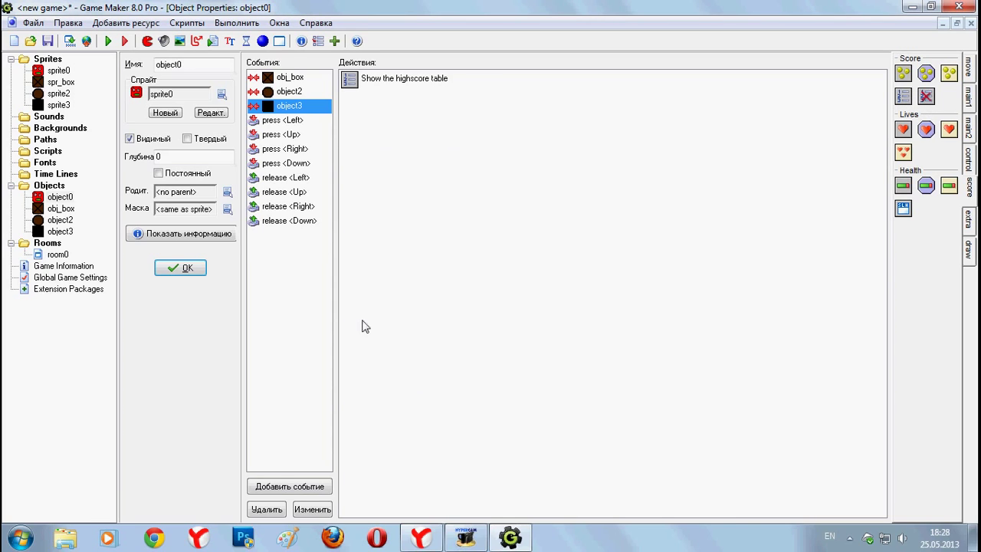
Place one object3 black square in room0, in the lower-right corner of the maze beneath the short wall
double_click(58, 253)
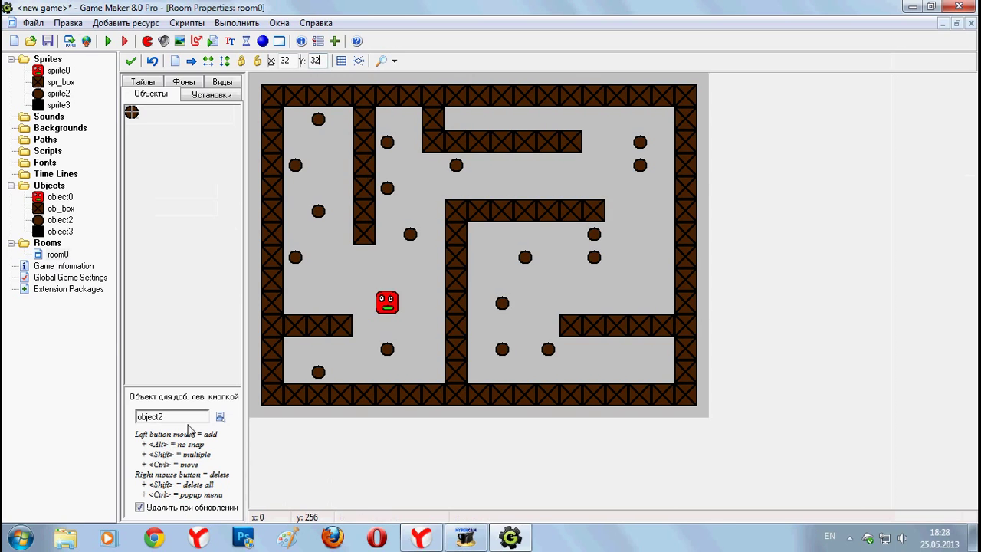
left_click(220, 416)
left_click(250, 465)
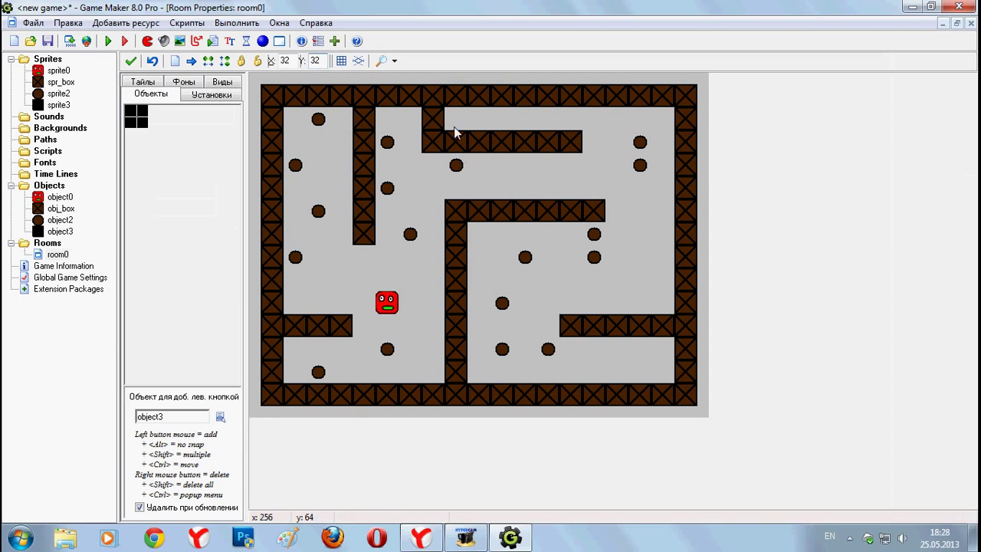
left_click_drag(484, 243, 671, 371)
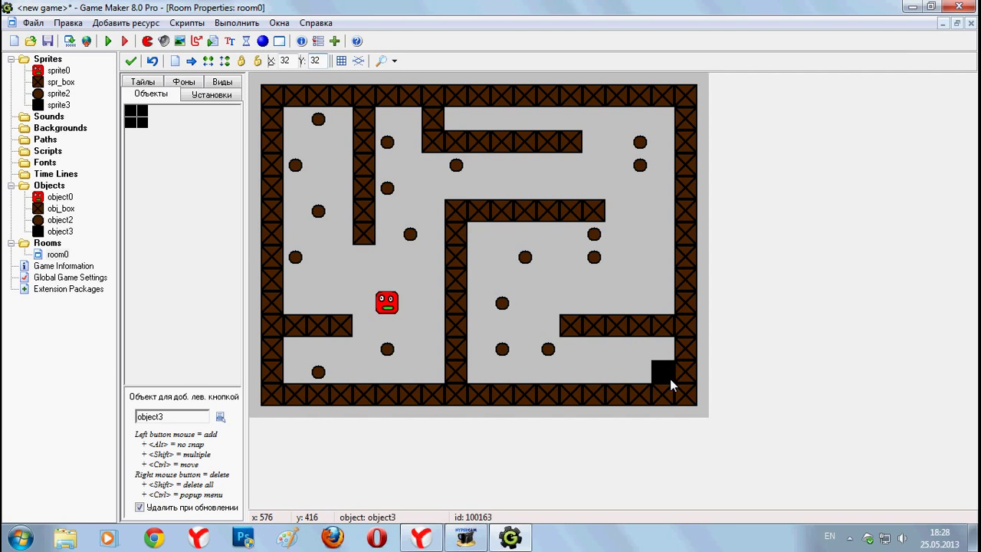
Run the game and steer the face to collect the round items below and above its starting point
left_click(108, 42)
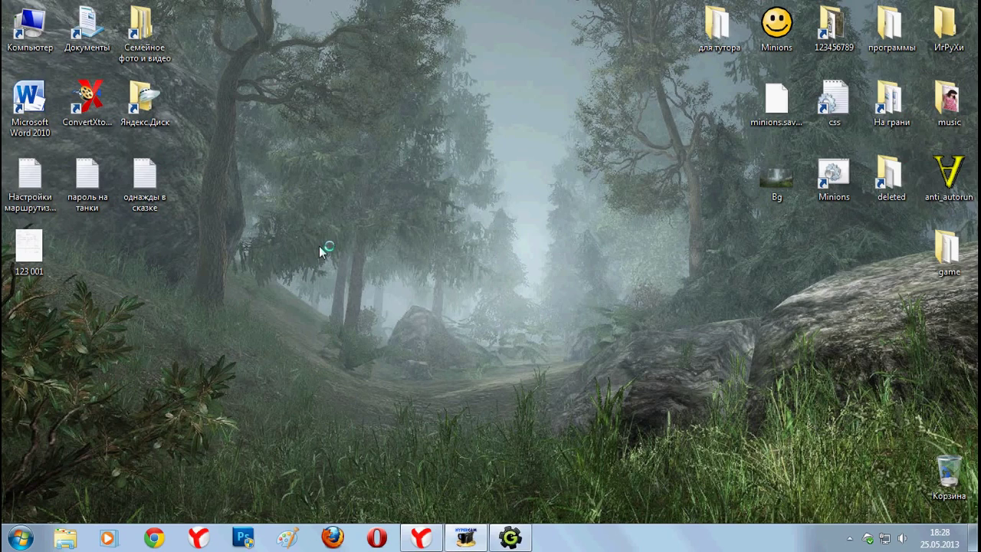
key("Right")
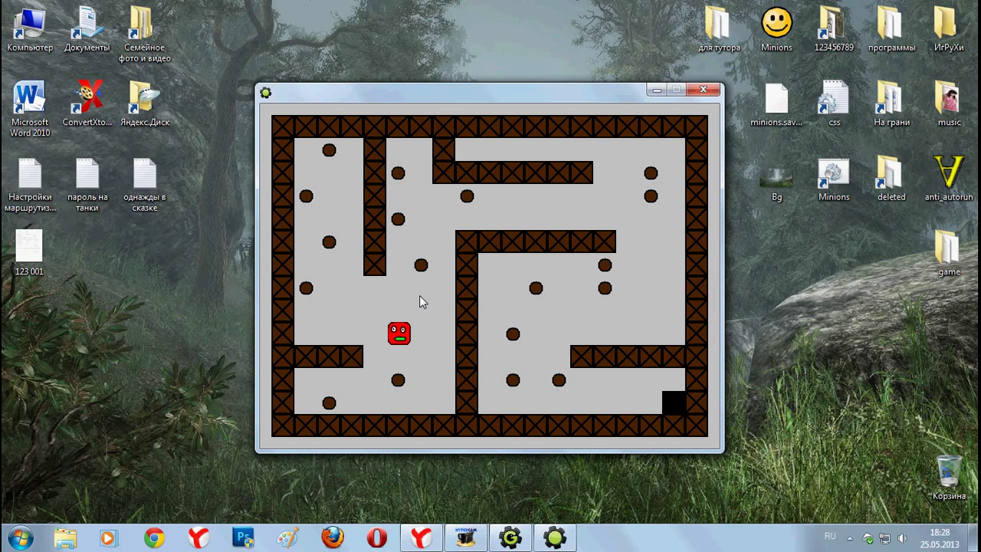
key("Down")
key("Up")
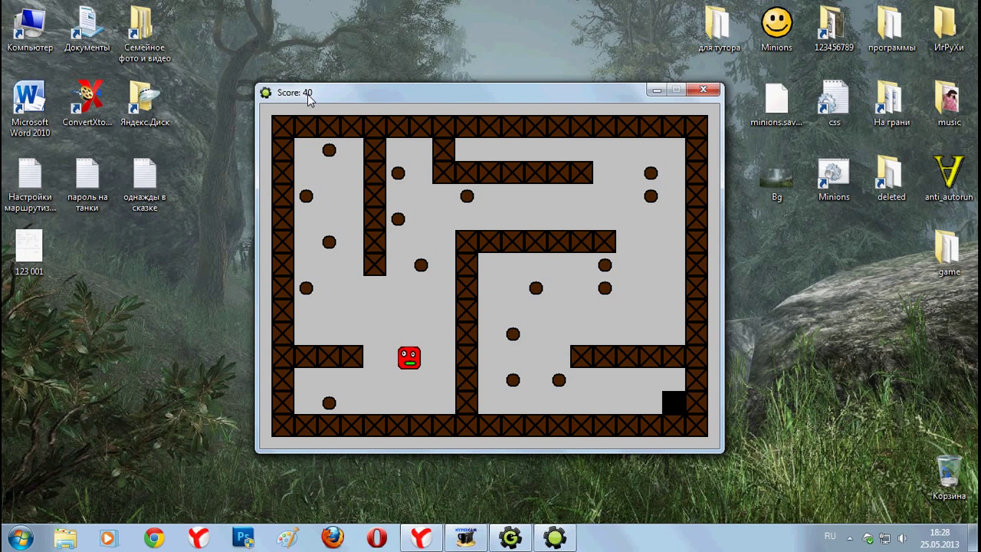
key("Right")
key("Up")
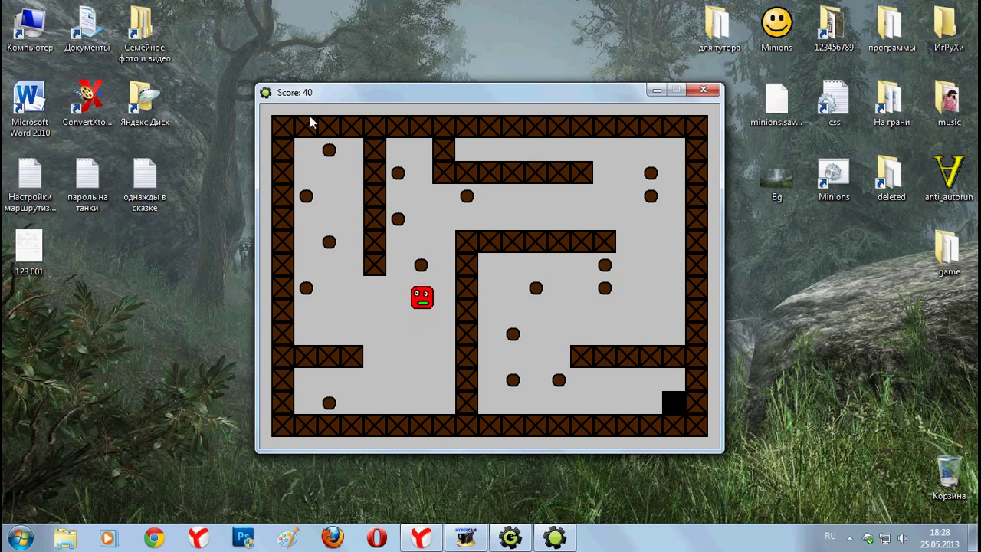
key("Left")
key("Up")
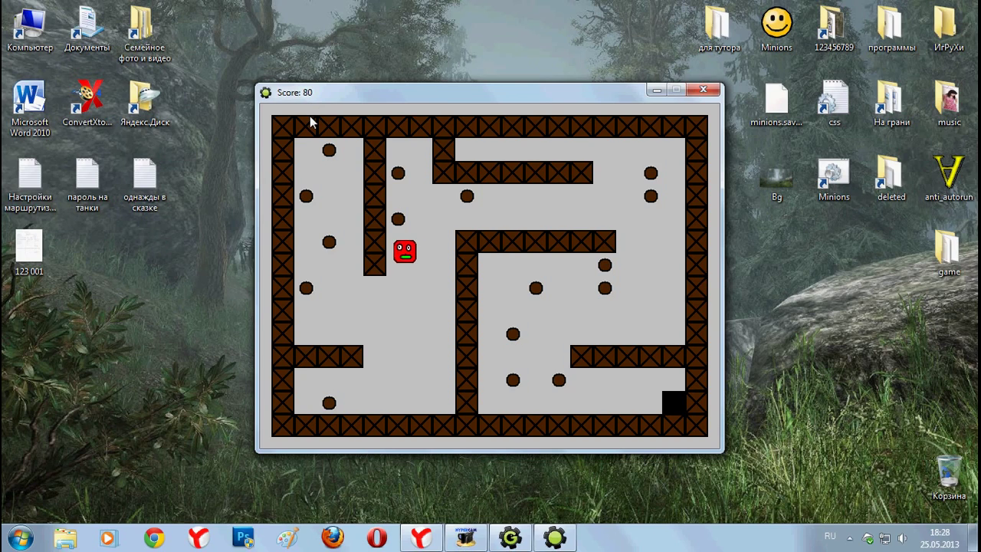
Steer the face through the upper corridor into the lower-right chamber, collect the items there and head for the black square
key("Right")
key("Right")
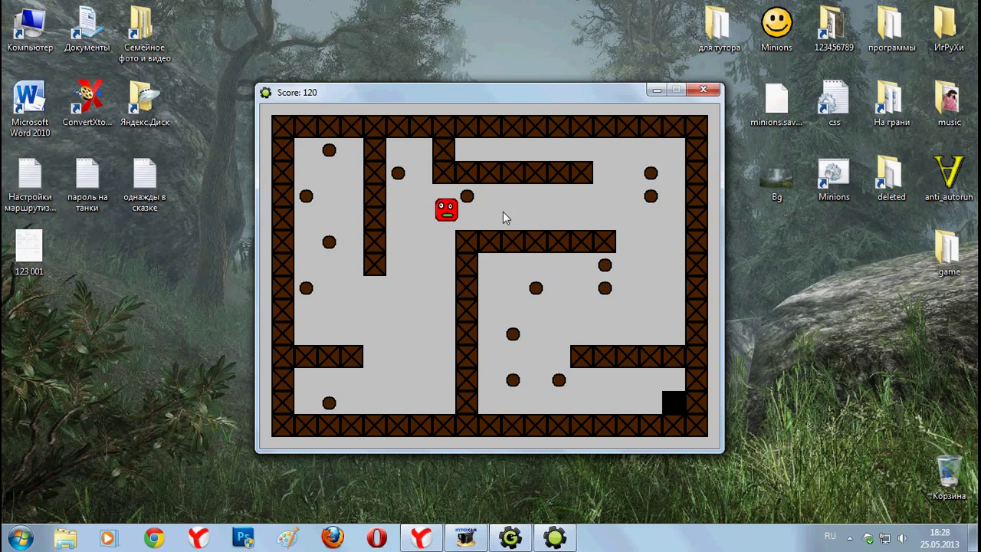
key("Right")
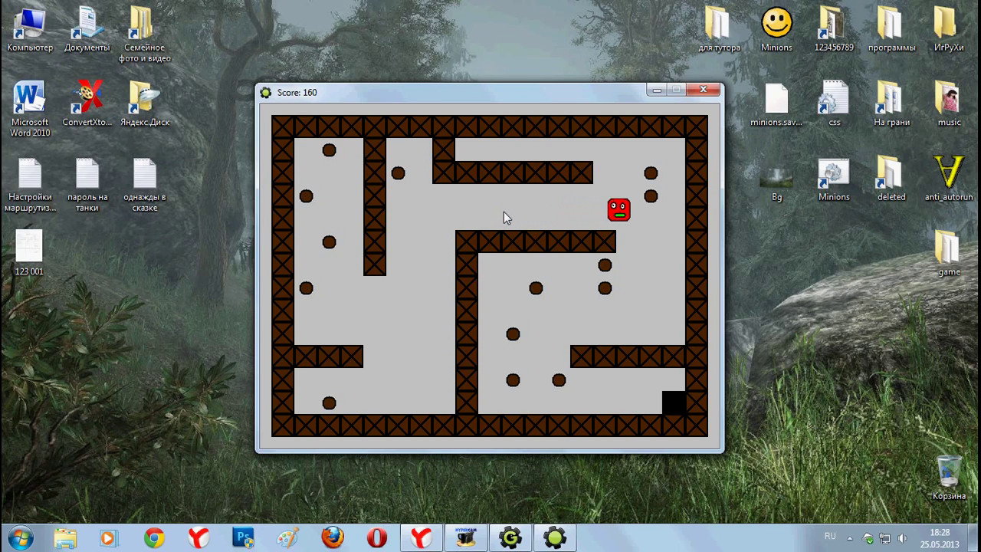
key("Down")
key("Down")
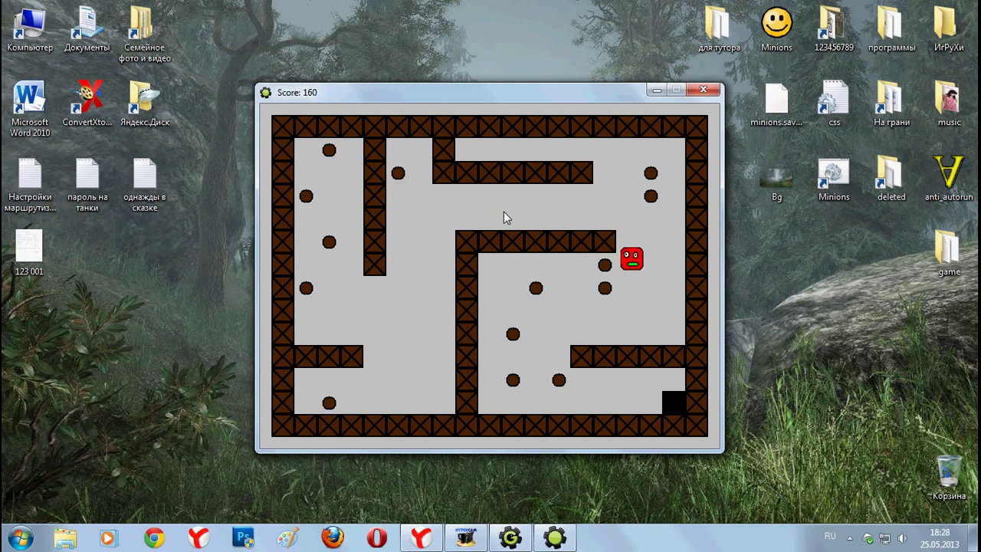
key("Left")
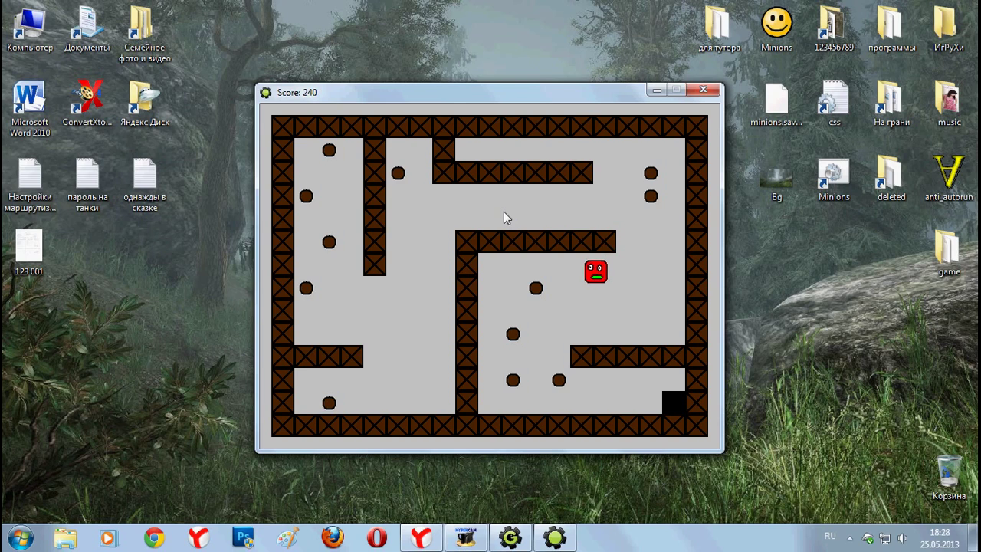
key("Down")
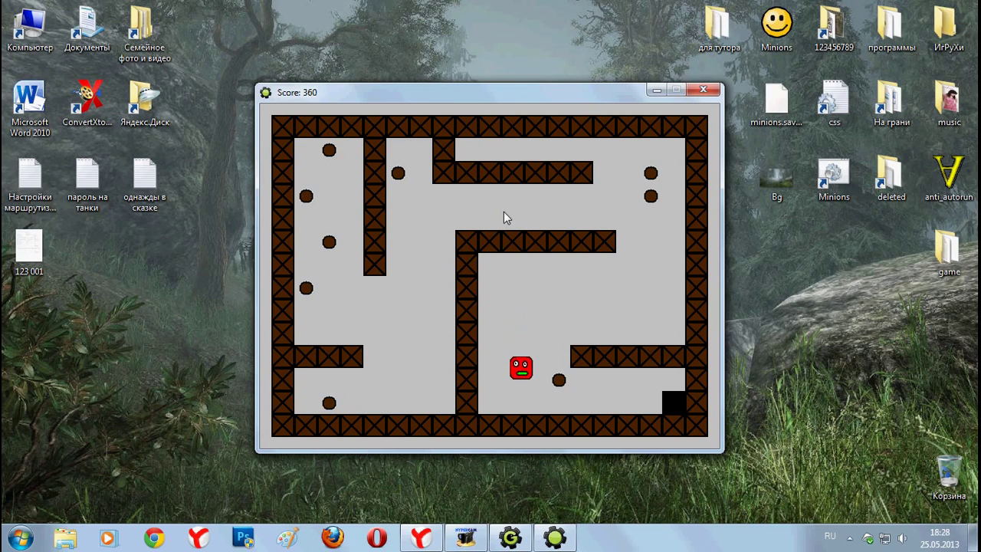
key("Right")
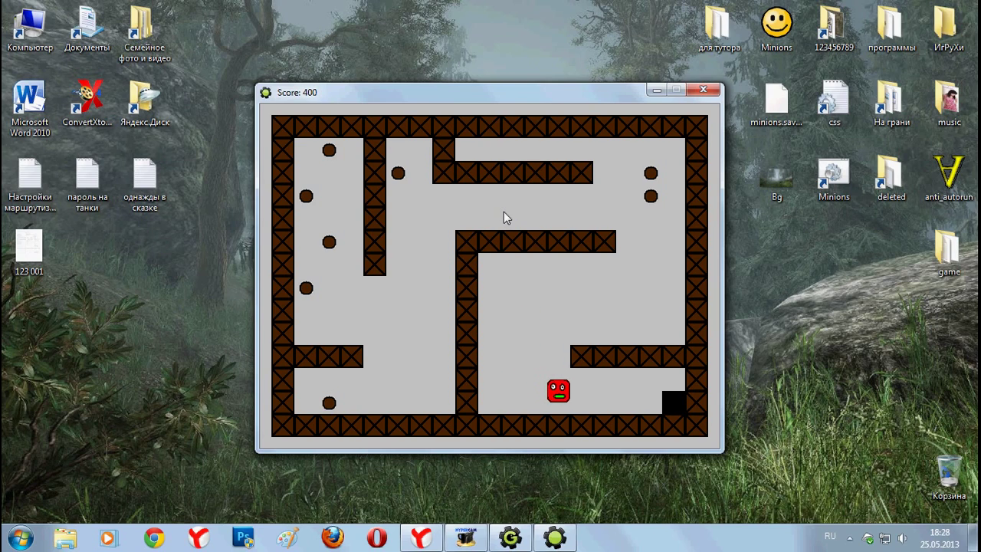
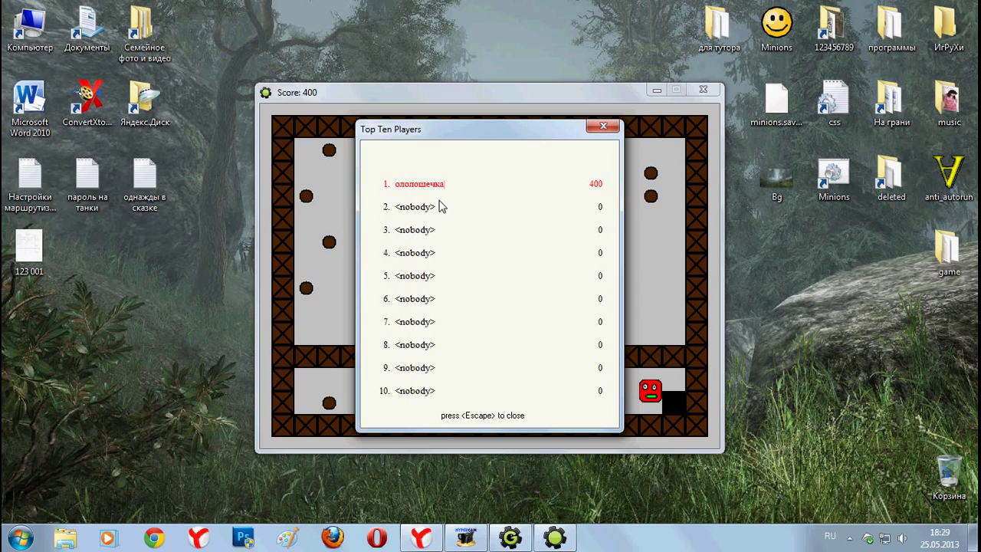
Confirm the player name in the highscore table, accept the repeated blank entries and close the game
key("Return")
key("Return")
key("Return")
key("Return")
key("Return")
key("Return")
key("Return")
key("Return")
key("Return")
key("Return")
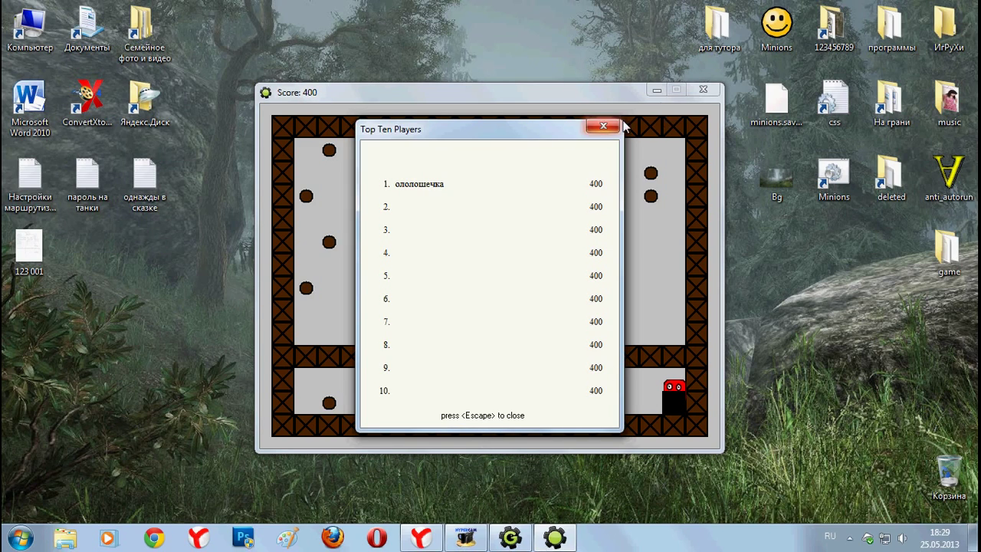
key("Escape")
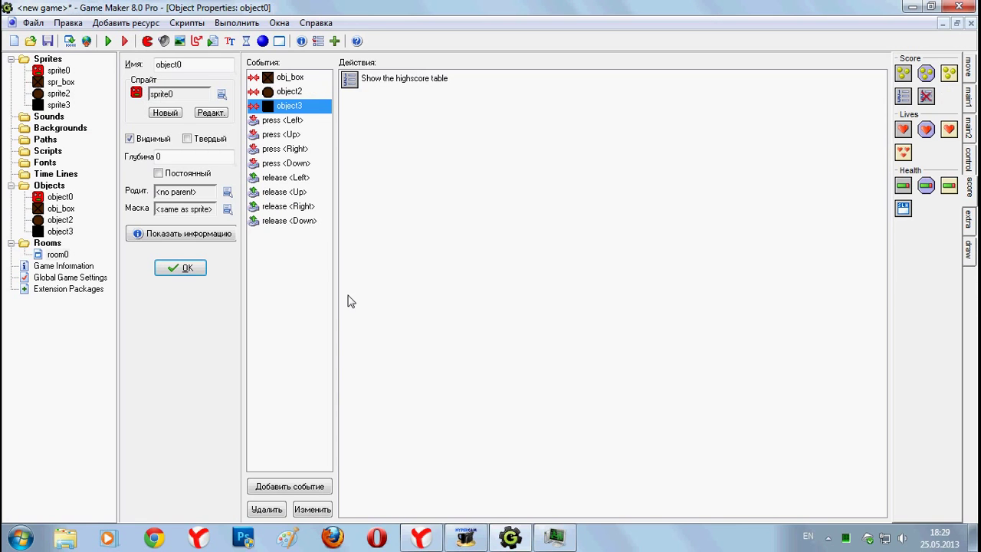
Open object3 and add a collision event with object0
double_click(58, 231)
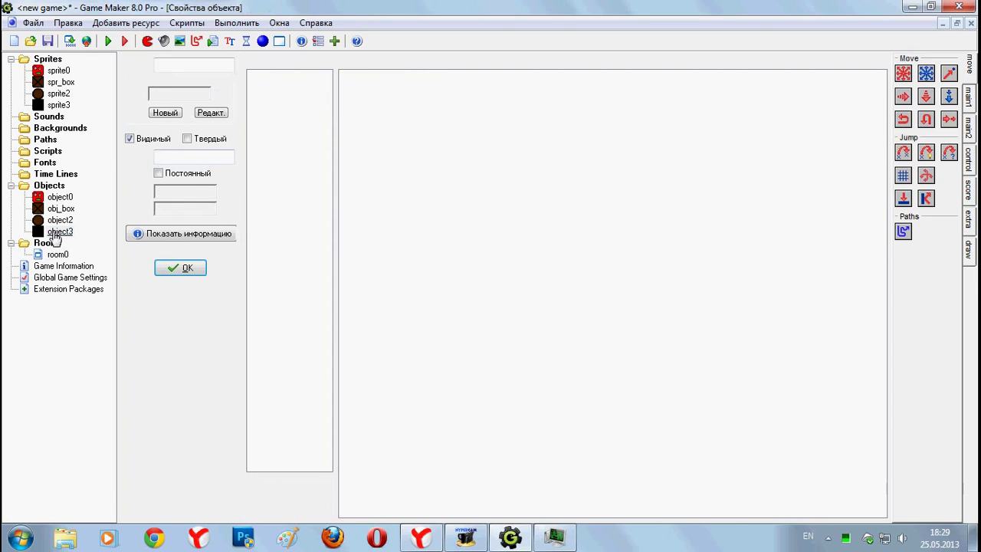
left_click(466, 537)
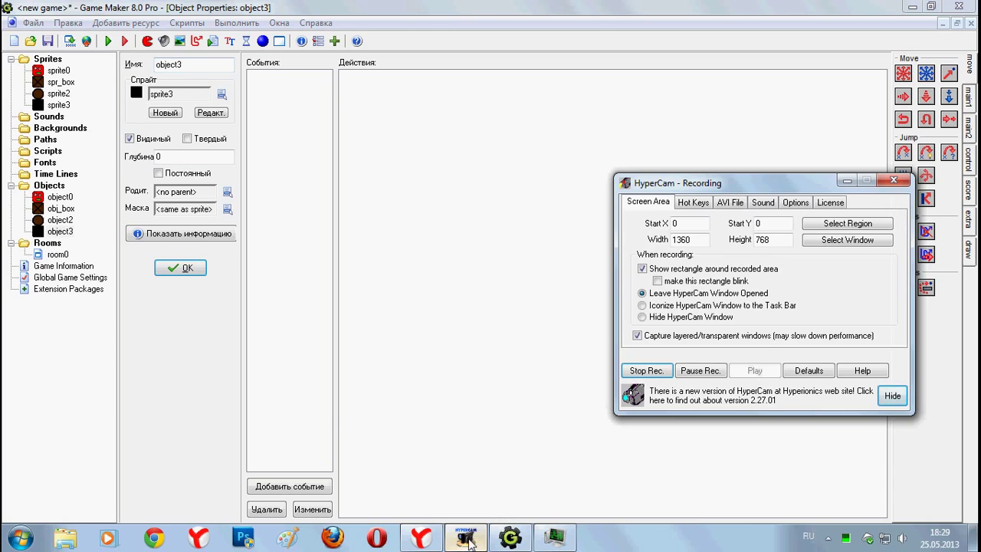
left_click(466, 537)
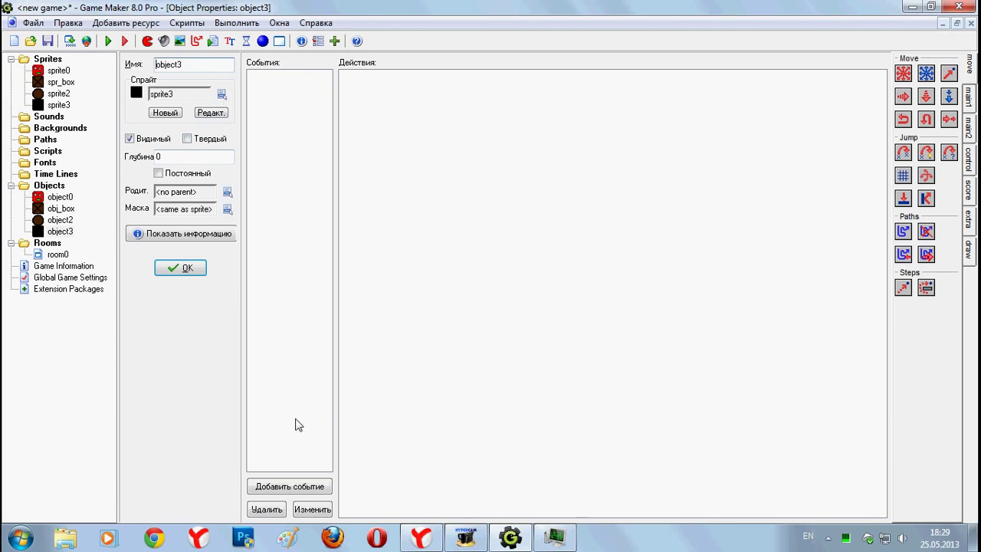
left_click(299, 488)
left_click(434, 299)
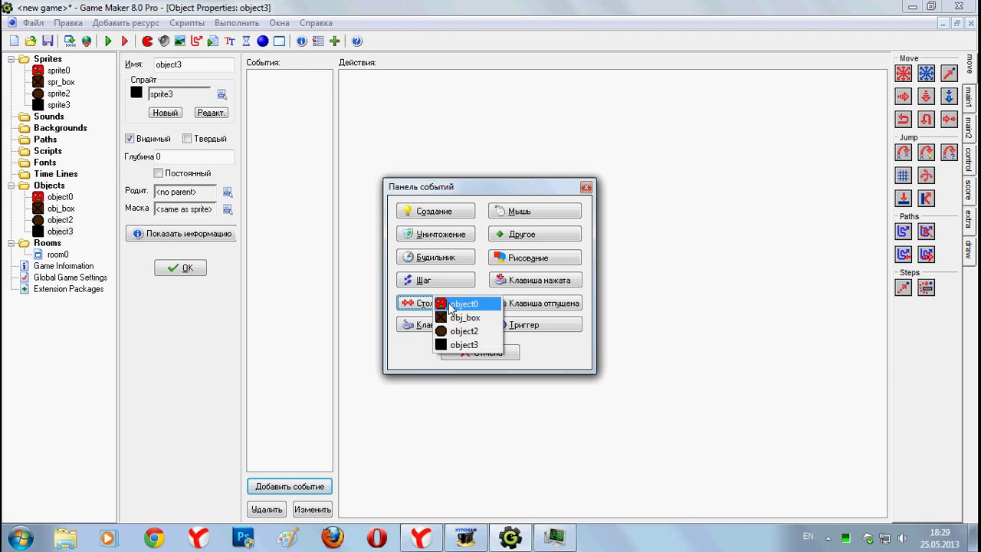
left_click(469, 304)
Add a Destroy Instance action with its default settings to object3's collision event with object0
left_click(969, 98)
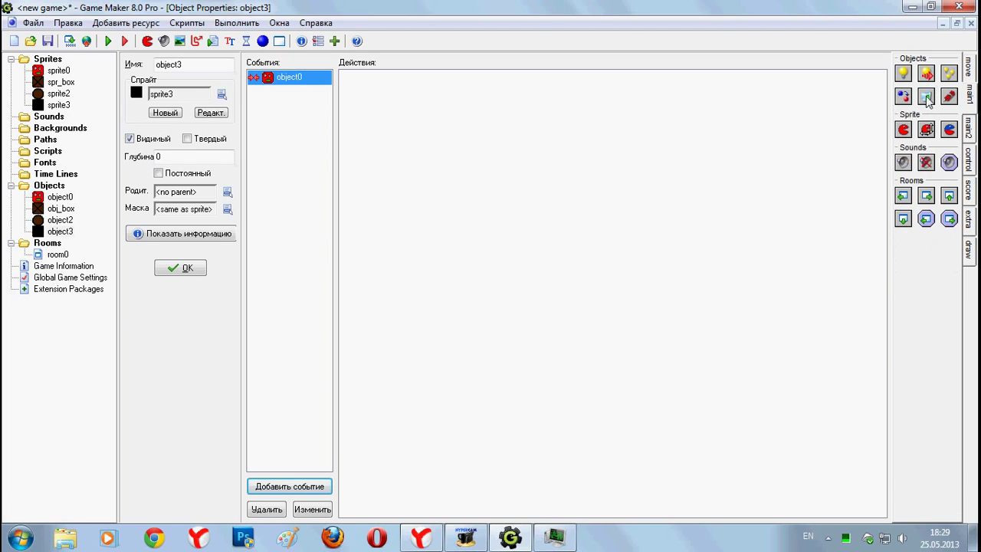
left_click_drag(926, 96, 622, 147)
left_click(437, 387)
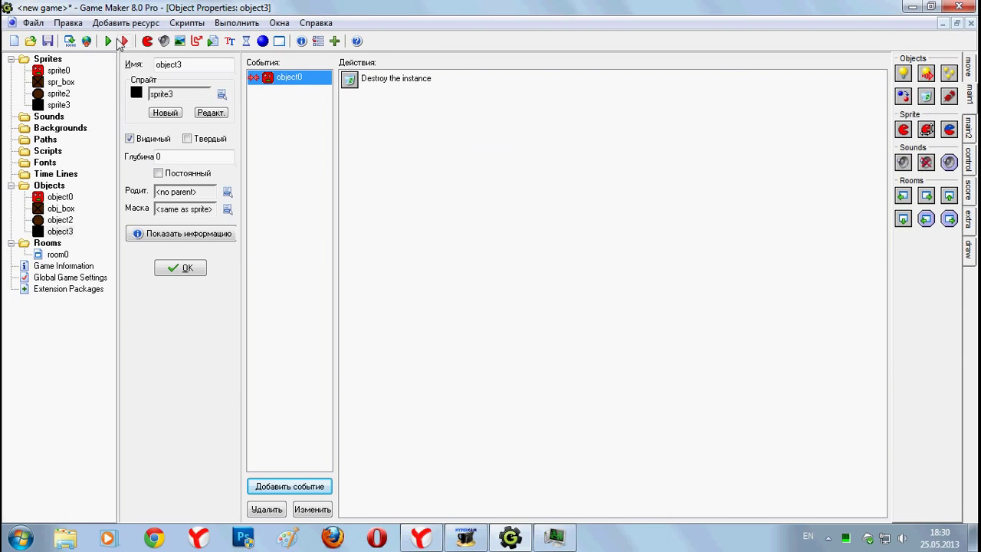
Edit the movement action in object0's Left key press event and confirm it
double_click(58, 197)
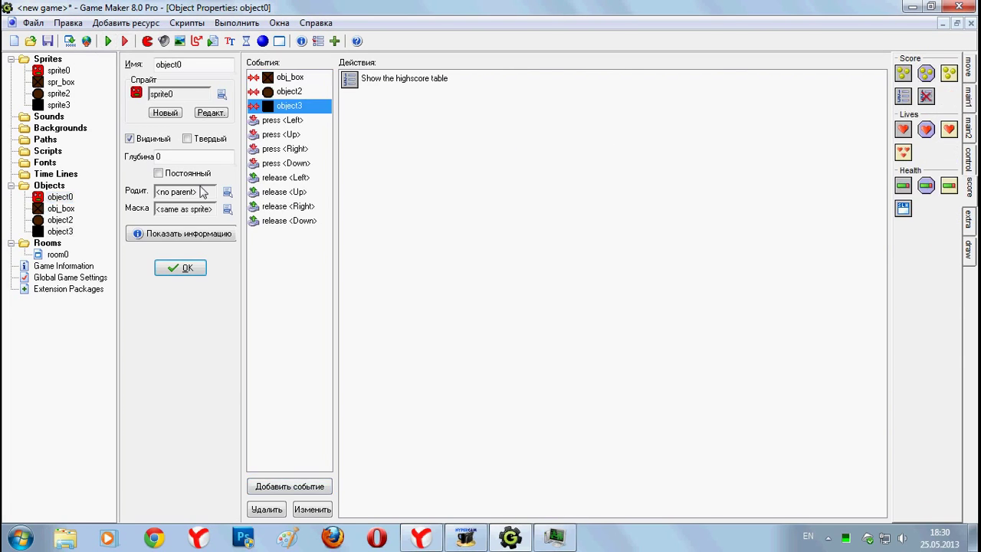
left_click(284, 121)
double_click(398, 78)
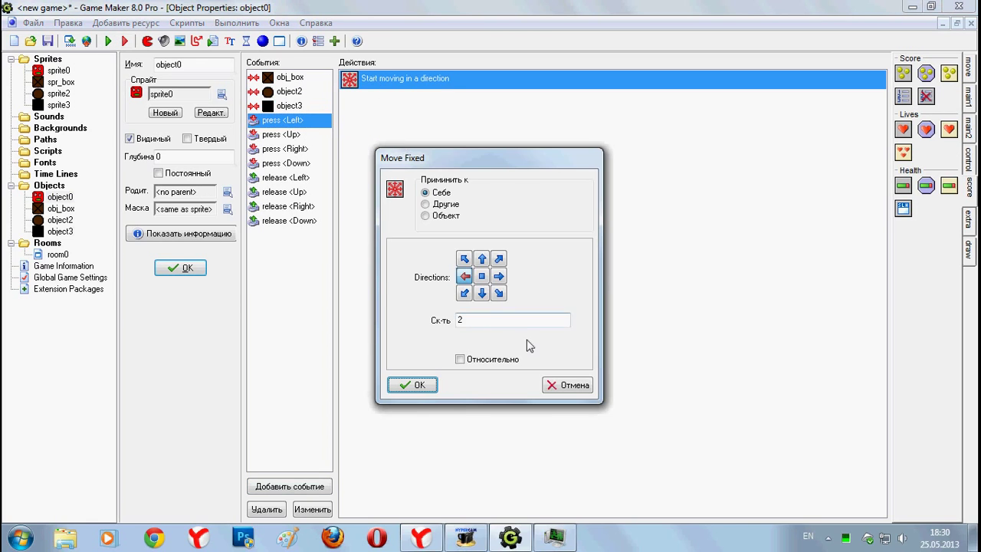
left_click(421, 386)
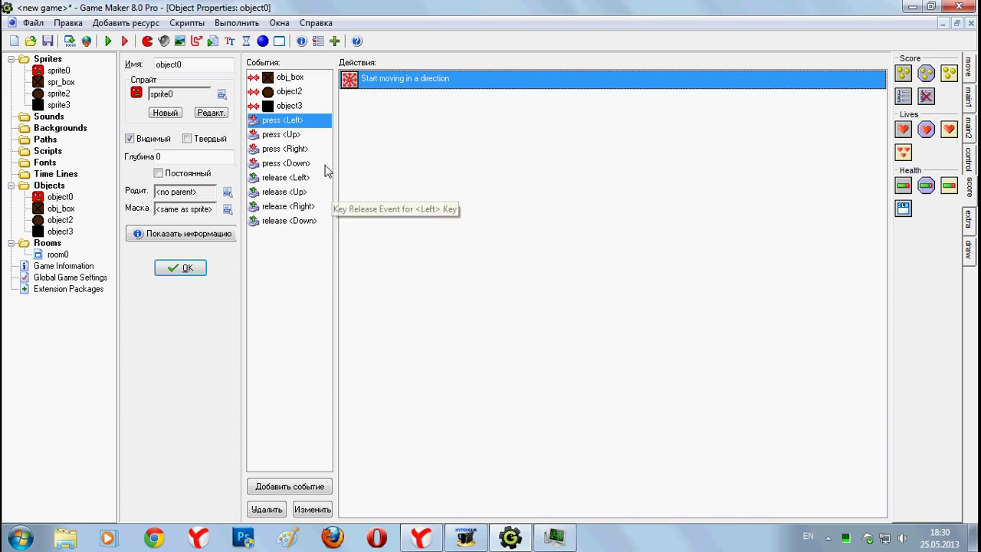
Set the movement speed in object0's Up key press event to 4
left_click(281, 134)
double_click(380, 80)
double_click(482, 321)
type("4")
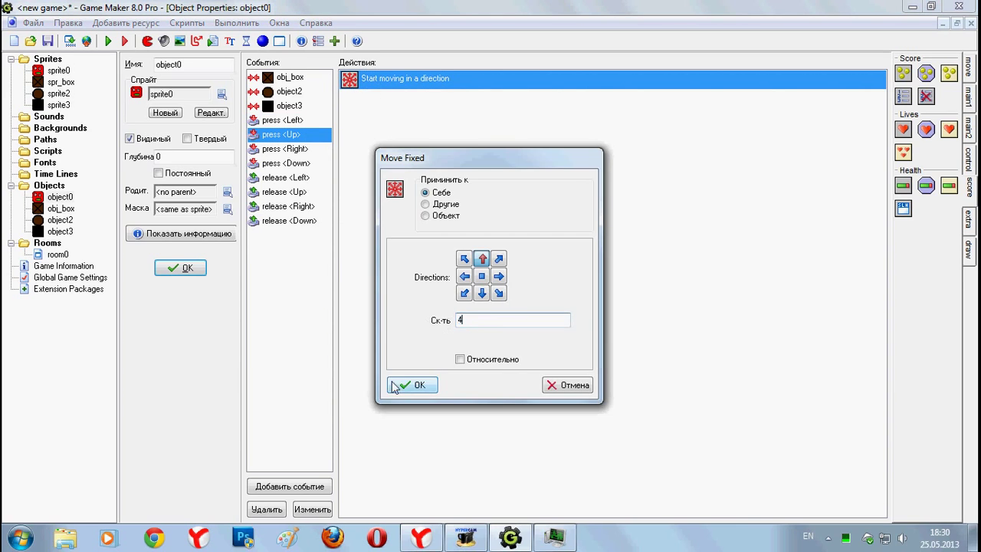
key("Return")
Set the movement speed in object0's Right key press event to 4
left_click(283, 148)
double_click(390, 81)
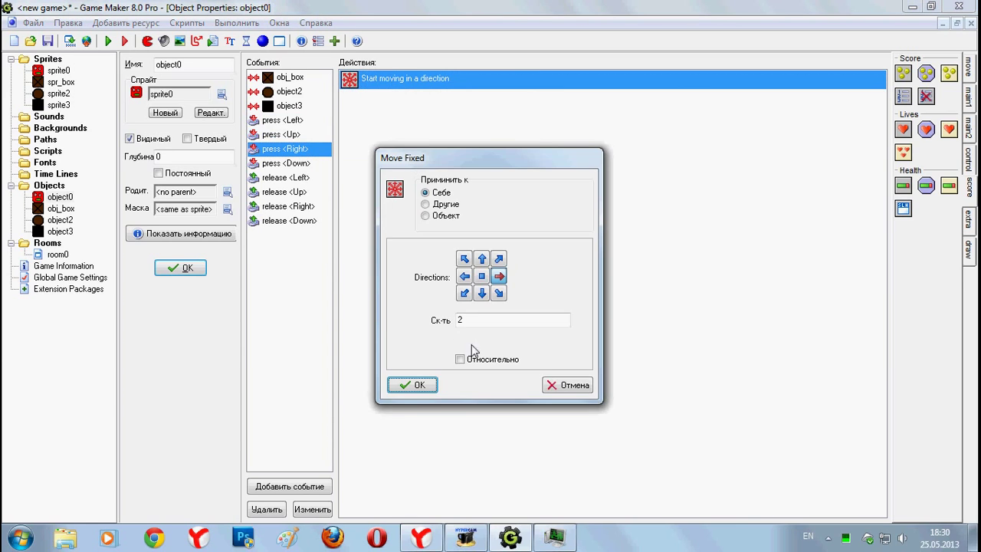
type("4")
left_click(420, 387)
Set the movement speed in object0's Down key press event to 4 and confirm the object's properties
left_click(285, 163)
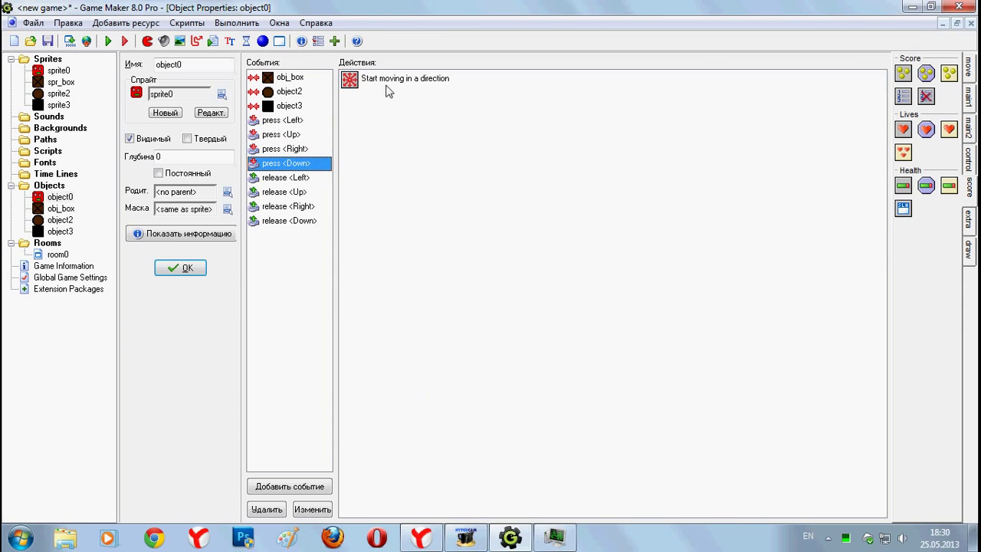
left_click(391, 89)
double_click(393, 91)
double_click(478, 319)
type("4")
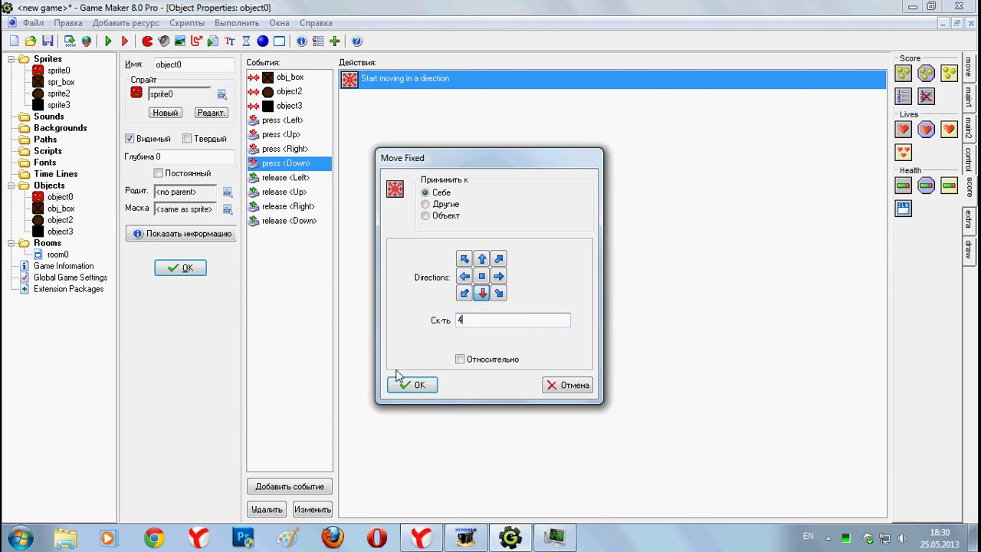
left_click(412, 385)
left_click(180, 267)
left_click(187, 269)
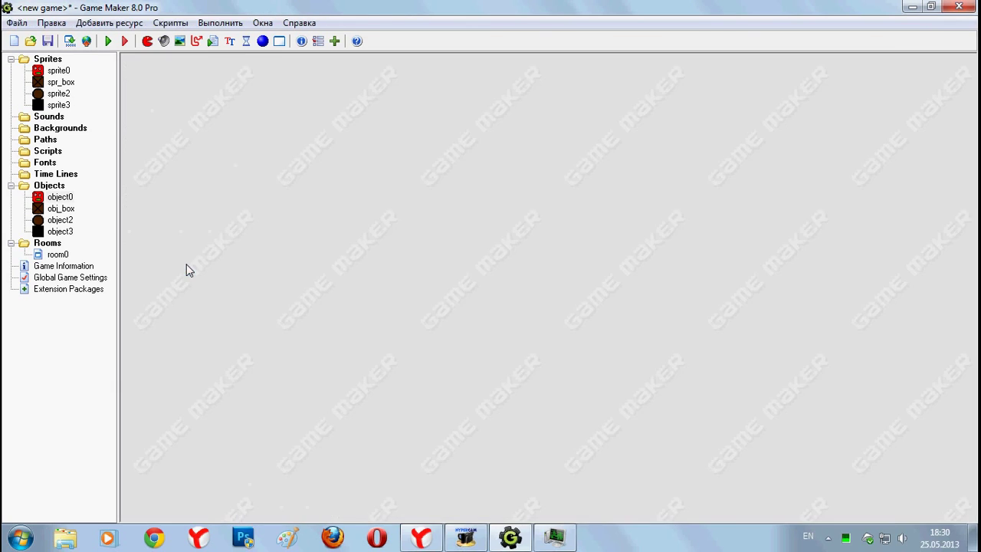
Run the game and steer the face through the maze, collecting the brown circles along the route toward the black square
left_click(107, 42)
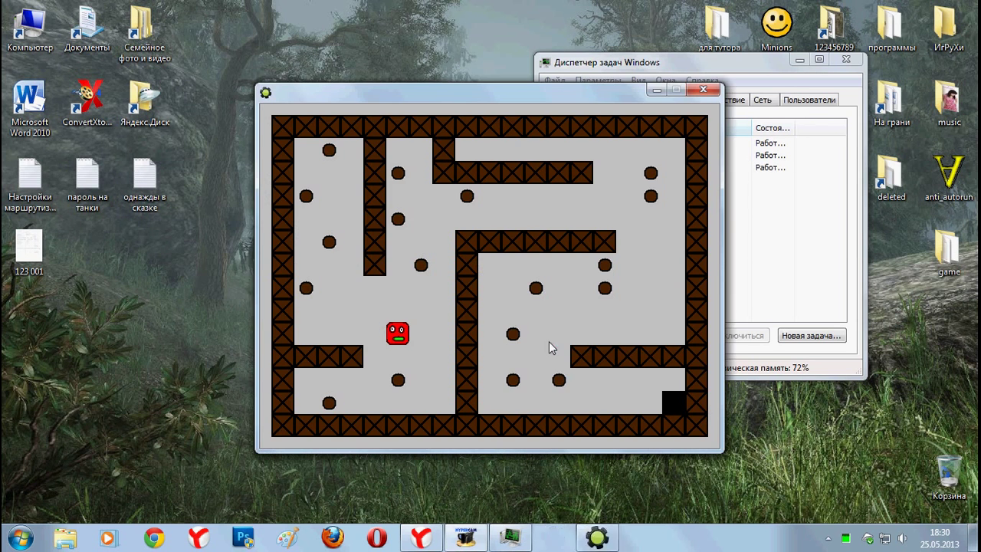
key("Up")
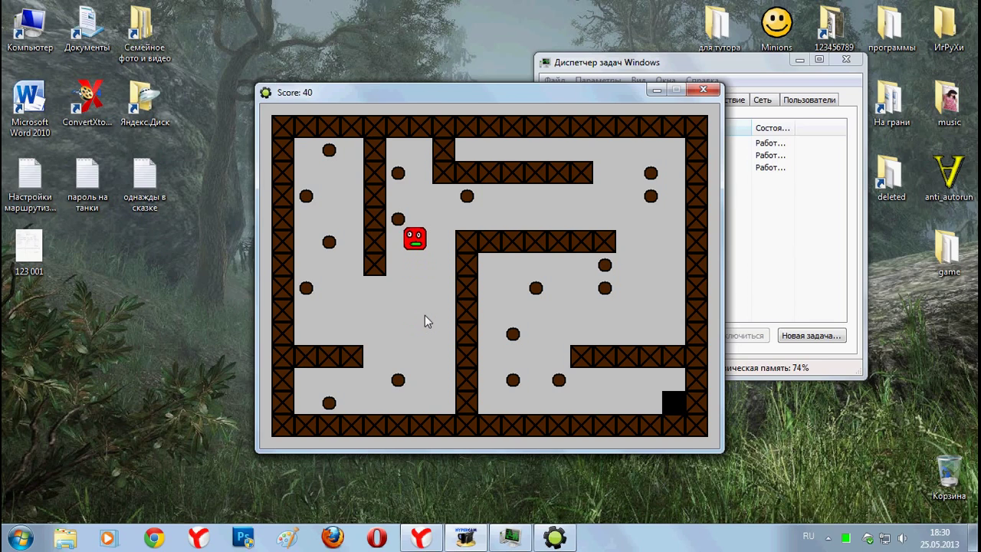
key("Left")
key("Up")
key("Down")
key("Right")
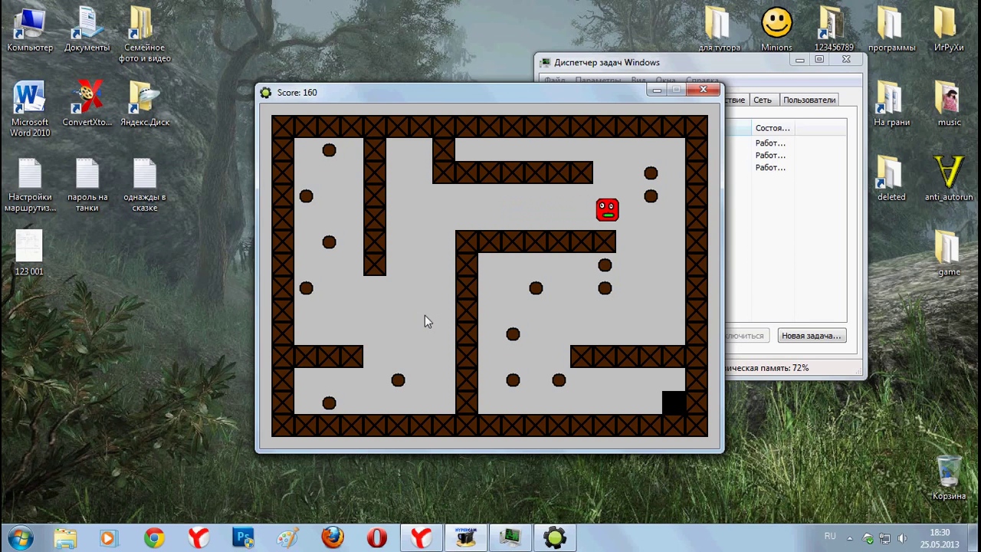
key("Up")
key("Up")
key("Down")
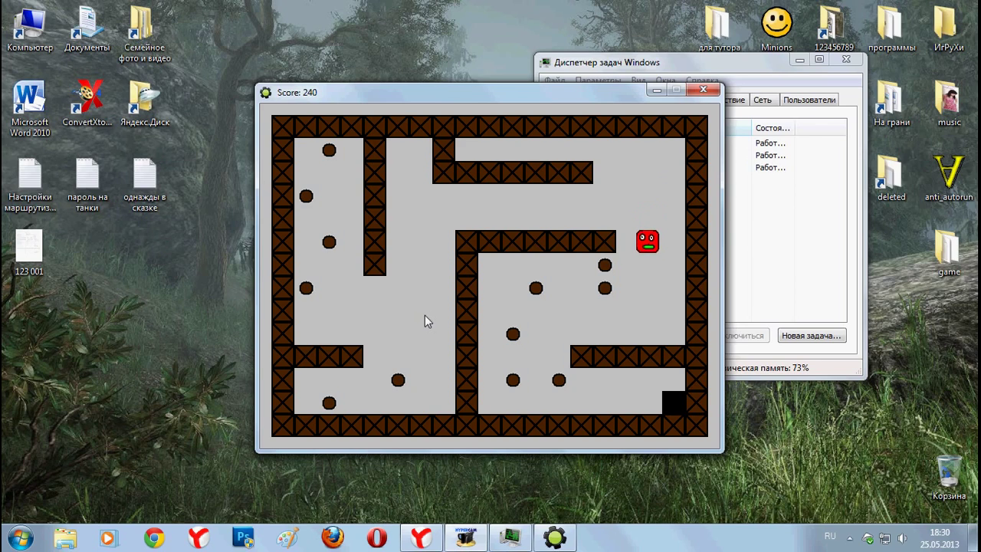
key("Left")
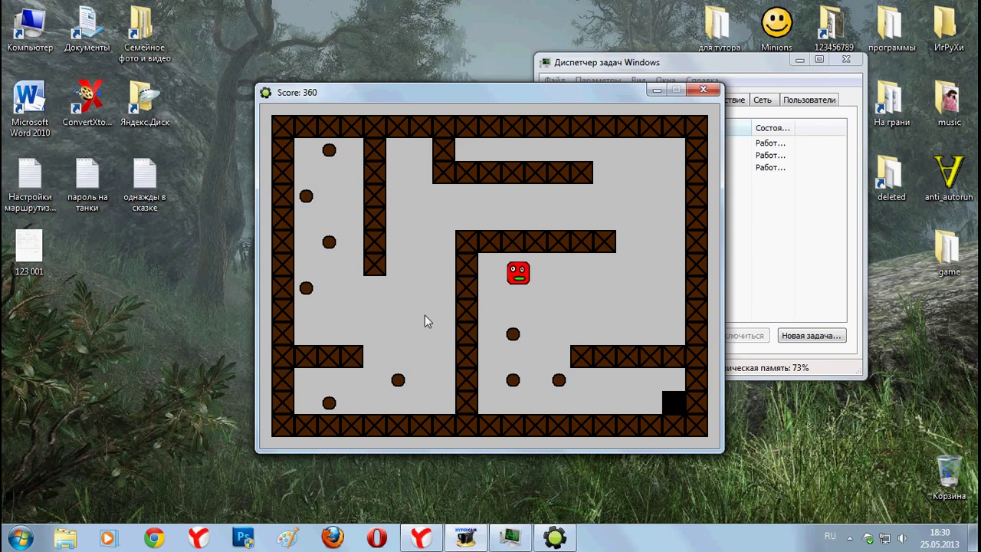
key("Down")
key("Right")
key("Down")
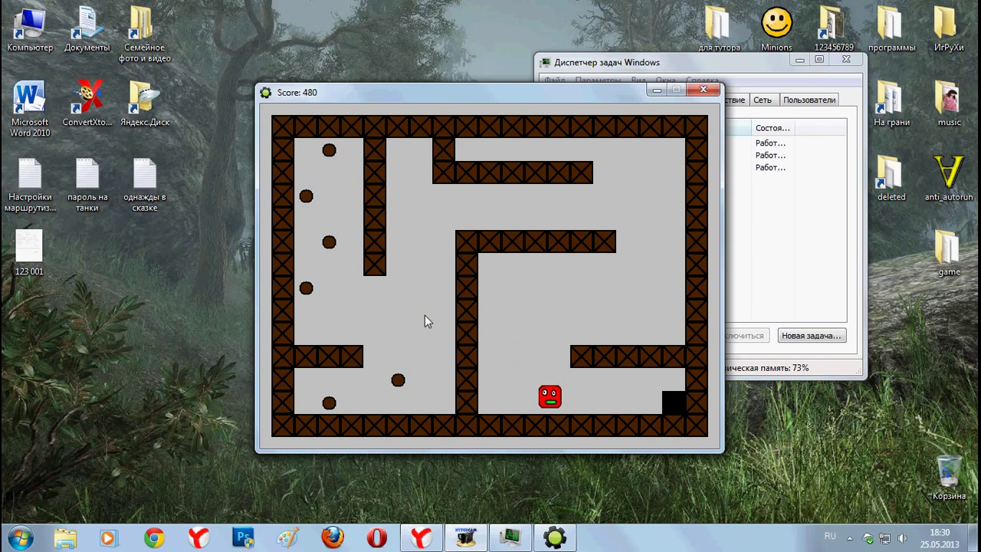
Move the face into the black square, enter a player name in the highscore table, and end the test game
key("Right")
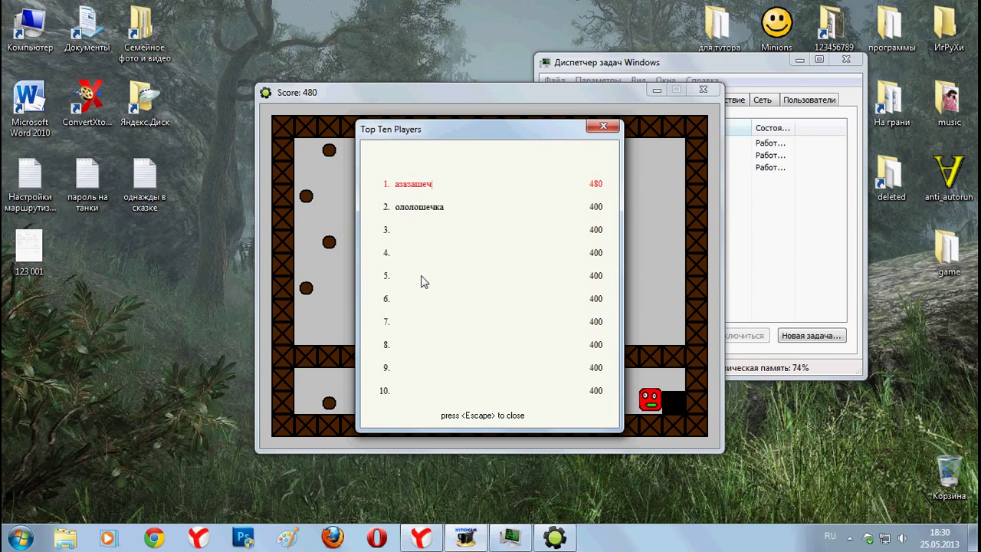
key("Escape")
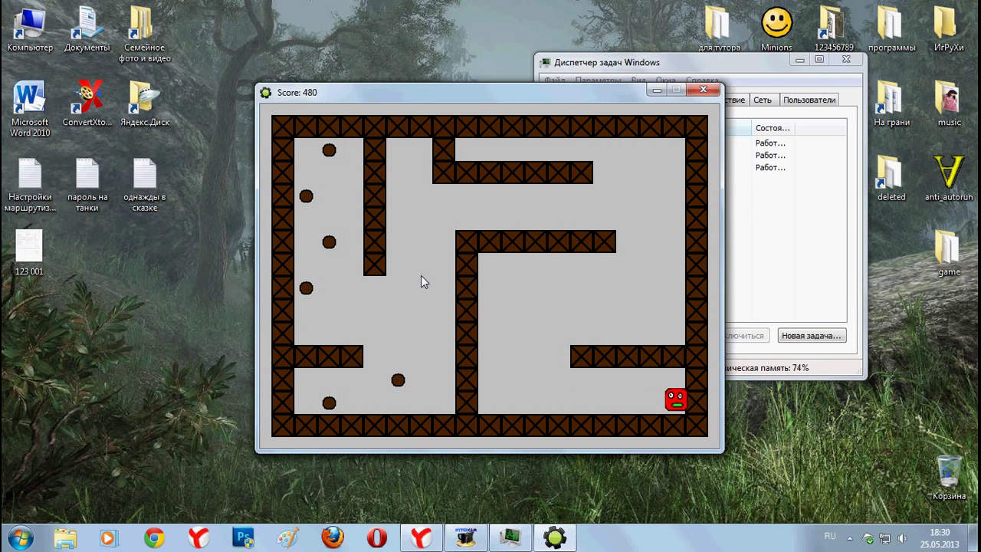
key("Left")
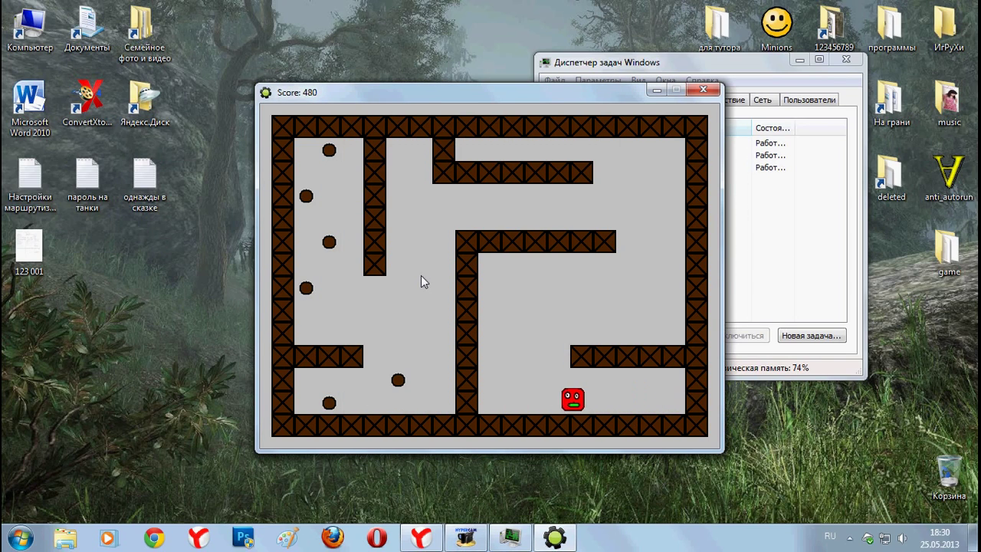
key("Up")
key("Right")
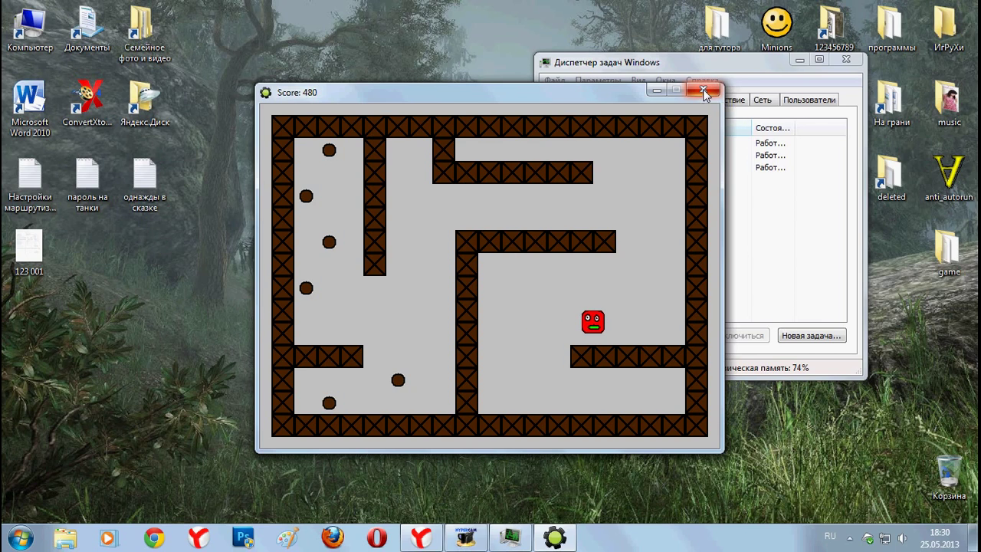
left_click(705, 93)
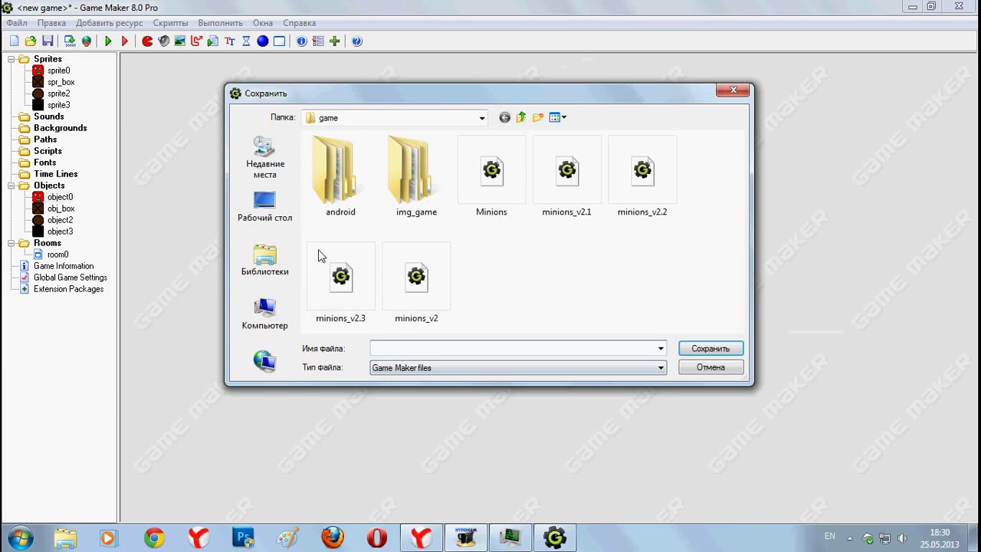
Save the project as игра on the desktop and show the saved file there
left_click(272, 212)
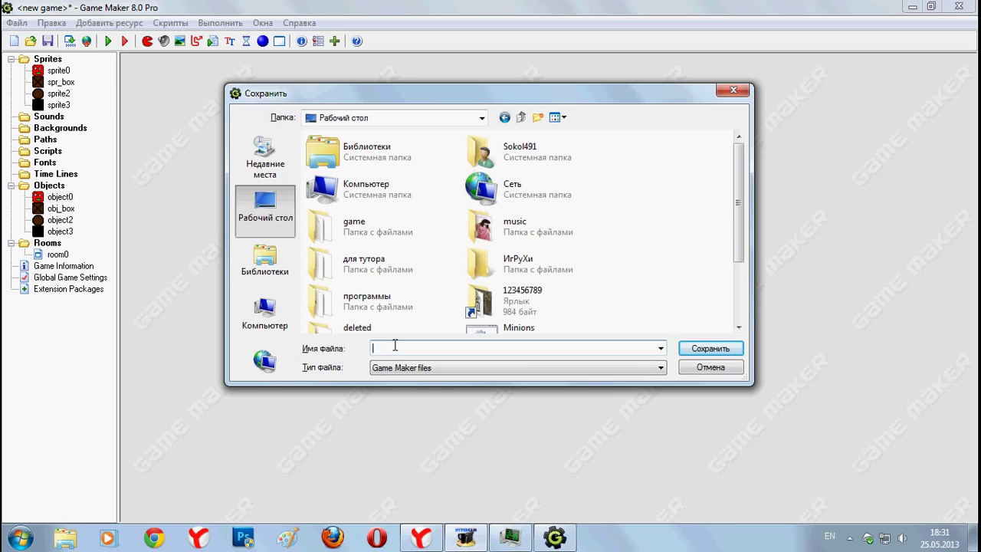
key("alt+shift")
type("игра")
left_click(708, 348)
key("super+d")
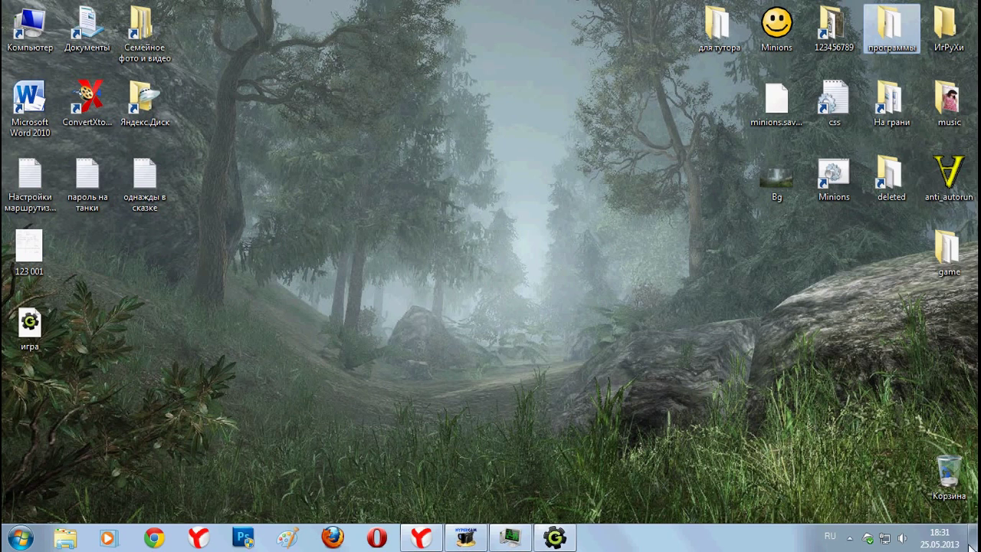
Return to Game Maker and export the game as a standalone executable named игра on the desktop
left_click(571, 539)
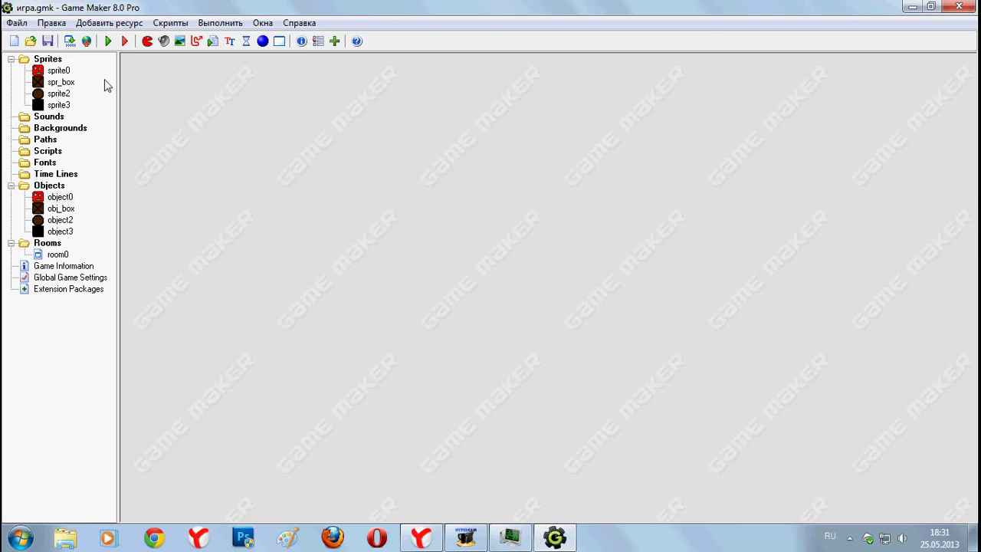
left_click(70, 42)
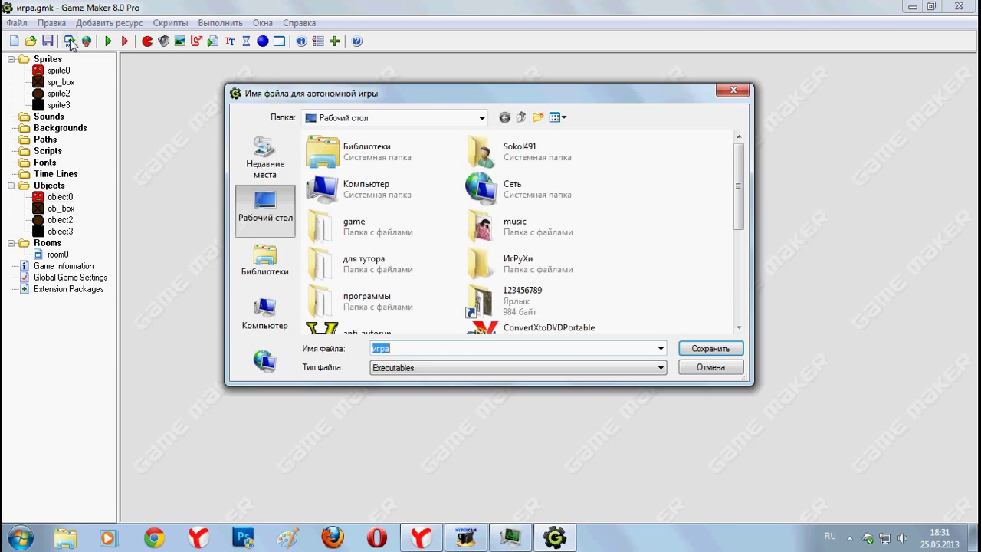
left_click(708, 348)
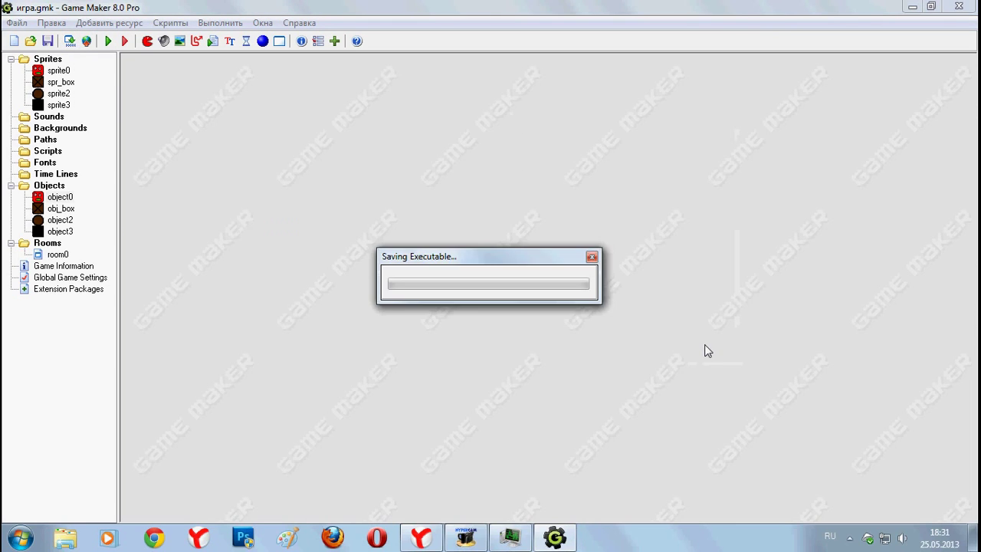
Check the file type in the properties of the exported игра executable on the desktop
key("super+d")
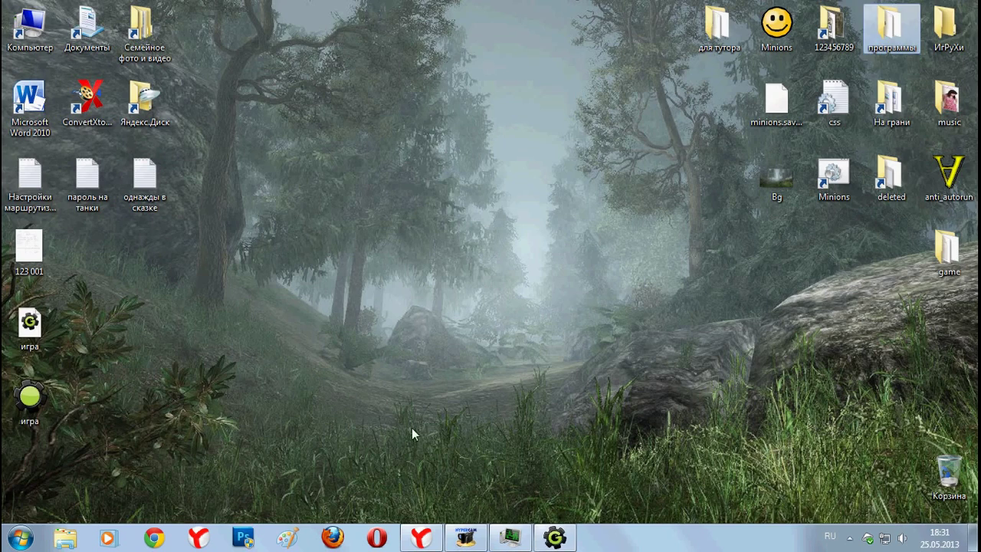
left_click(34, 404)
right_click(33, 404)
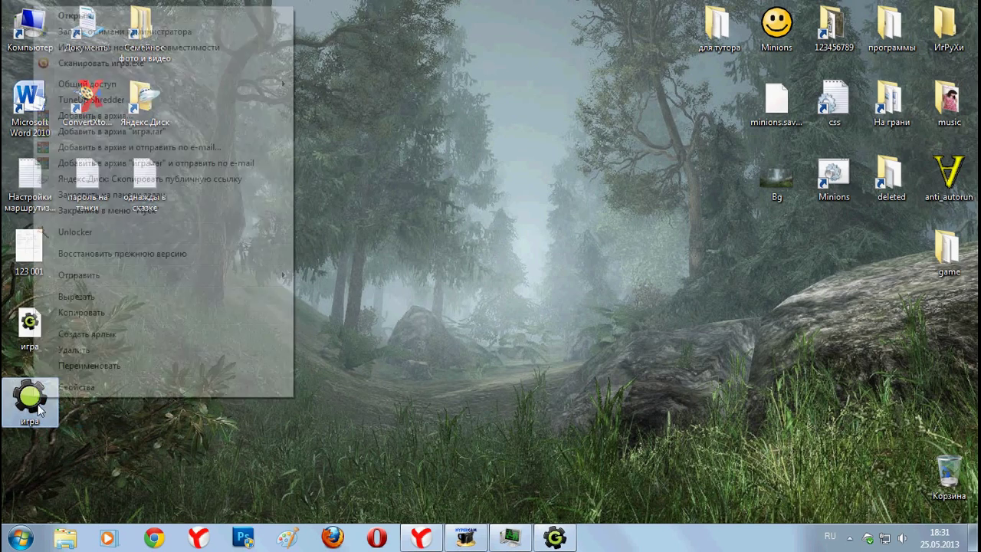
left_click(54, 389)
double_click(189, 245)
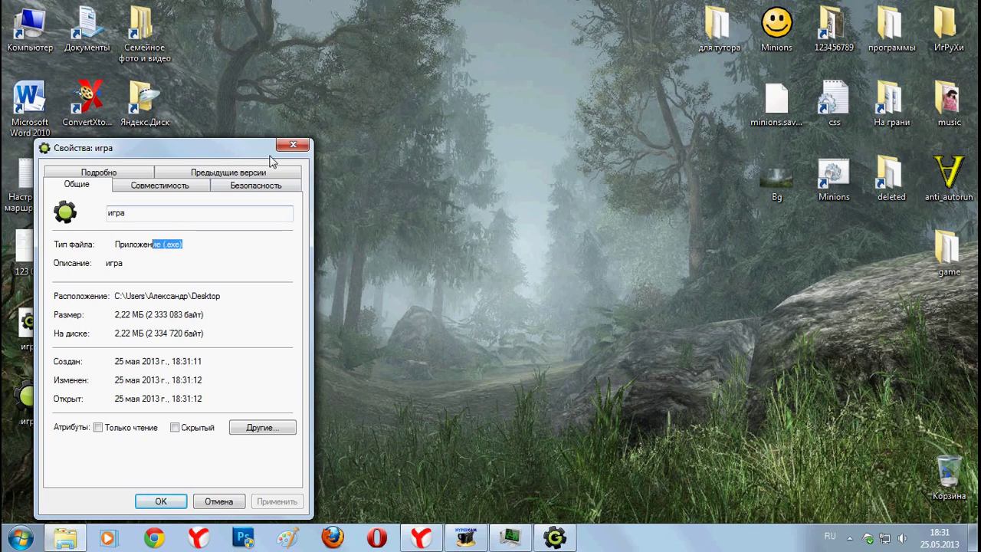
left_click(292, 145)
Return to Game Maker and review the Game Information and the Global Game Settings up to the loading options
left_click(555, 538)
double_click(61, 266)
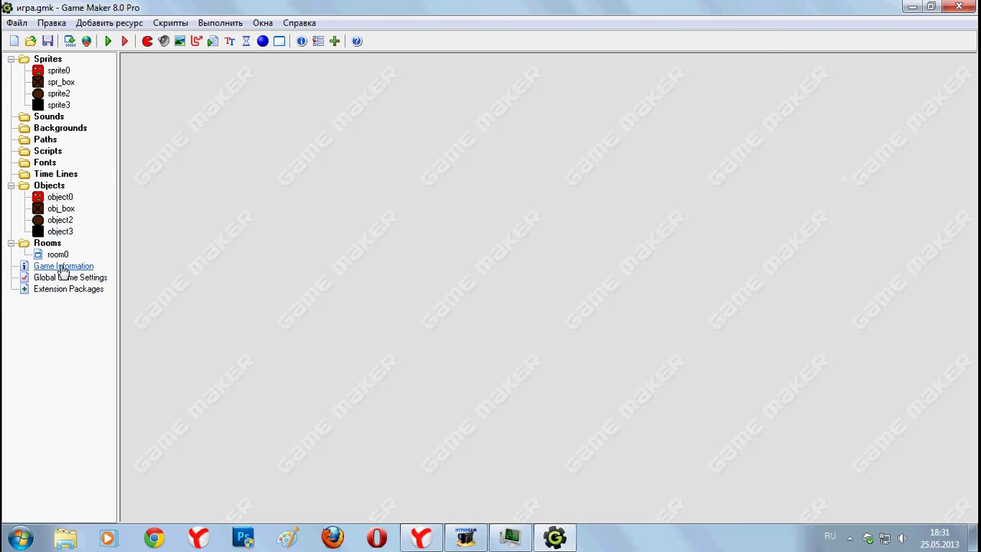
left_click(747, 43)
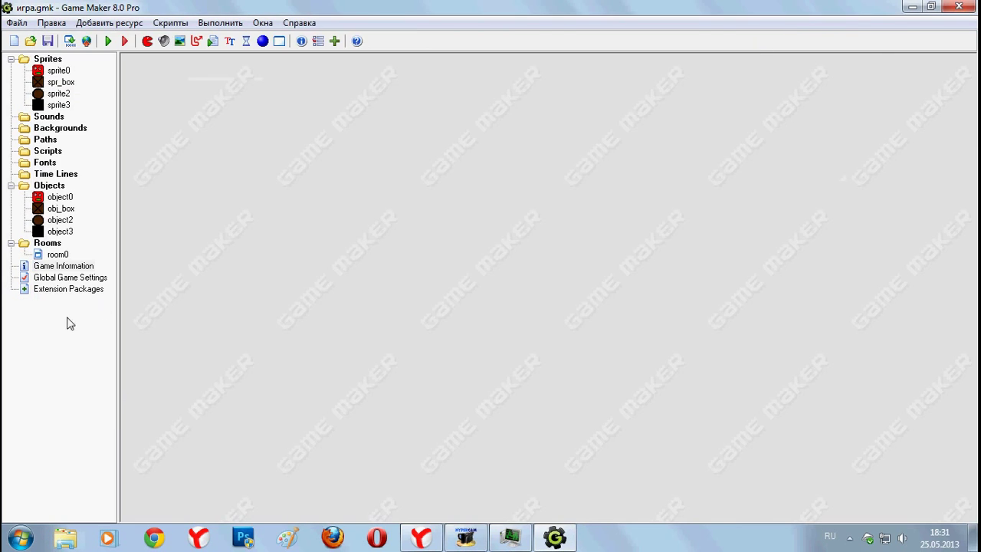
double_click(63, 279)
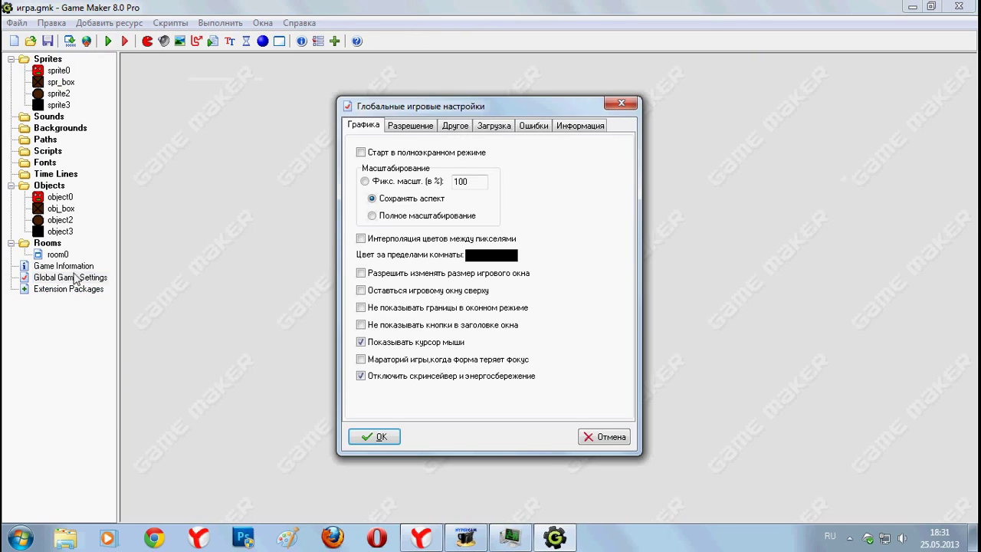
left_click(412, 129)
left_click(452, 128)
left_click(495, 127)
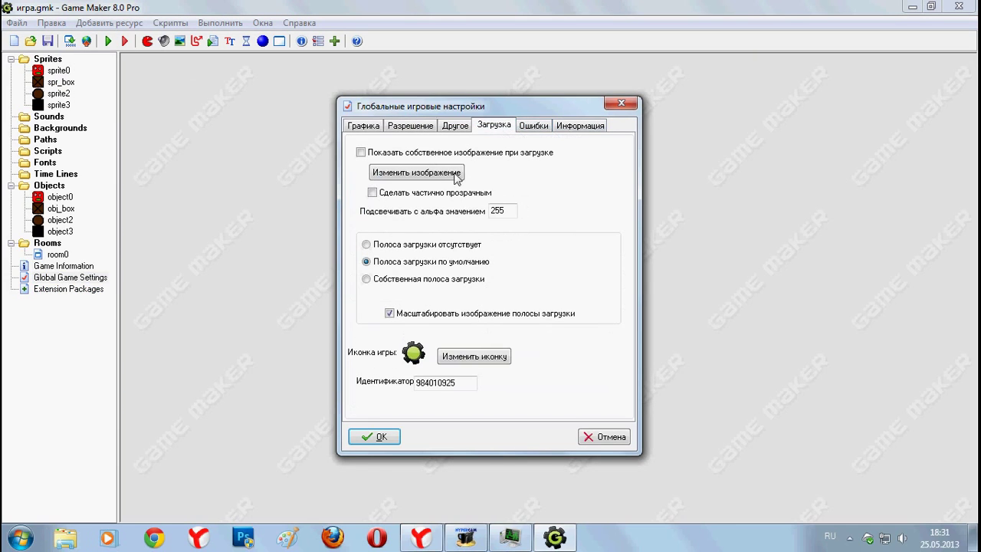
Look at the game icon chooser and try a custom loading image with partial transparency and a custom loading bar
left_click(464, 359)
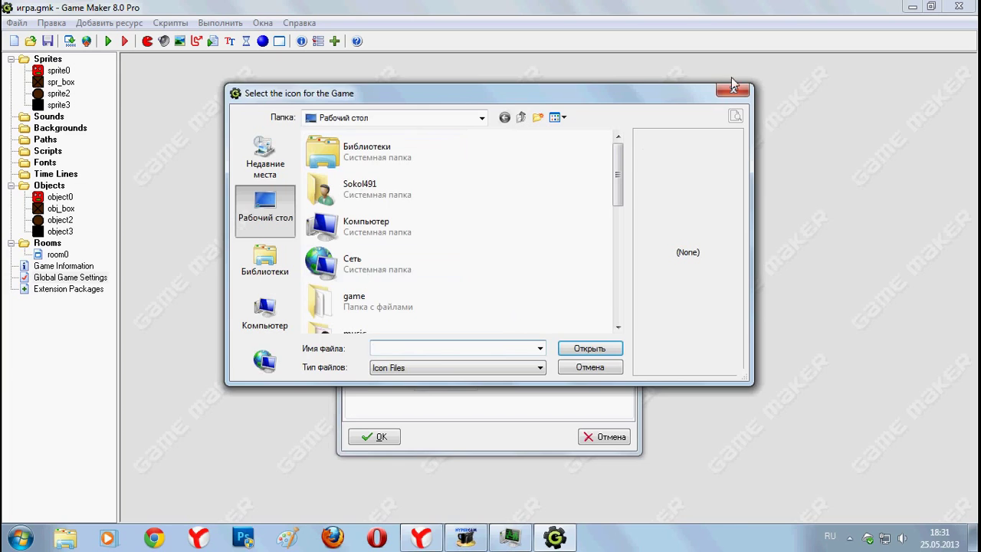
left_click(733, 88)
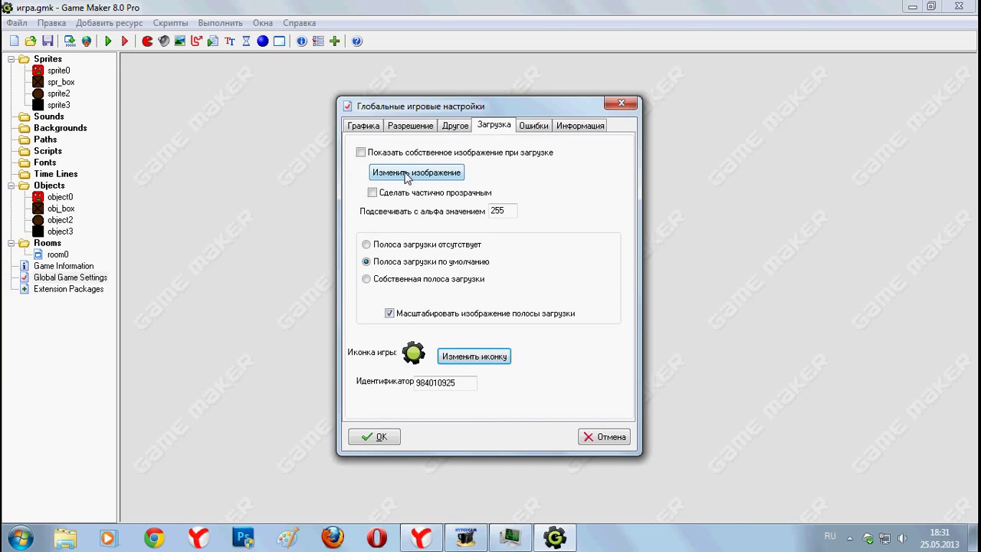
left_click(367, 279)
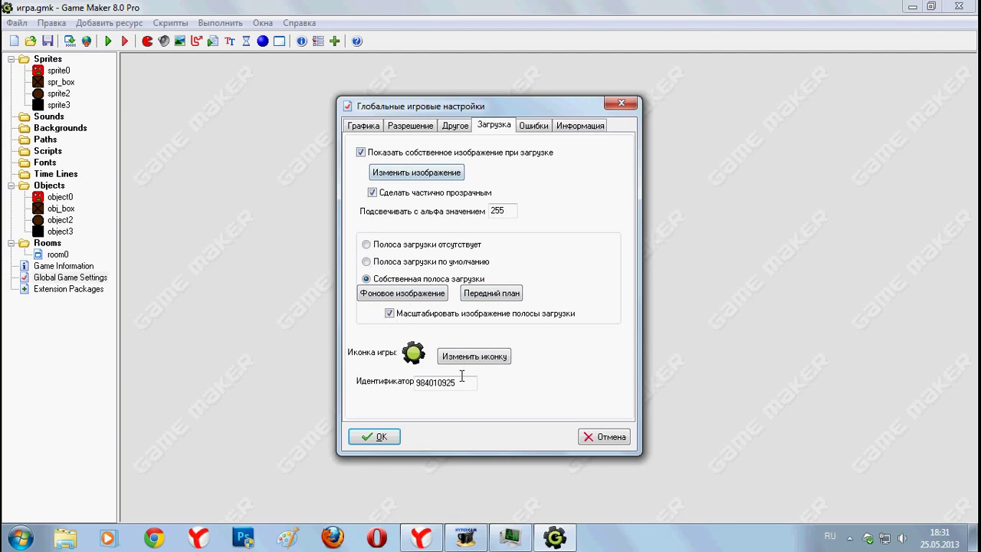
left_click(622, 103)
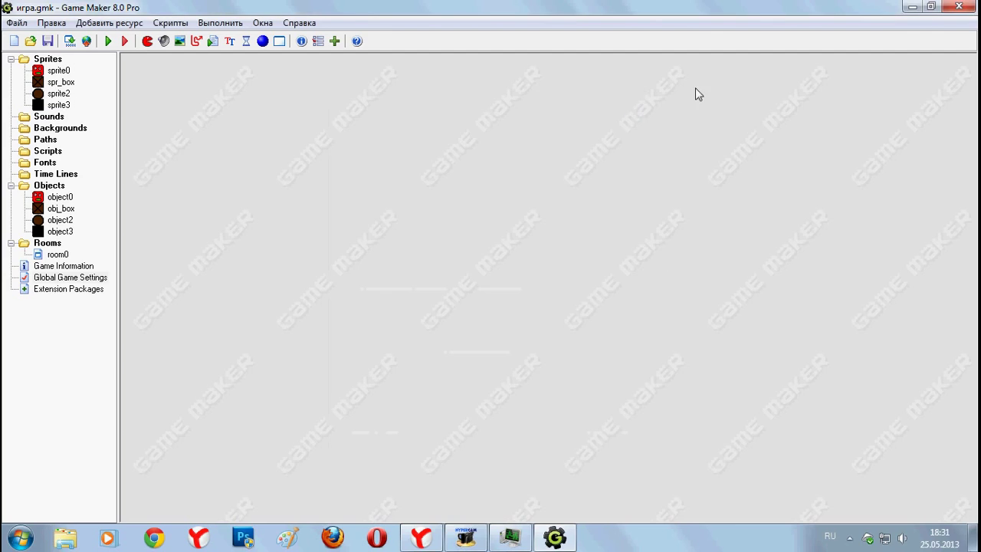
Close Game Maker and switch to the browser to show the author's VK profile and YouTube channel
left_click(959, 7)
left_click(420, 537)
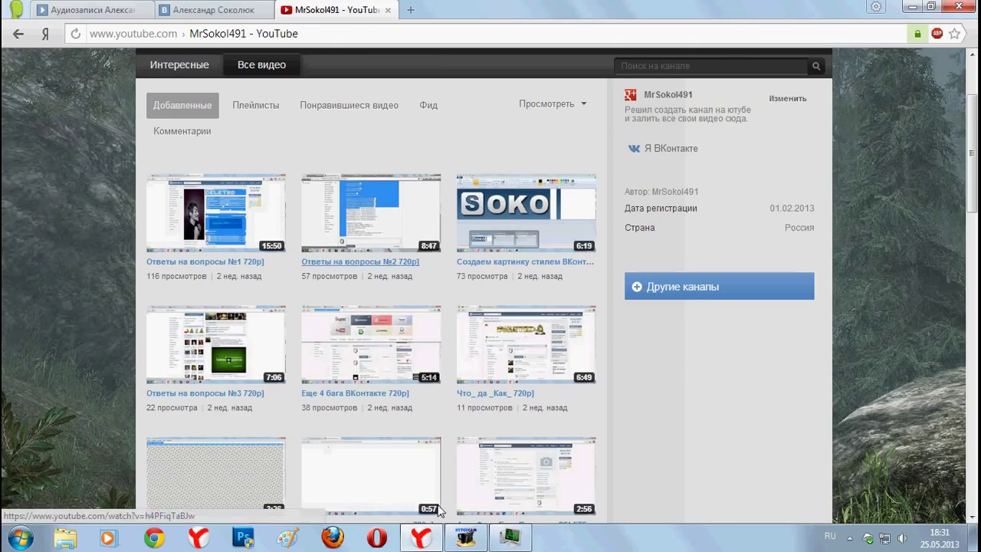
left_click(206, 9)
left_click(306, 35)
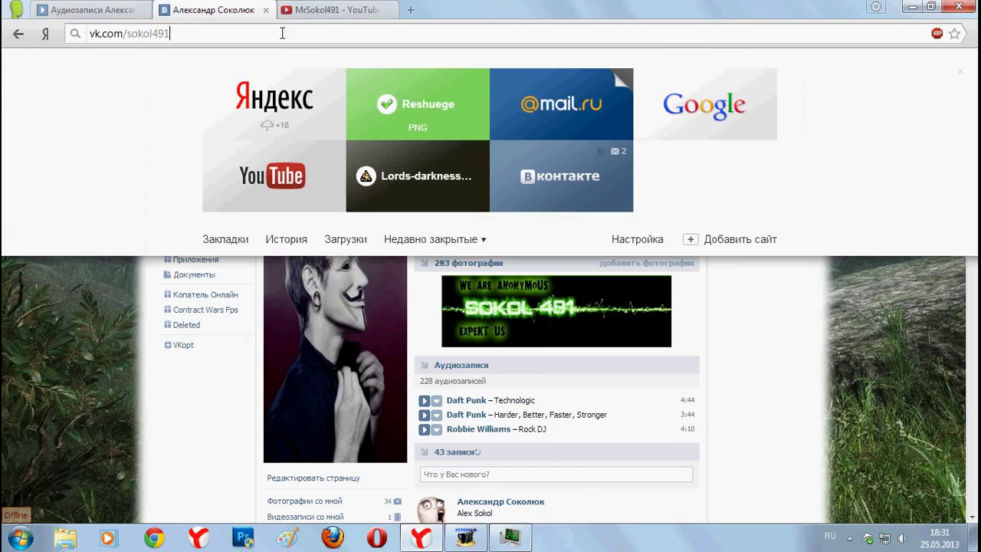
left_click(779, 370)
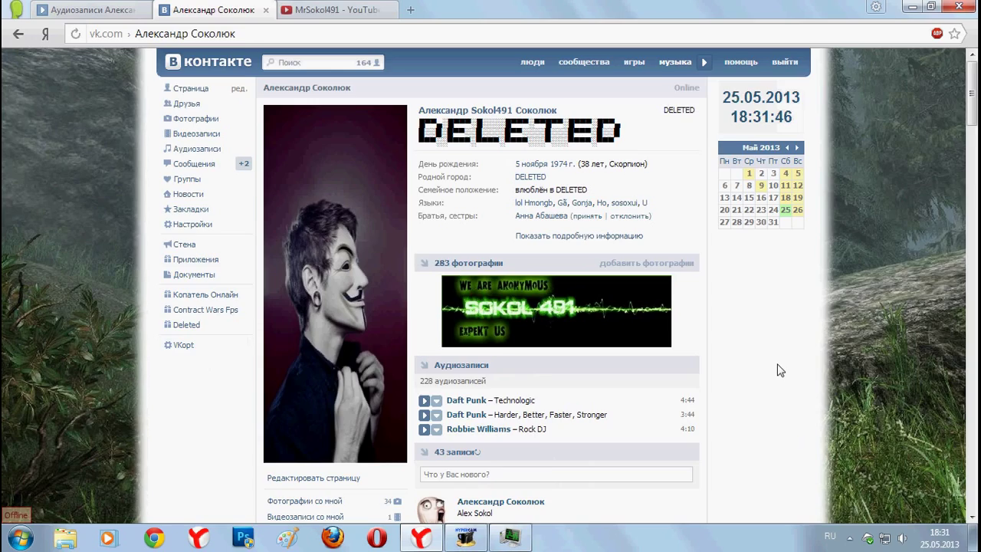
left_click(364, 10)
left_click(363, 35)
left_click(364, 34)
left_click(228, 11)
scroll(537, 414, "down", 3)
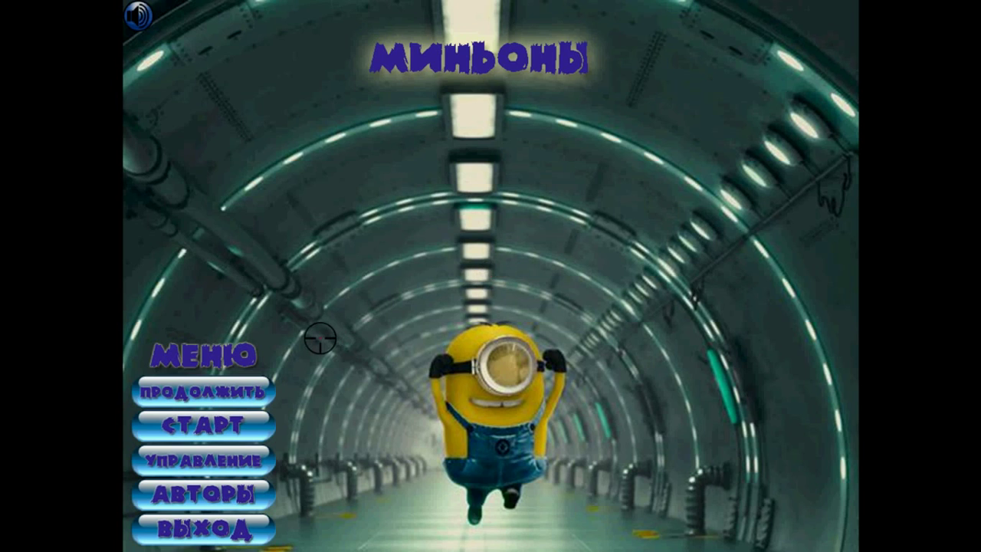
Start a new Миньоны game and confirm Миньон 1 as the character
left_click(247, 421)
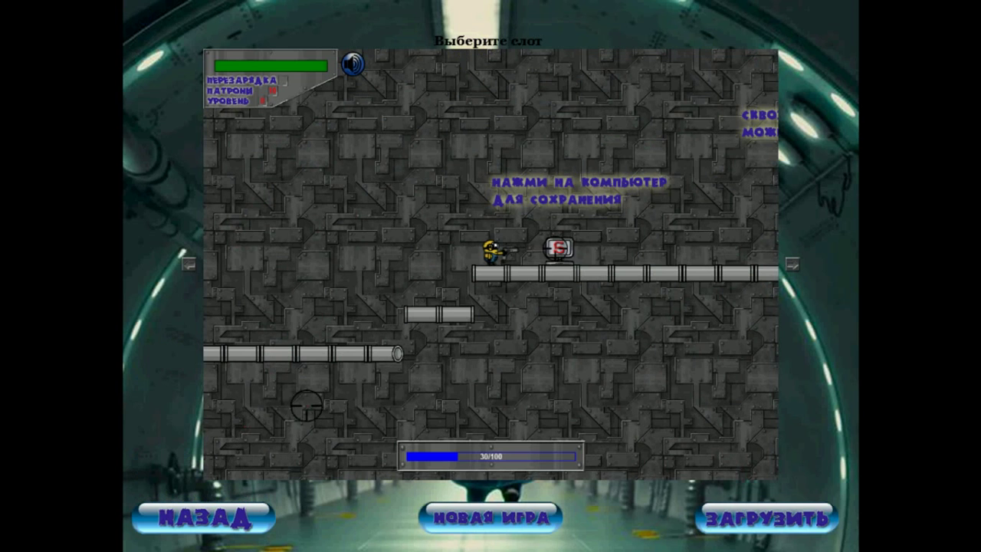
left_click(475, 524)
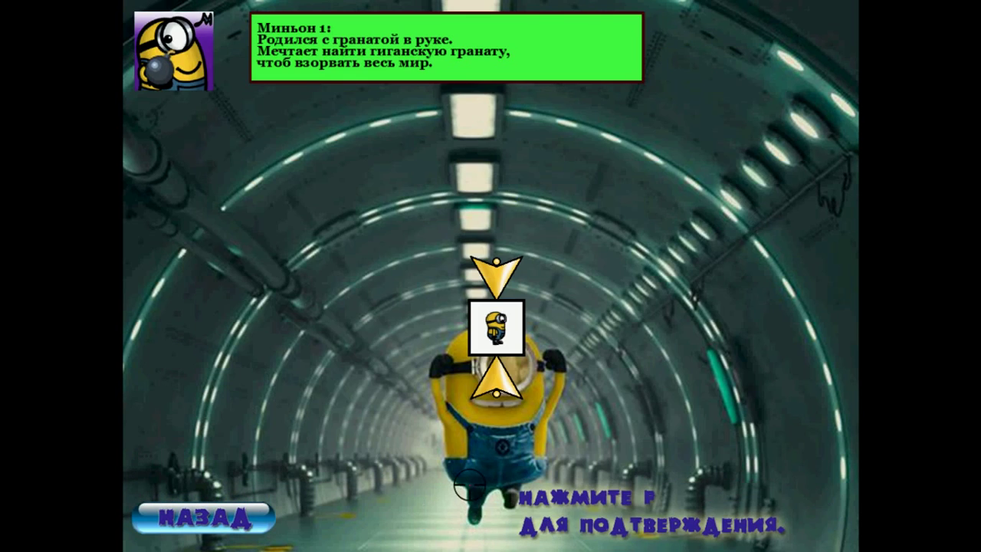
key("p")
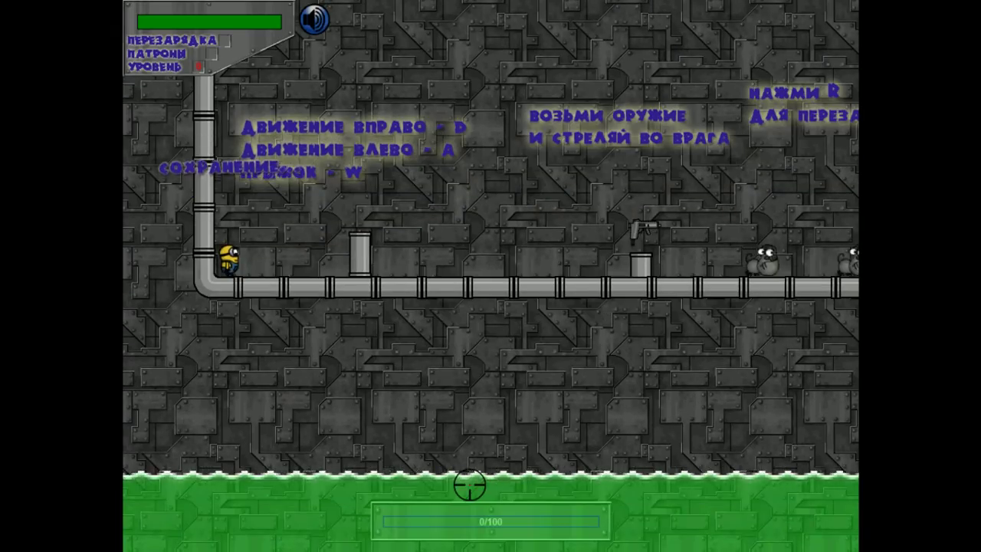
Play the opening level, jumping over the pipe, taking the weapon, shooting at the enemies and heading for the bananas
key("d")
key("w")
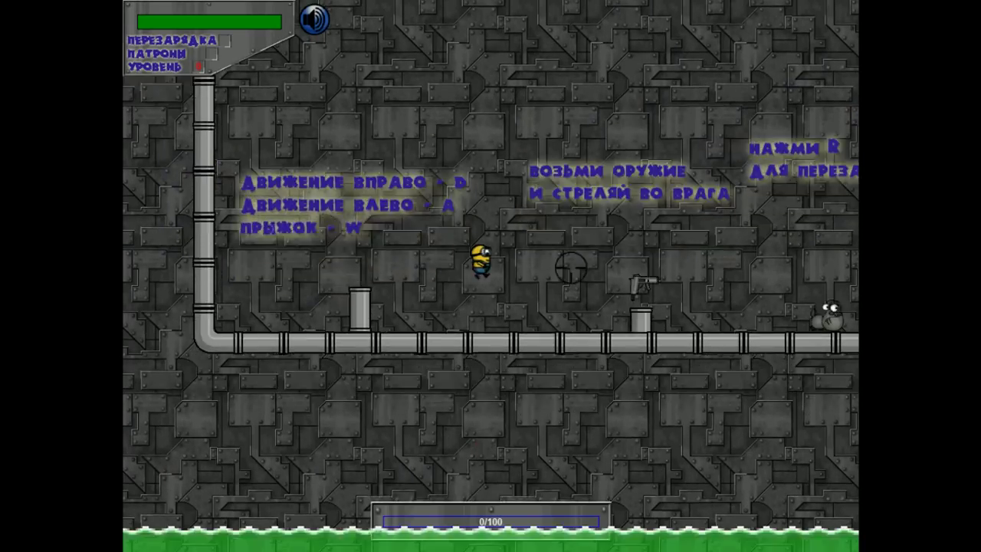
key("d")
key("w")
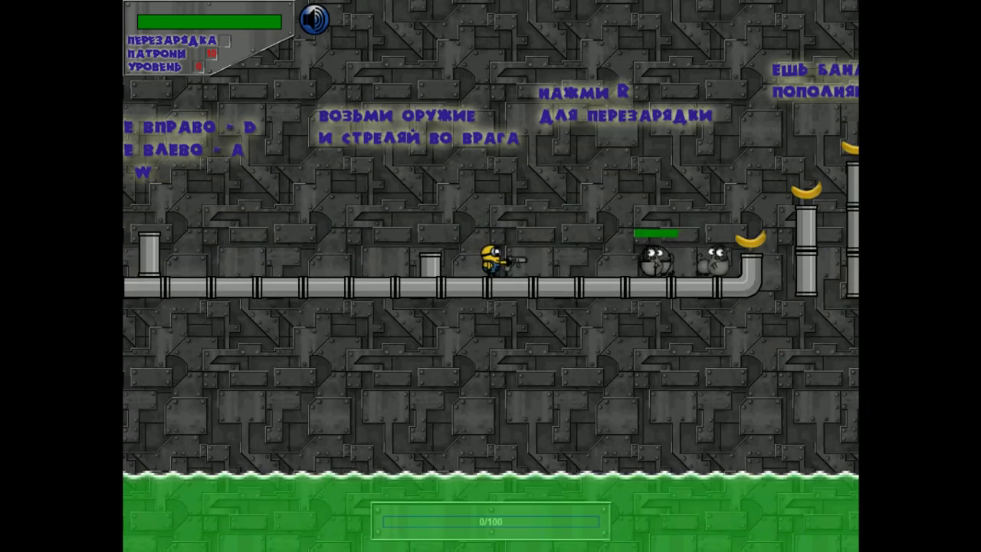
left_click(655, 261)
key("d")
key("w")
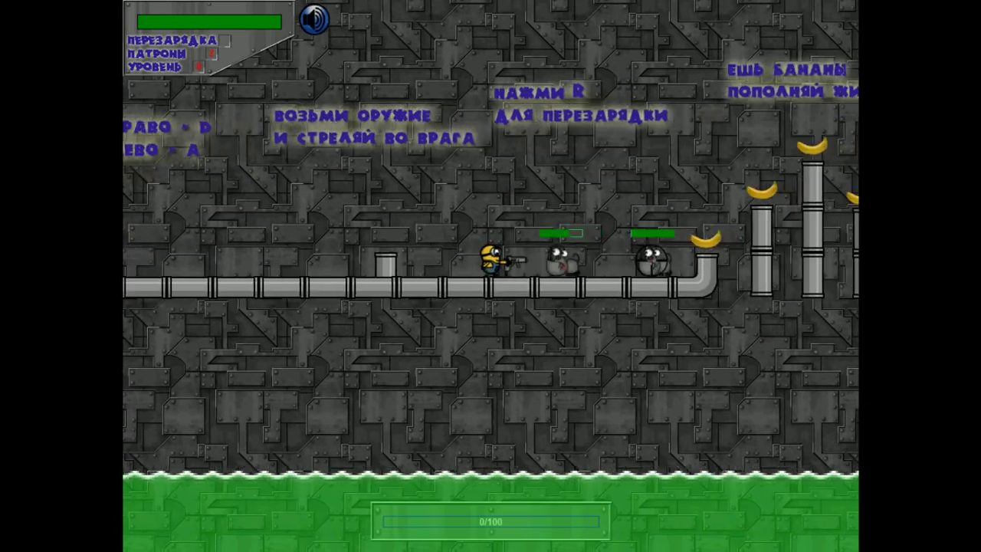
key("d")
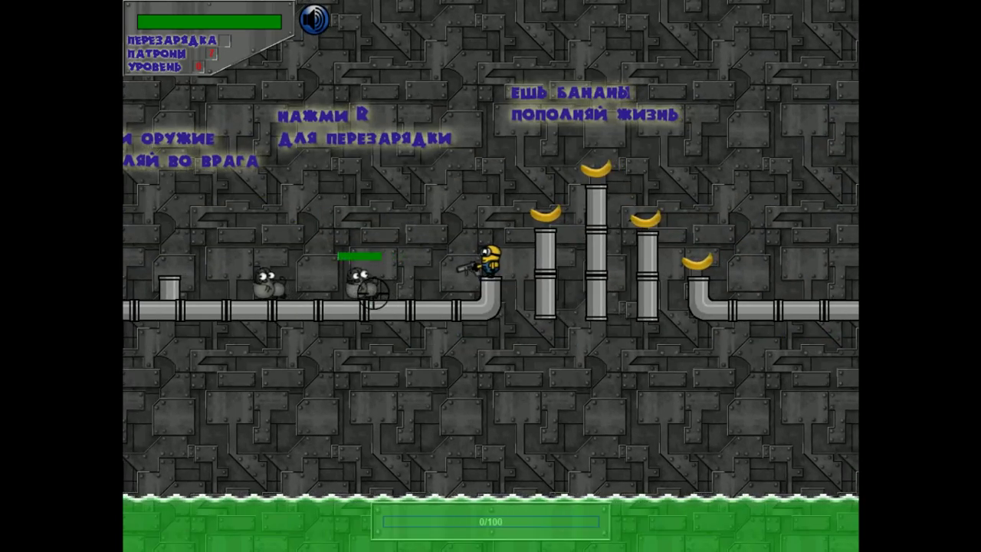
Try leaving to the main menu and continuing the level, then return to the menu and quit the Миньоны game
key("Escape")
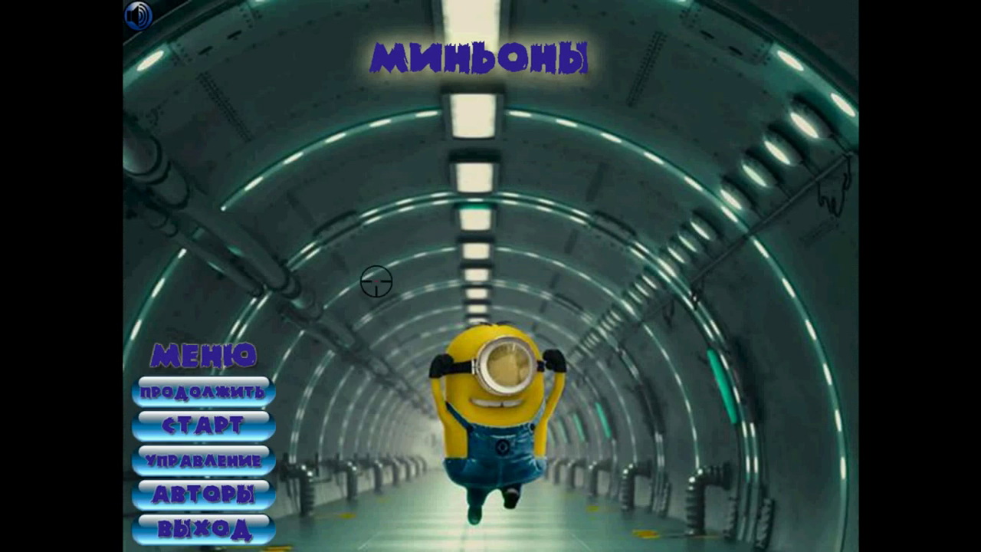
left_click(206, 392)
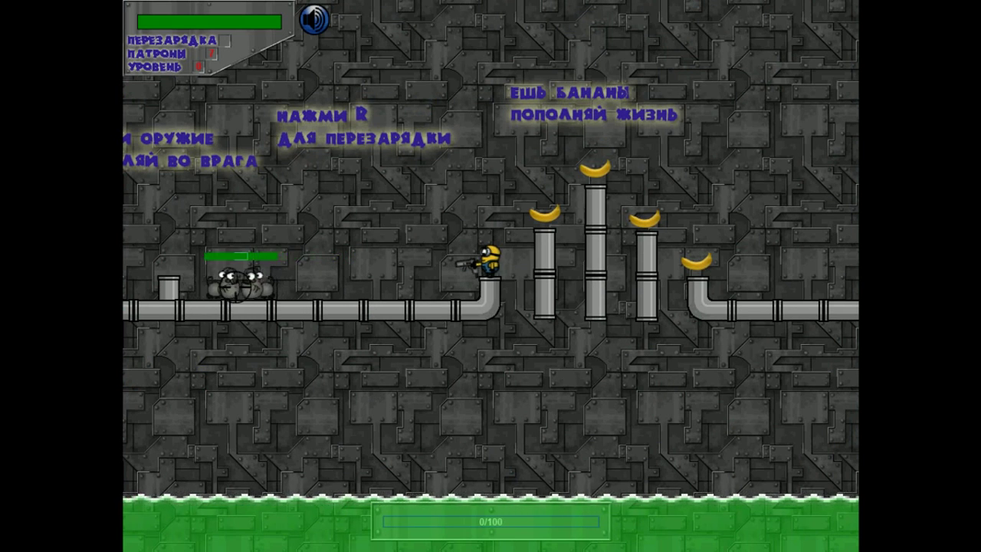
left_click(230, 285)
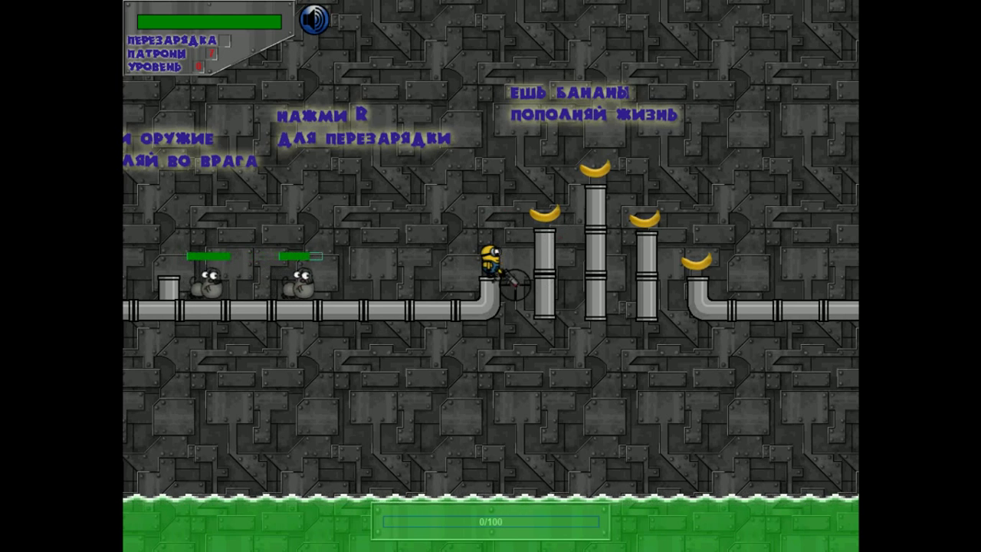
key("Escape")
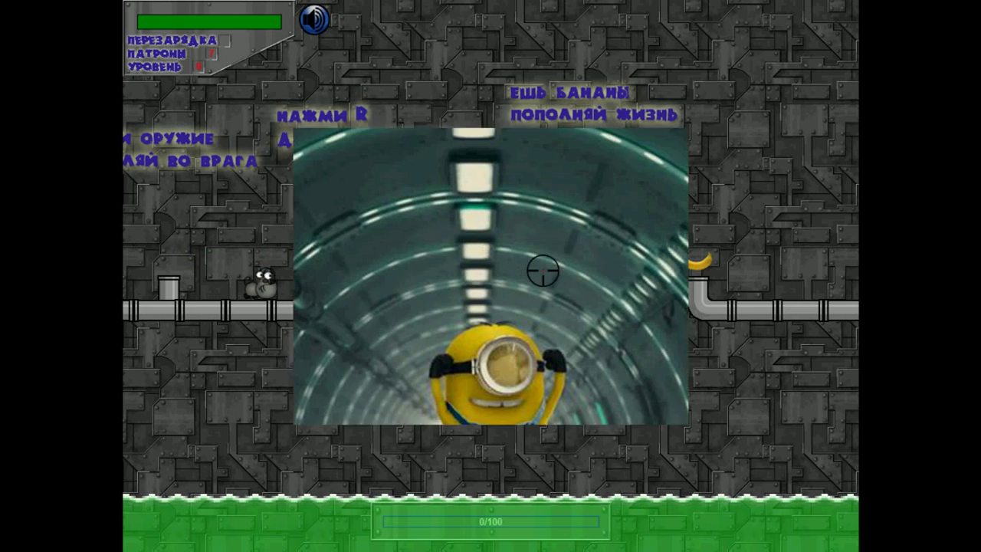
left_click(240, 530)
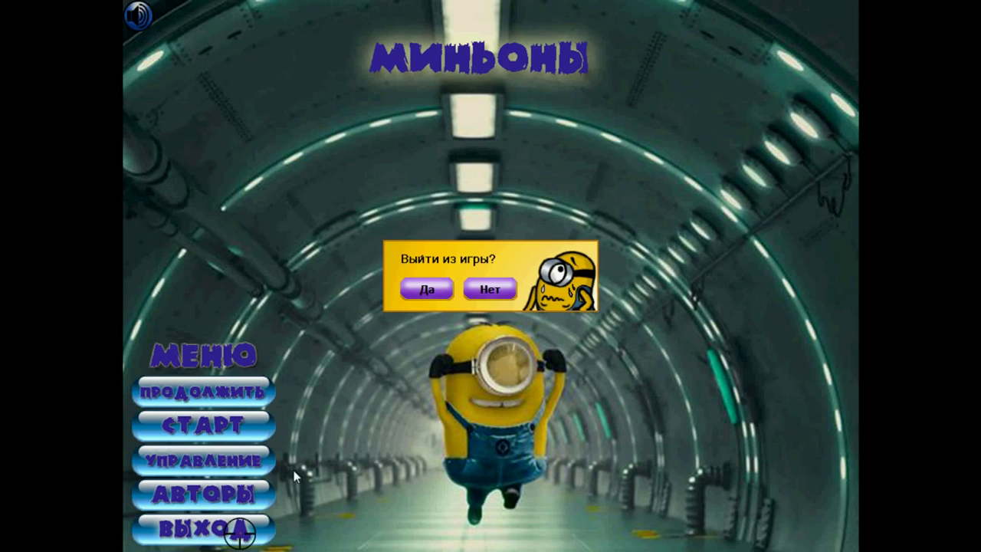
left_click(438, 292)
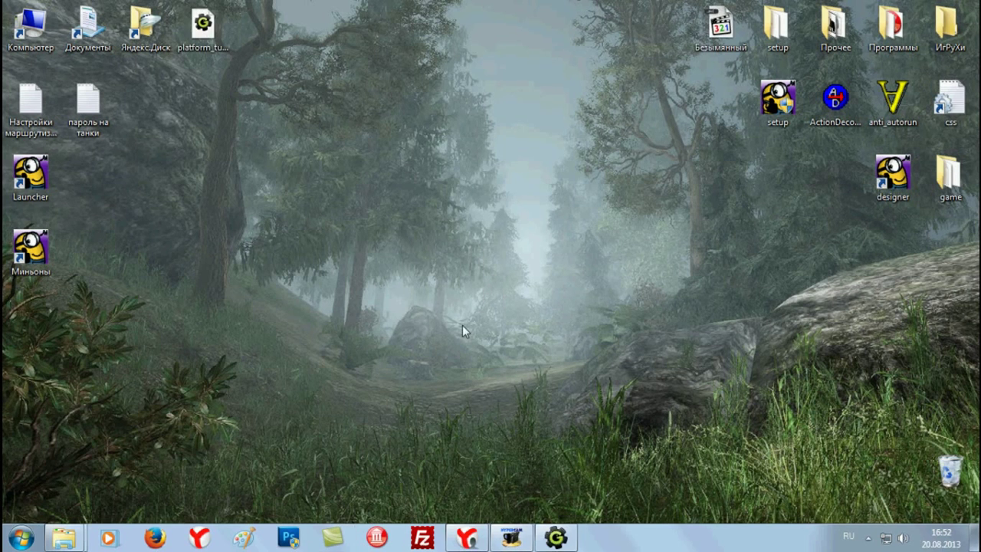
Switch to Game Maker and test-run the platform_tutor game, moving and jumping with the hero among the blocks before closing it
left_click(560, 528)
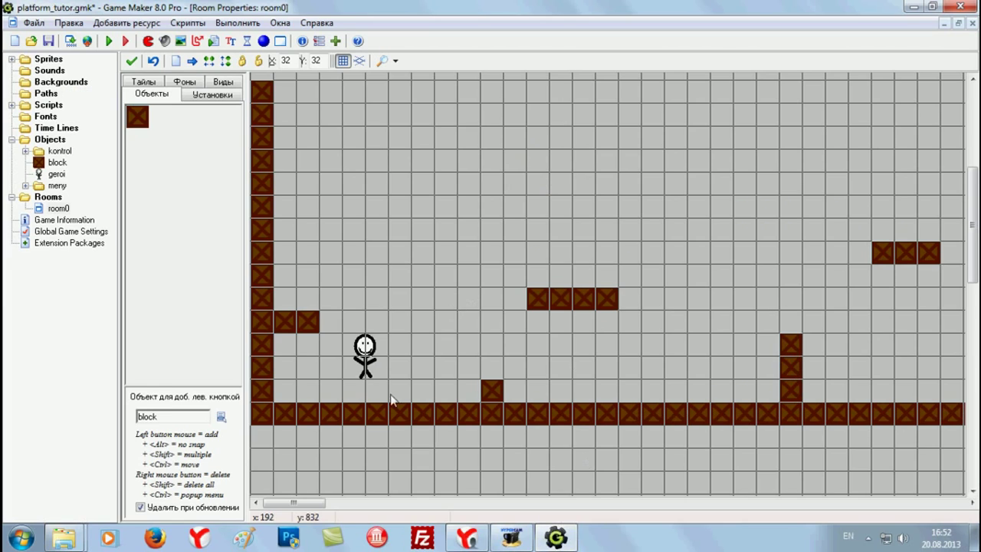
left_click(108, 42)
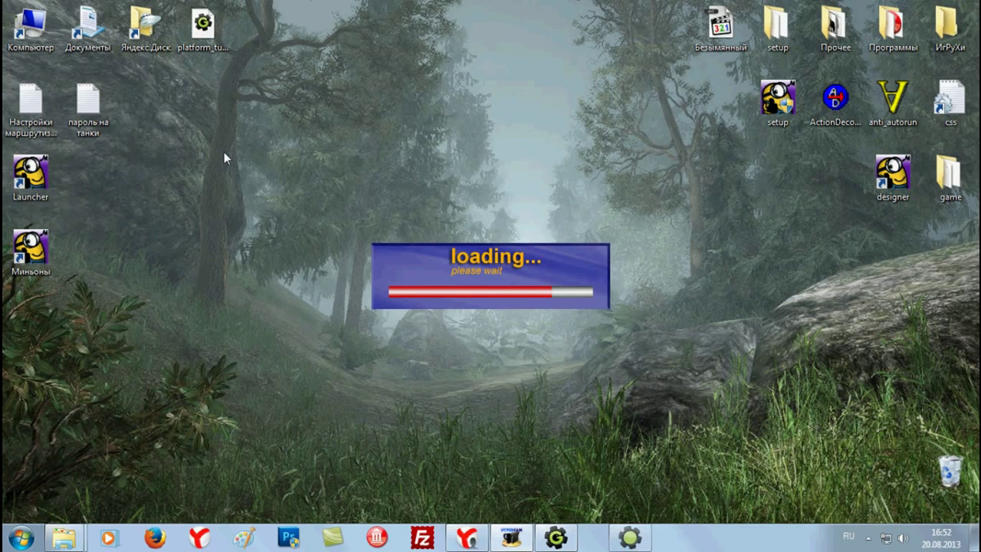
key("Up")
key("Right")
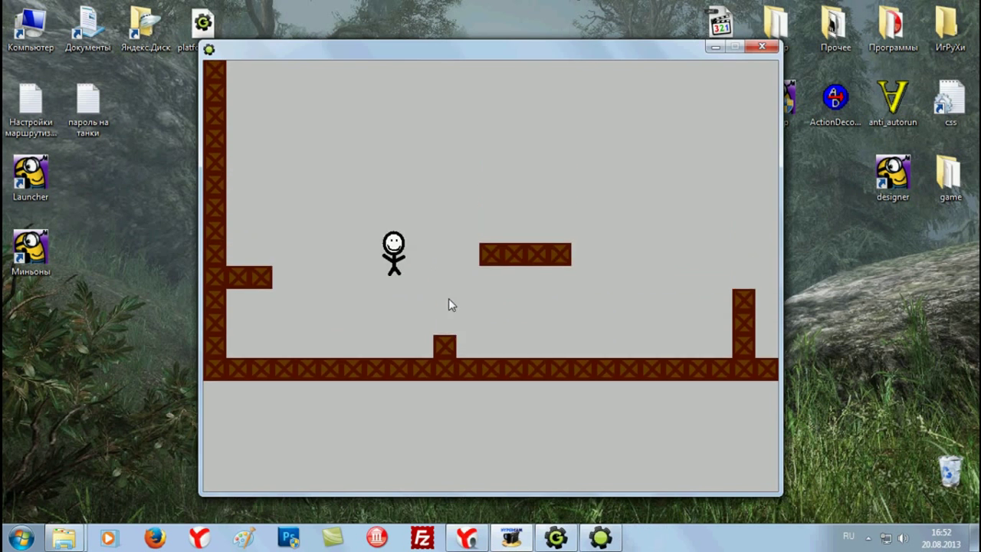
key("Right")
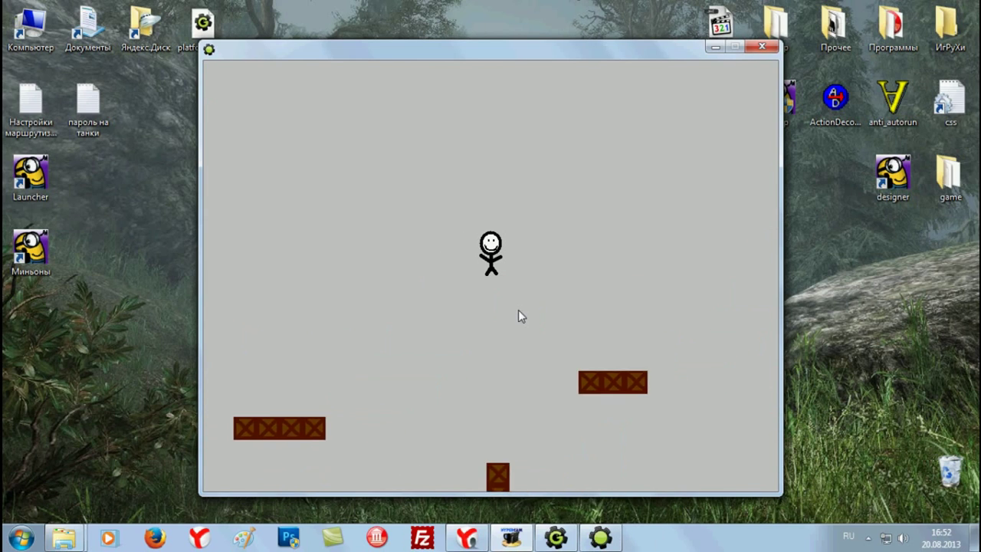
key("Up")
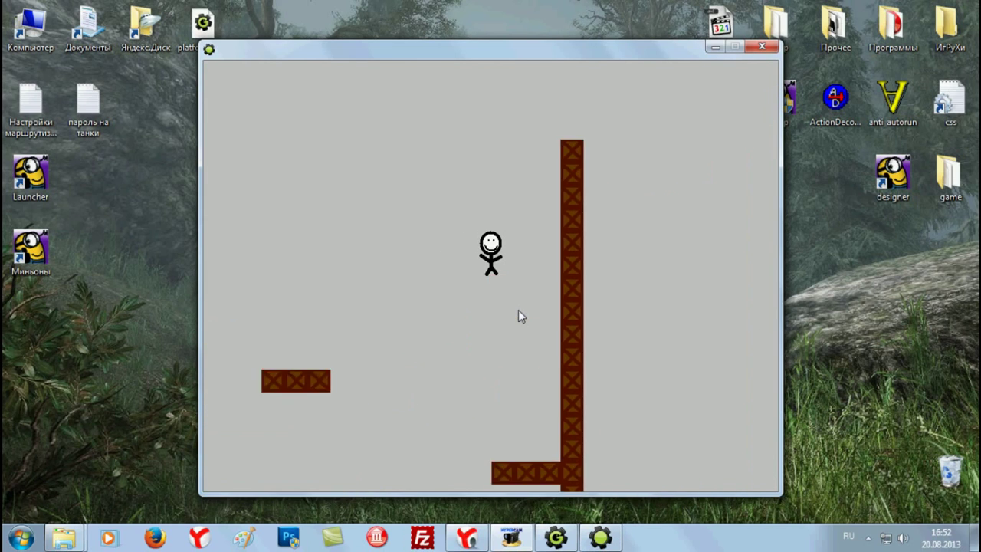
key("Left")
key("Up")
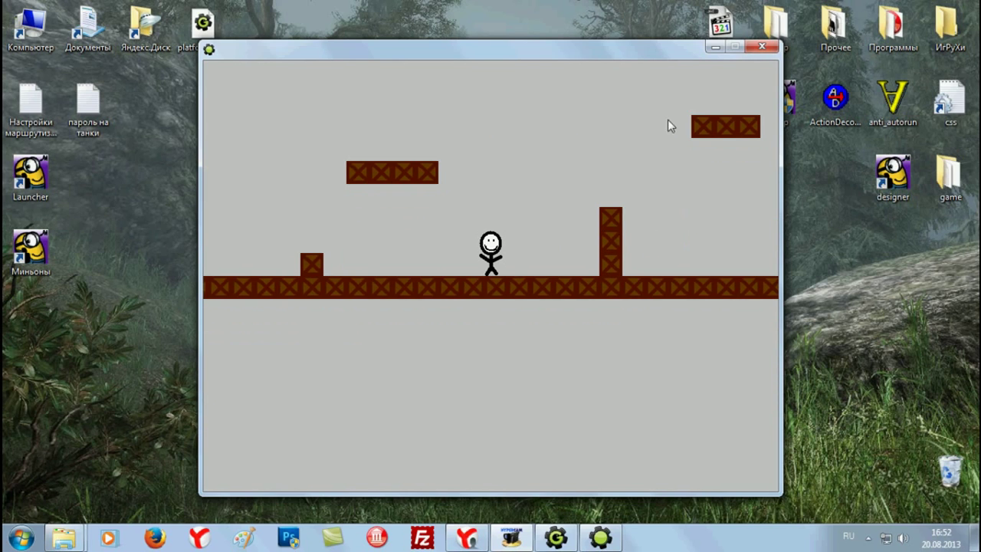
key("Escape")
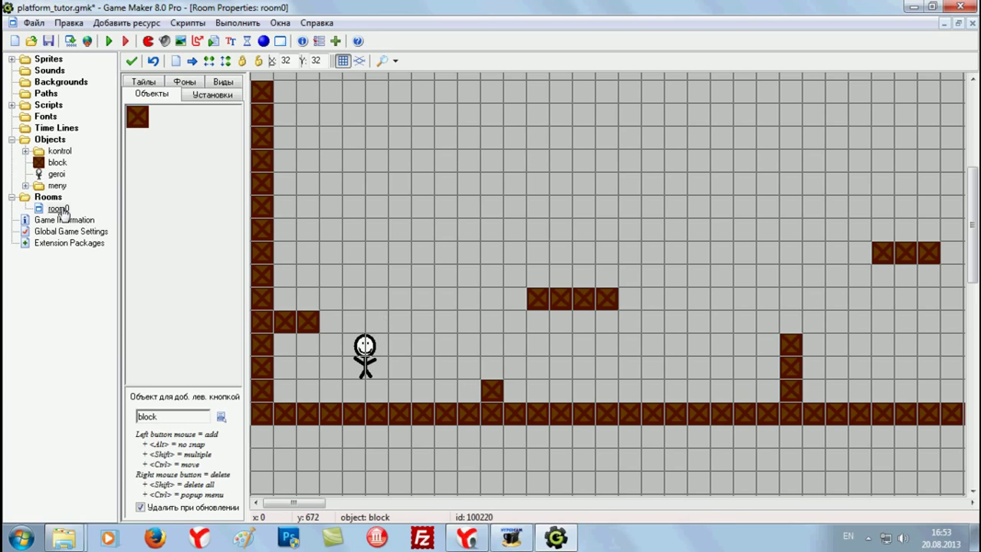
Insert a new room before room0 and name it Meny
right_click(64, 213)
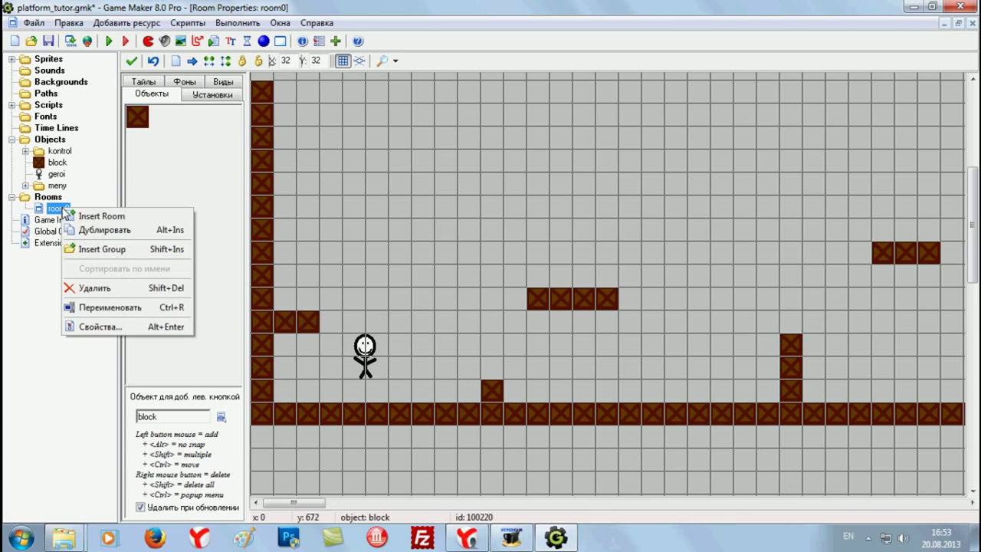
left_click(86, 217)
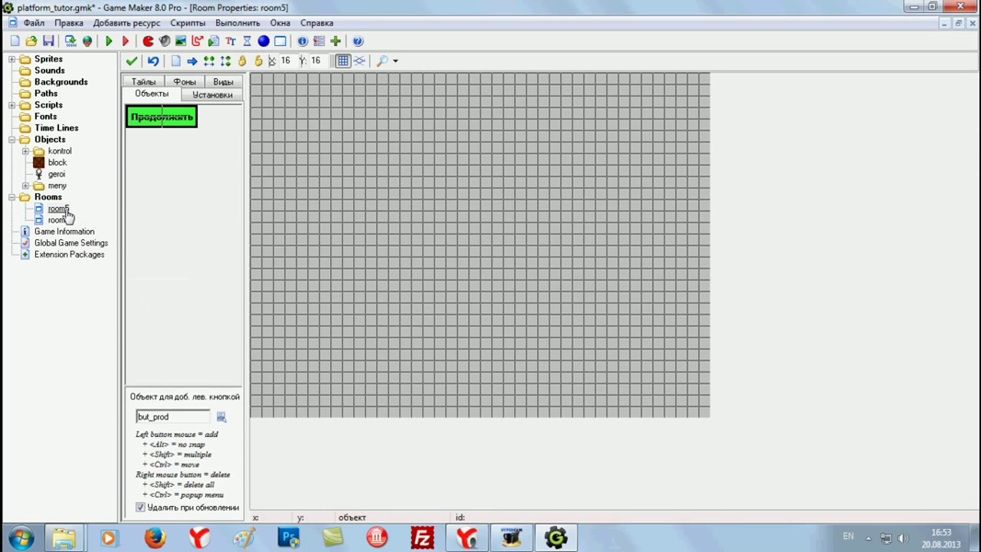
left_click(220, 95)
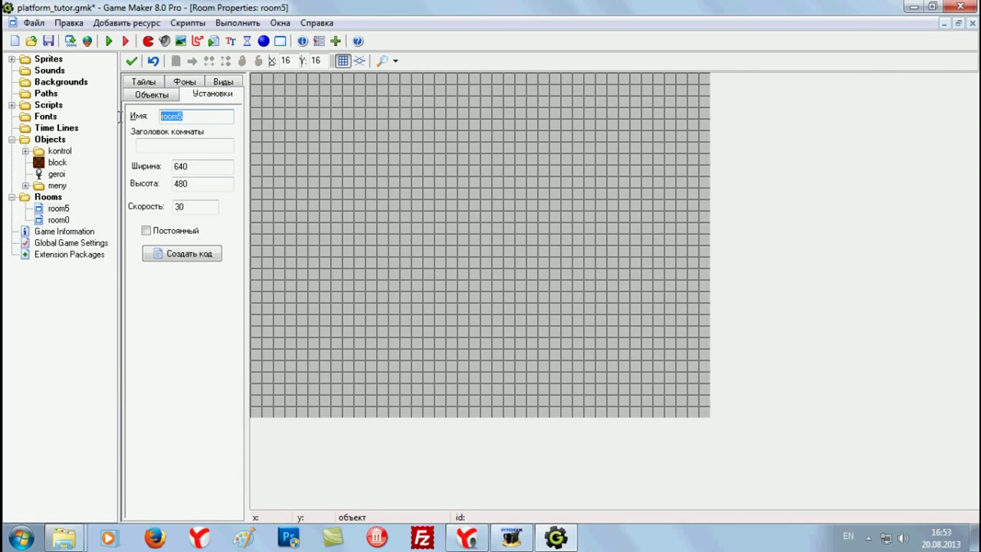
type("Meny")
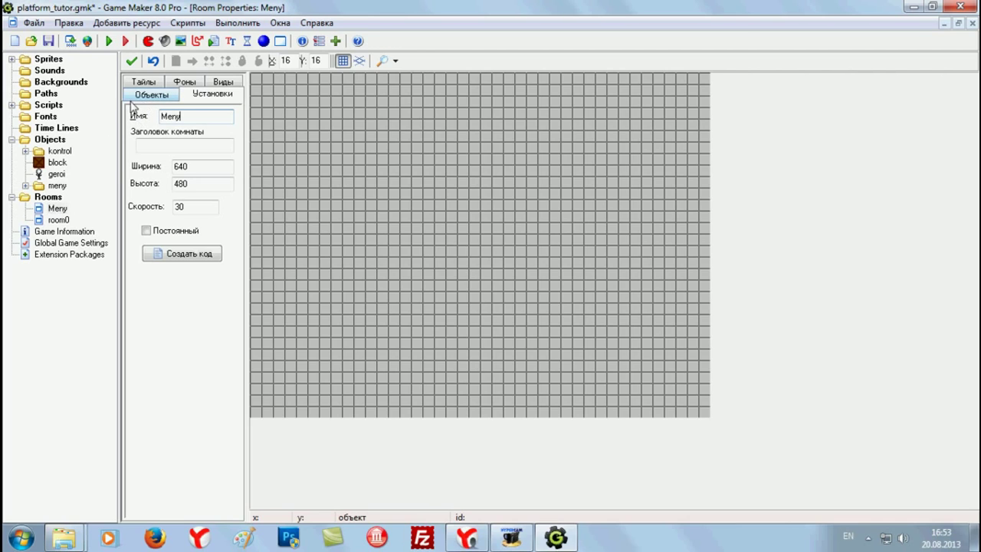
Open the but_start object from the meny group and examine its Left Pressed event's action and the available room actions
left_click(25, 185)
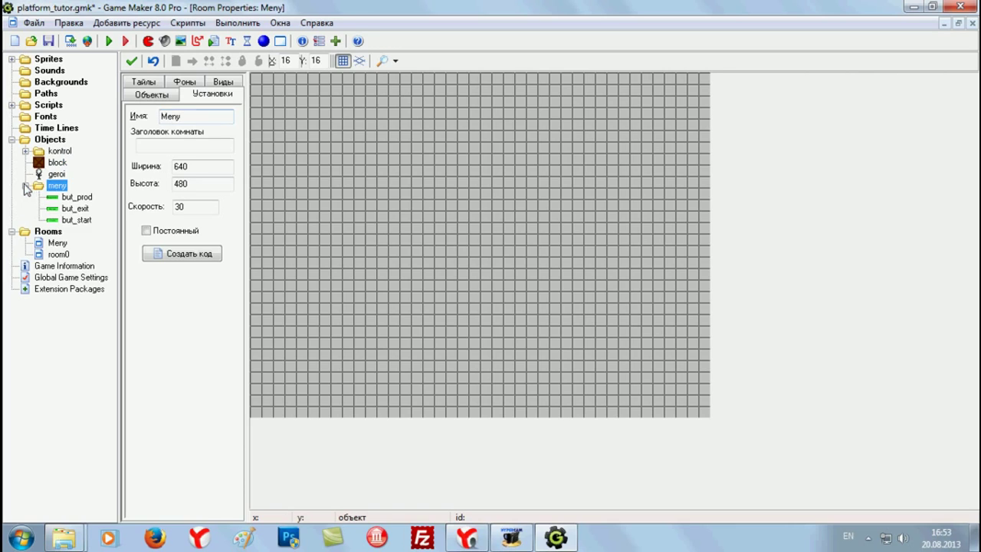
double_click(77, 222)
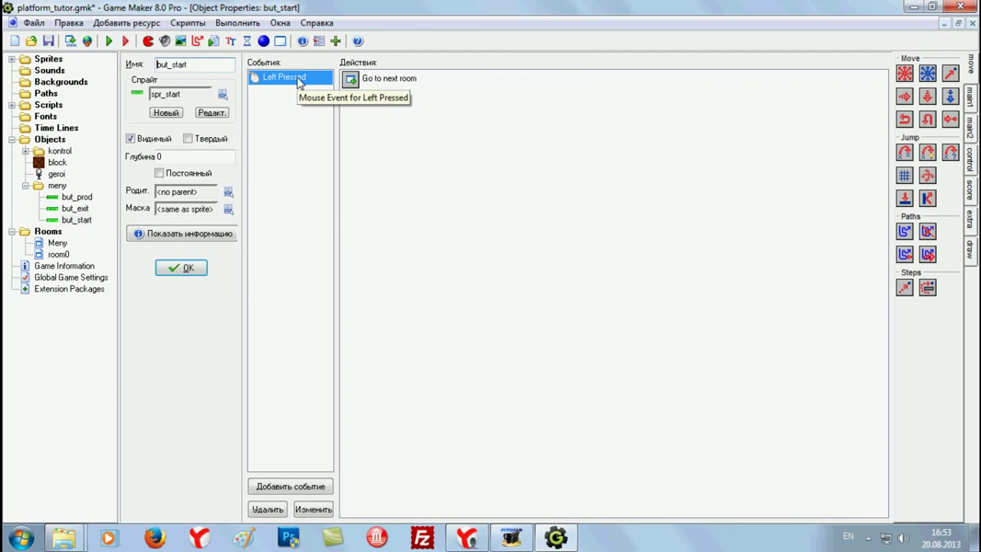
left_click(383, 81)
left_click(971, 96)
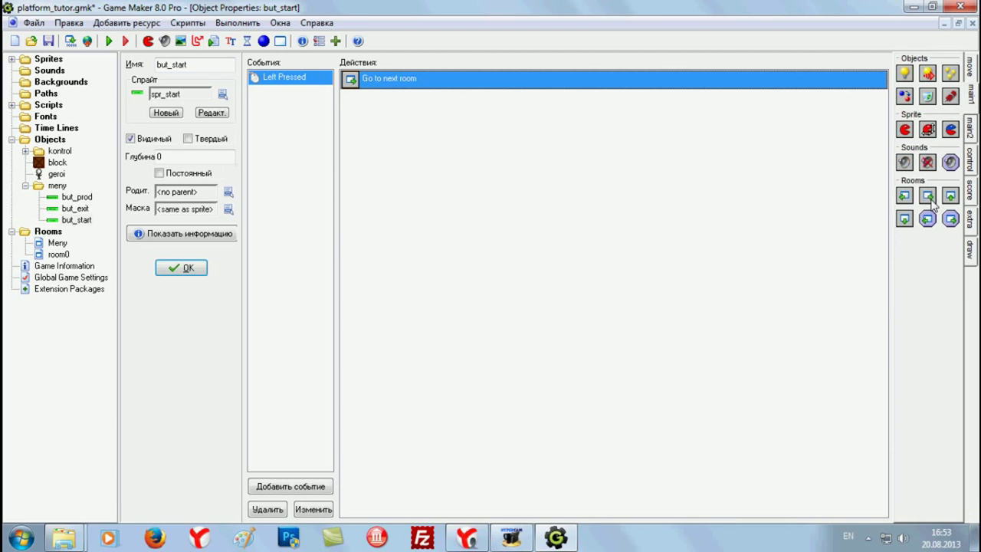
Review the actions for the Left Pressed events of the but_start and but_exit objects
right_click(387, 80)
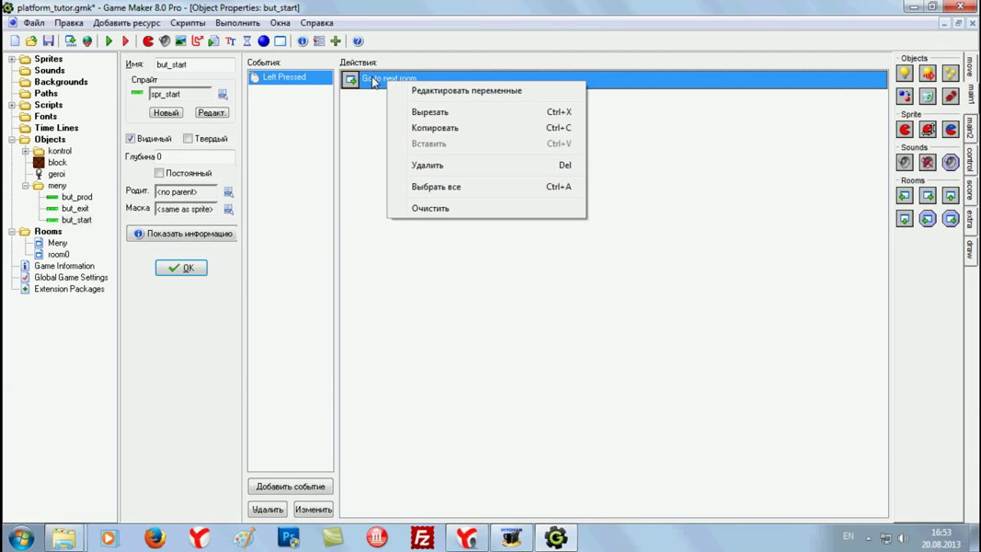
left_click(358, 115)
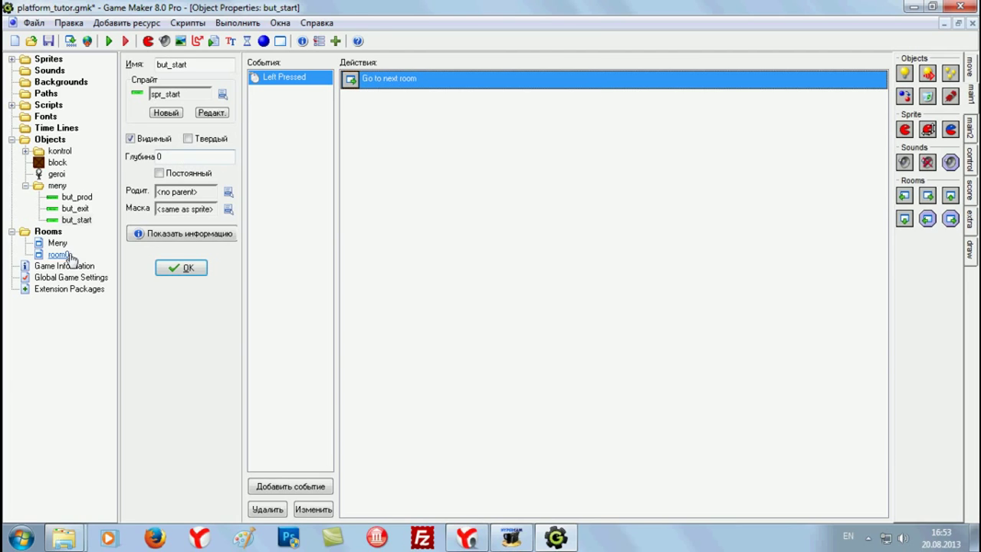
double_click(77, 209)
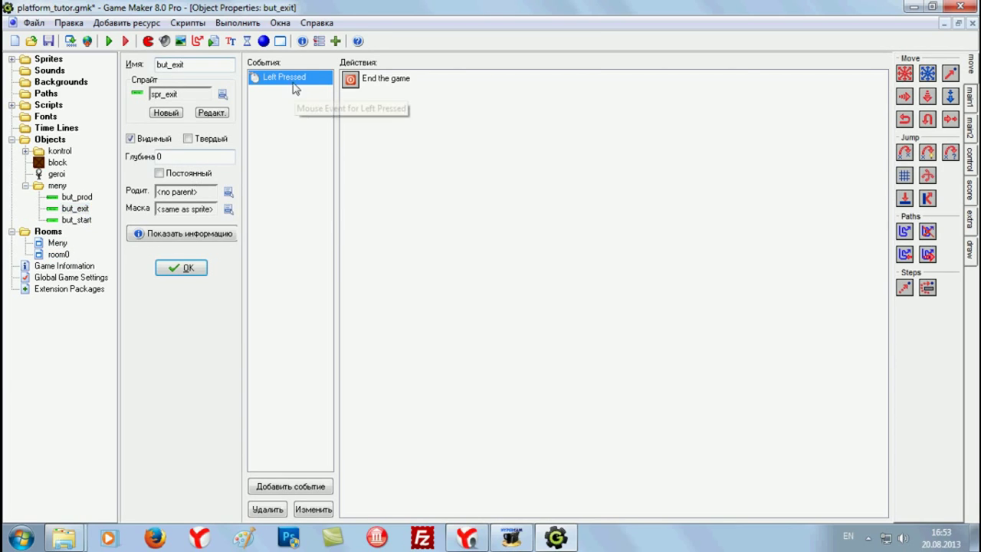
left_click(437, 86)
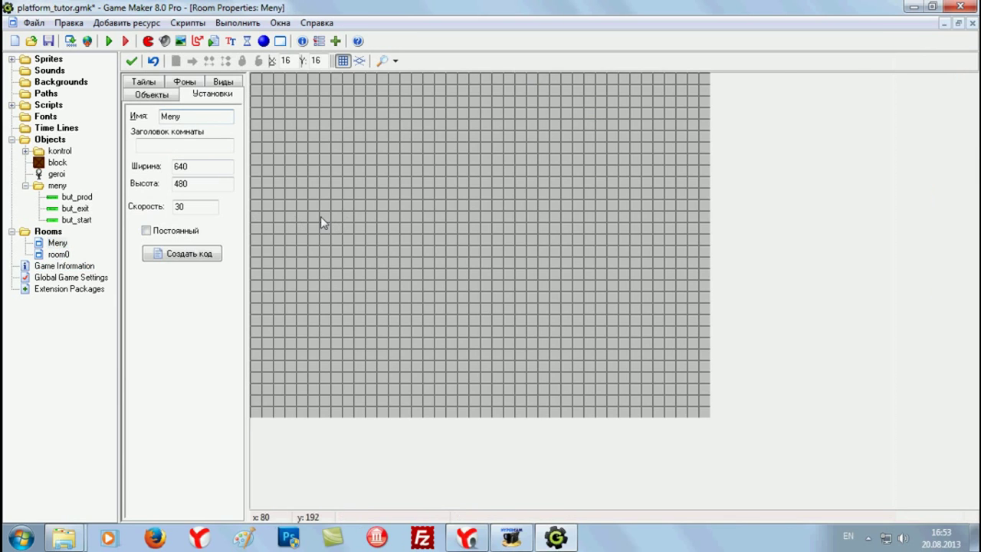
Place a but_start instance in the upper middle of the Meny room
left_click(151, 94)
left_click(222, 417)
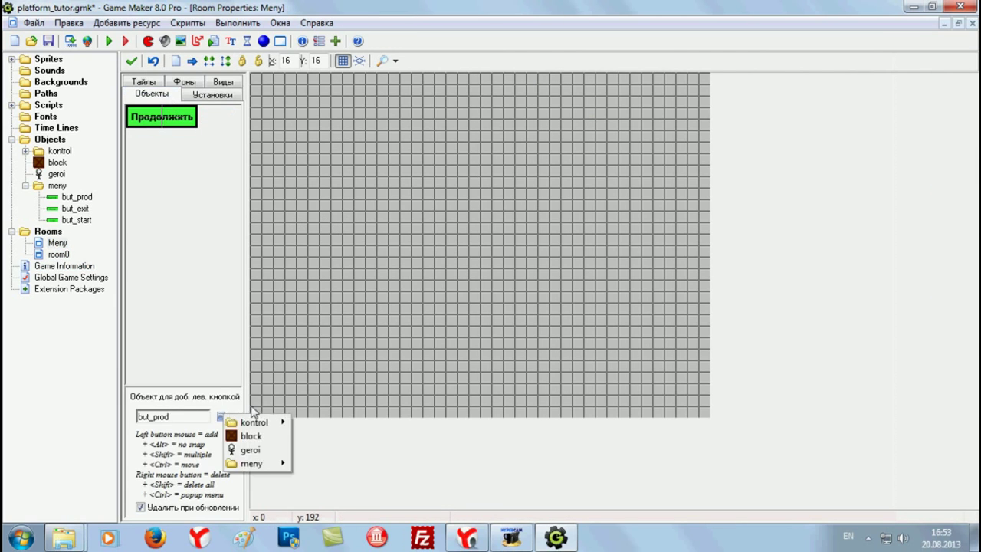
mouse_move(272, 464)
left_click(322, 490)
left_click_drag(449, 258, 473, 223)
Place a but_exit instance in the Meny room, directly below the Старт button and aligned with it
left_click(221, 418)
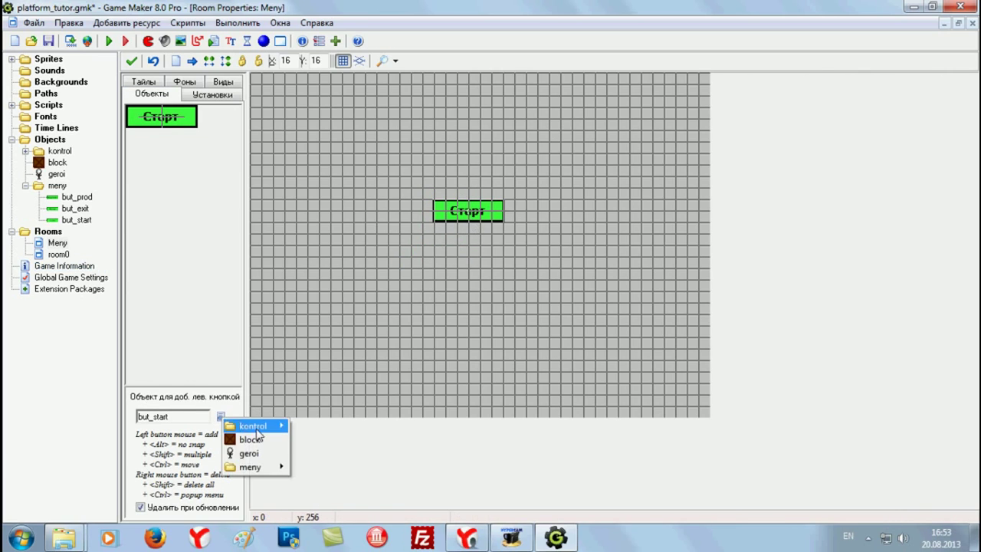
mouse_move(272, 465)
left_click(318, 481)
left_click_drag(464, 382, 474, 324)
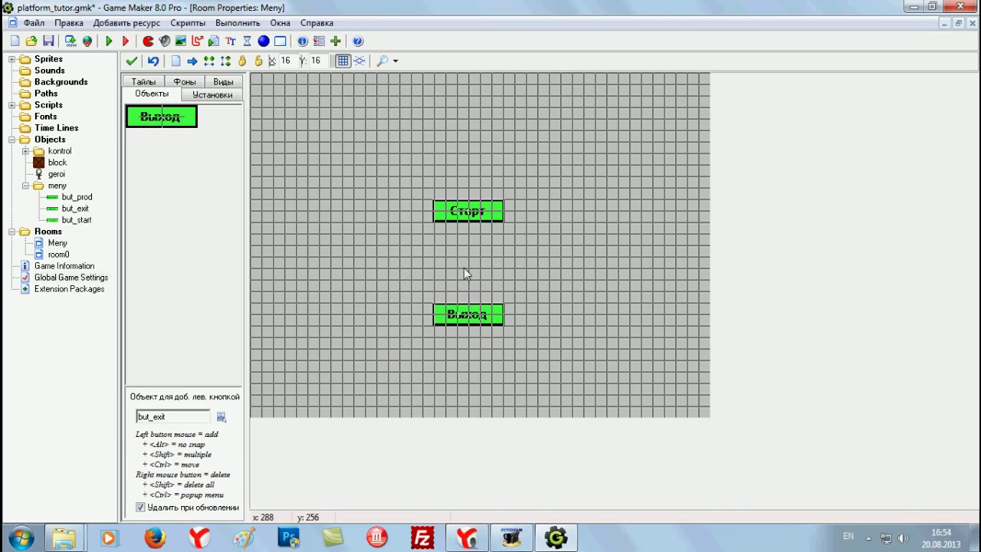
Disable Esc ending the game, treating the close button as Esc, and F1 game information in the global game settings
double_click(90, 281)
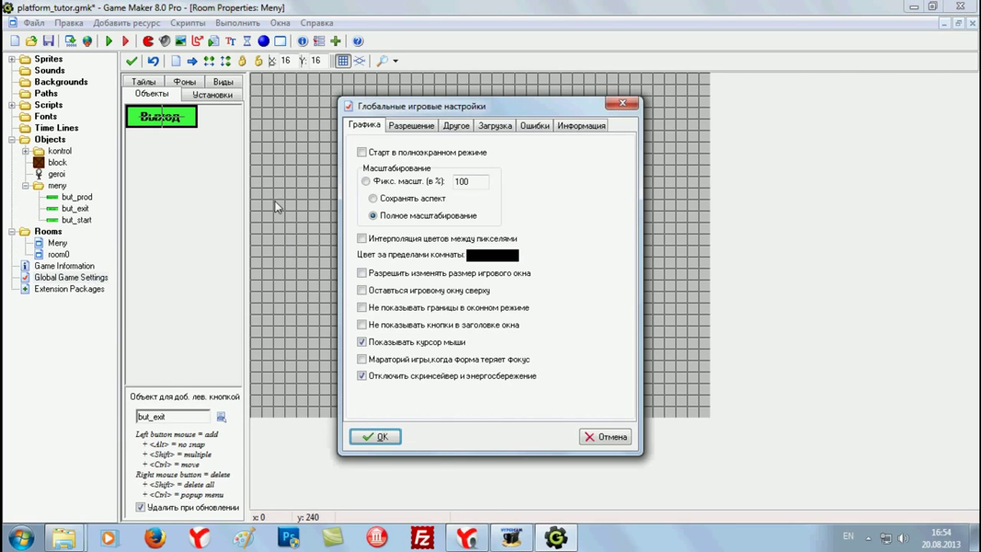
left_click(453, 126)
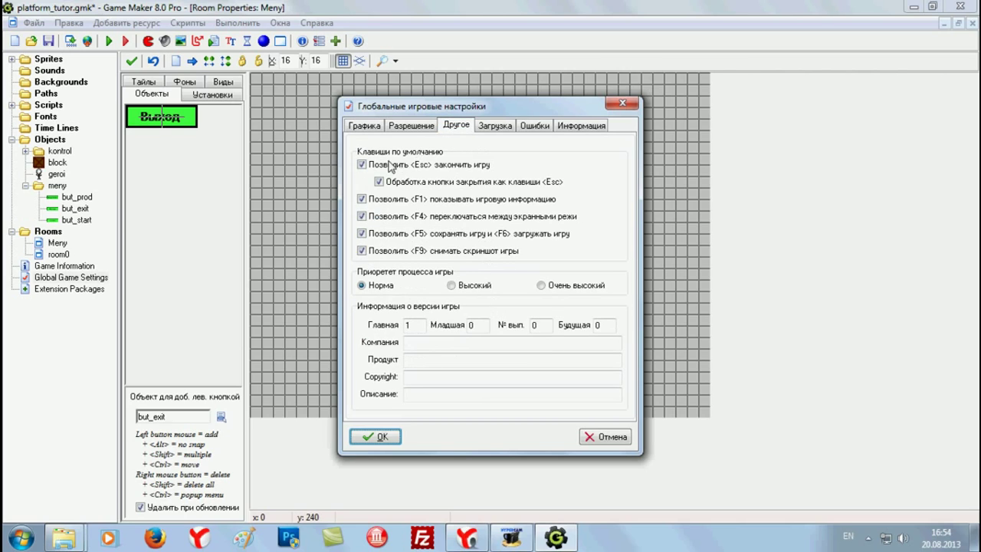
left_click(362, 165)
left_click(379, 181)
left_click(362, 199)
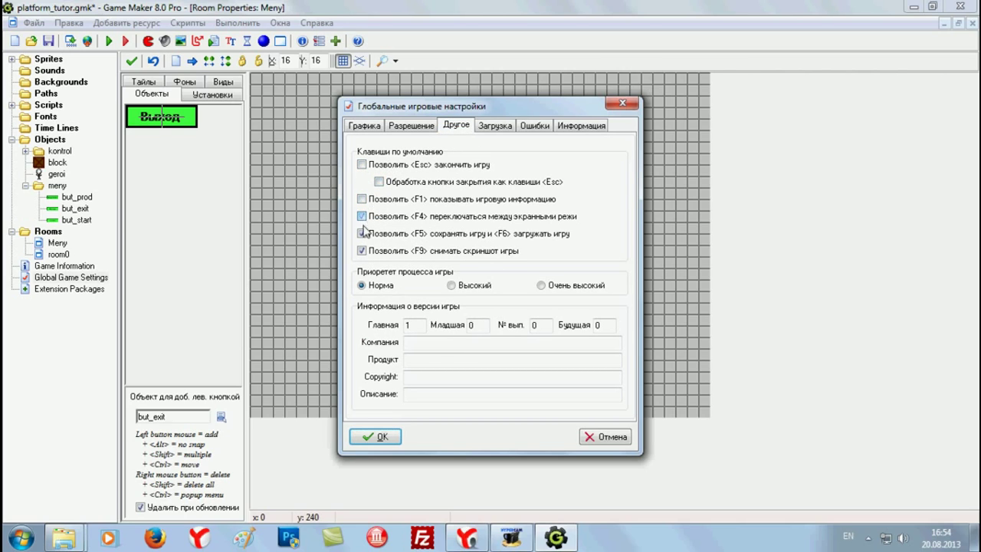
left_click(378, 436)
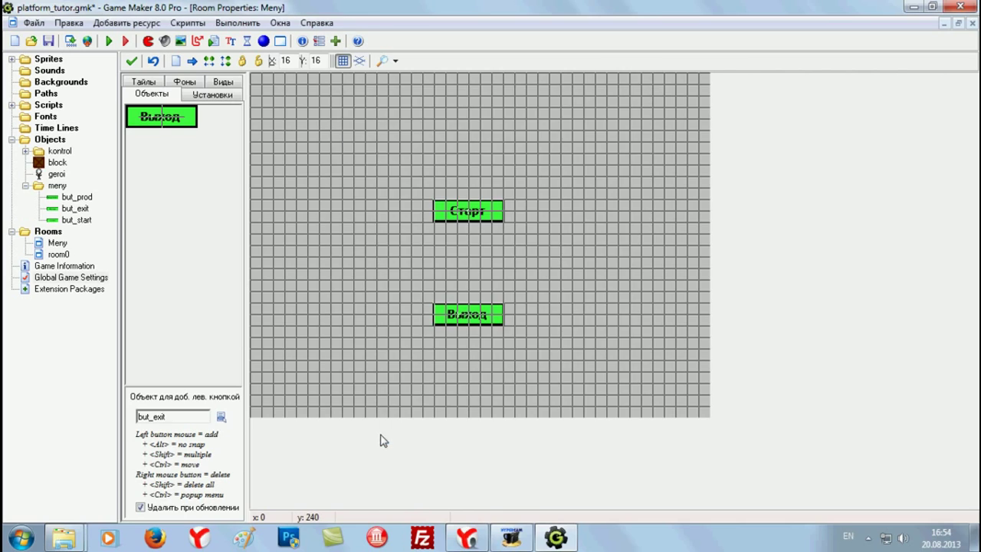
Add a keyboard event for the Escape key to the geroi object
double_click(56, 175)
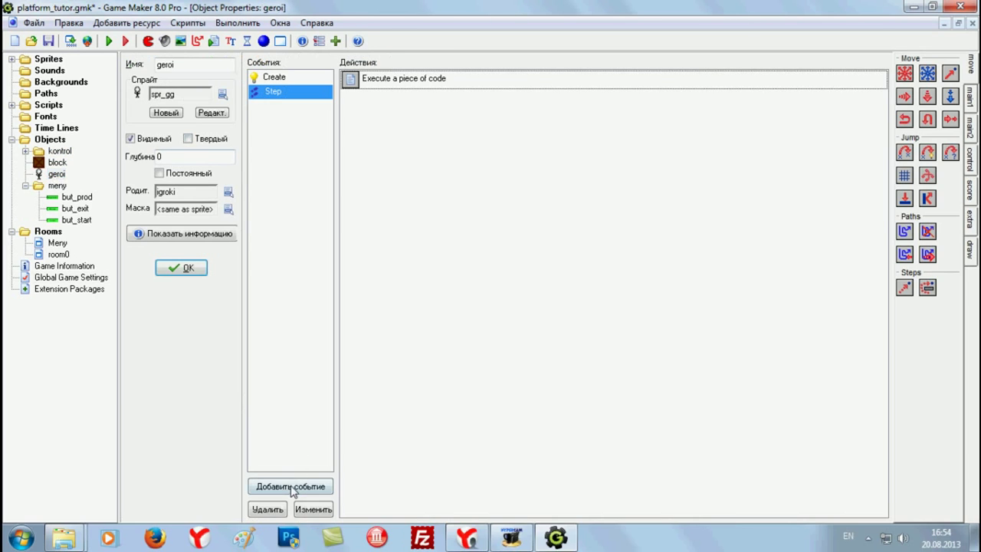
left_click(292, 487)
left_click(441, 327)
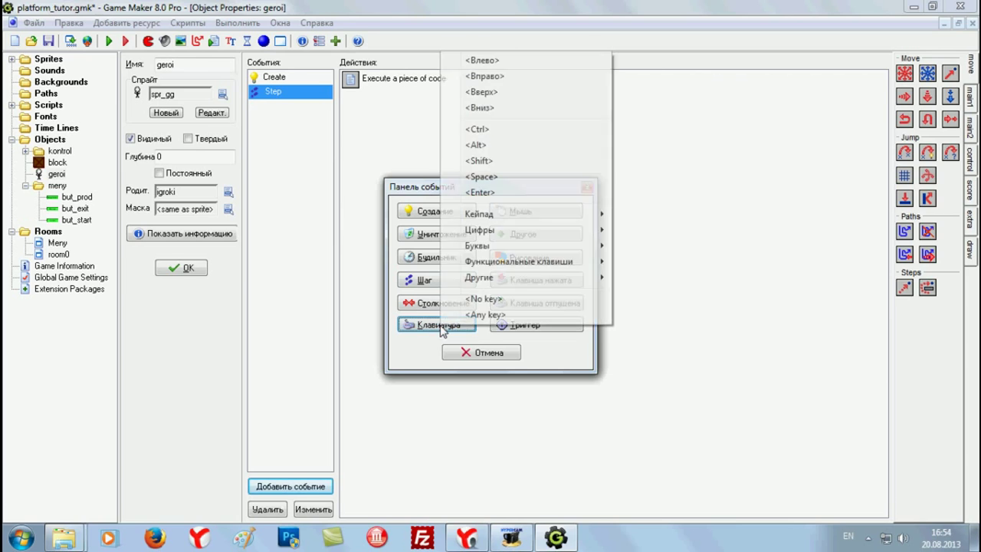
mouse_move(493, 279)
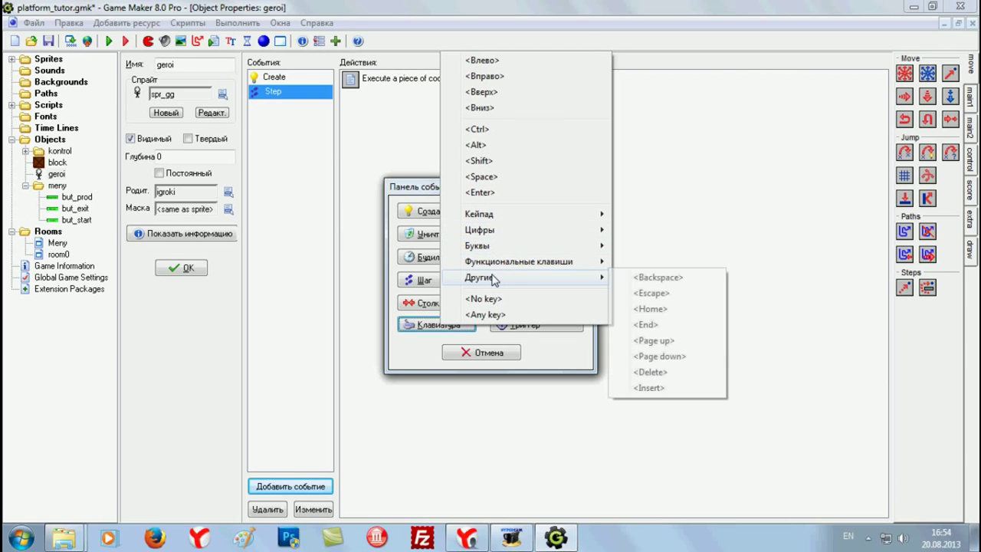
left_click(657, 296)
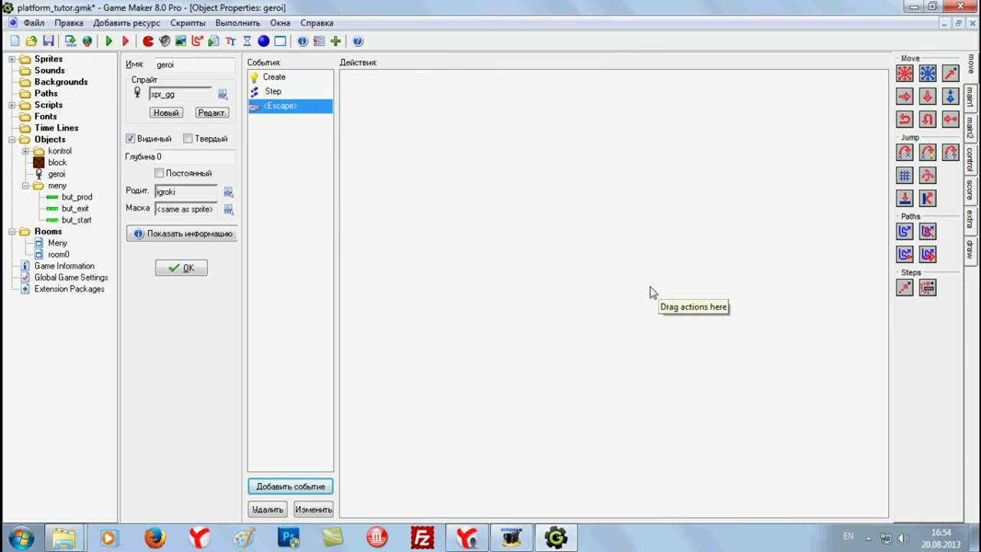
Give geroi's Escape event a Different Room action to Meny with the Fade out and in transition, and save the object
left_click(973, 169)
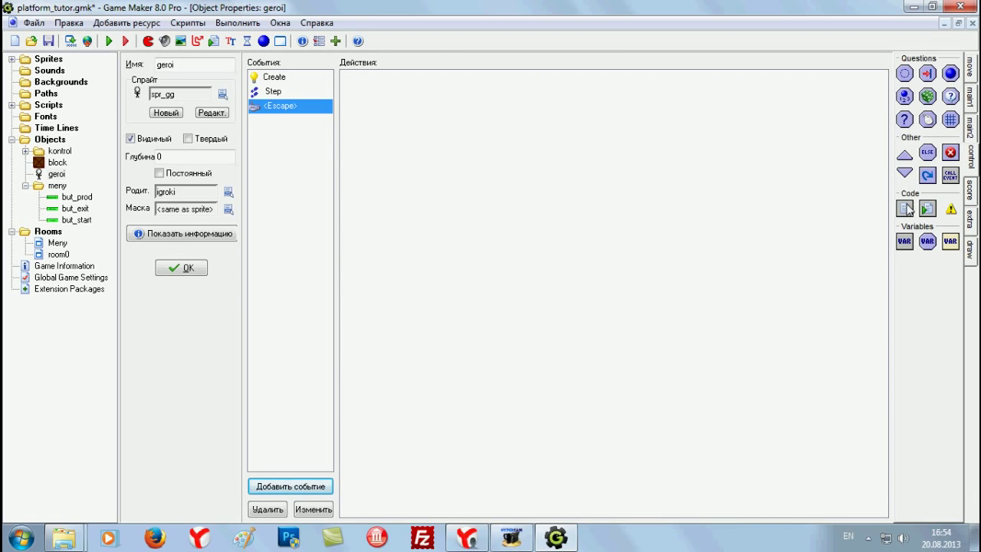
left_click(971, 129)
left_click(972, 106)
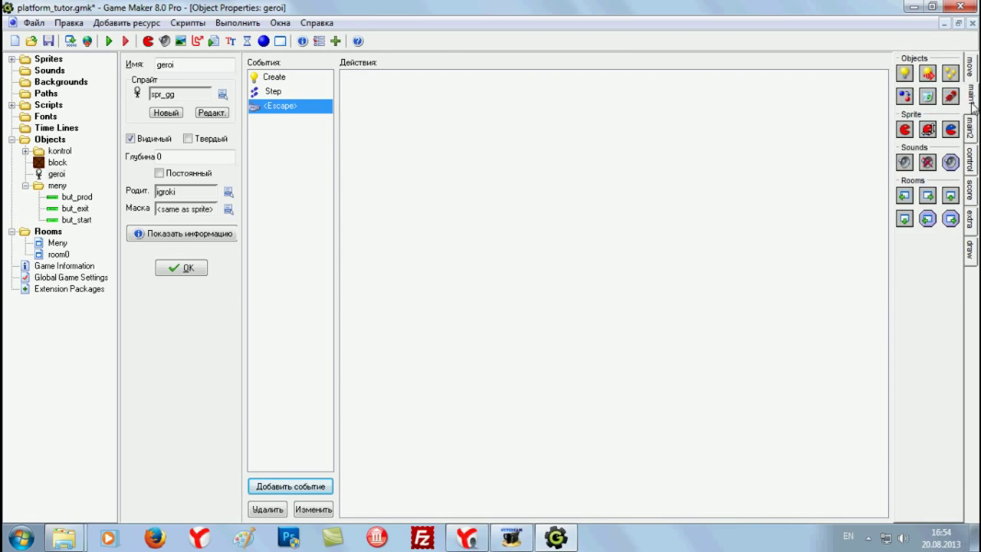
left_click_drag(932, 200, 649, 207)
left_click(582, 255)
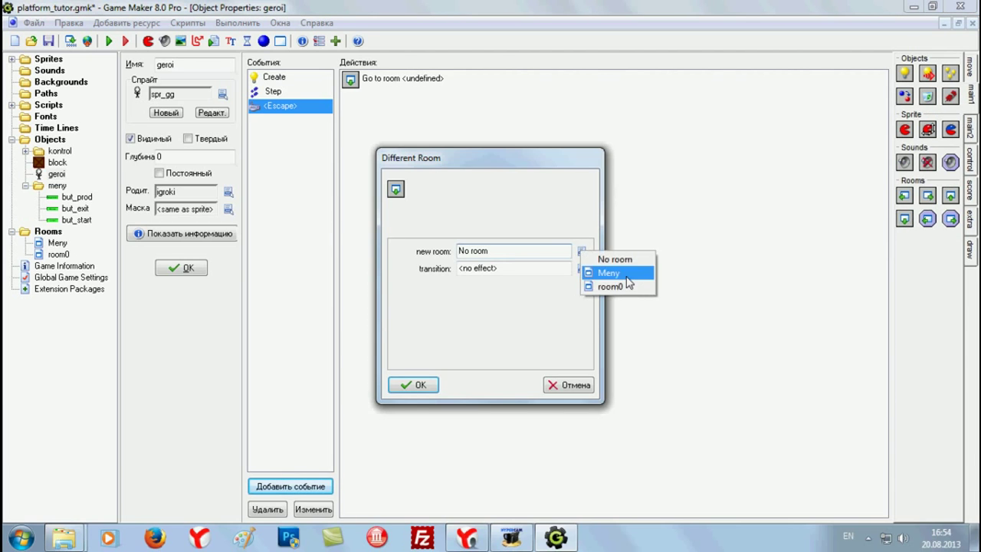
left_click(636, 272)
left_click(581, 269)
left_click(635, 513)
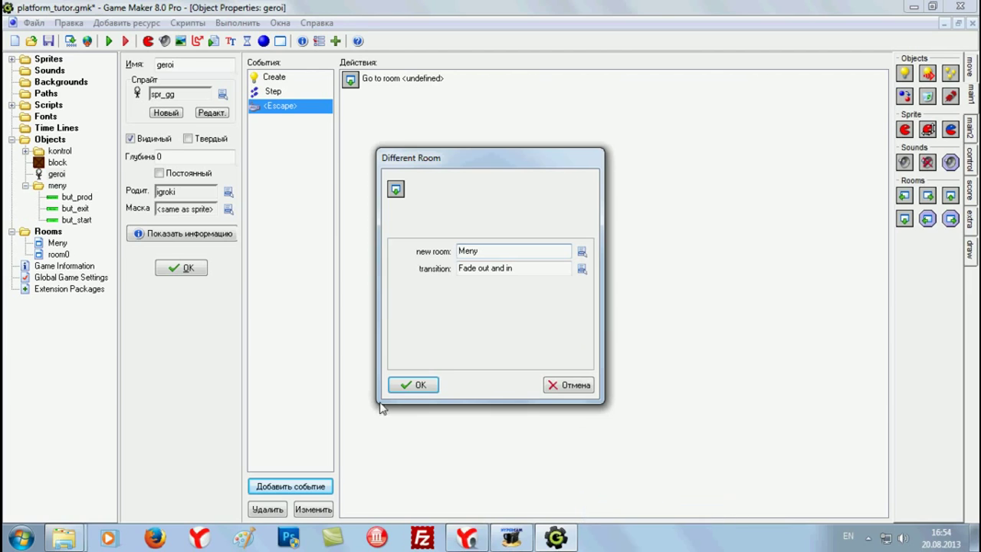
left_click(412, 384)
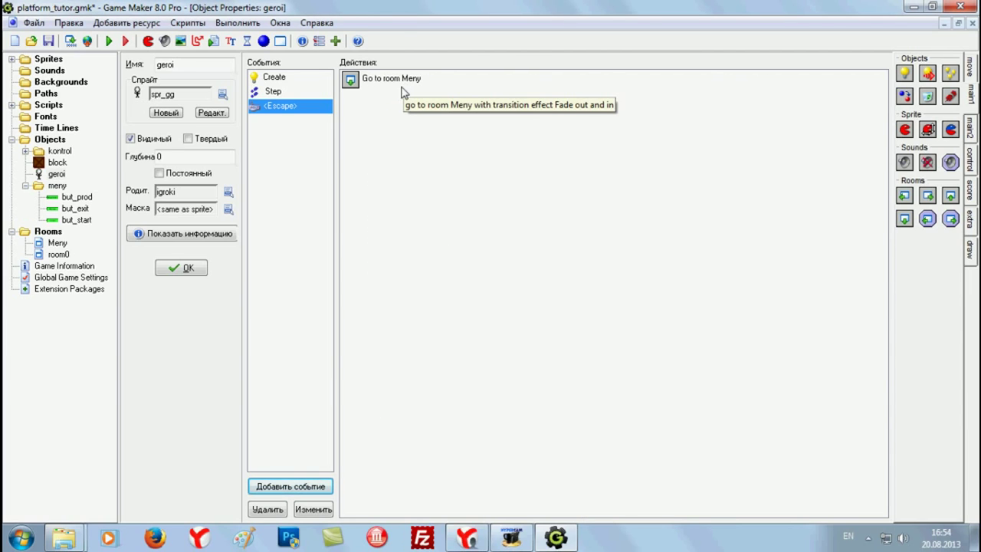
left_click(185, 269)
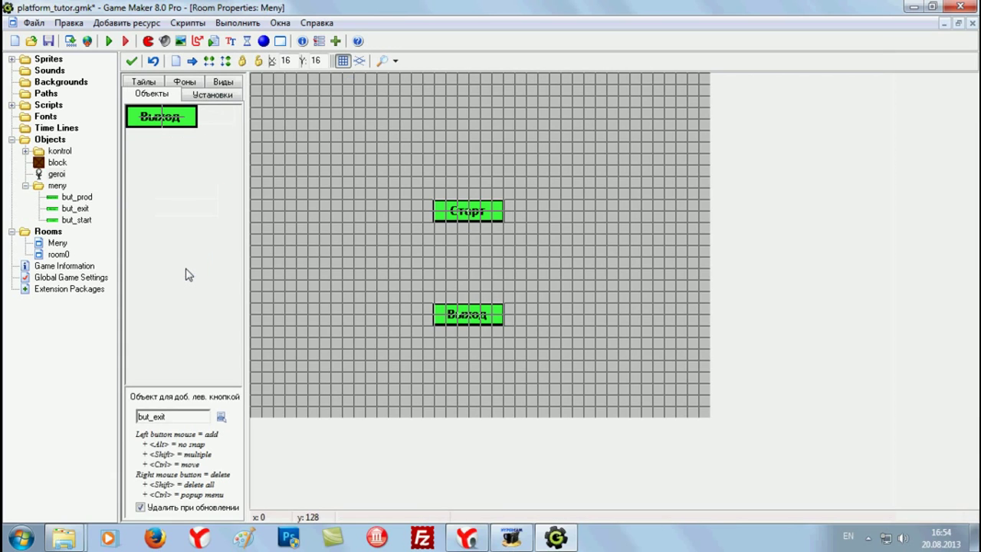
Run the game, test Старт and the character's movement and jump, and quit with the menu's Выход button
left_click(109, 40)
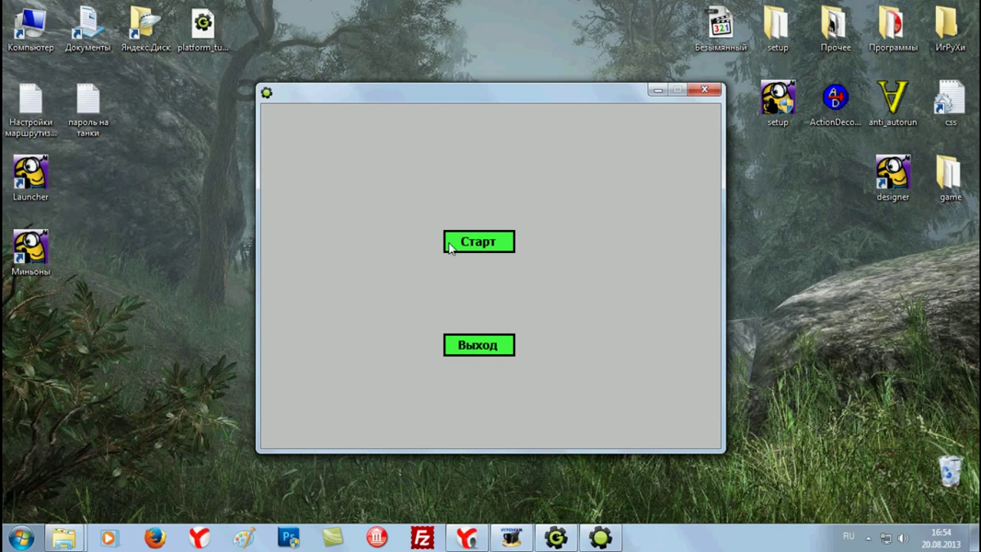
left_click(452, 242)
key("Right")
key("Up")
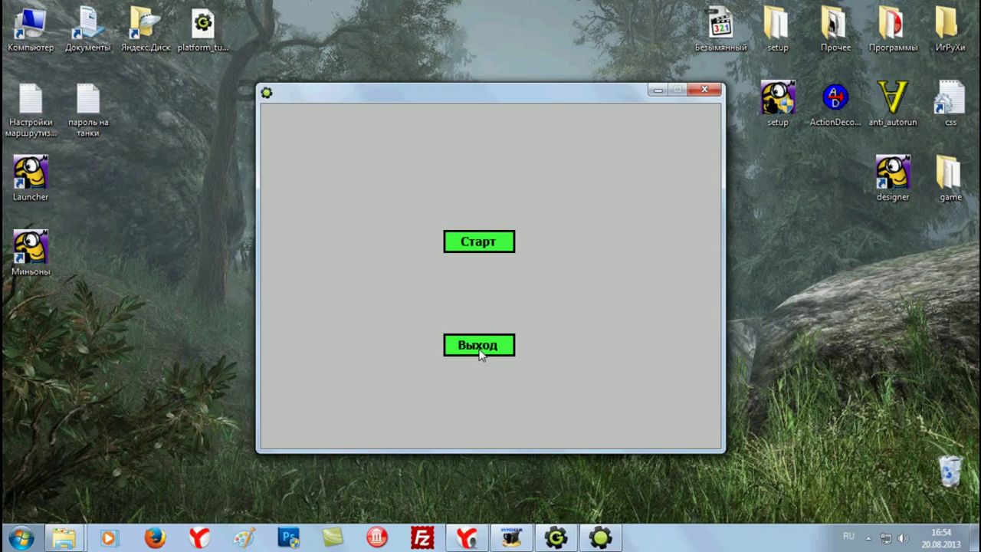
left_click(477, 347)
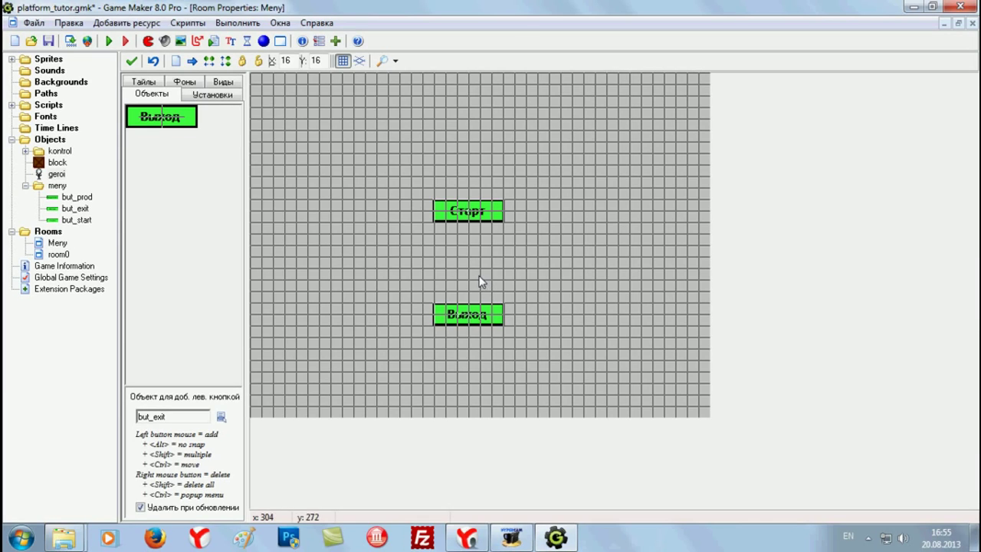
Open the but_prod object's properties and launch Action Decoder from the desktop
left_click(80, 199)
double_click(80, 199)
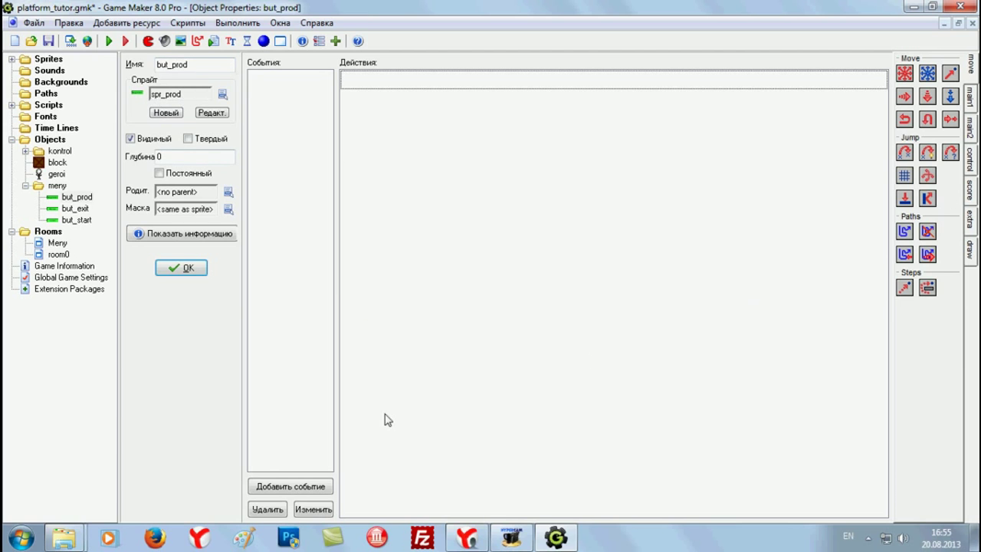
left_click(913, 7)
left_click(825, 105)
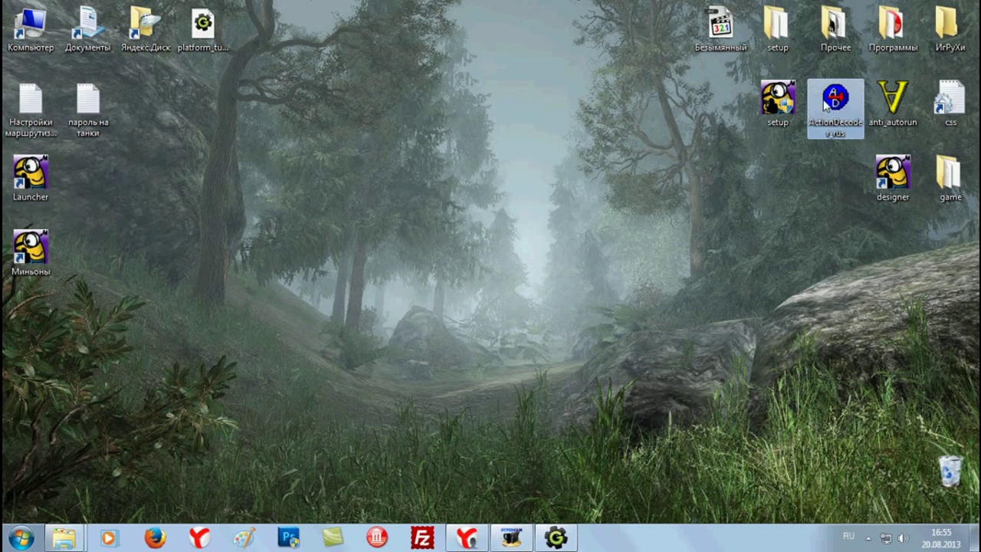
double_click(831, 105)
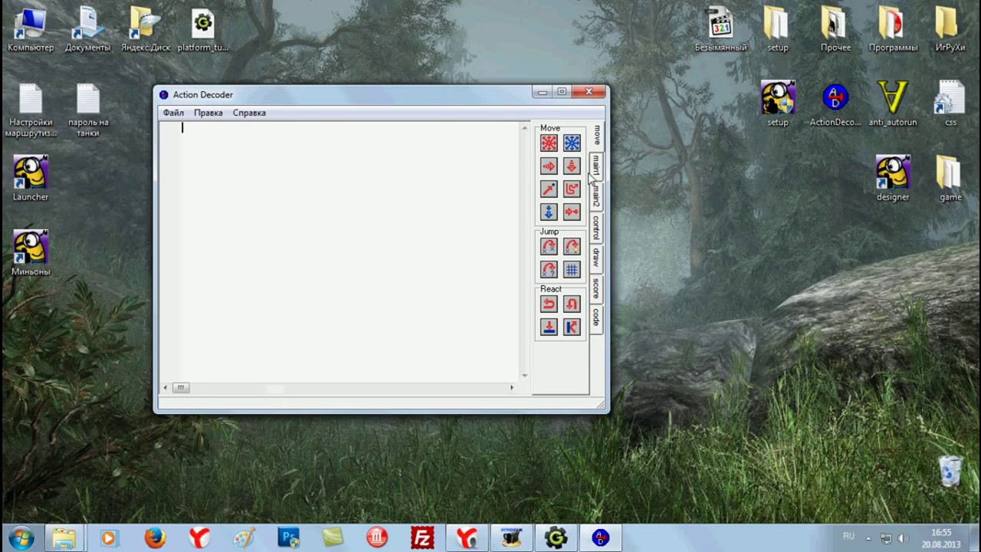
Generate the save-game code with the file name savegame.prod, copying that file name for reuse
left_click(594, 175)
left_click(598, 196)
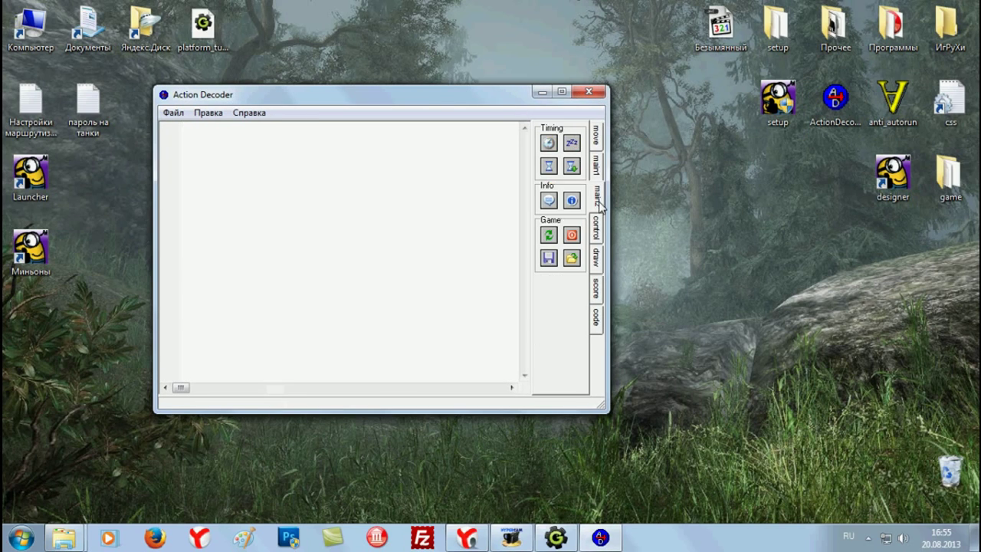
left_click(549, 259)
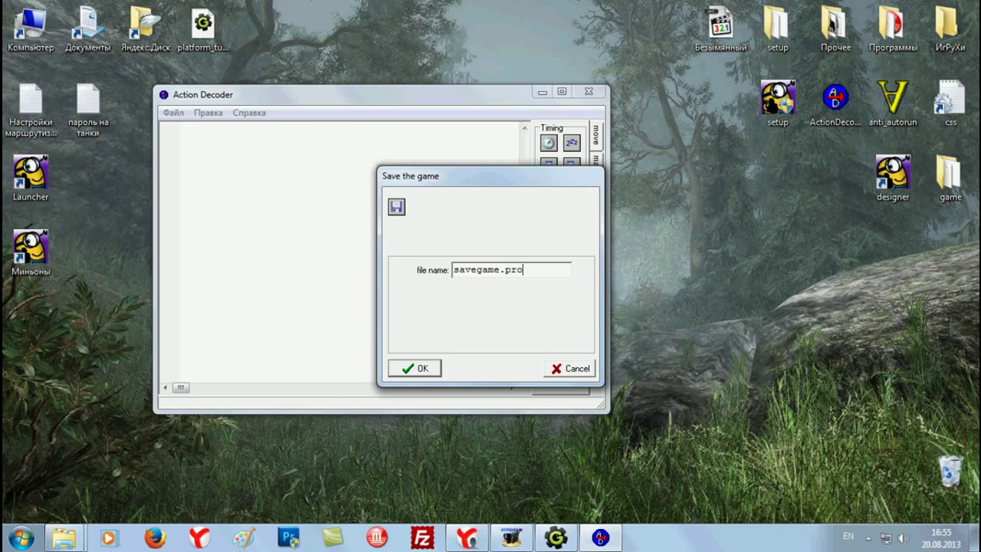
left_click_drag(527, 271, 339, 279)
key("ctrl+c")
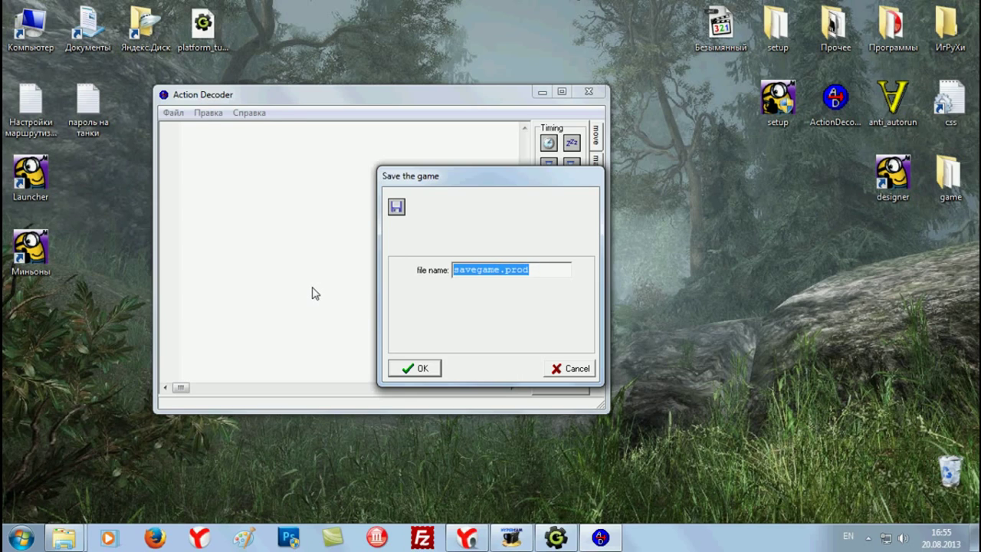
left_click(412, 368)
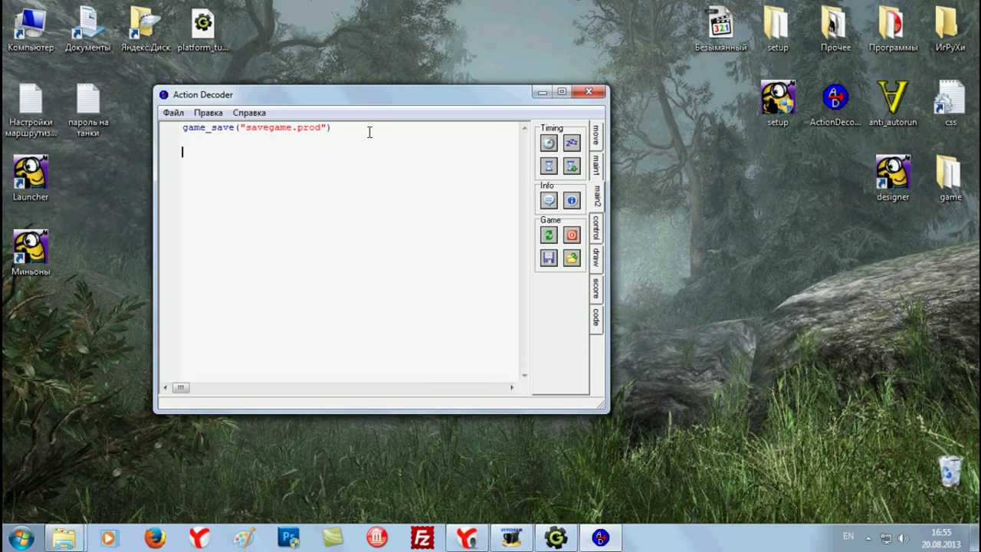
Generate the load-game code using the copied file name savegame.prod
left_click(571, 258)
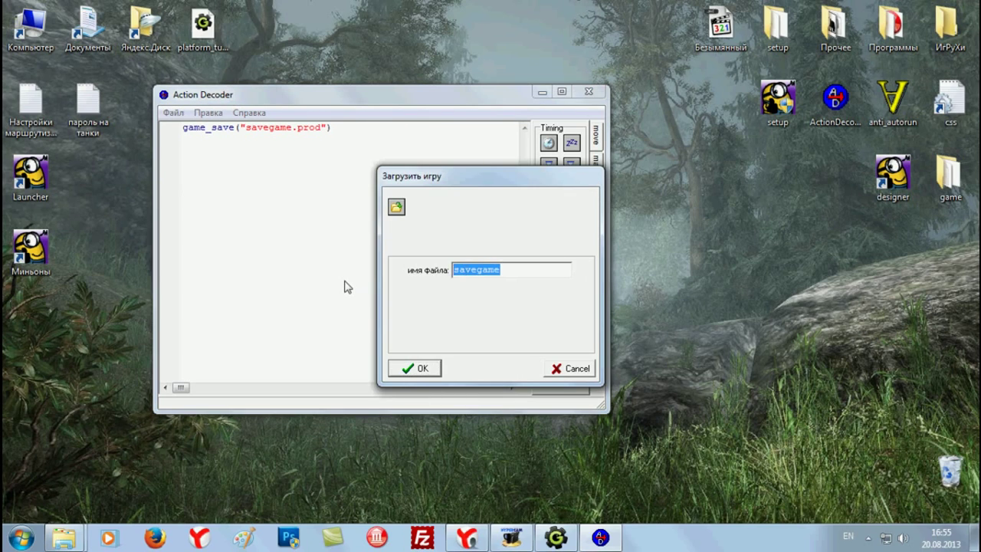
key("ctrl+v")
left_click(414, 368)
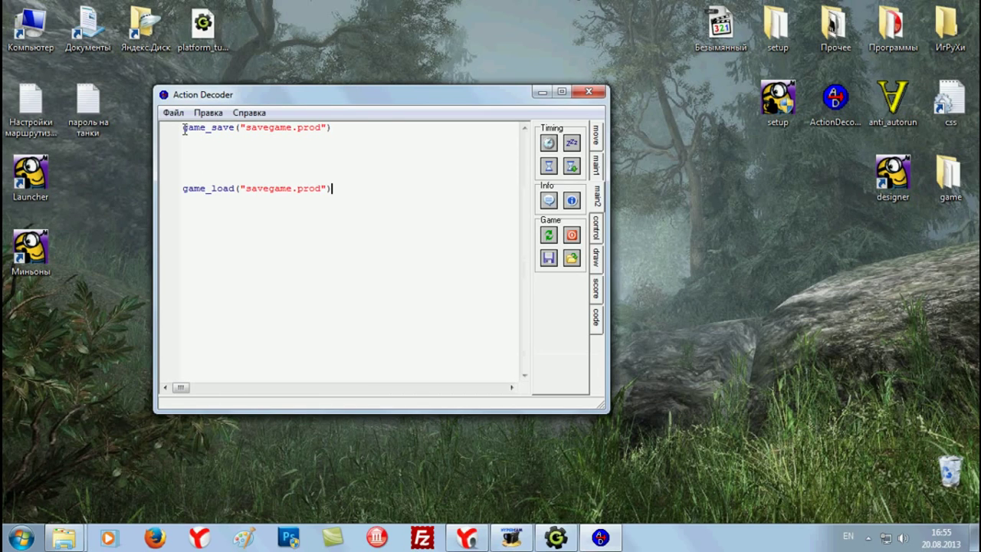
Copy the line game_save("savegame.prod") and switch back to Game Maker
left_click_drag(184, 130, 335, 135)
key("ctrl+c")
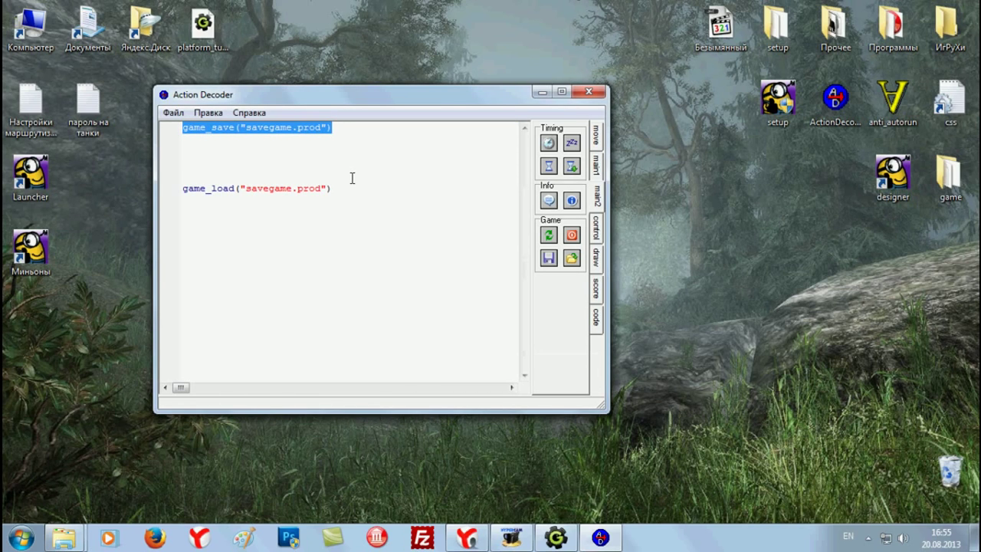
left_click(556, 538)
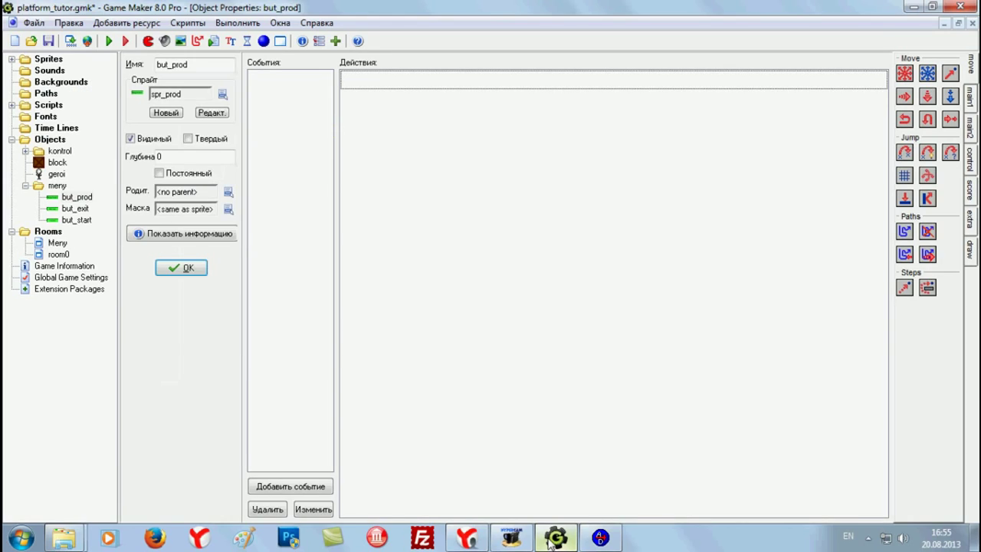
In geroi's Escape event, add a code action containing game_save("savegame.prod") and place it before the Go to room Meny action
double_click(55, 176)
left_click(282, 106)
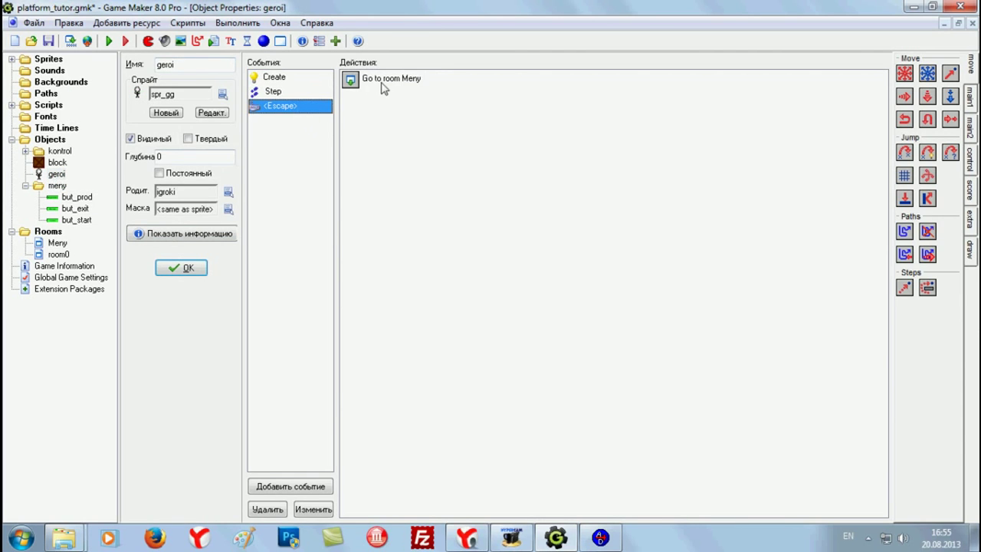
left_click(970, 196)
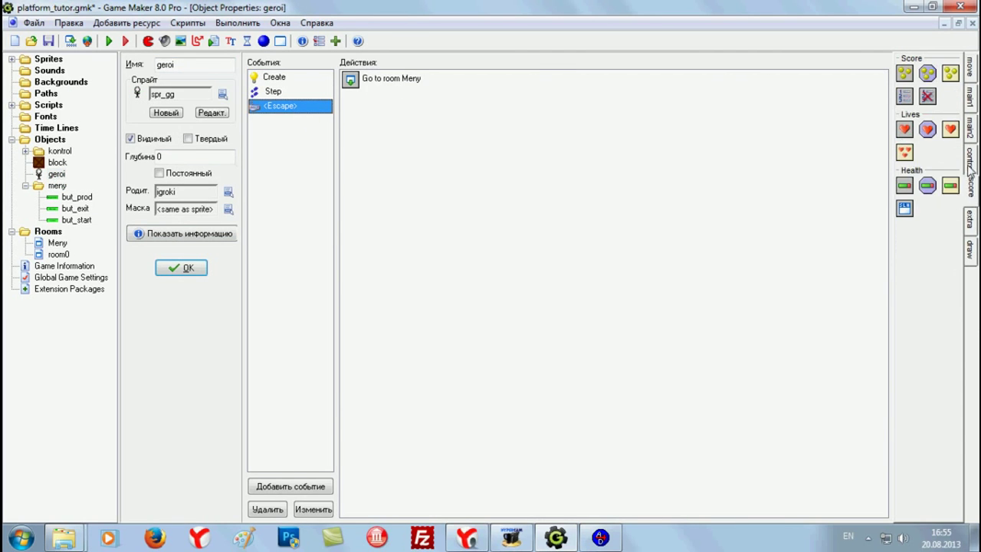
left_click(970, 170)
left_click_drag(927, 207, 655, 232)
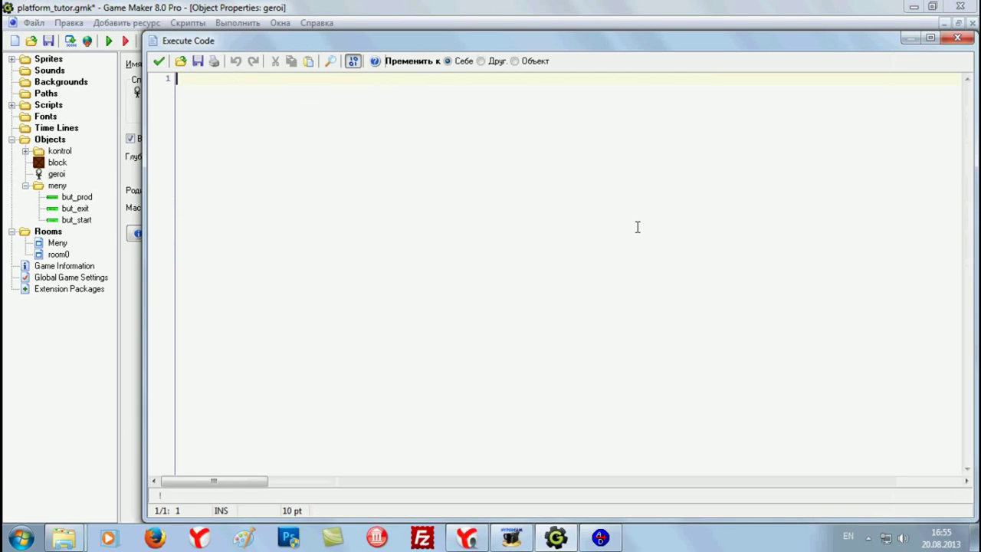
key("ctrl+v")
left_click_drag(315, 78, 239, 78)
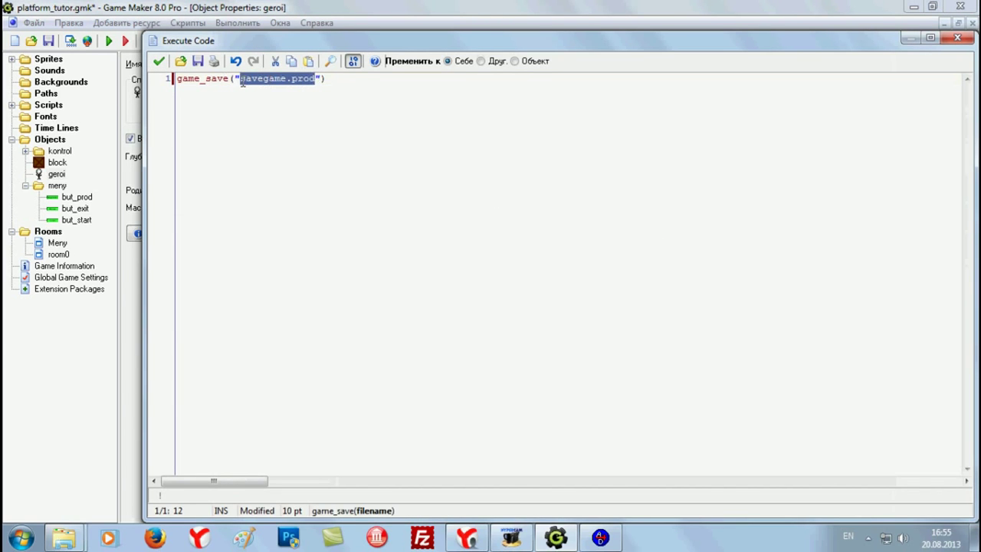
left_click(159, 61)
mouse_move(374, 98)
left_mouse_down()
mouse_move(373, 81)
mouse_move(381, 86)
left_mouse_up()
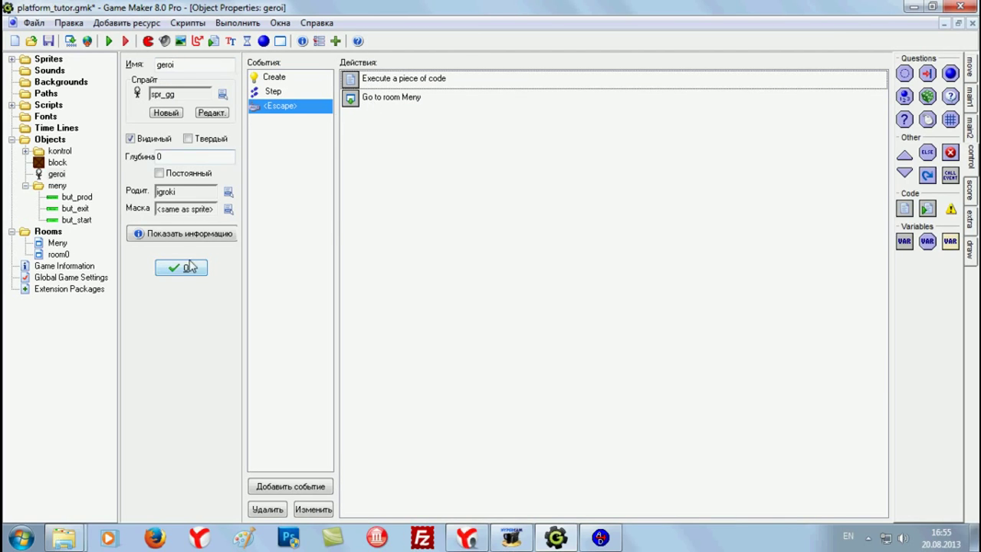
Open the but_prod object and add a Left Pressed mouse event to it
double_click(70, 199)
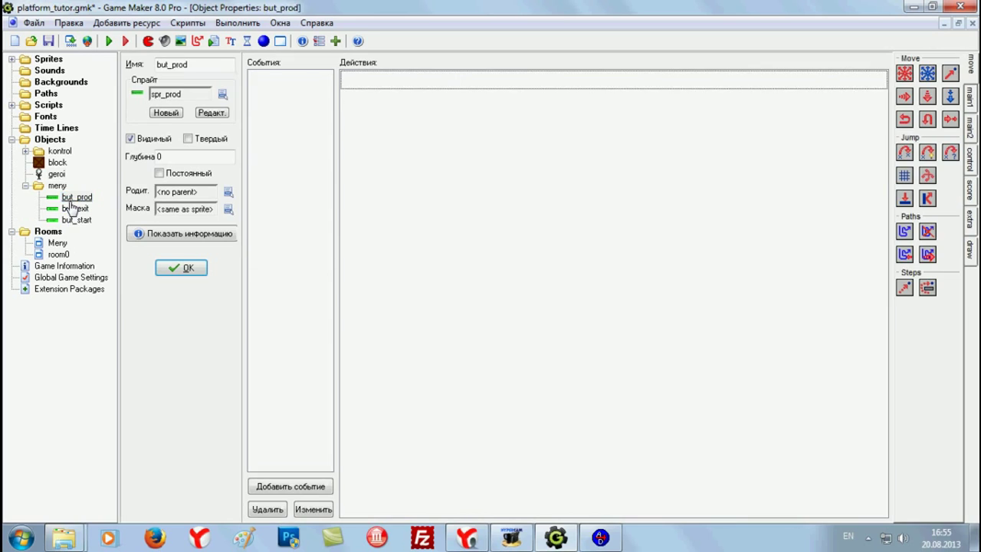
left_click(307, 489)
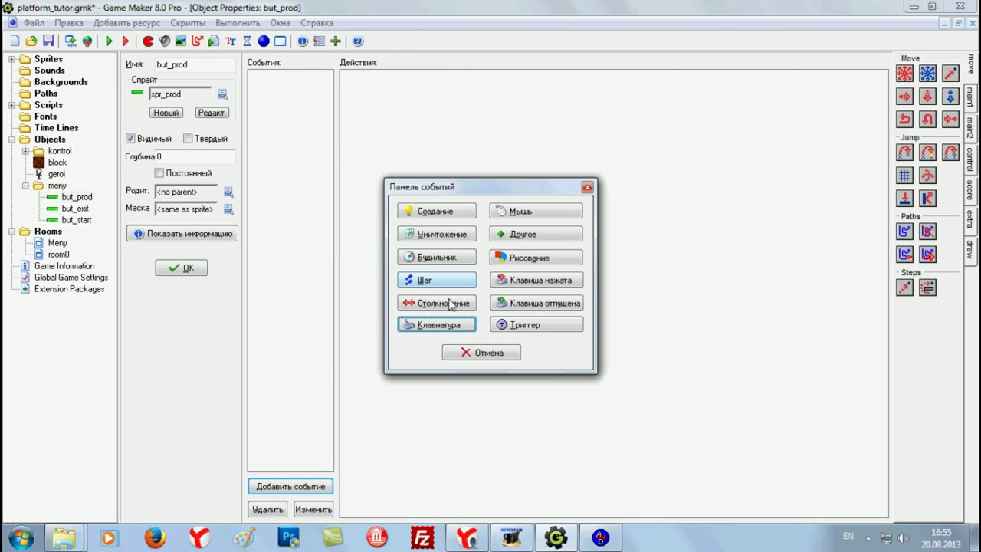
left_click(511, 217)
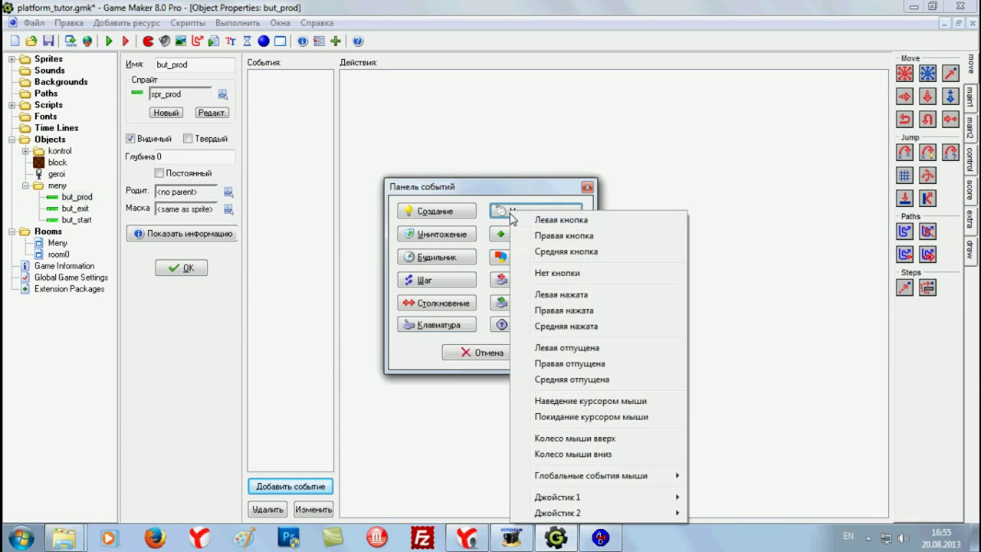
left_click(573, 297)
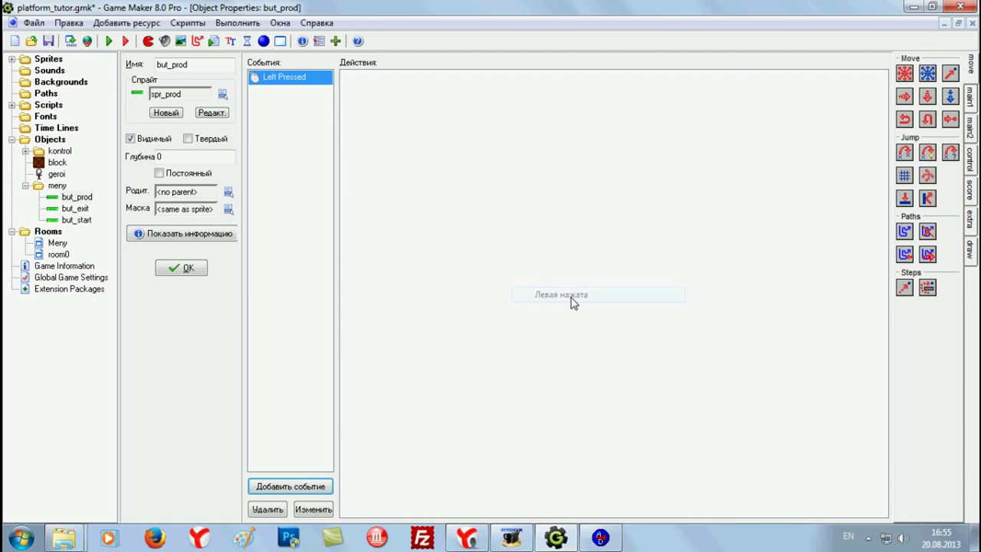
Copy the line game_load("savegame.prod") from Action Decoder and return to Game Maker
left_click(553, 541)
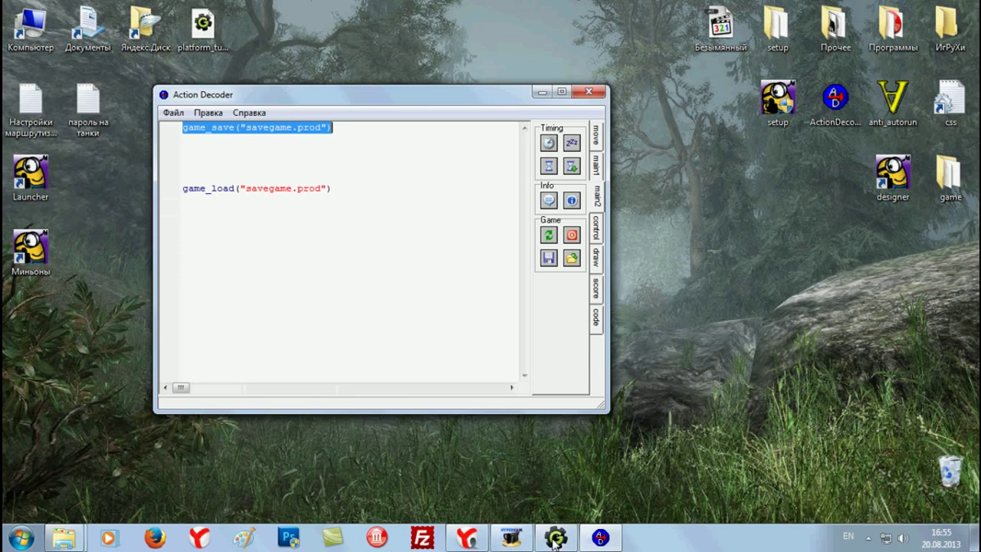
left_click_drag(187, 189, 331, 195)
key("ctrl+c")
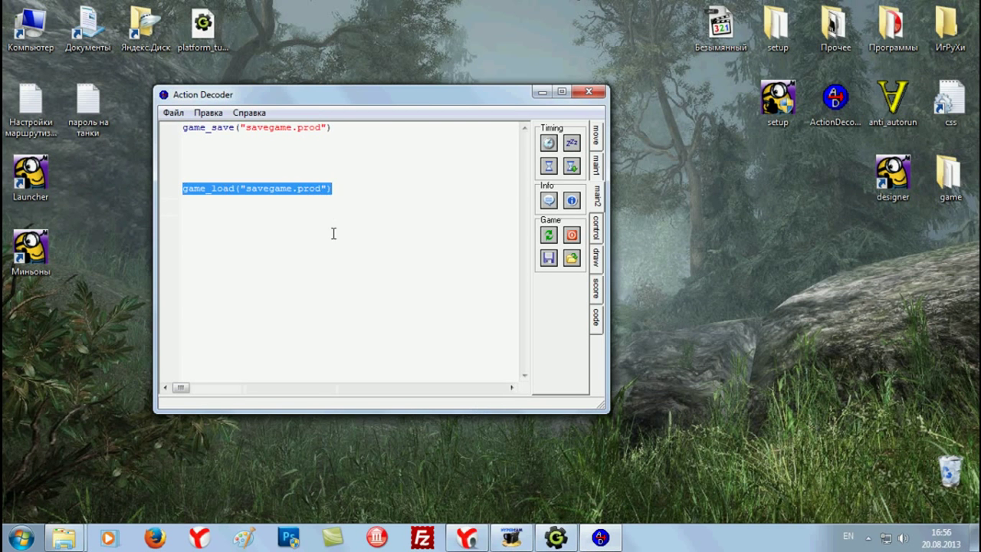
left_click(556, 538)
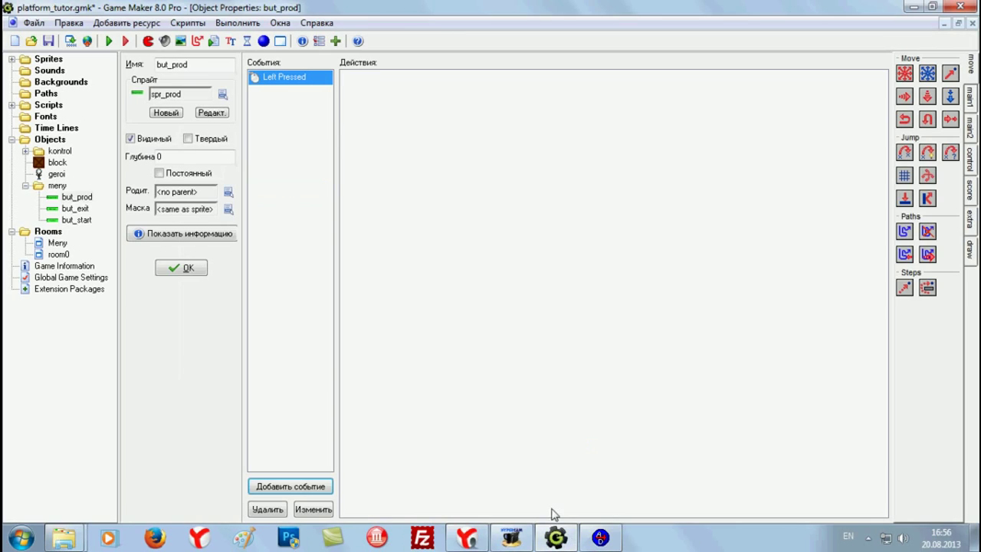
Add a code action with the copied game_load("savegame.prod") line to but_prod's Left Pressed event and accept the object
left_click(971, 200)
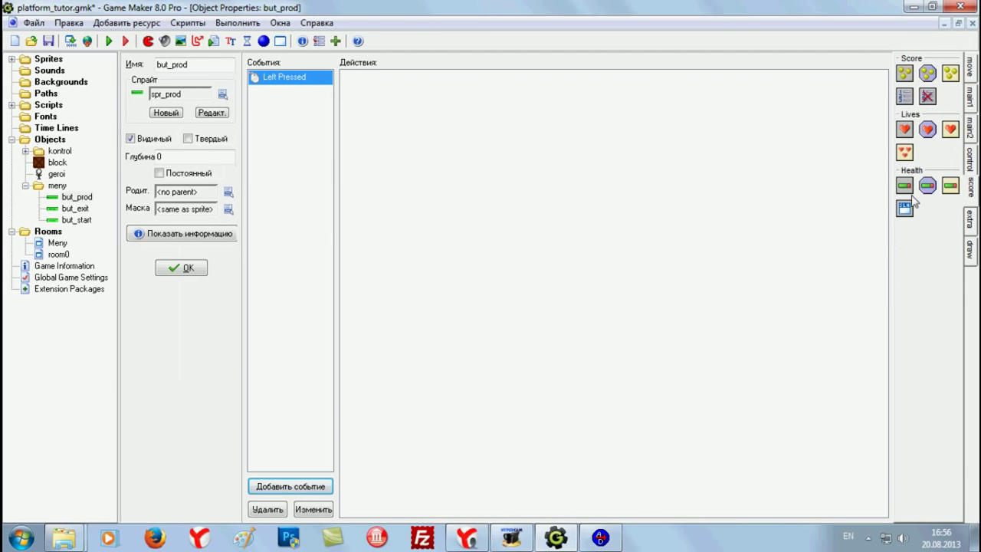
left_click(969, 165)
left_click_drag(903, 213, 651, 201)
key("ctrl+v")
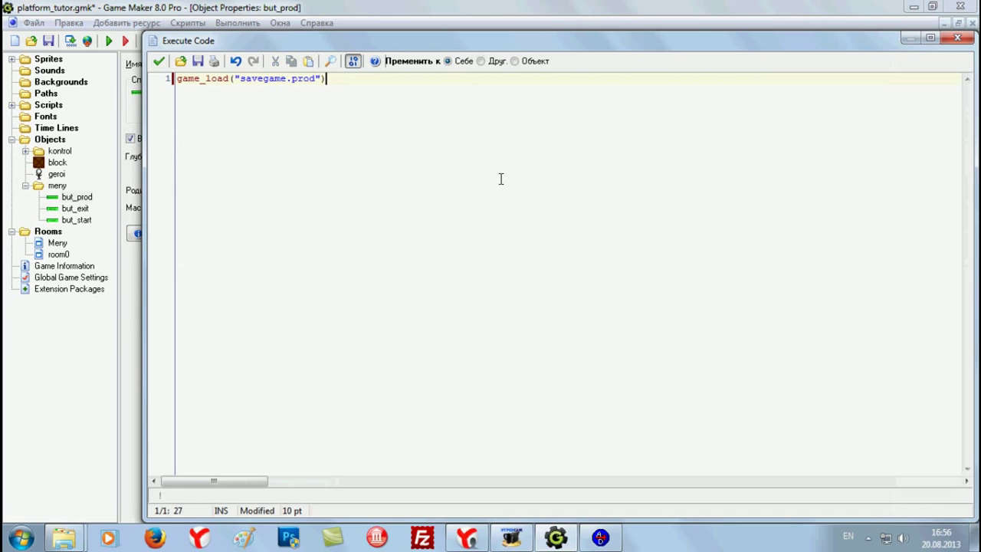
left_click(159, 61)
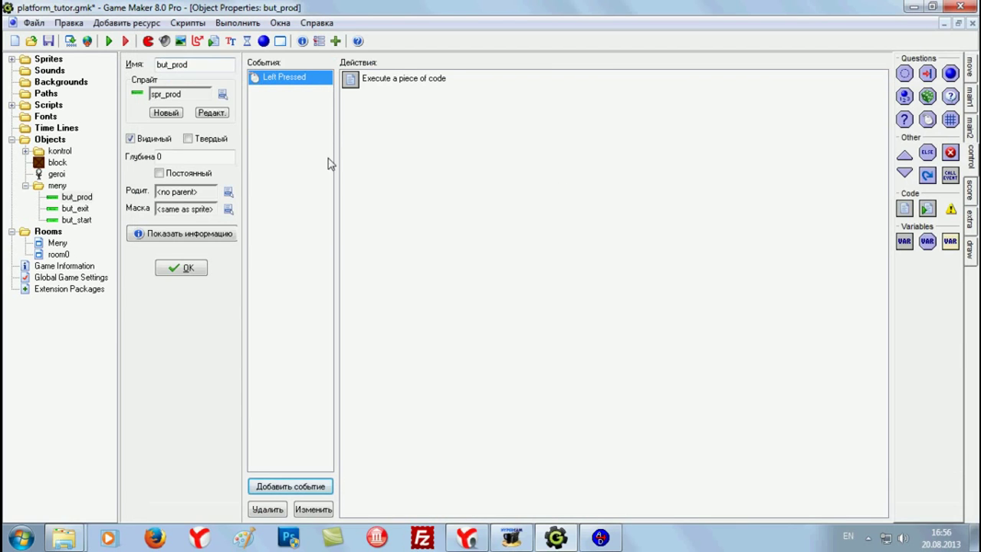
left_click(181, 268)
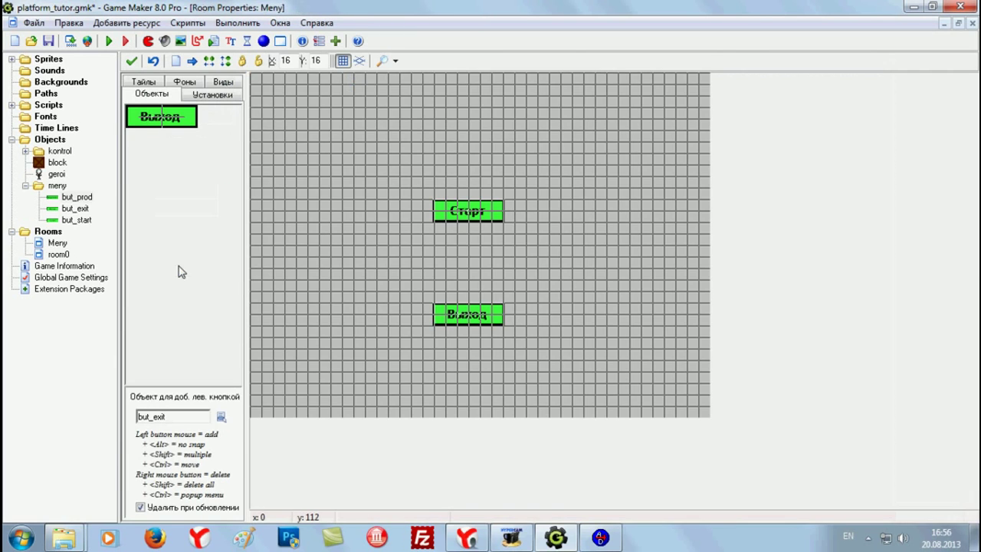
Place a but_prod button in the Meny room between the Start and Exit buttons, aligned with them
left_click(221, 417)
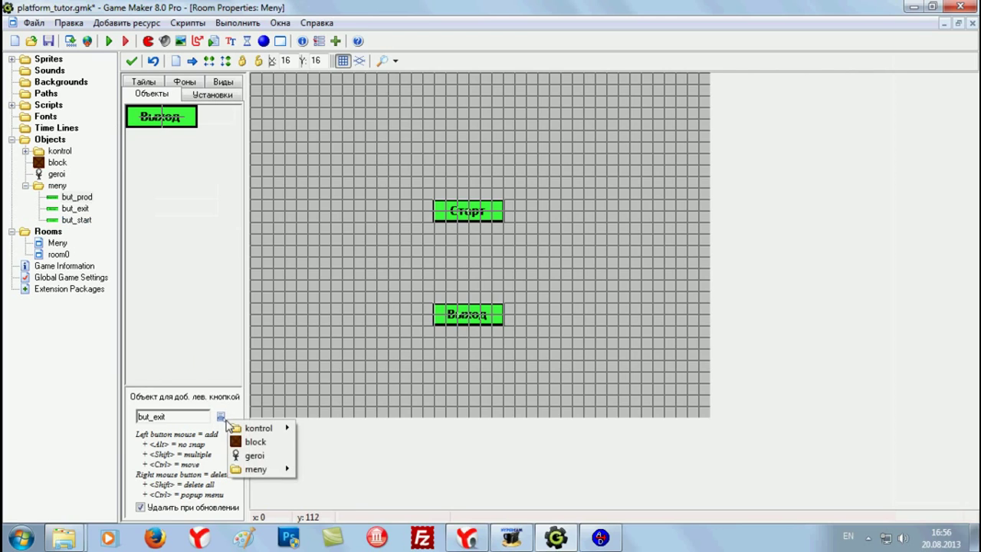
mouse_move(256, 469)
left_click(325, 468)
left_click(459, 279)
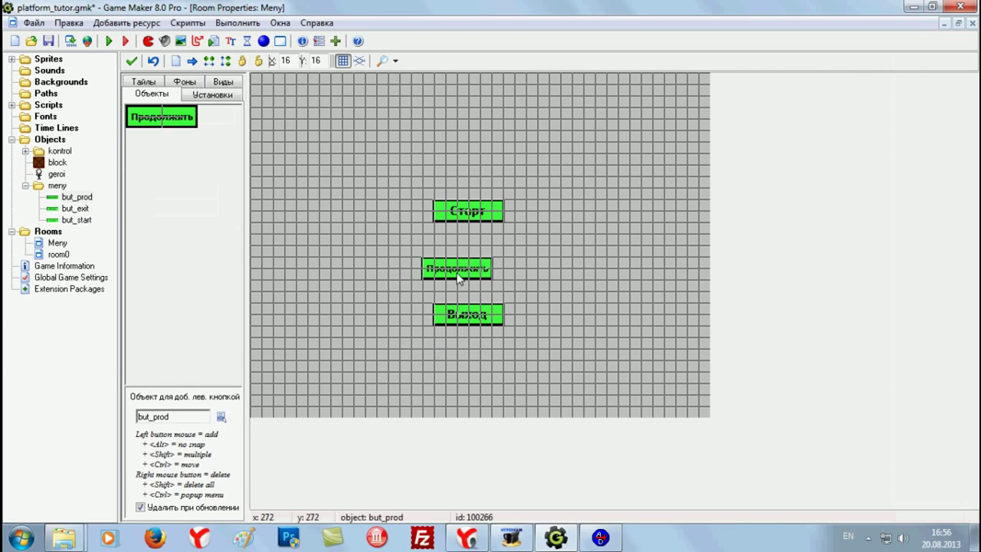
left_click_drag(458, 279, 476, 276)
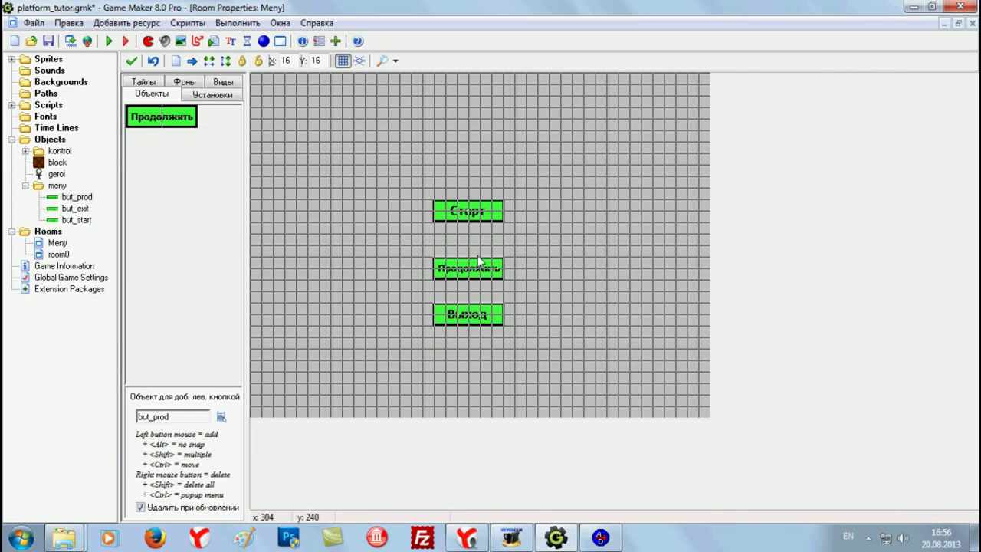
Export the game to the desktop as the standalone executable platform_tutor and launch it
left_click(71, 42)
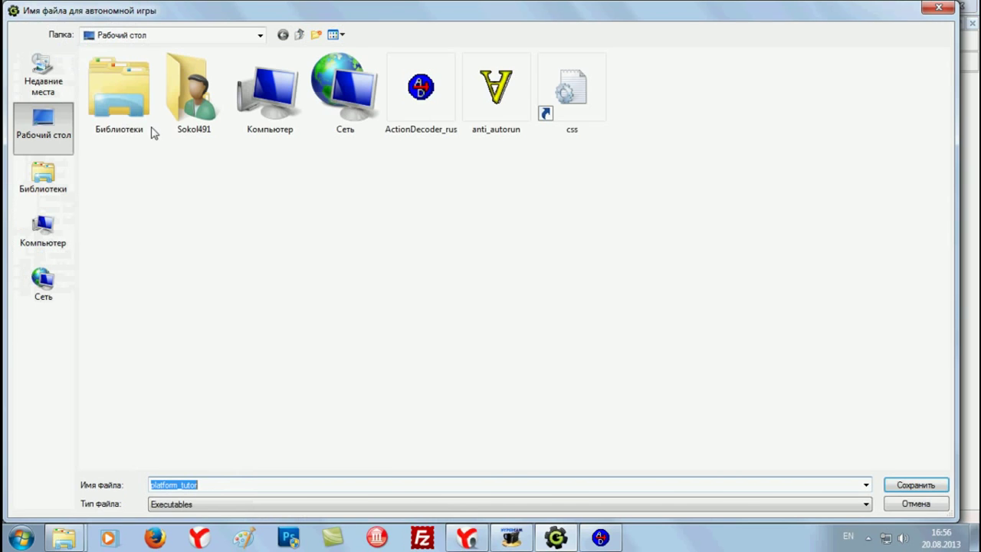
left_click(925, 486)
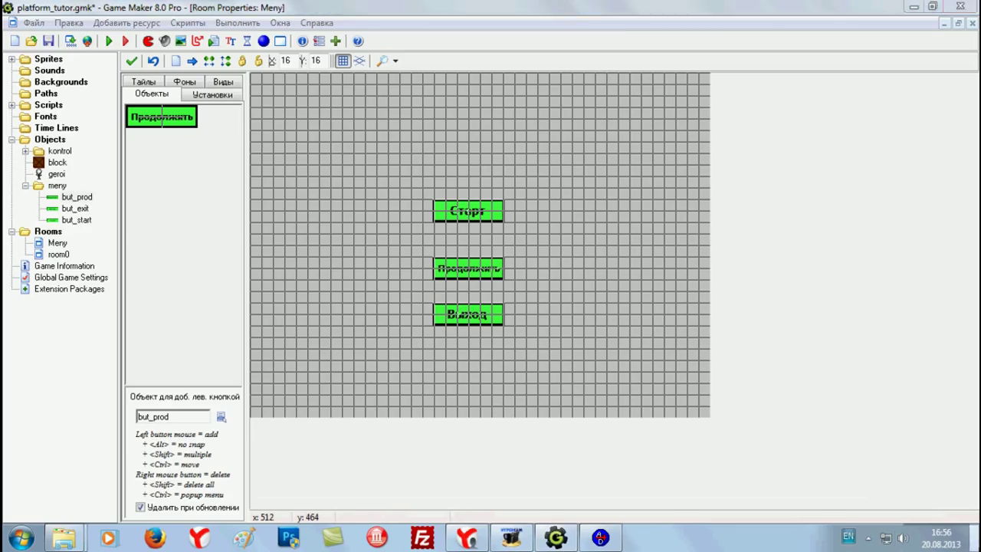
key("super+d")
left_click(29, 325)
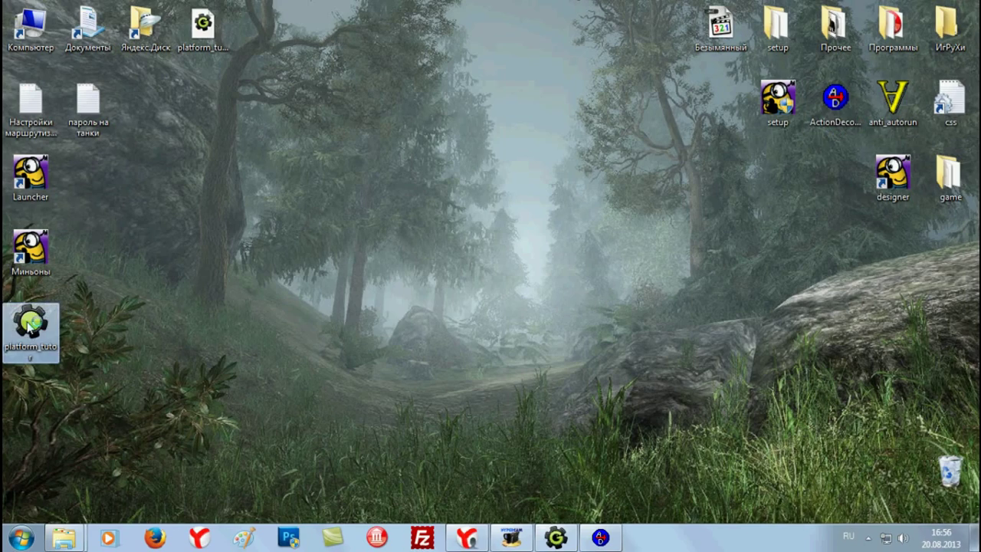
double_click(29, 326)
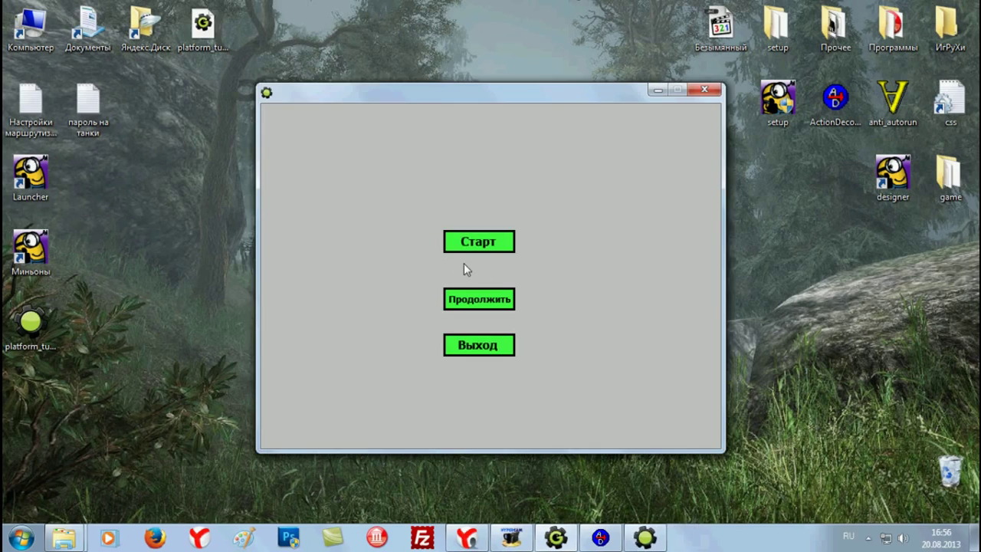
Start the game from its menu, move the character right onto a platform, and return to the menu
left_click(478, 244)
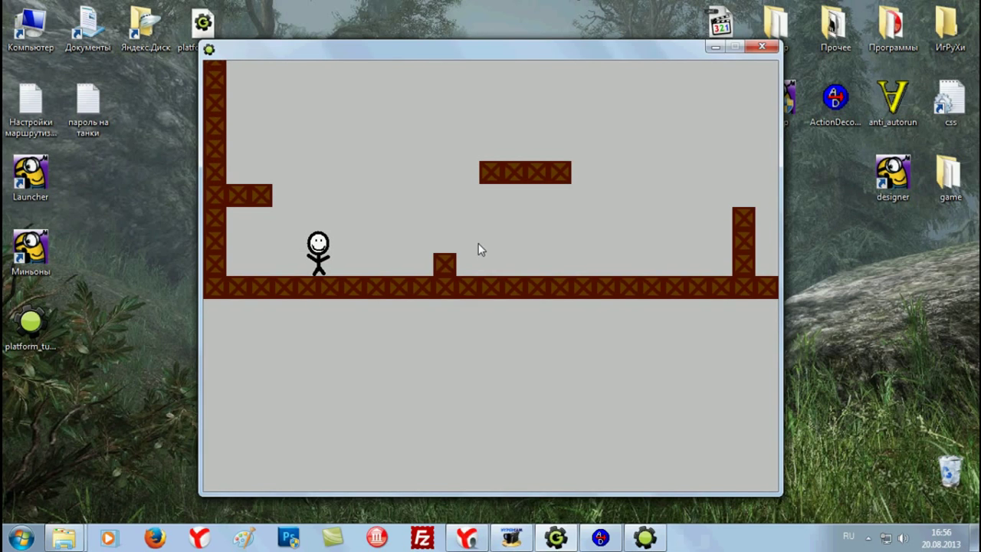
key("Right")
key("Up")
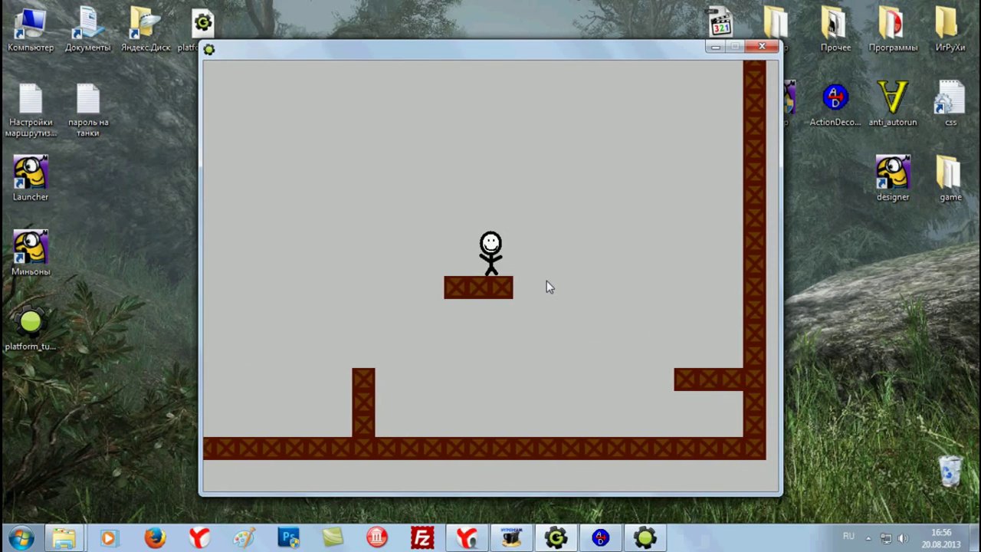
key("Escape")
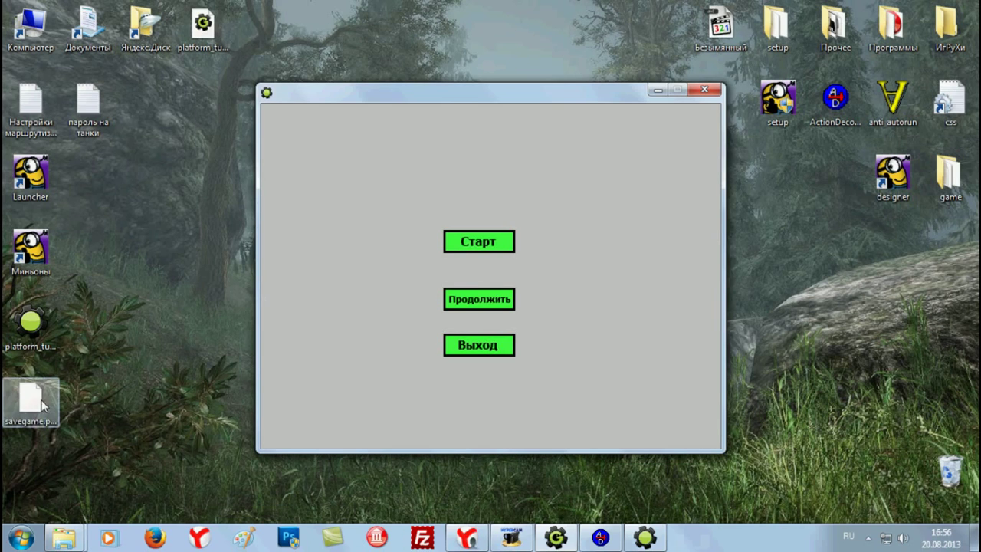
Point out savegame.prod on the desktop, continue the saved game, move the character left and return to the menu
left_click(29, 417)
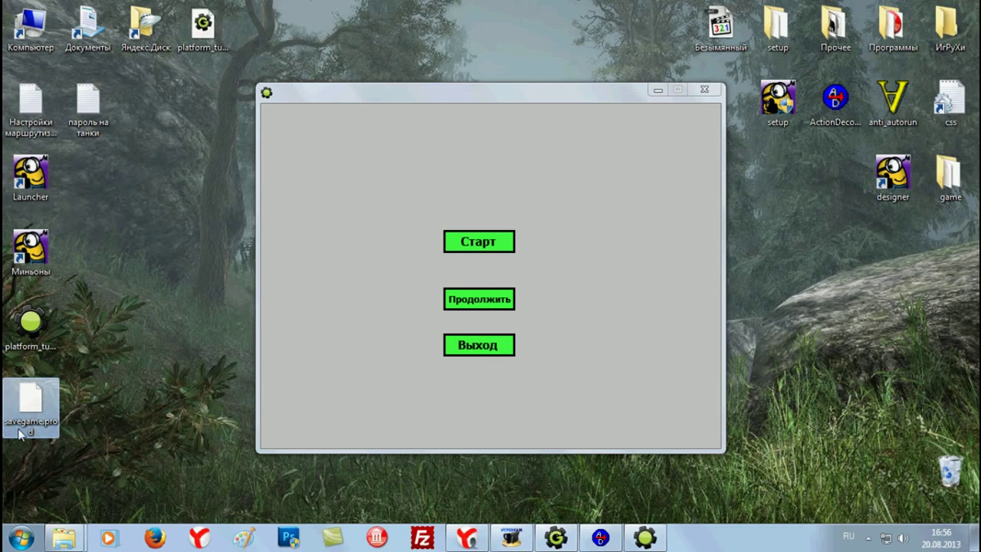
left_click(475, 328)
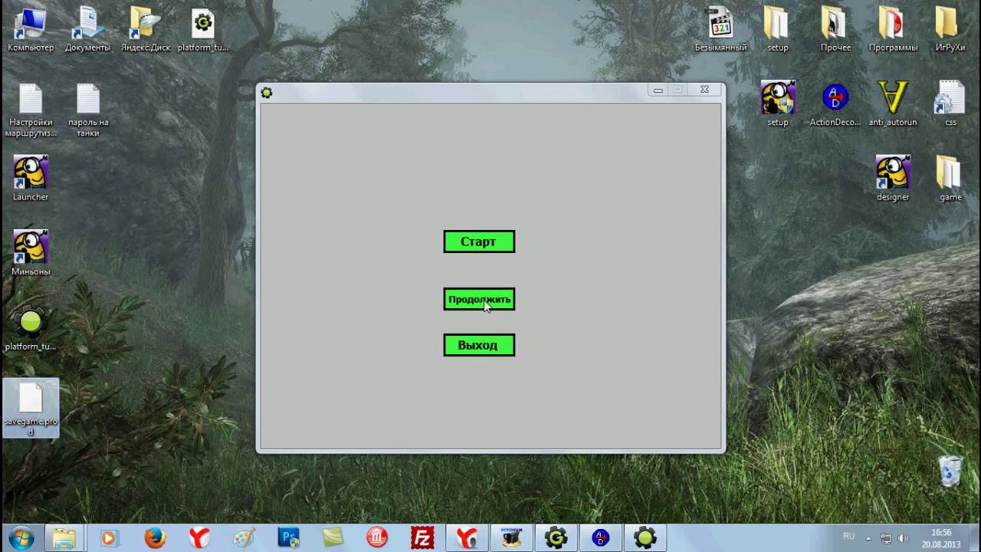
left_click(482, 299)
key("Left")
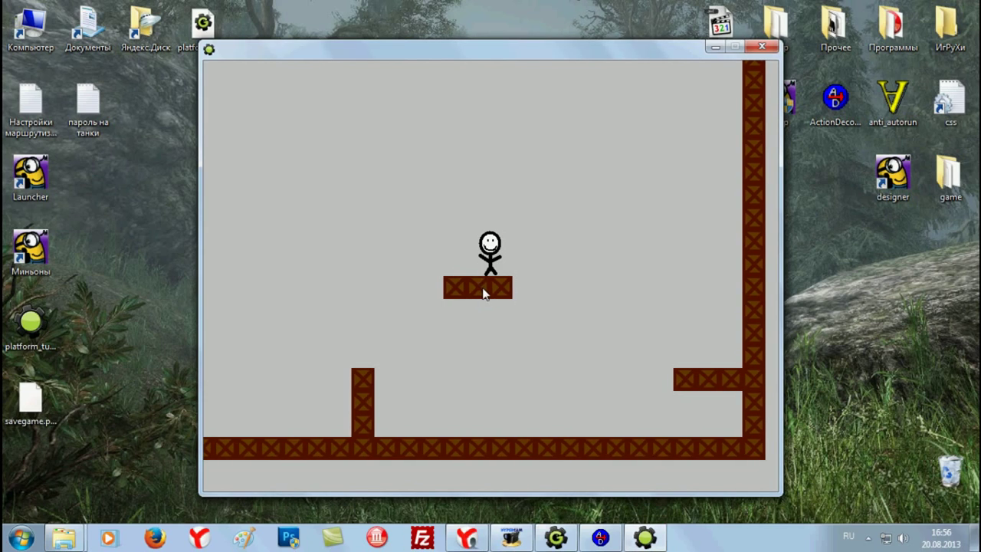
key("Left")
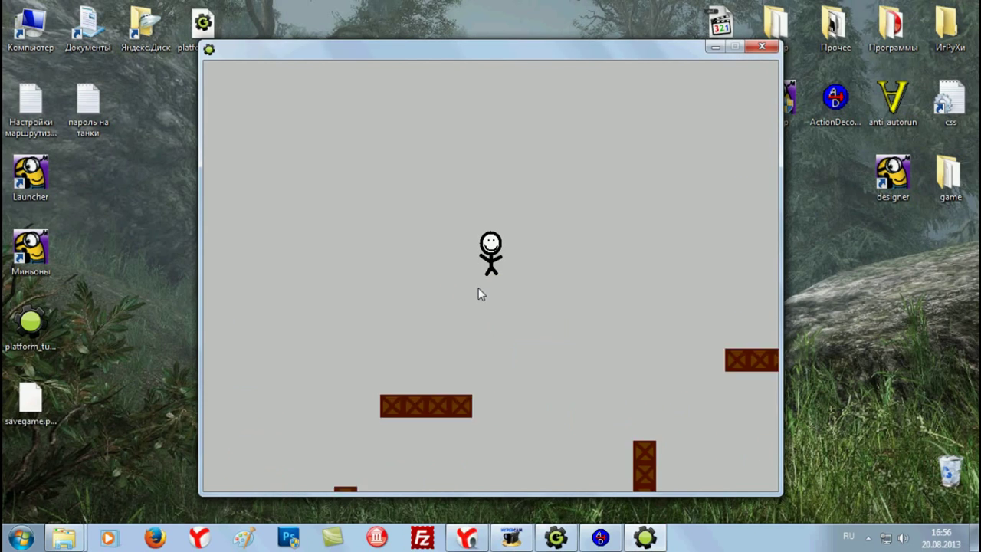
key("Escape")
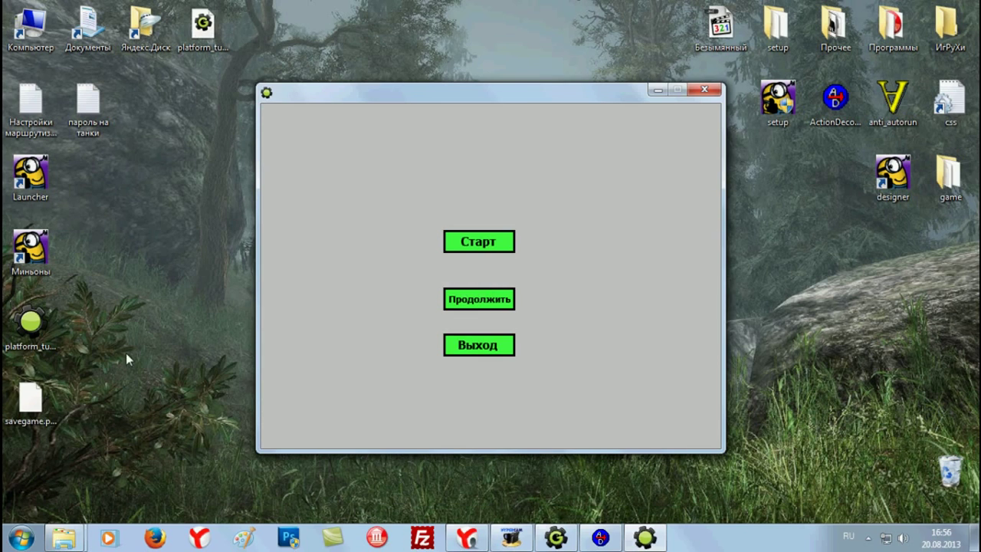
Test exiting the game and continuing from the save, move the character left, and close the game
left_click(481, 348)
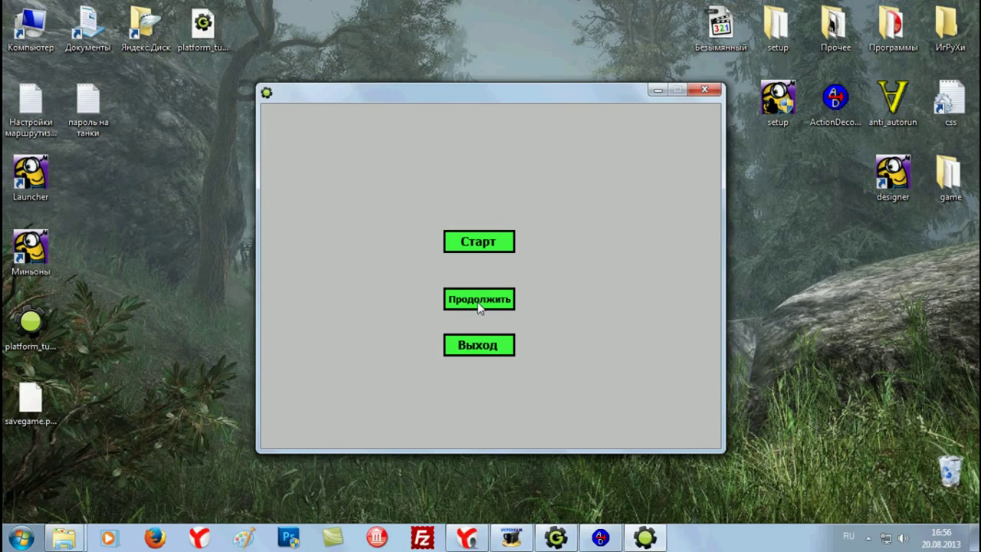
left_click(478, 302)
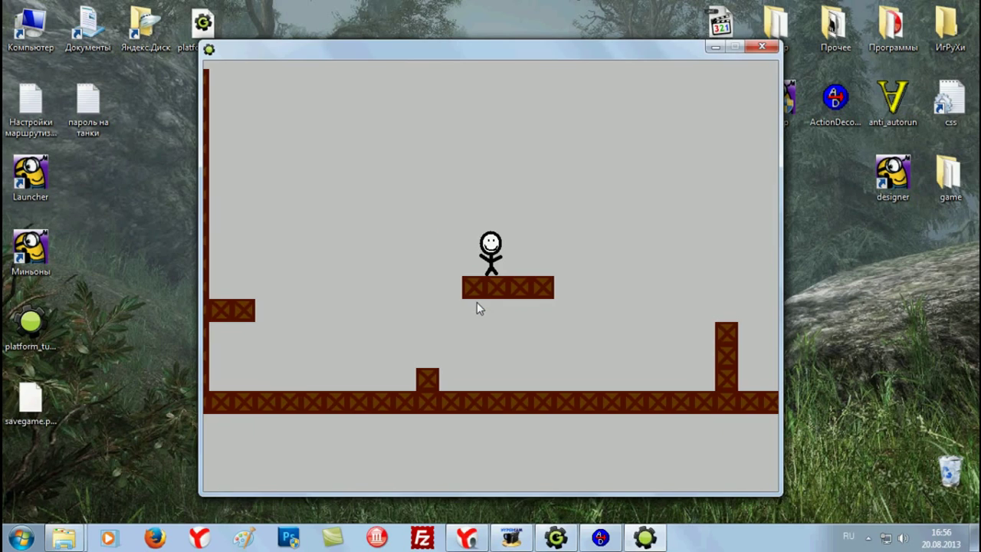
key("Left")
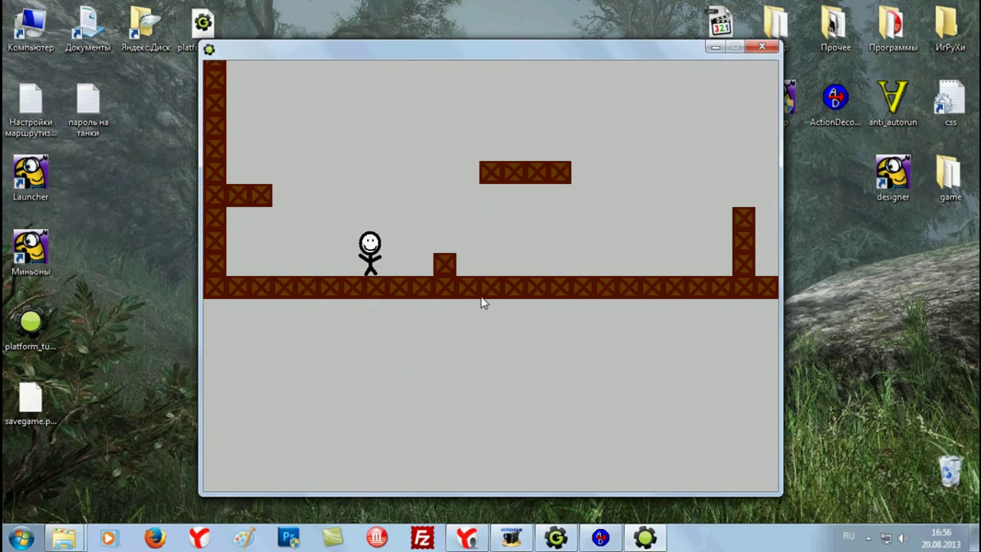
left_click(762, 47)
left_click(489, 348)
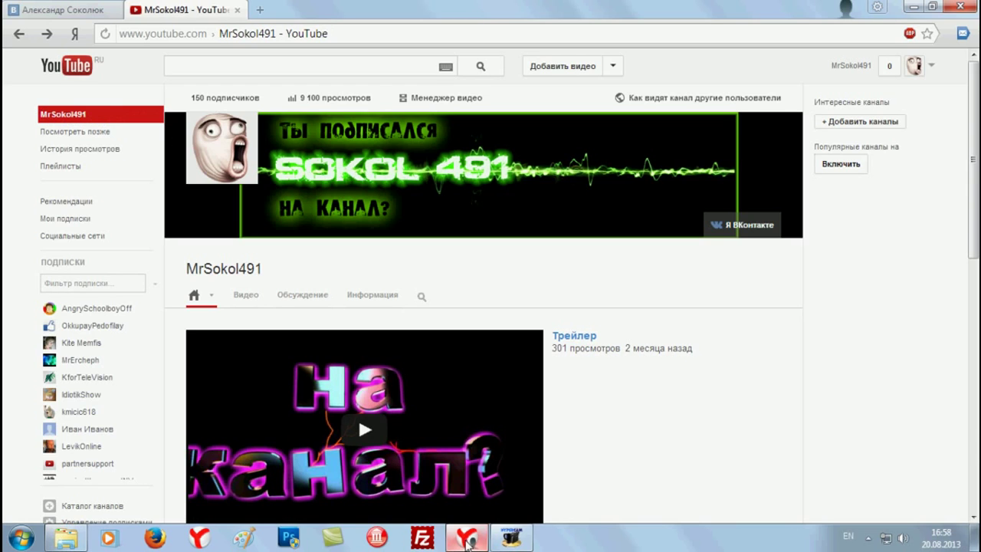
Point out the addresses of the author's VK page and YouTube channel in the browser, and minimize it
left_click(73, 9)
left_click(196, 34)
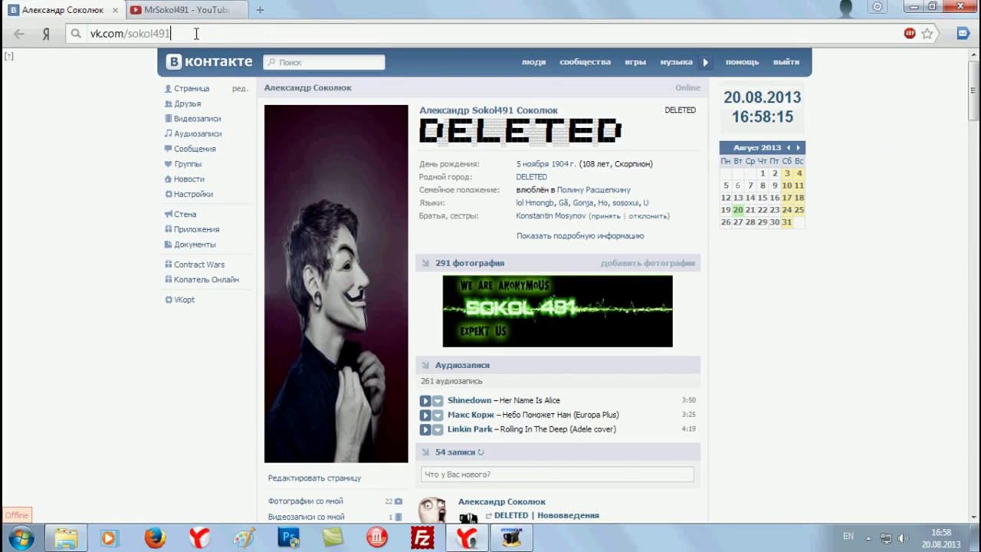
key("ctrl+a")
left_click(184, 10)
left_click(329, 33)
left_click_drag(313, 34, 234, 34)
left_click(815, 319)
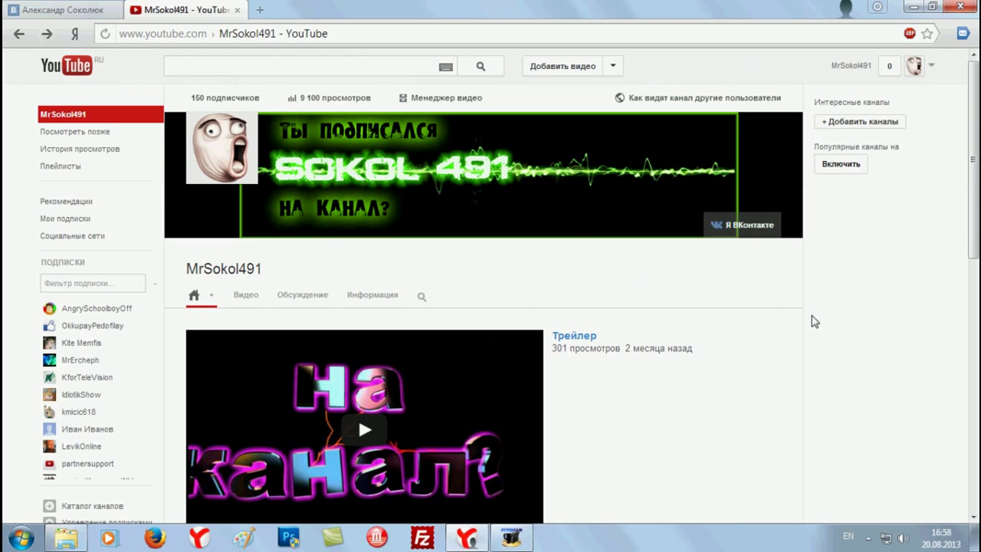
left_click(912, 7)
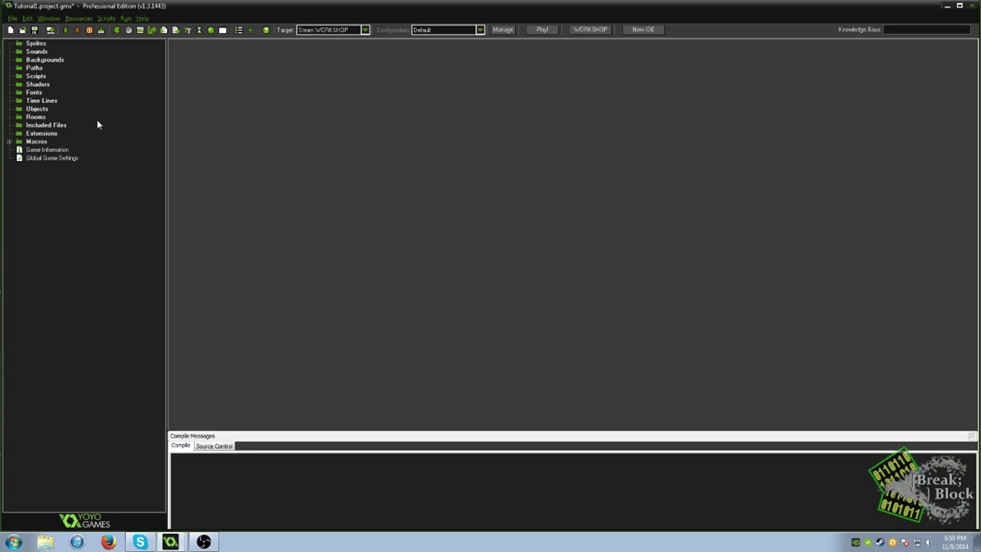
Create a new sprite, name it spr_player and open it in the sprite editor
left_click(36, 44)
right_click(39, 46)
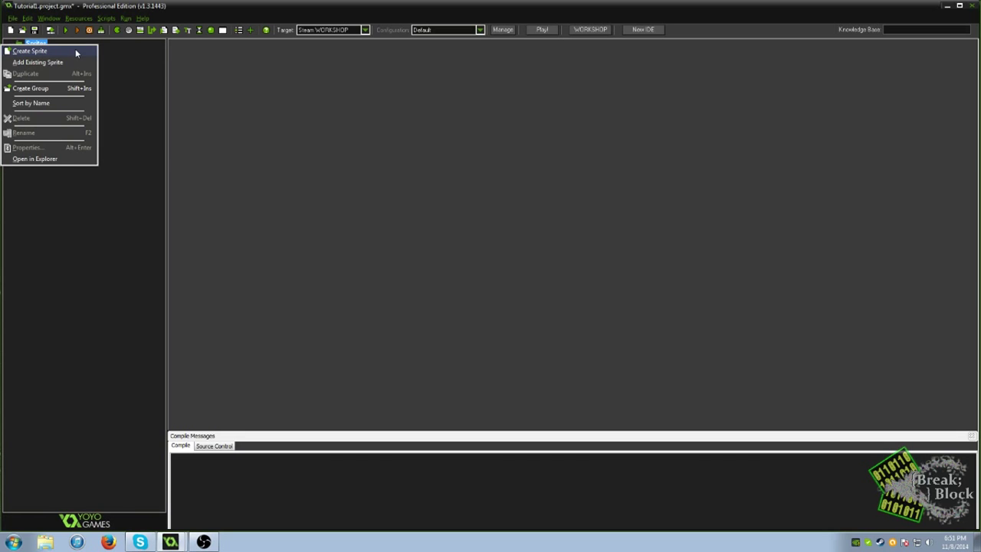
left_click(122, 60)
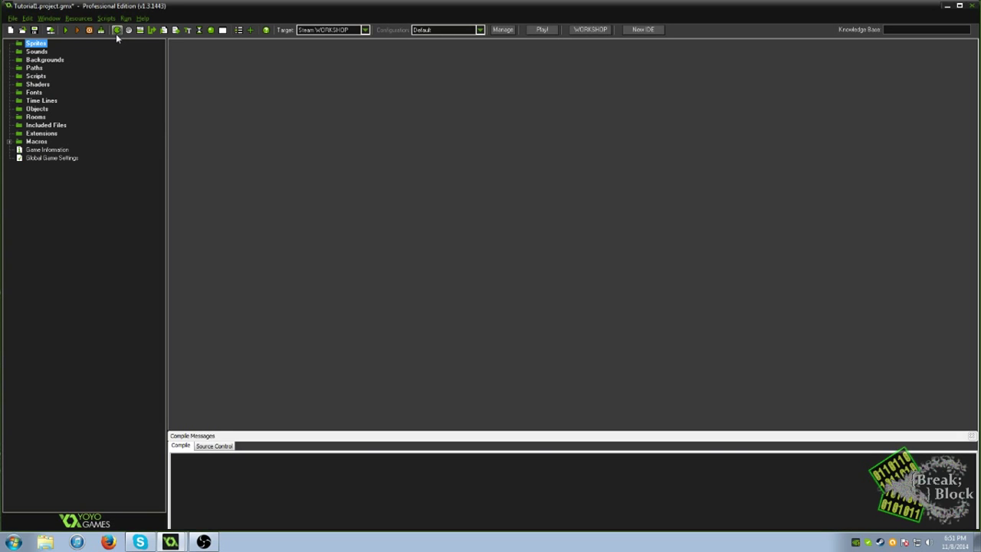
left_click(116, 34)
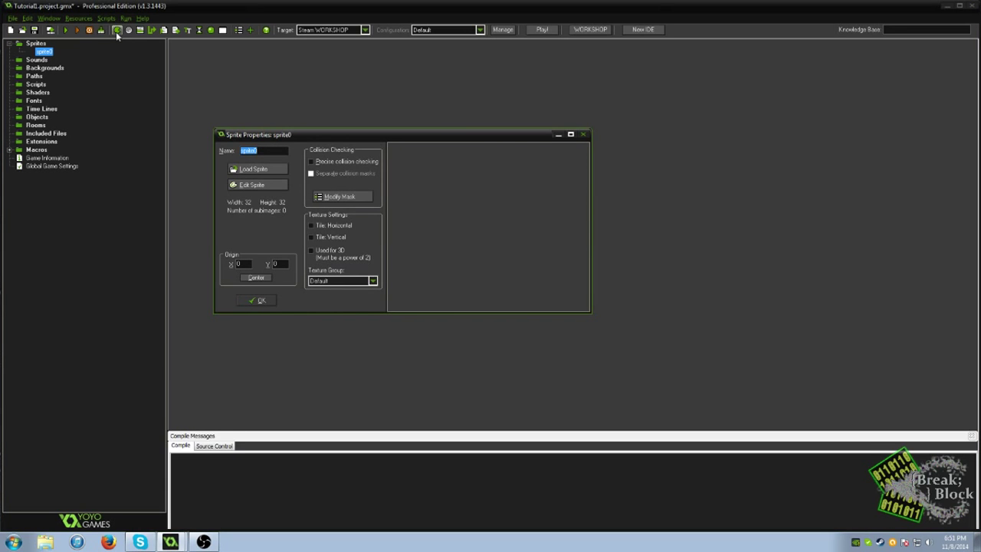
left_click_drag(435, 136, 506, 118)
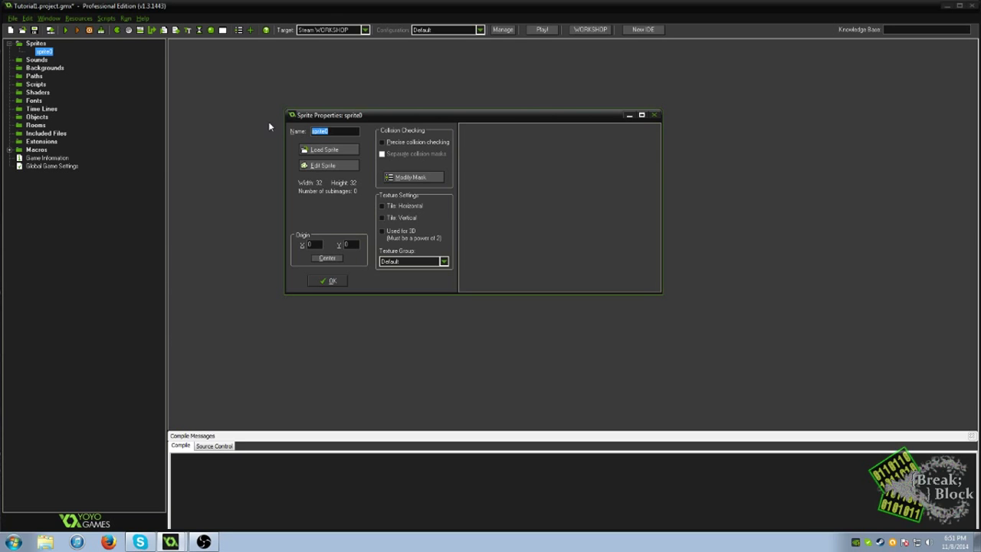
type("spr")
type("_player")
left_click(332, 167)
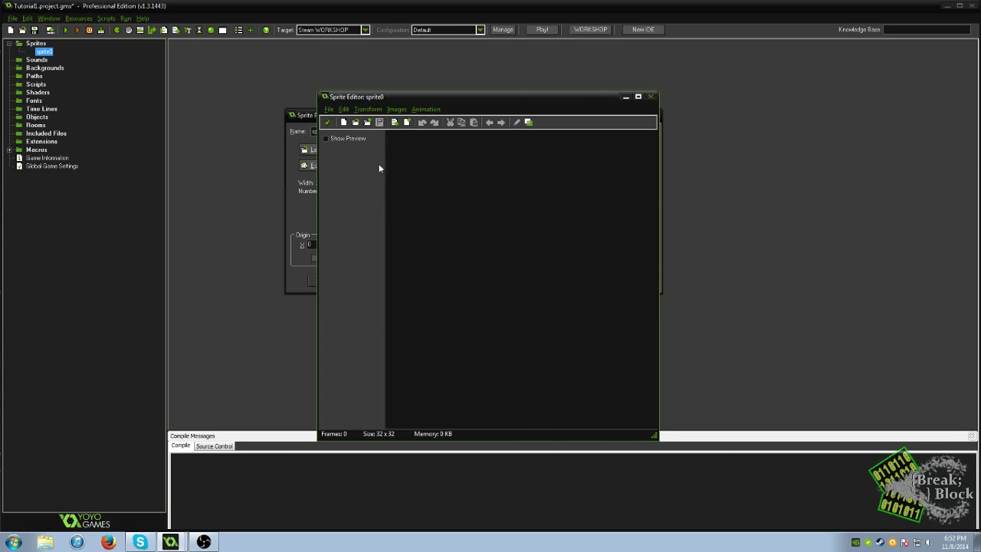
Examine the sprite editor's animation preview options and its available editing commands
left_click(339, 139)
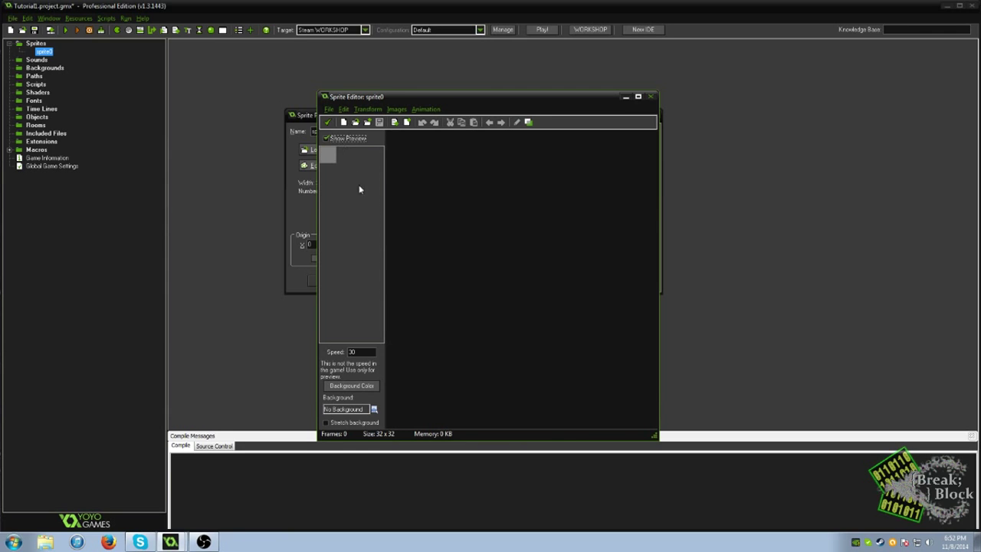
left_click(357, 352)
left_click(339, 140)
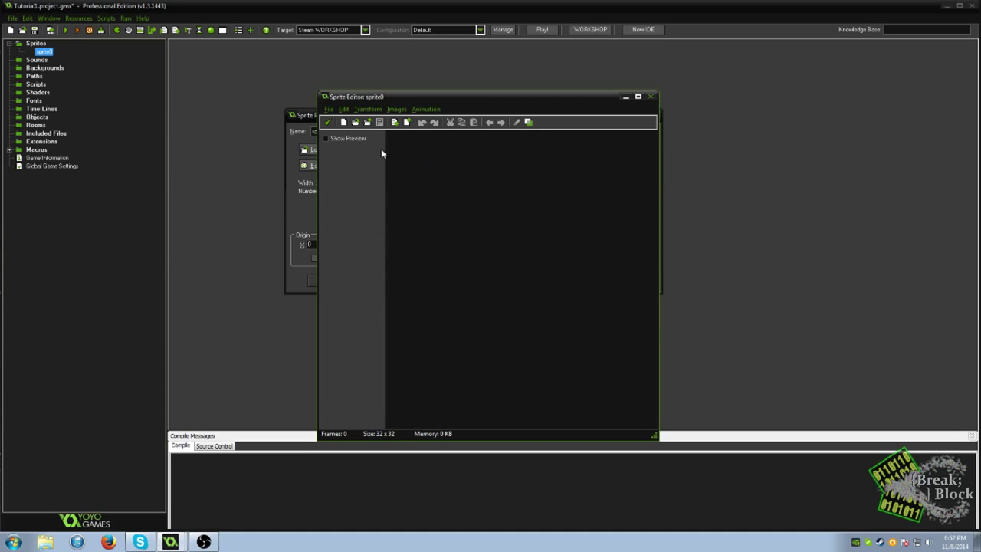
left_click(329, 109)
mouse_move(344, 110)
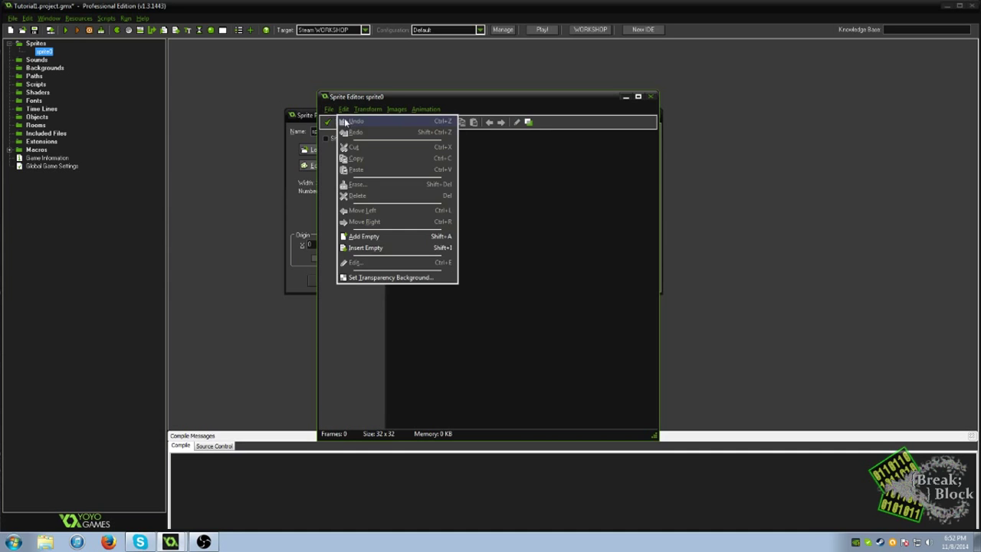
left_click(354, 121)
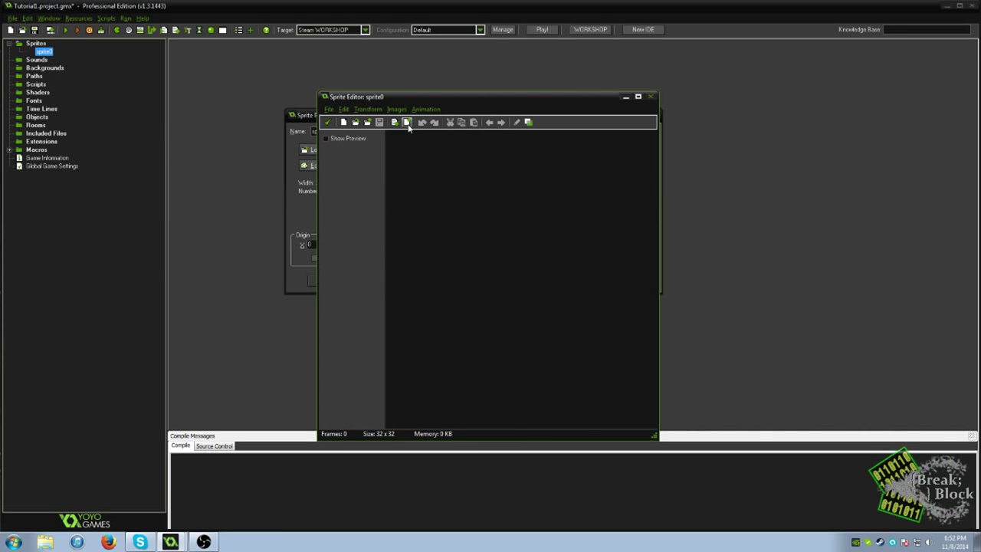
Add an empty image to the player sprite and draw a filled dark yellow circle spanning its 32 x 32 canvas
left_click(407, 125)
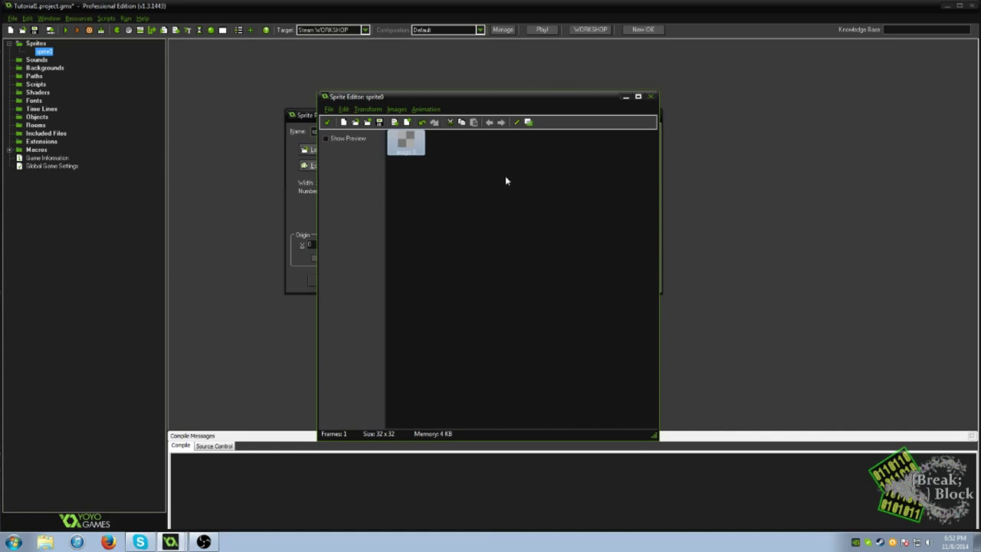
double_click(411, 148)
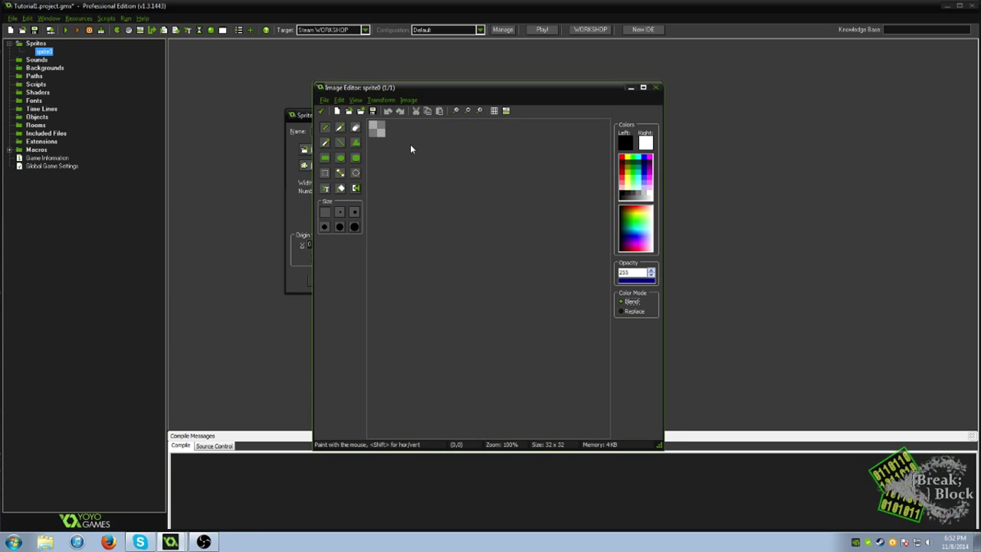
left_click(481, 111)
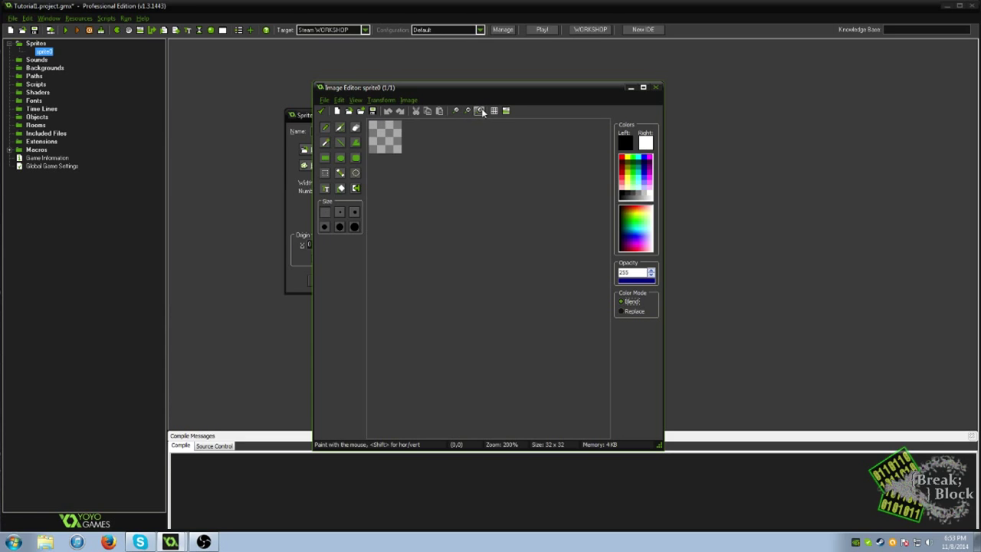
left_click(481, 112)
left_click(482, 111)
left_click(482, 111)
left_click(481, 111)
left_click(482, 111)
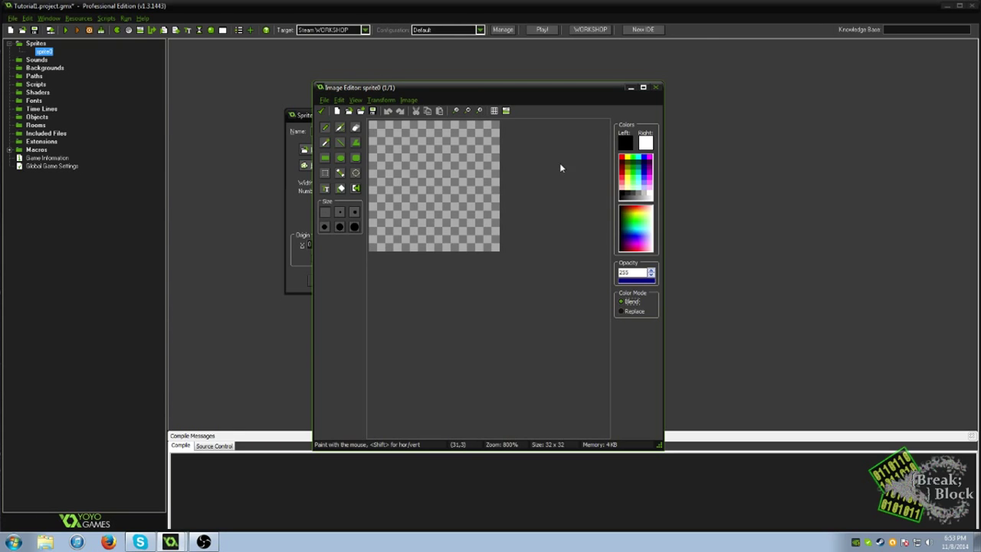
left_click(630, 166)
left_click(339, 158)
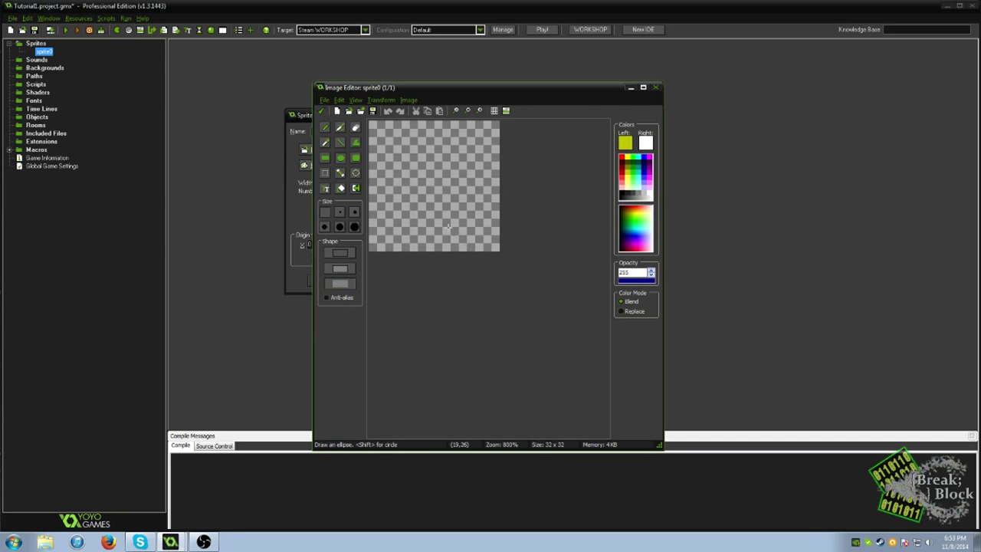
left_click(371, 123)
left_click_drag(370, 123, 497, 249)
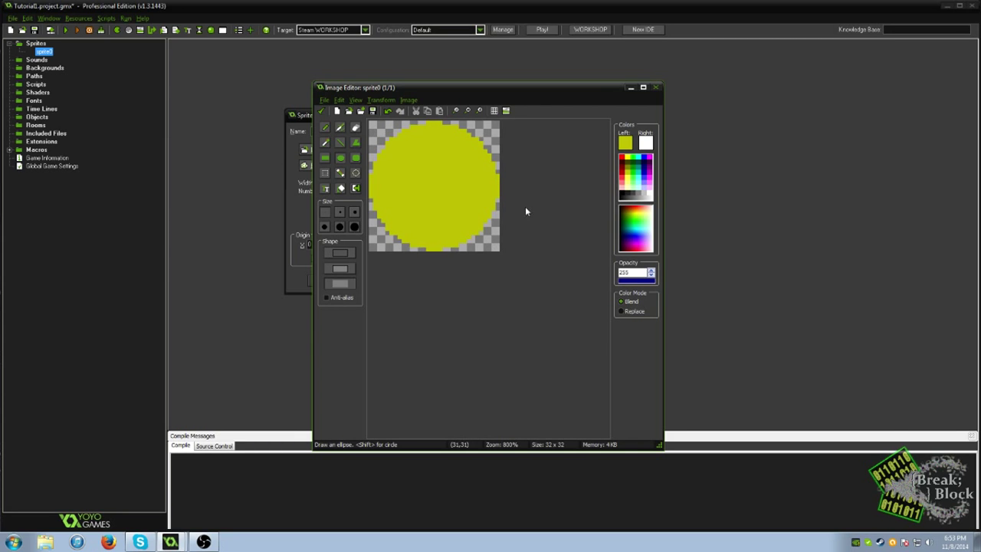
Draw two vertical black eyes and a V-shaped mouth on the circle with the Line tool, and keep the image
left_click(338, 142)
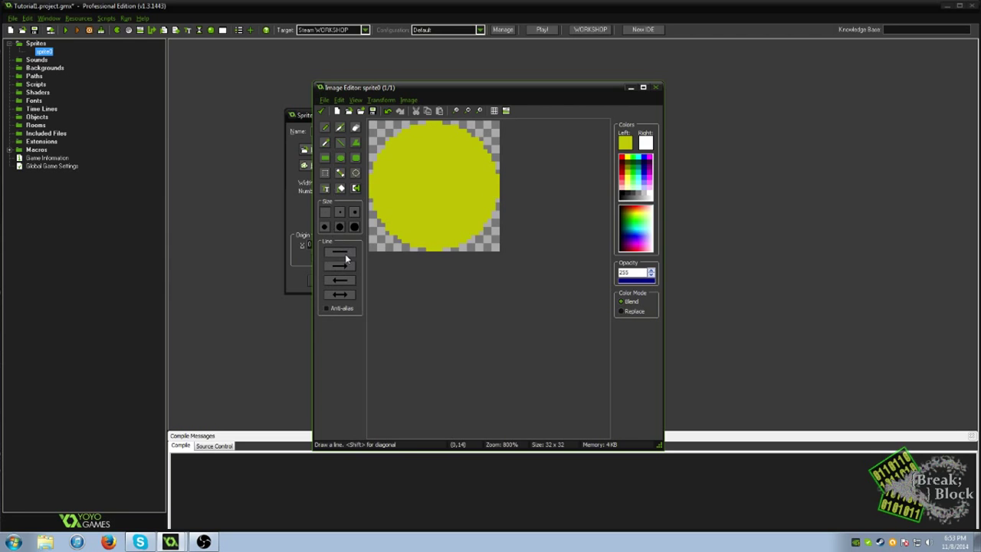
left_click(626, 185)
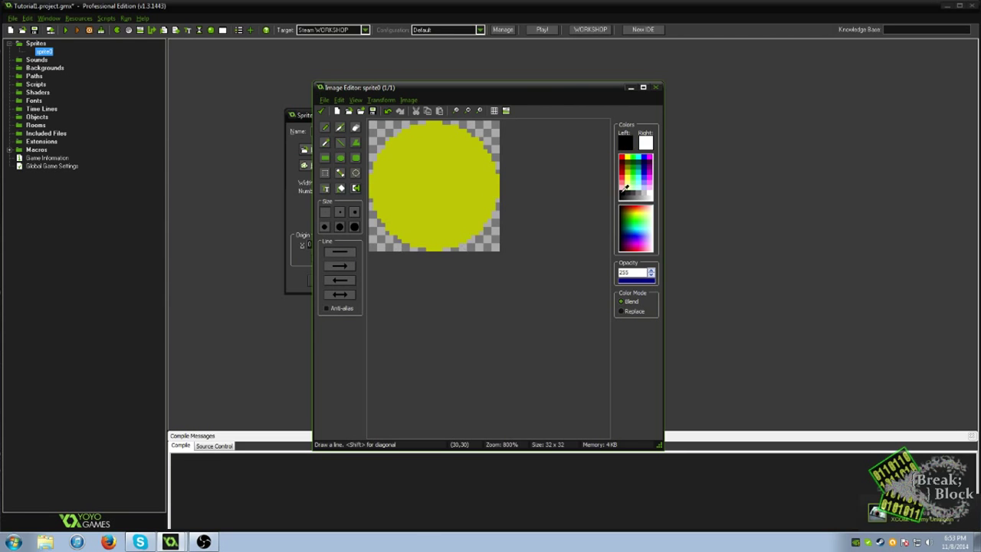
left_click_drag(411, 151, 412, 193)
mouse_move(444, 149)
left_mouse_down()
mouse_move(444, 193)
mouse_move(416, 216)
mouse_move(432, 229)
mouse_move(464, 204)
left_mouse_up()
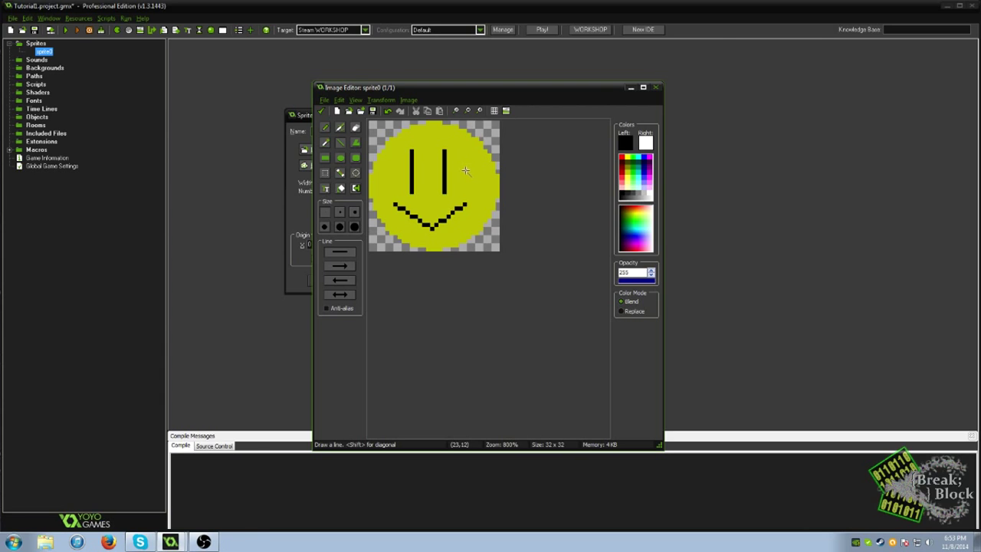
left_click(320, 112)
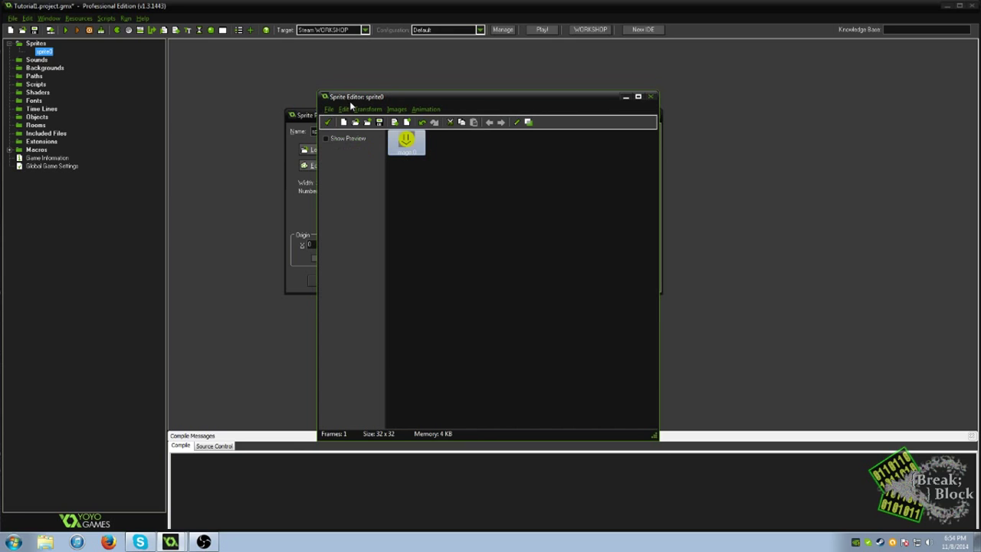
Reopen the smiley image, look at its file saving options, and close the image keeping it as drawn
double_click(405, 146)
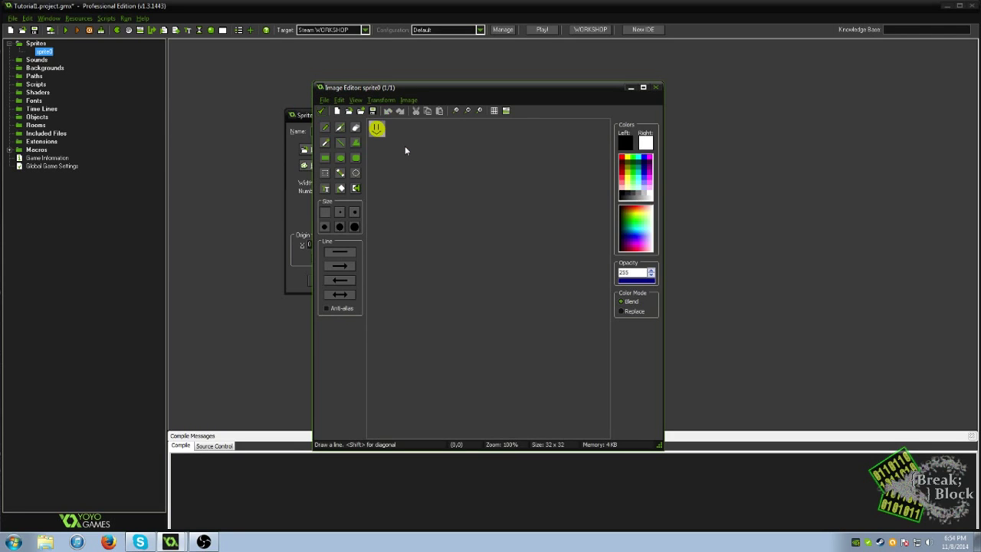
left_click(325, 101)
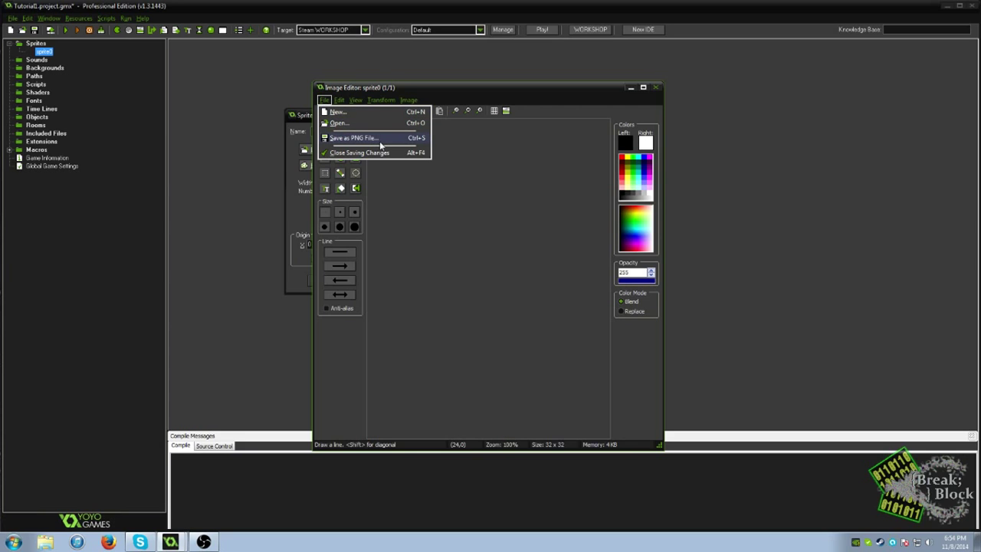
left_click(476, 154)
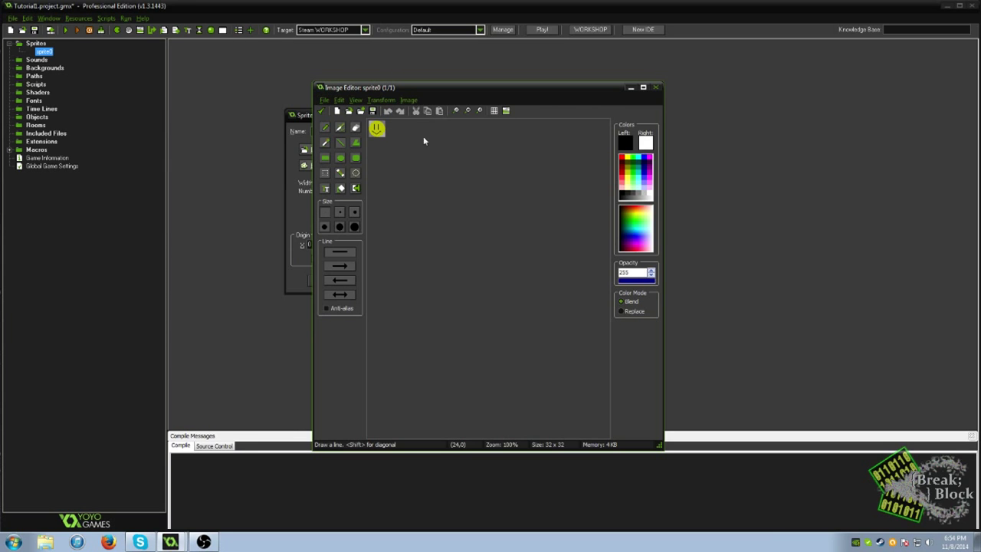
left_click(321, 112)
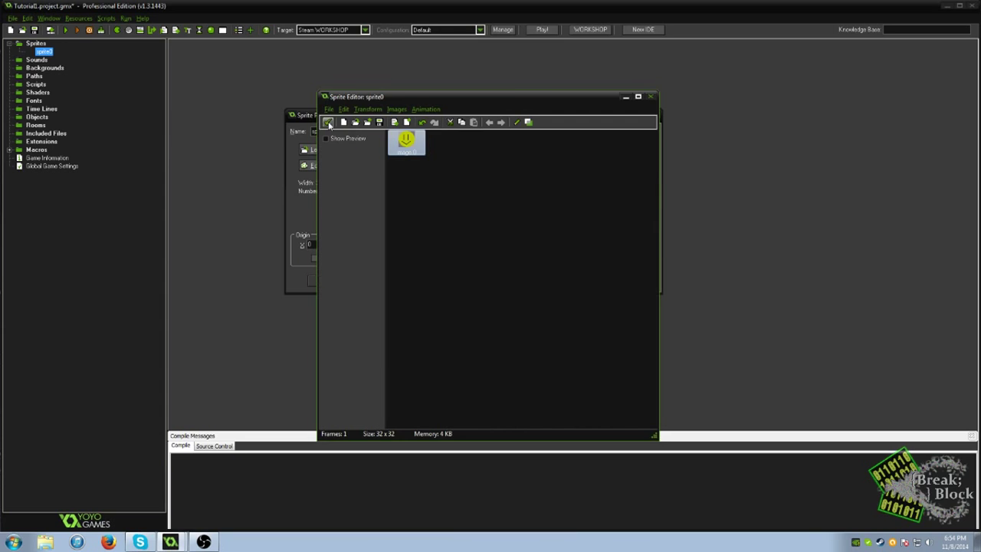
Accept the edited image into spr_player and confirm the sprite's properties
left_click(329, 122)
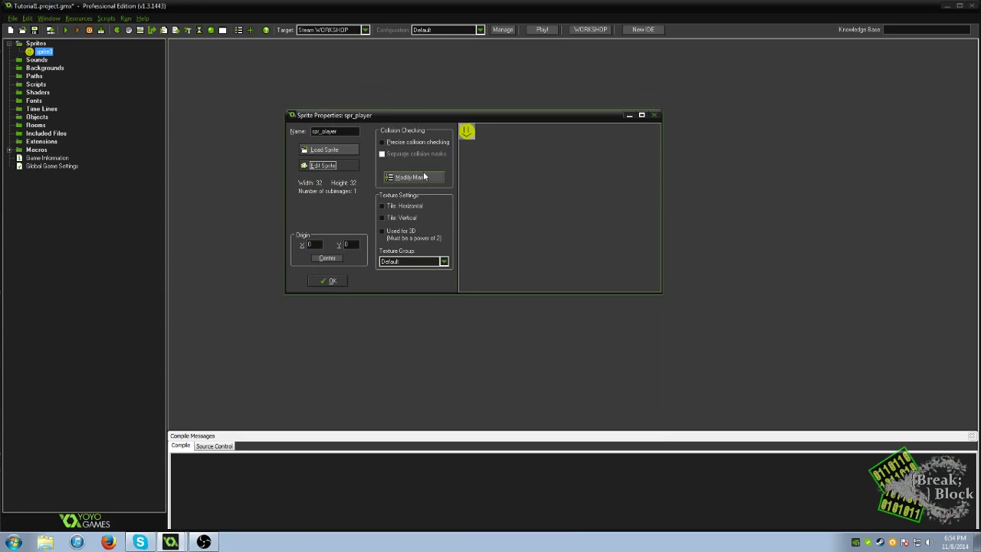
left_click(327, 282)
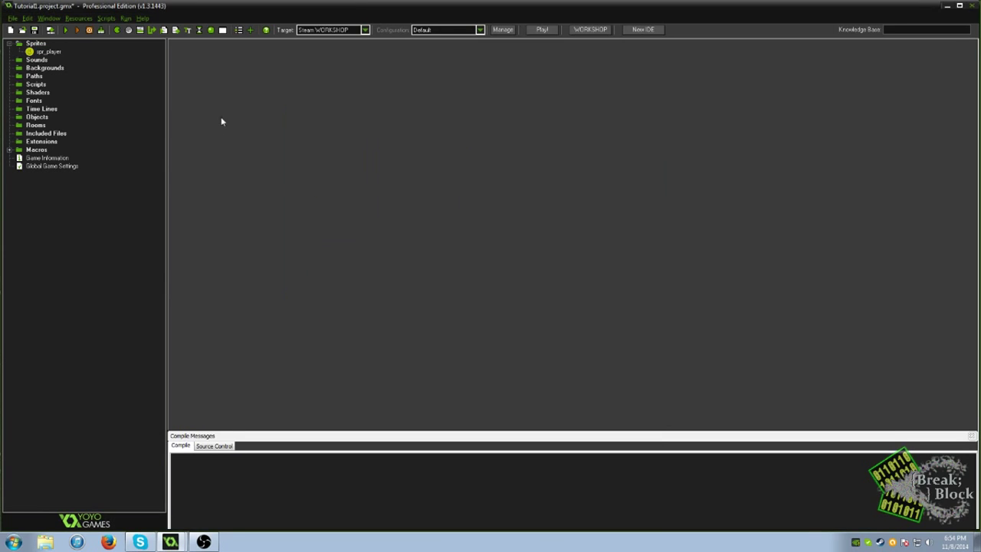
left_click(62, 54)
Create a second sprite named spr_wall, add an empty image to it and open that image for editing
left_click(115, 31)
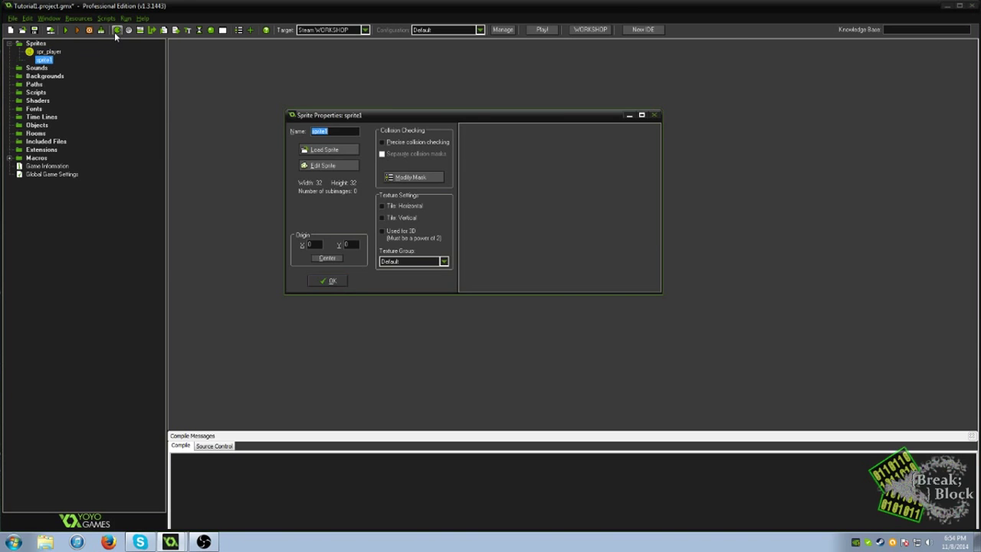
type("spr_wall")
left_click(340, 166)
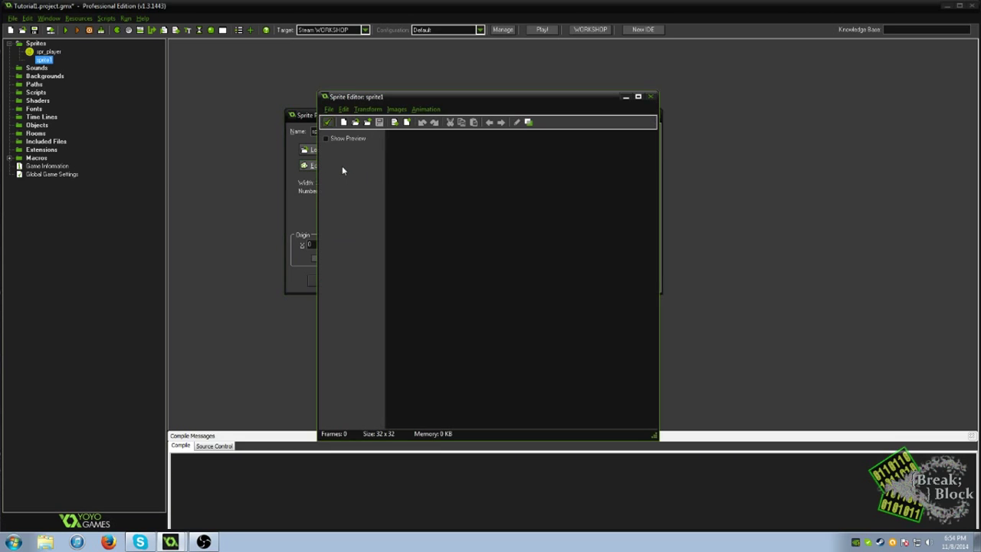
left_click(407, 122)
double_click(408, 143)
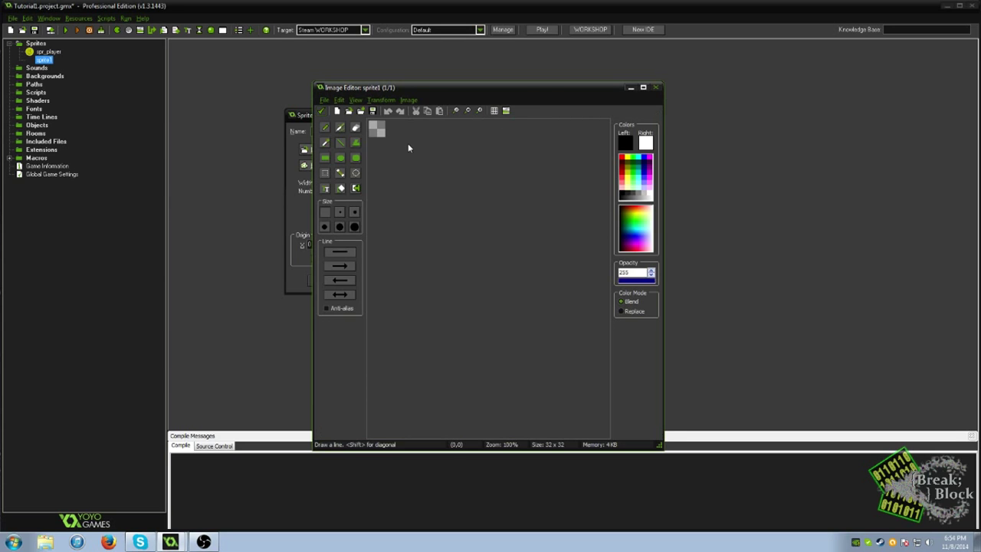
Flood fill the whole wall image with red, and refill it with a darker red
left_click(480, 111)
left_click(480, 110)
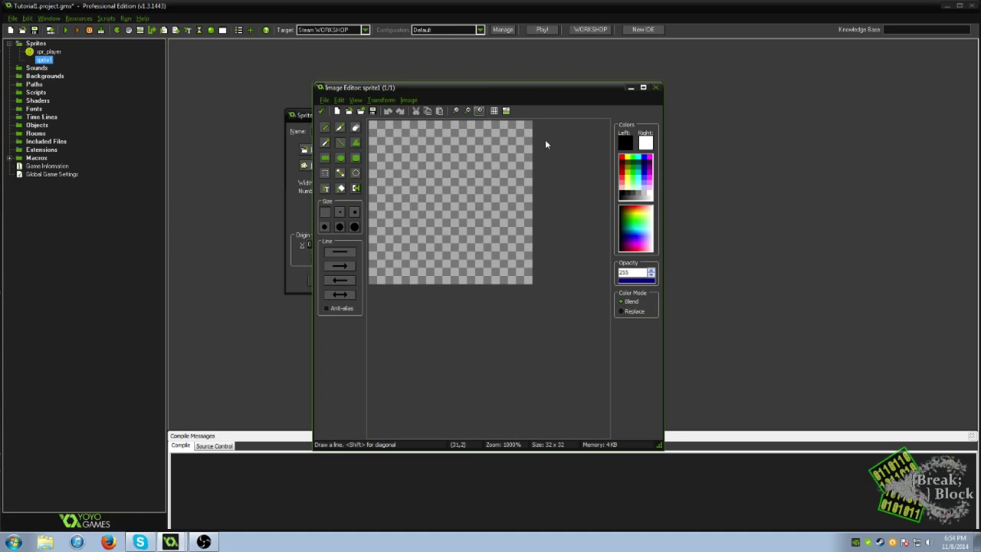
left_click(622, 163)
left_click(343, 188)
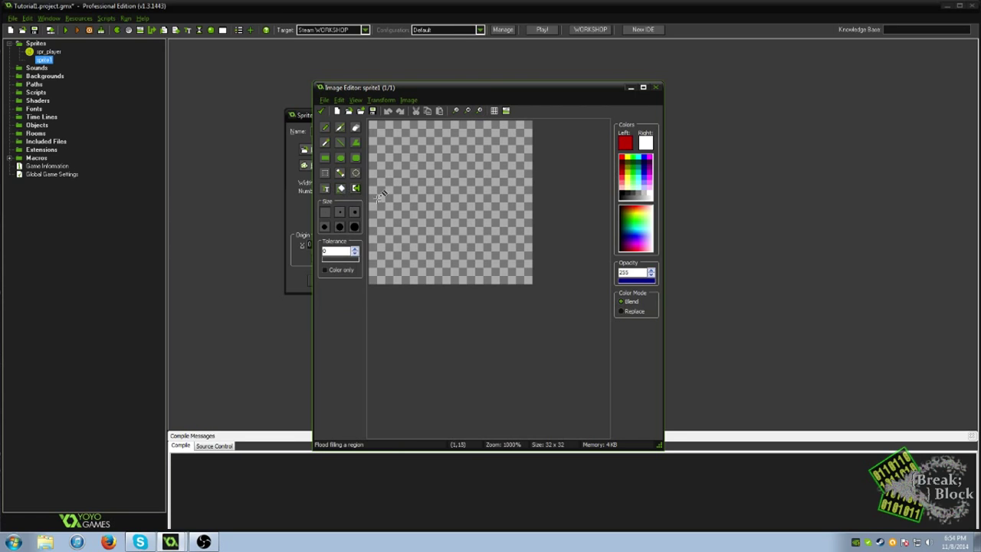
left_click(439, 200)
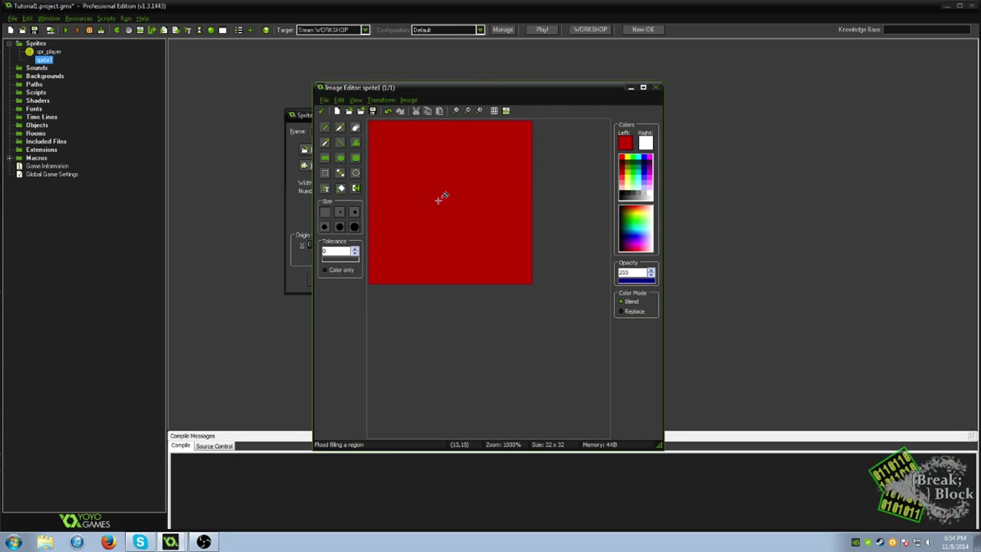
left_click(625, 163)
left_click(401, 180)
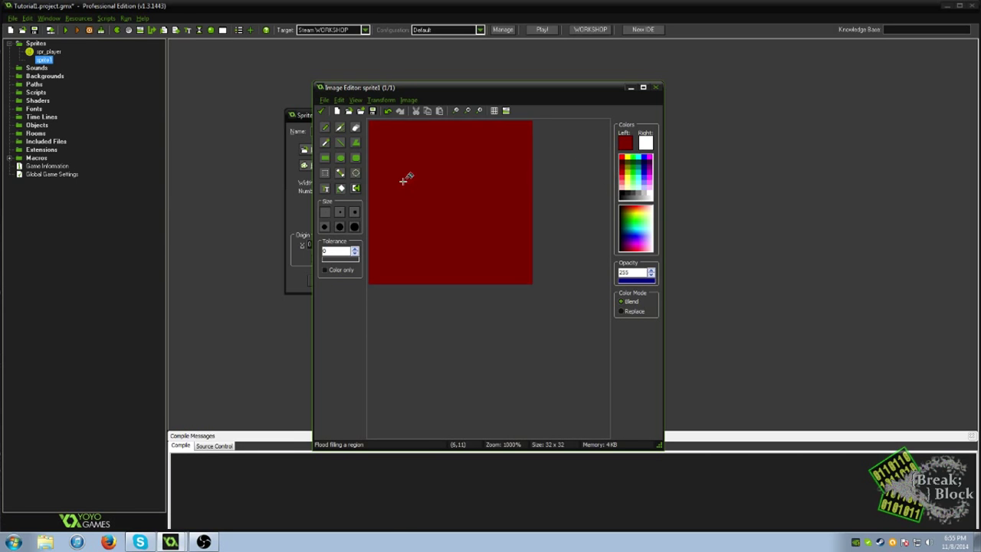
Draw thick lines in a very dark red along the top and left edges of the wall image with the Line tool
left_click(625, 160)
left_click(357, 143)
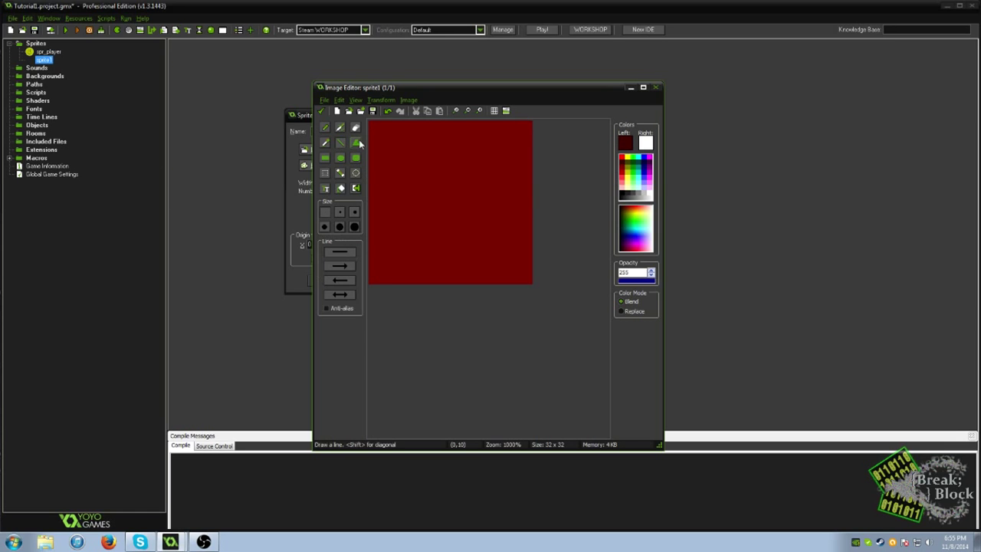
left_click(340, 214)
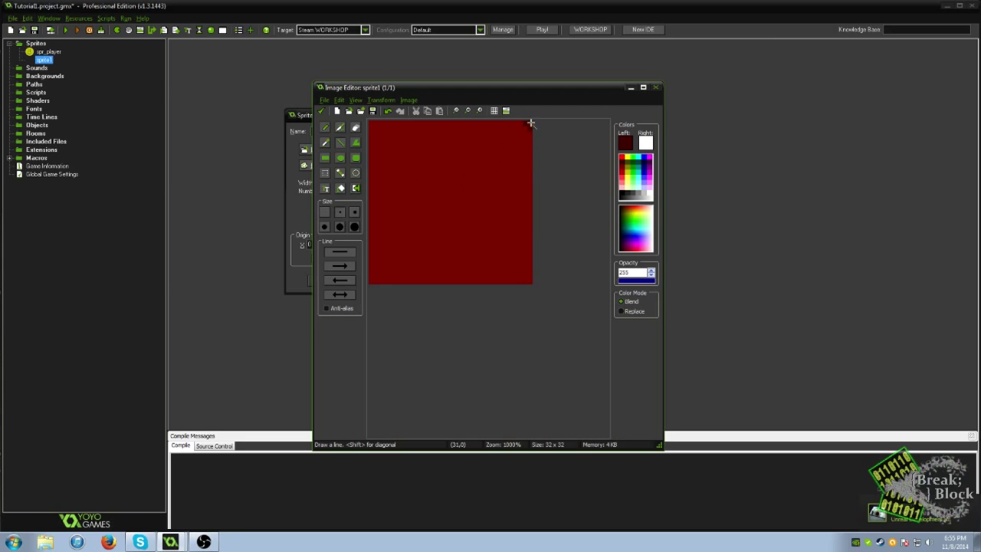
mouse_move(529, 124)
left_mouse_down()
mouse_move(370, 128)
mouse_move(386, 123)
mouse_move(351, 229)
mouse_move(367, 300)
mouse_move(370, 282)
left_mouse_up()
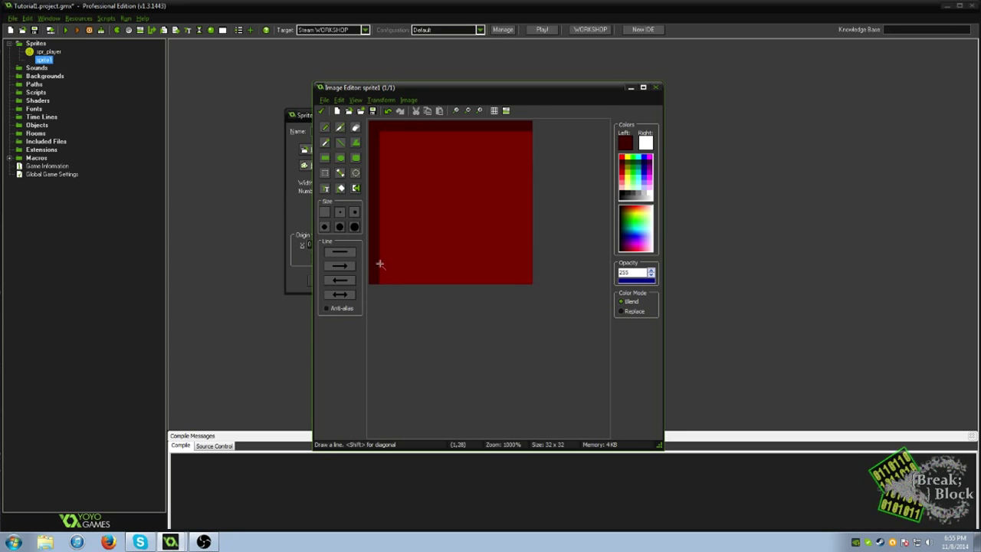
Accept the edited wall image into spr_wall and confirm the sprite's properties
left_click(322, 111)
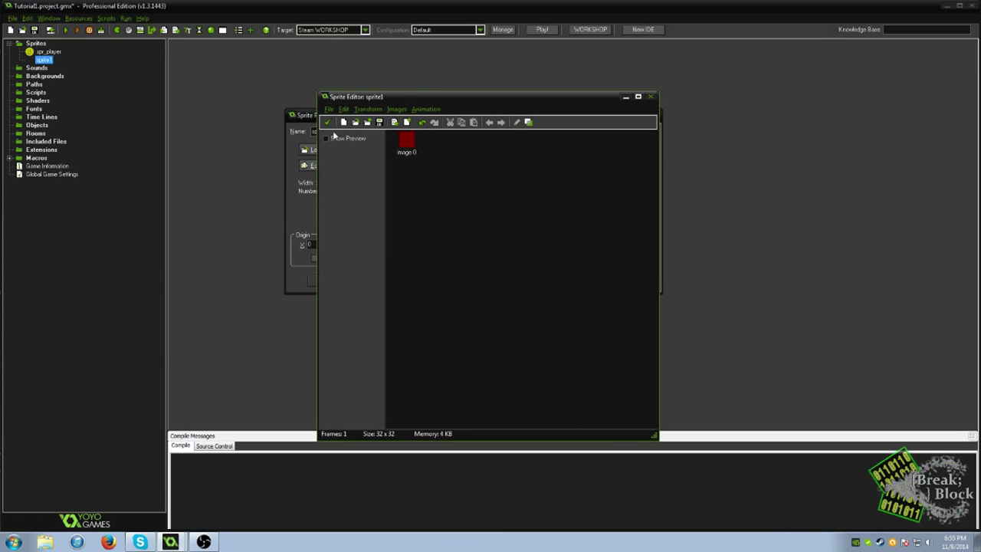
left_click(328, 122)
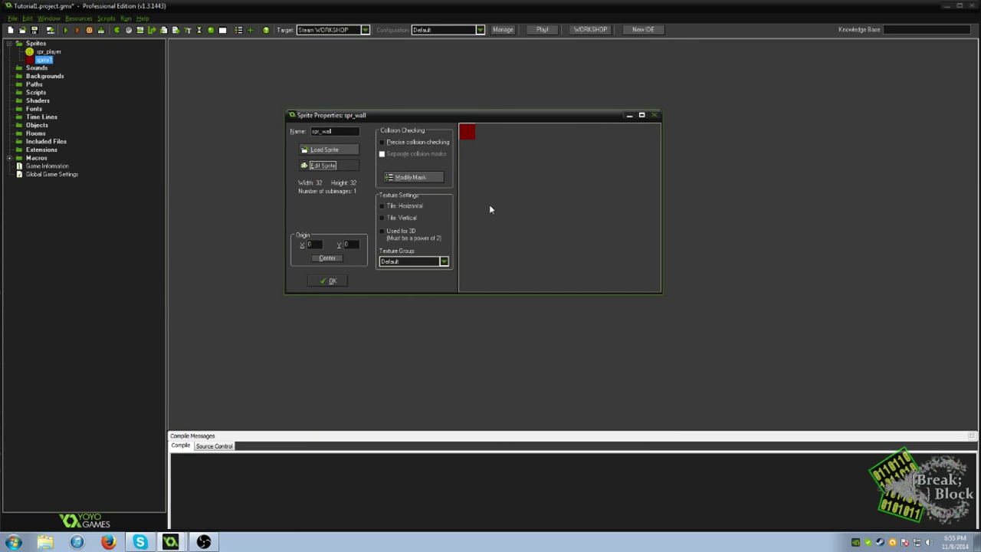
left_click(323, 284)
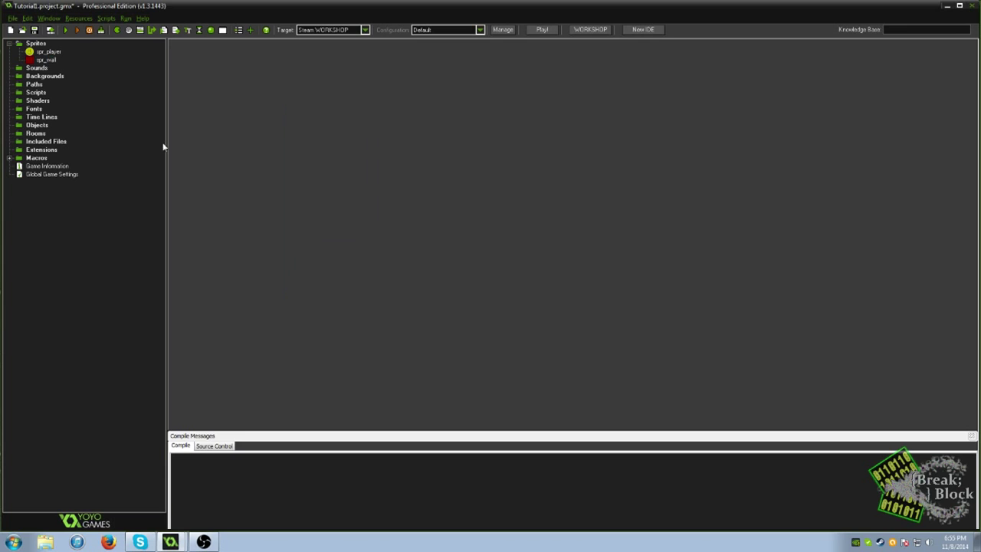
left_click(46, 60)
left_click(37, 127)
right_click(43, 125)
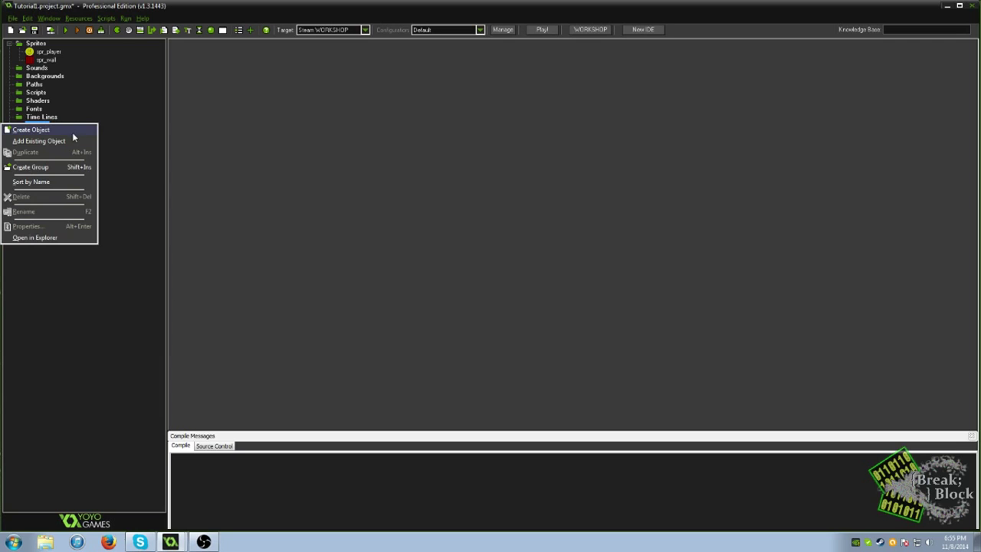
left_click(140, 129)
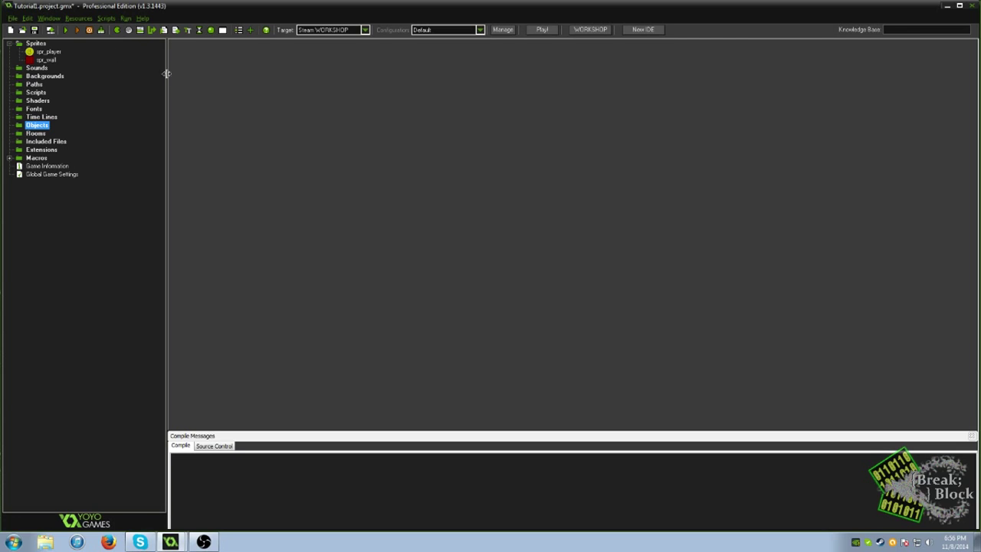
Create an object named obj_player and assign it the spr_player sprite
left_click(211, 31)
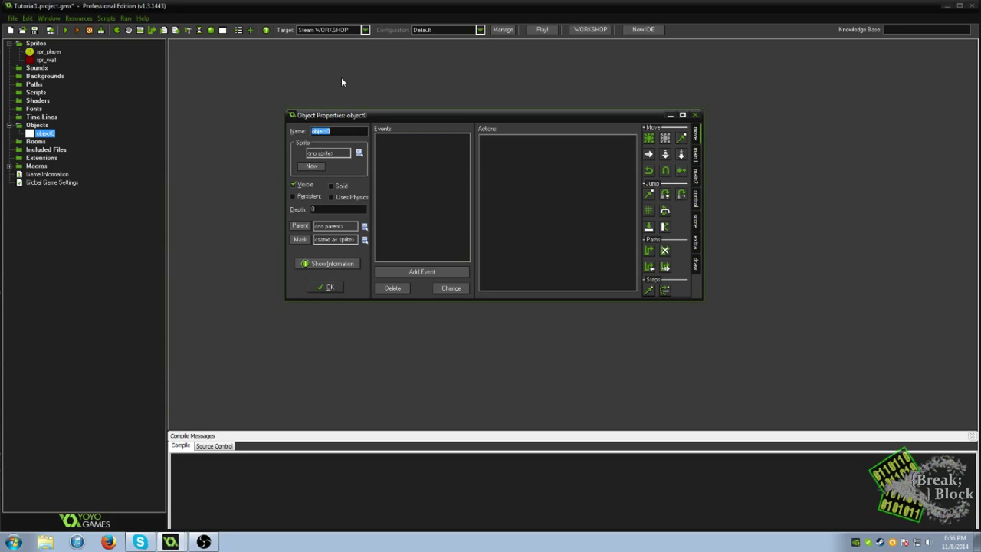
type("obj")
type("_player")
left_click(359, 154)
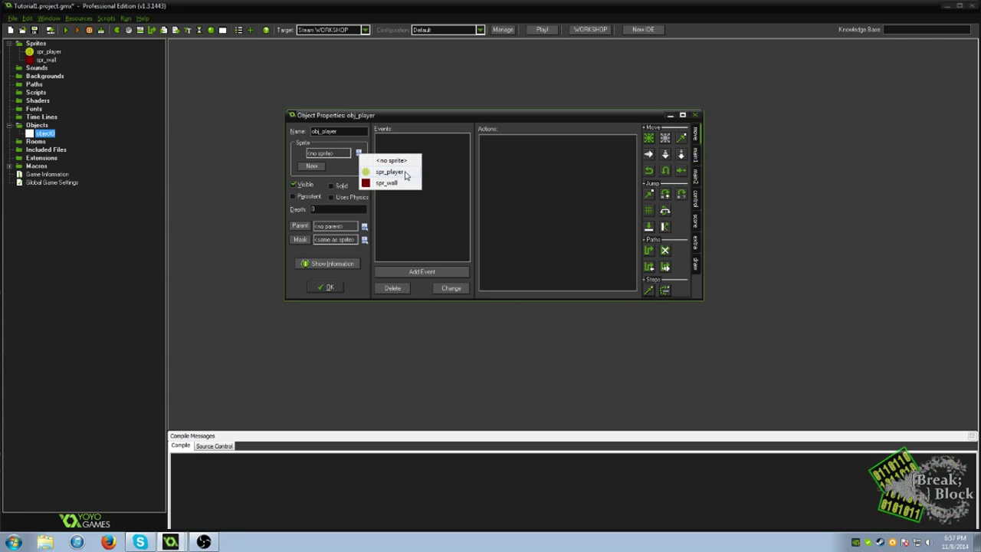
left_click(406, 176)
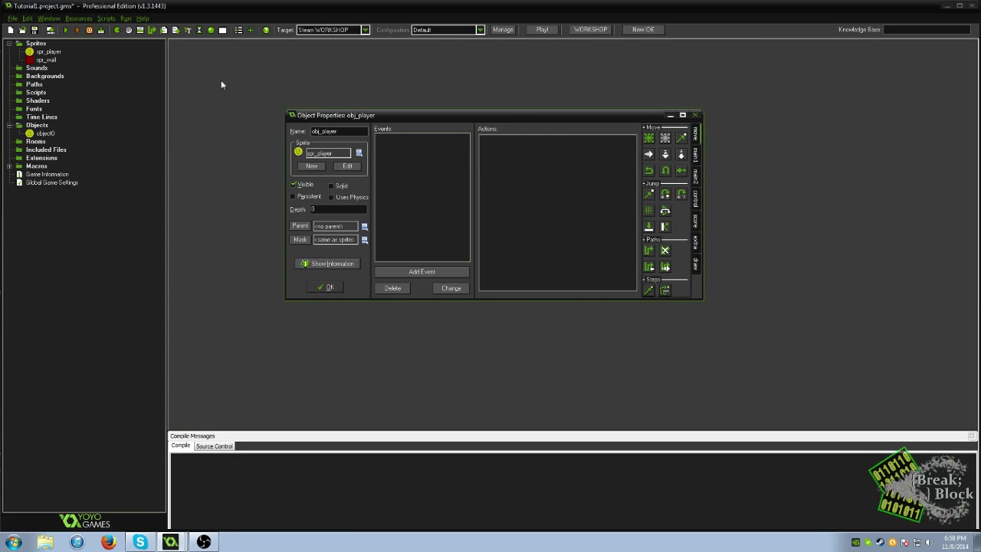
Open the spr_player sprite's properties alongside the player object, look them over and close them
double_click(48, 52)
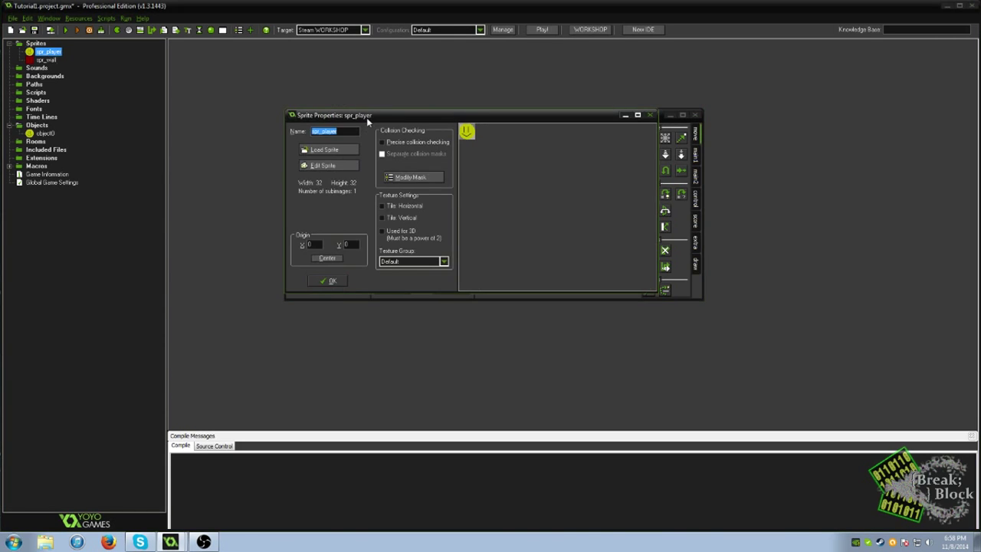
left_click_drag(367, 117, 374, 195)
left_click(661, 195)
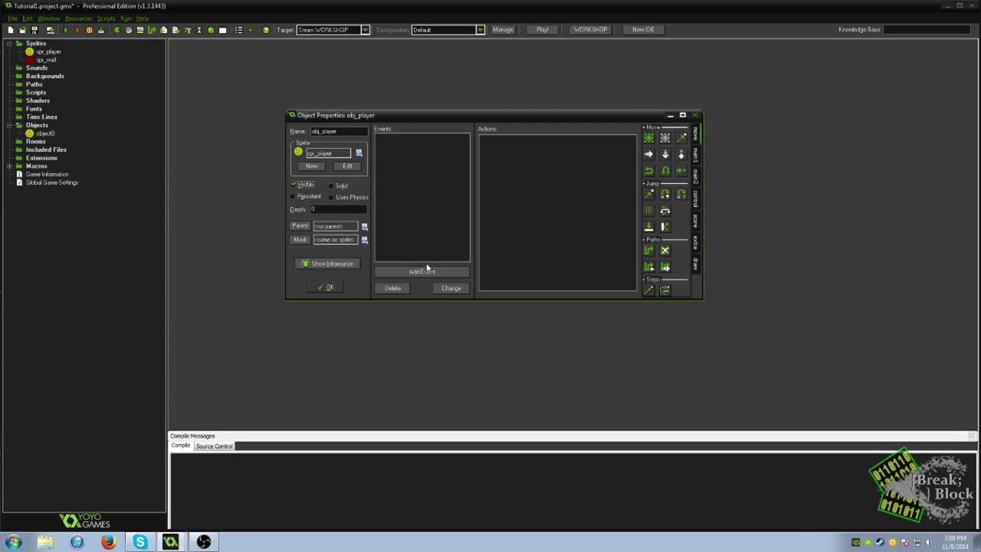
View the player object's information summary, close it and confirm the object's properties
left_click(350, 264)
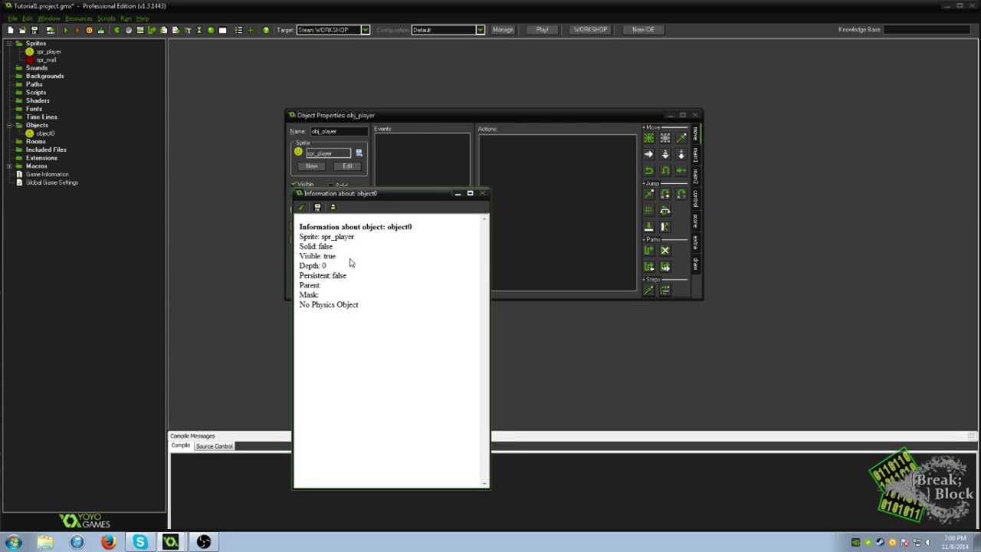
left_click_drag(393, 197, 486, 113)
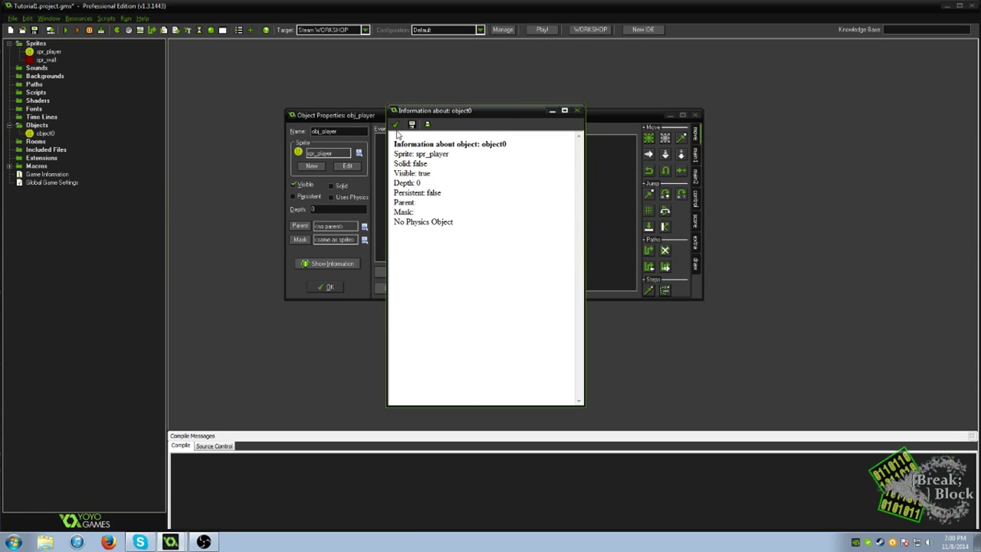
left_click(395, 124)
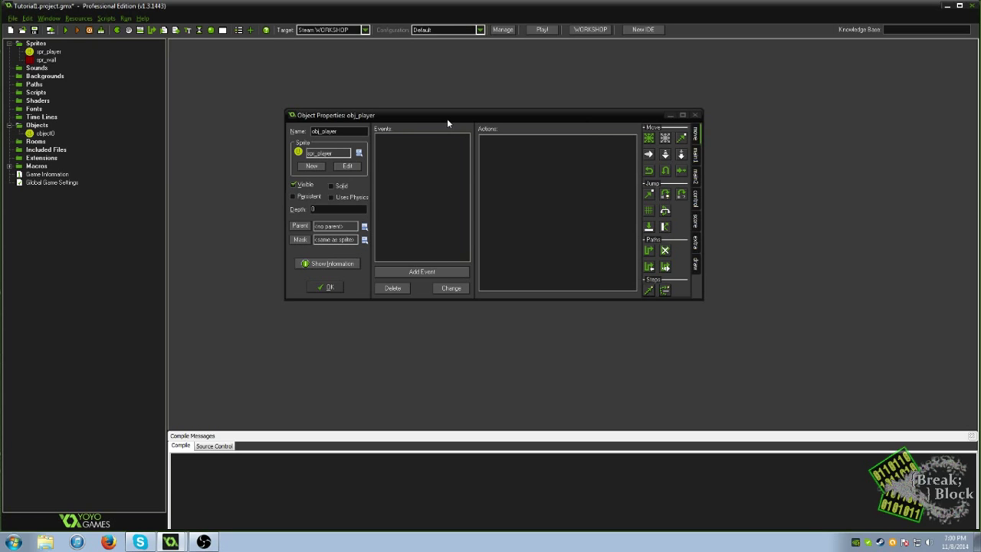
left_click(326, 287)
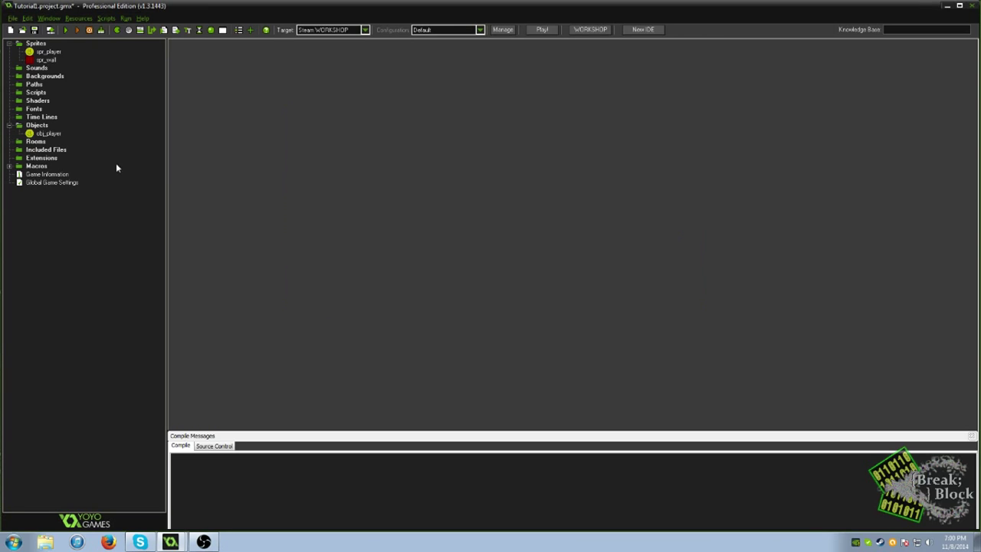
Create a second object named obj_wall with the spr_wall sprite, mark it as solid and confirm it
left_click(213, 31)
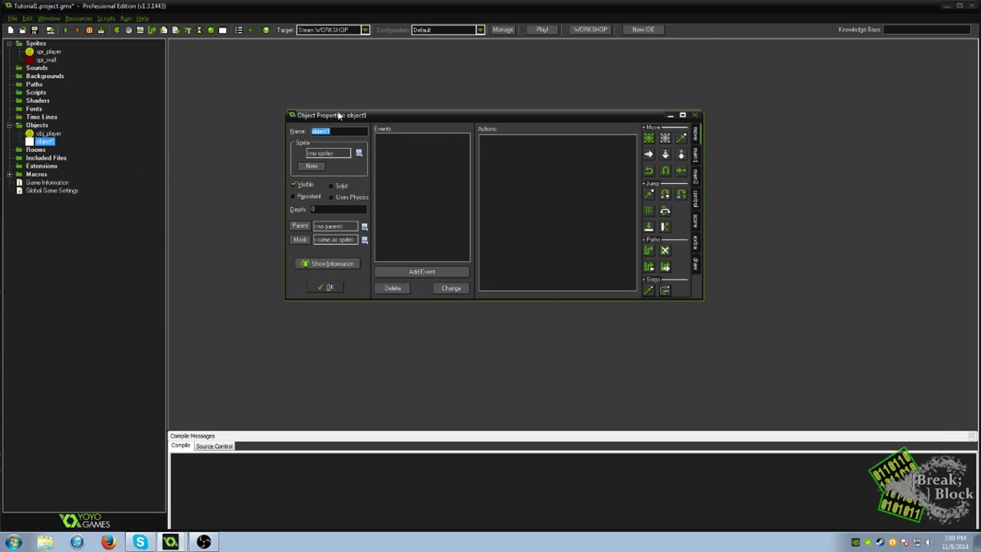
type("obj_wall")
left_click(360, 152)
left_click(395, 185)
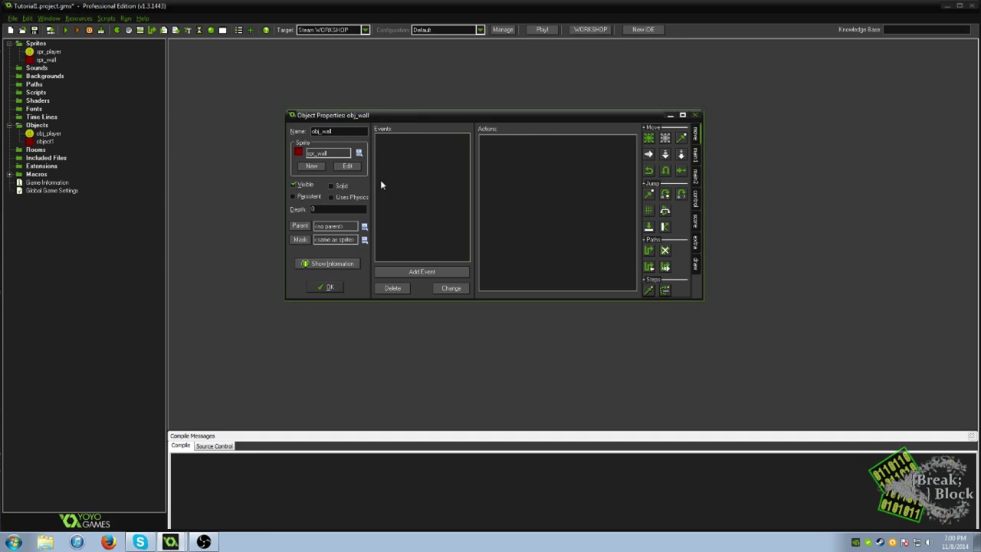
left_click(332, 186)
left_click(327, 286)
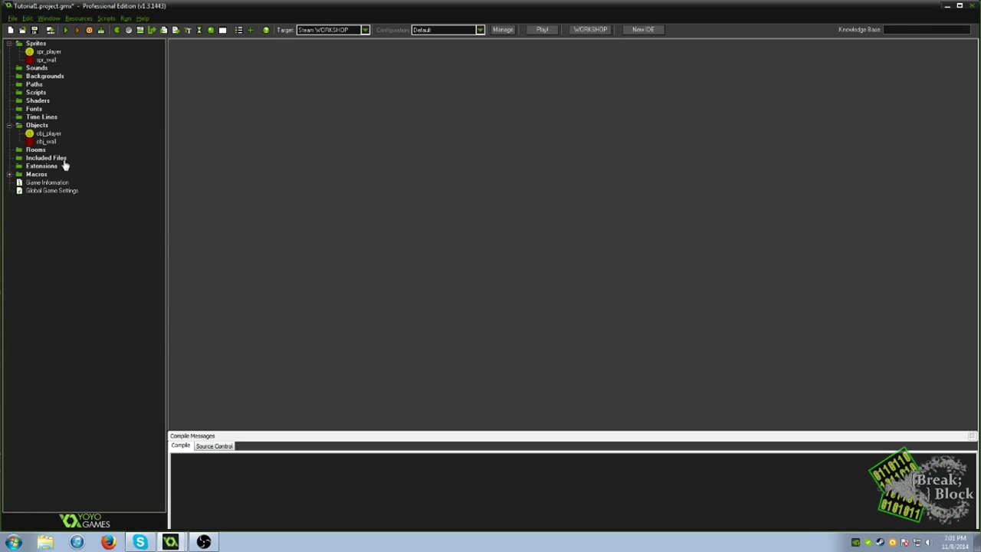
Create a new room and maximize its editing window
left_click(37, 150)
left_click(223, 31)
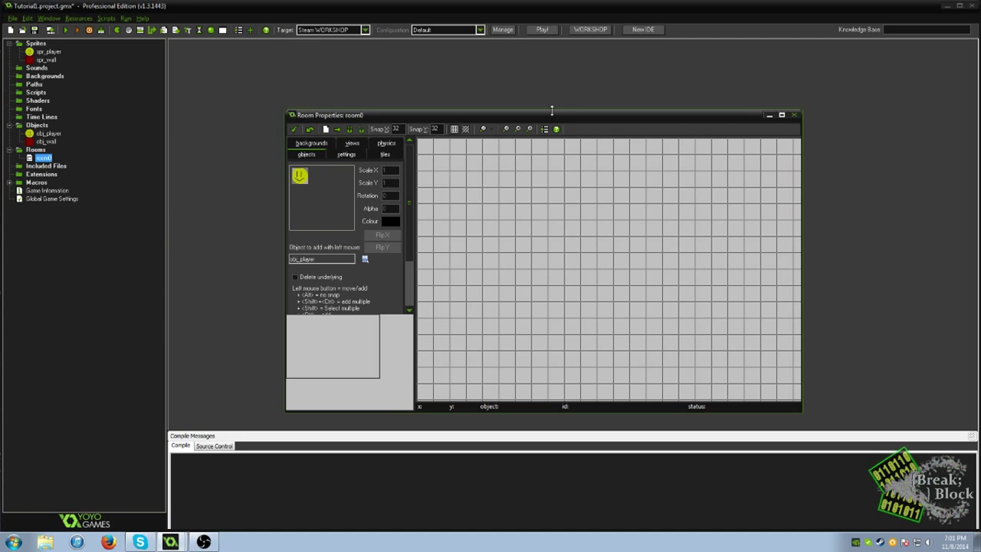
left_click_drag(563, 115, 476, 67)
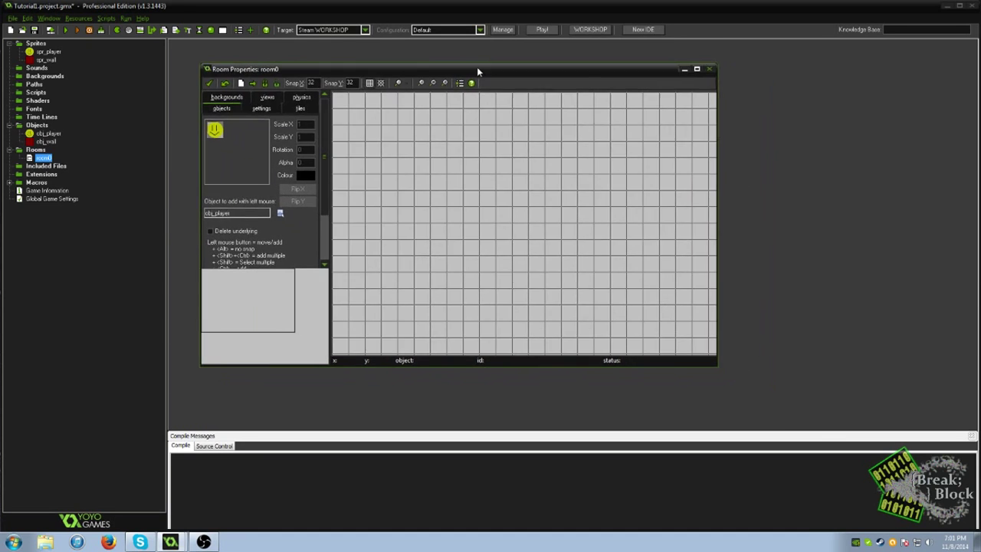
left_click(698, 70)
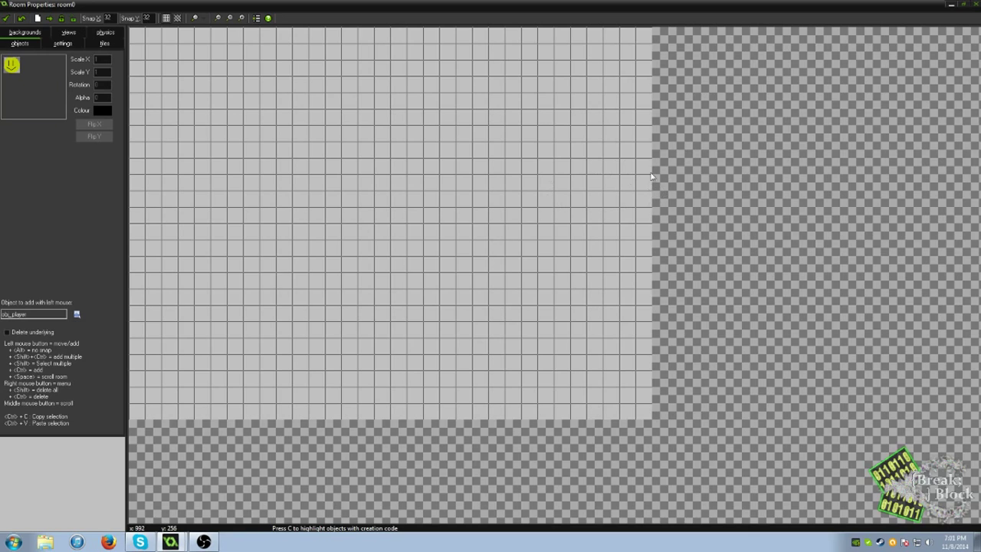
Place an obj_player instance in the room and move it around the grid, leaving it at x 576, y 192
left_click(576, 153)
left_click_drag(576, 153, 388, 204)
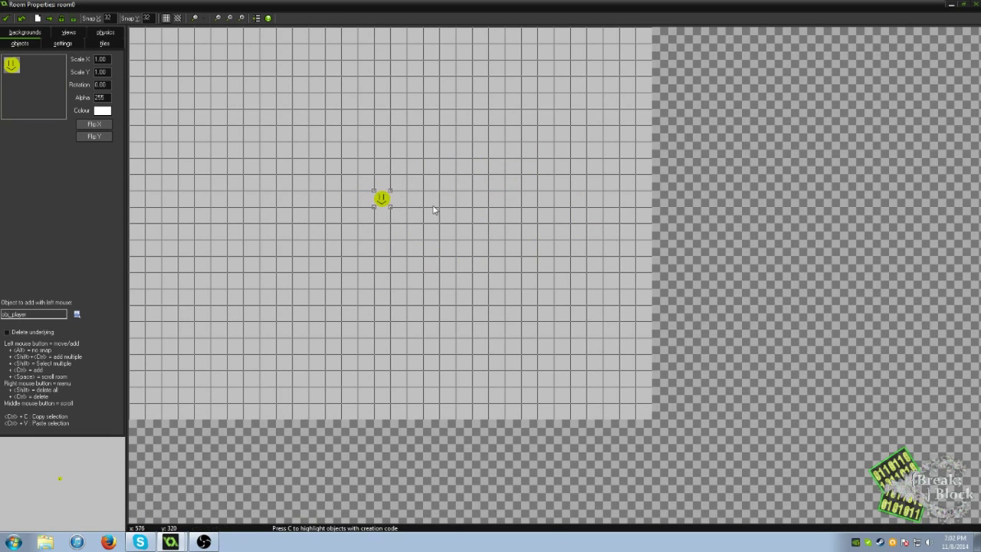
left_click_drag(383, 201, 300, 150)
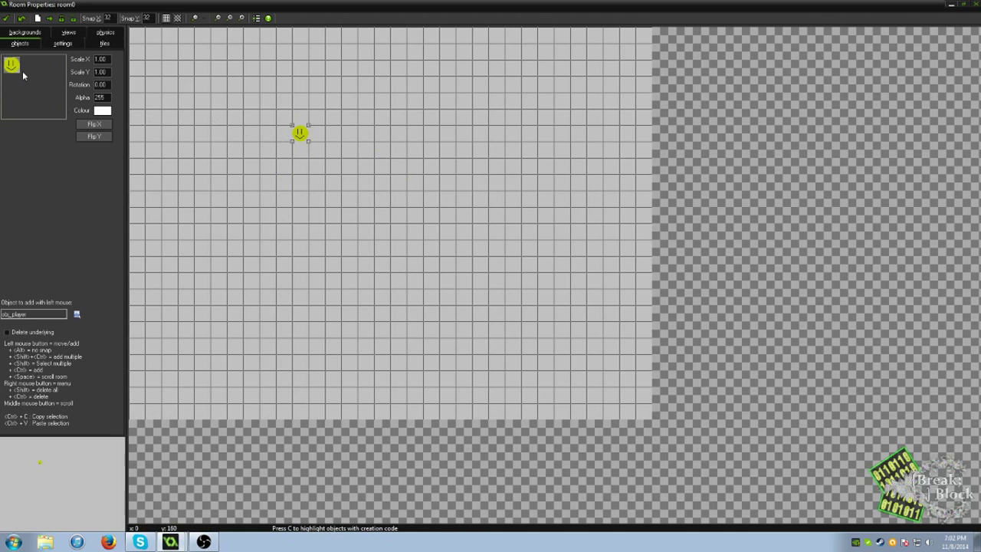
left_click_drag(293, 135, 417, 132)
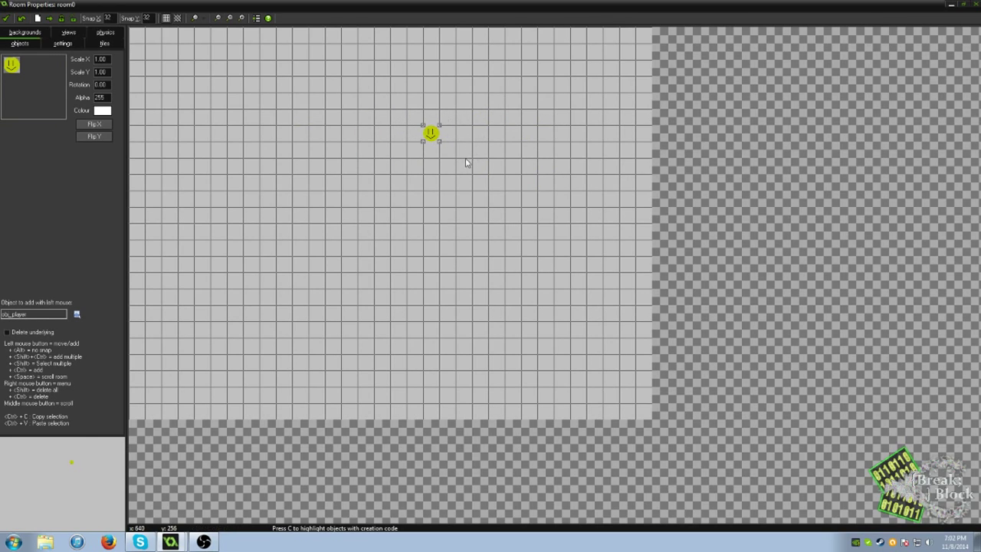
Look at the options available for the player instance, and examine the room's grid and the area outside its boundaries
right_click(432, 134)
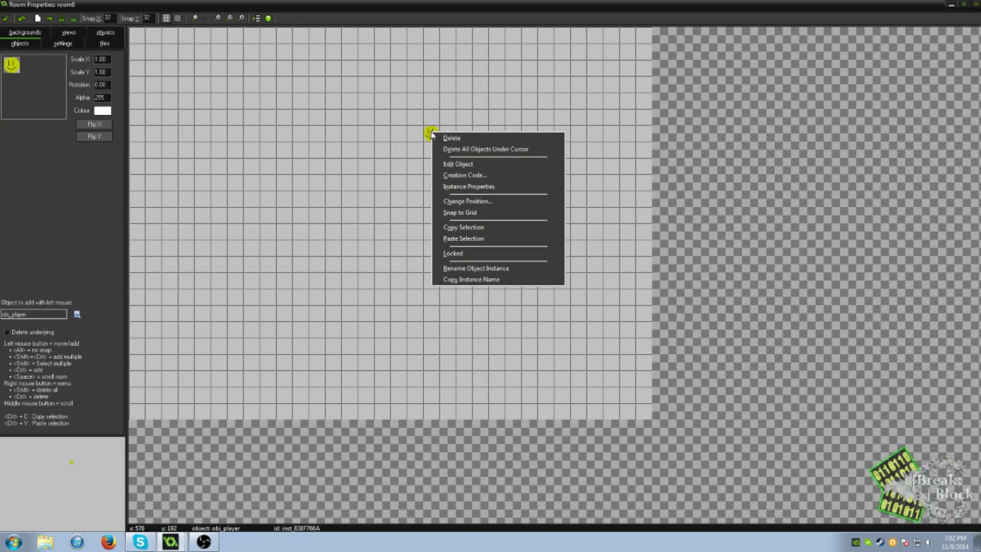
left_click(571, 121)
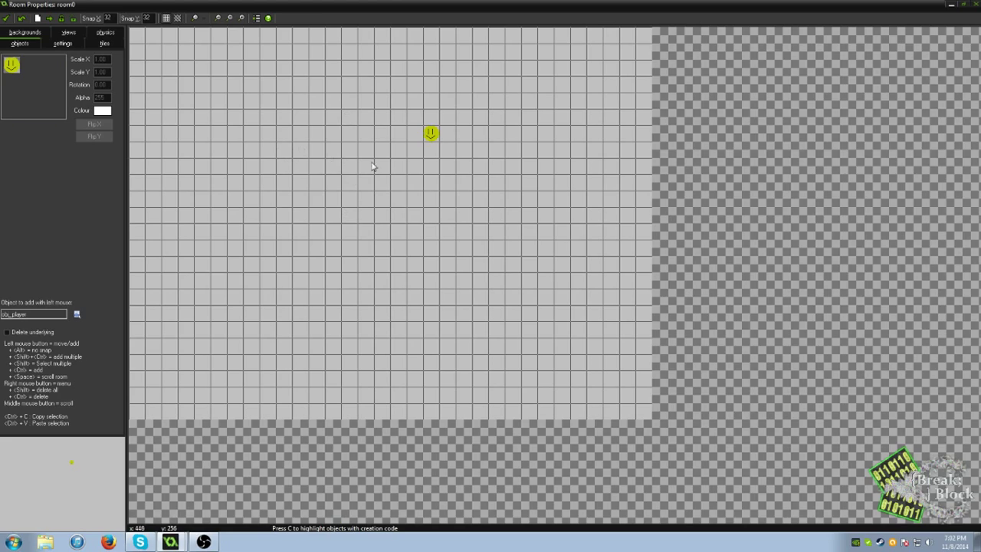
middle_click_drag(425, 177, 384, 172)
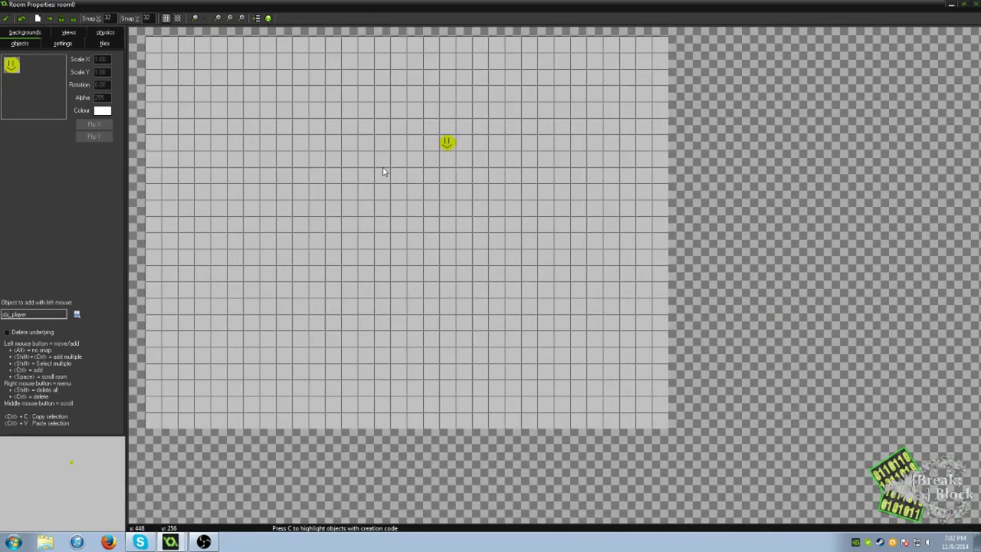
scroll(383, 177, "down", 2)
scroll(383, 184, "up", 3)
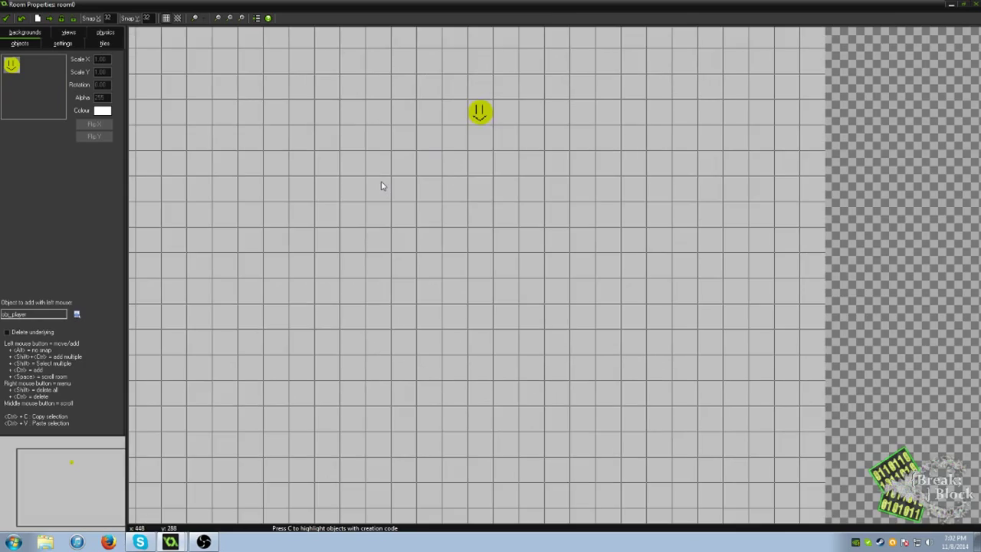
scroll(384, 184, "down", 1)
middle_click_drag(384, 184, 428, 217)
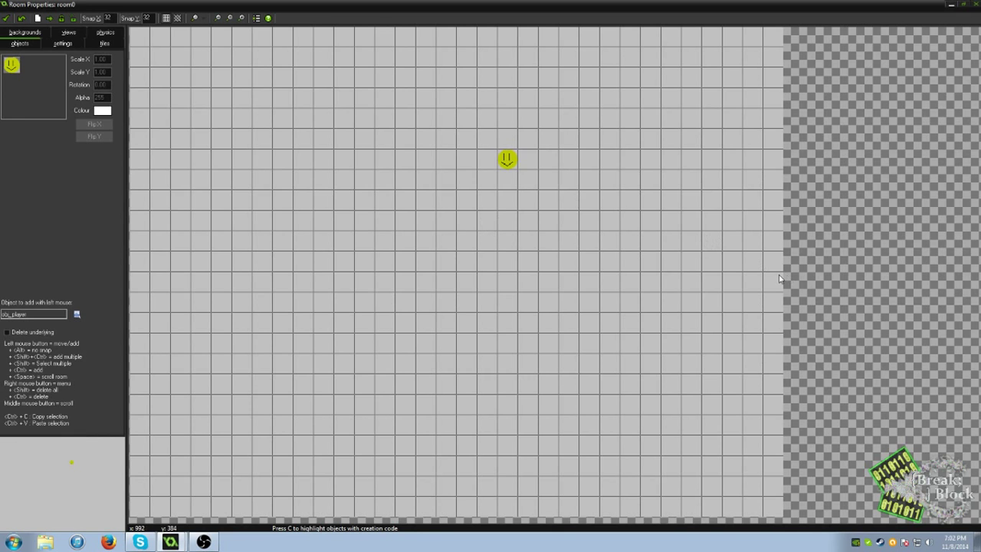
middle_click_drag(845, 237, 726, 300)
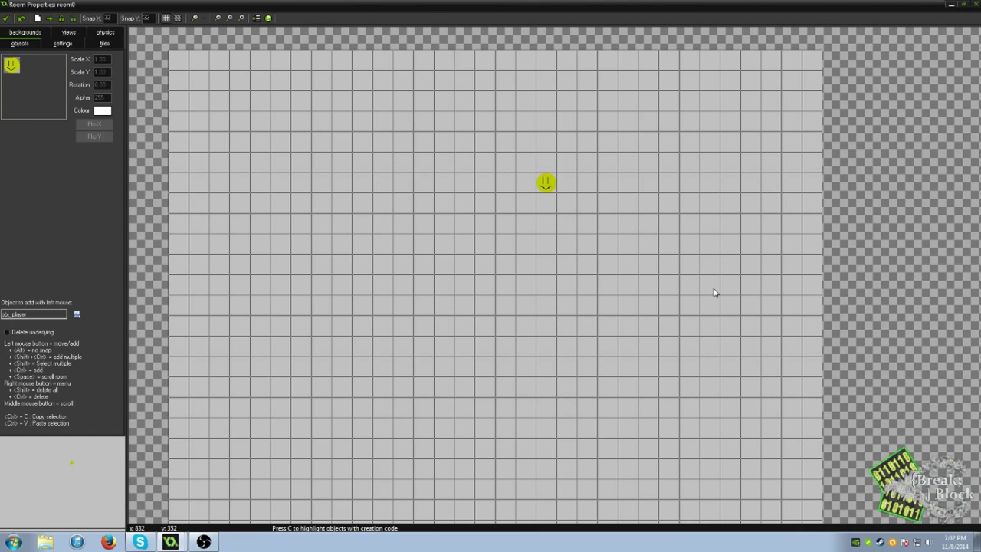
middle_click_drag(817, 278, 712, 276)
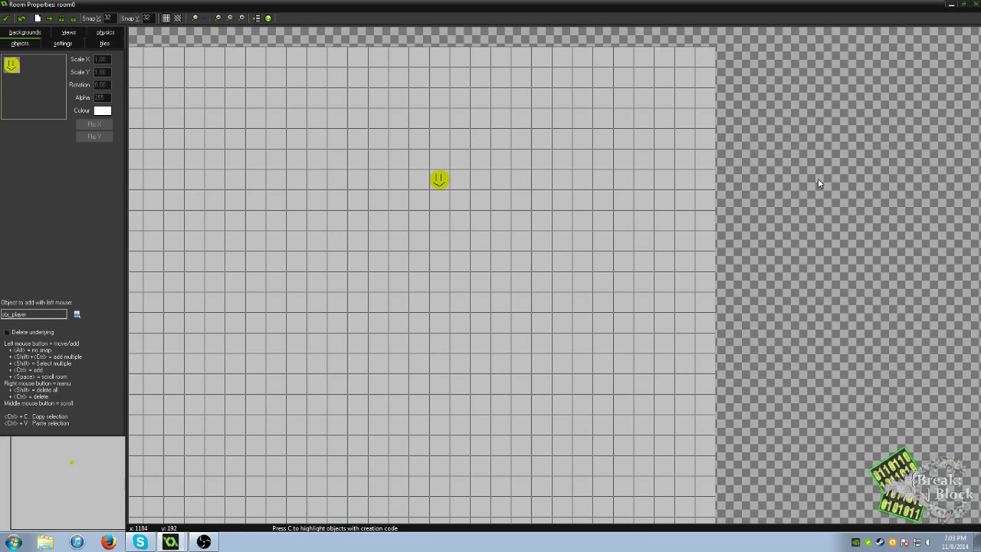
Place an extra obj_player instance outside the room boundary at x 1216, y 192, and delete it
left_click(854, 189)
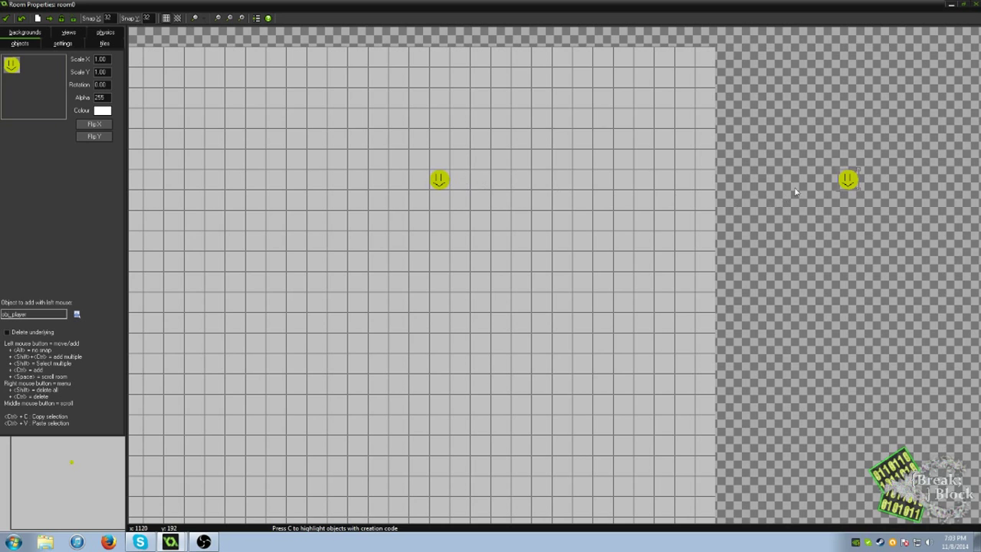
right_click(851, 181)
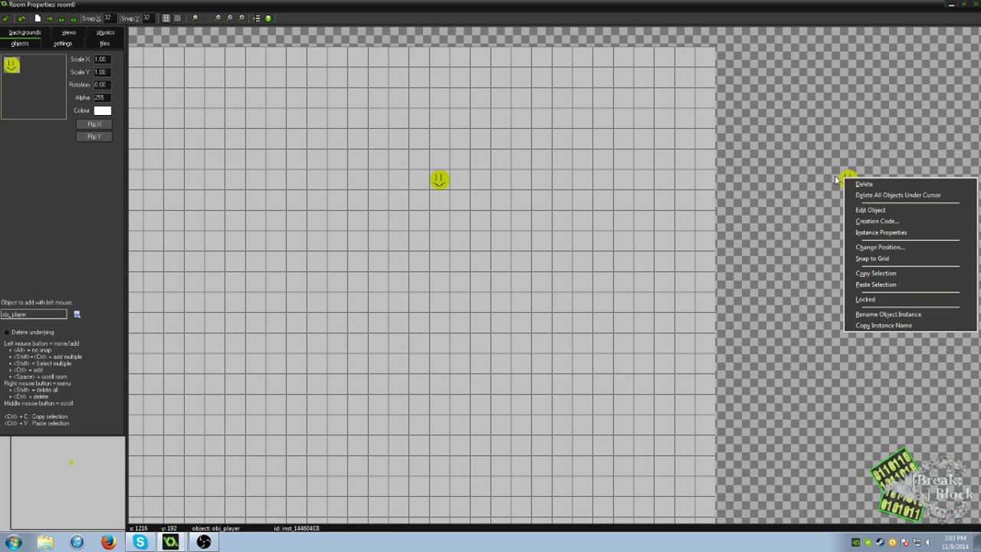
left_click(863, 185)
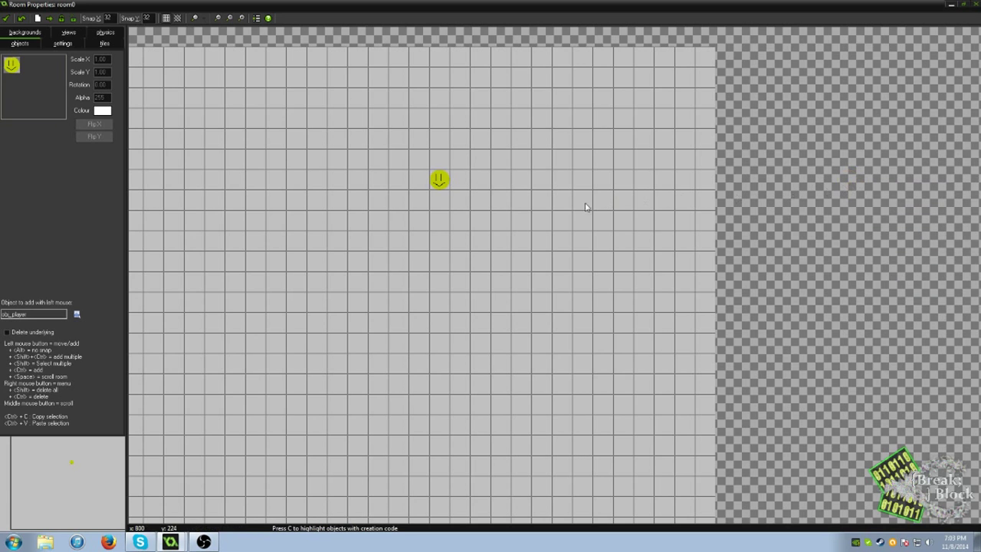
Clear the room by deleting the existing player instance and a test instance placed and moved around the grid
middle_click_drag(585, 206, 686, 189)
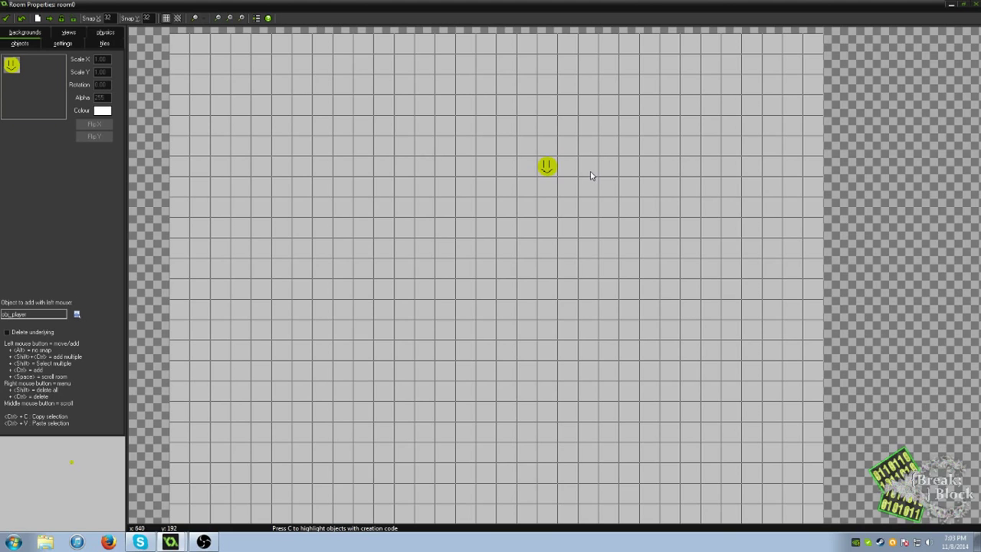
right_click(548, 166, "ctrl")
left_click_drag(386, 228, 565, 246)
left_click_drag(474, 284, 427, 249)
right_click(440, 260)
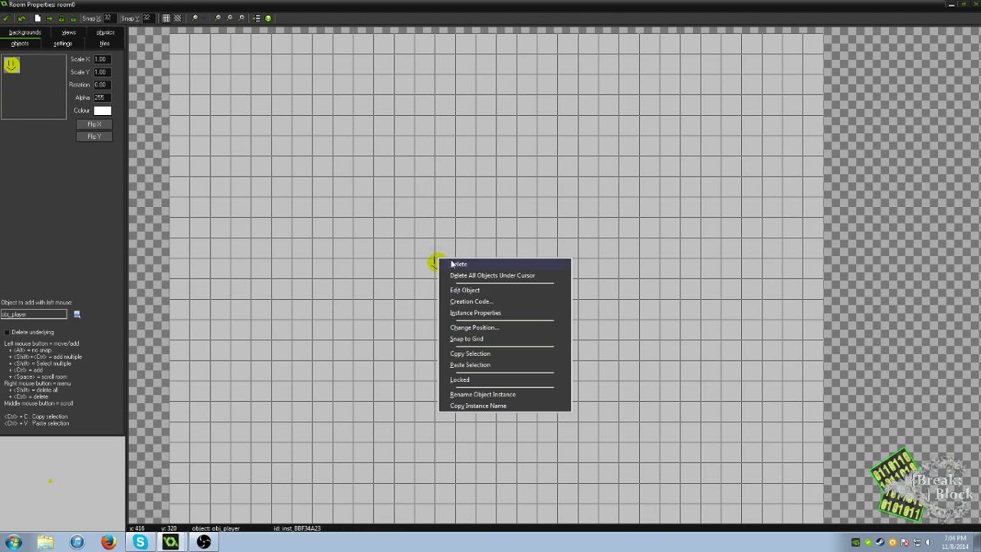
left_click(452, 263)
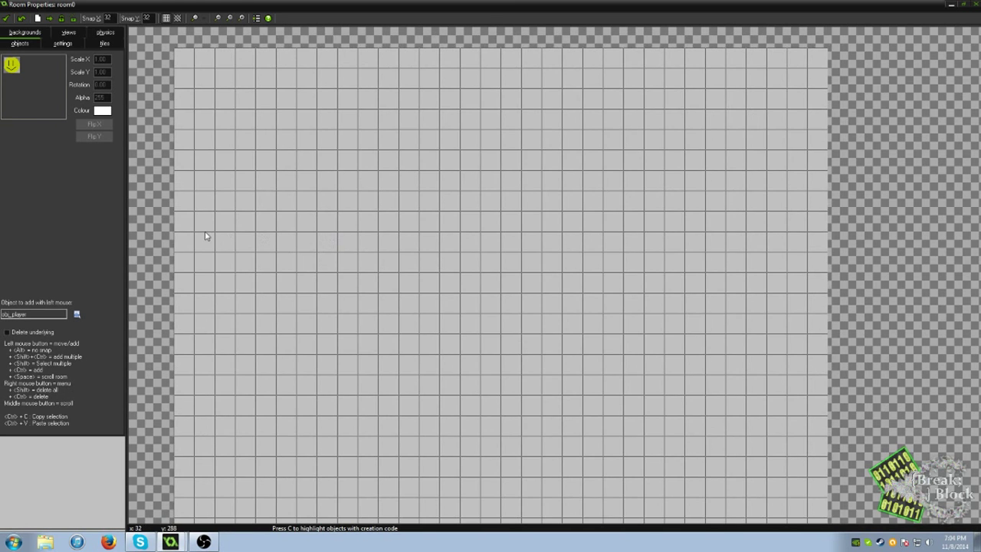
Choose obj_wall as the object to add to the room
left_click(46, 90)
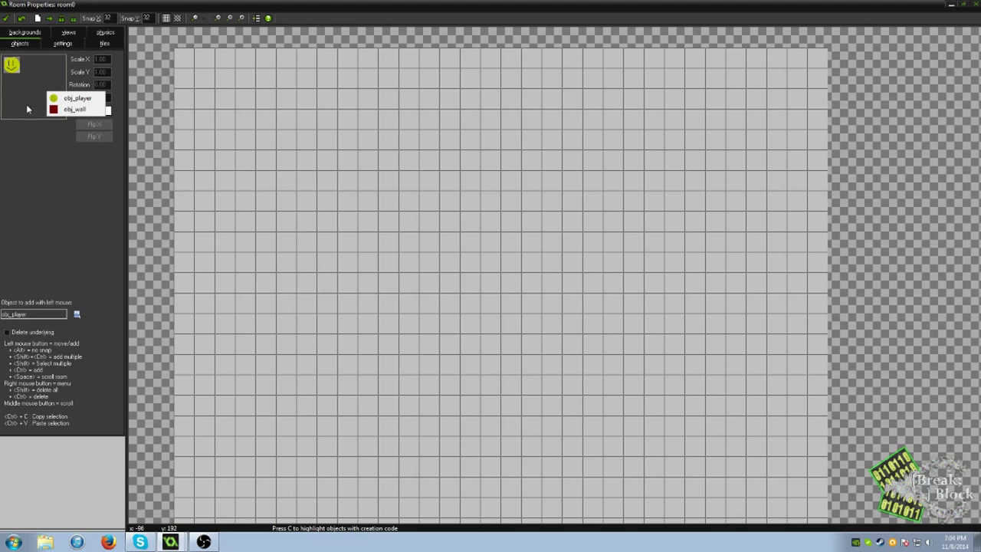
left_click(27, 94)
left_click(32, 100)
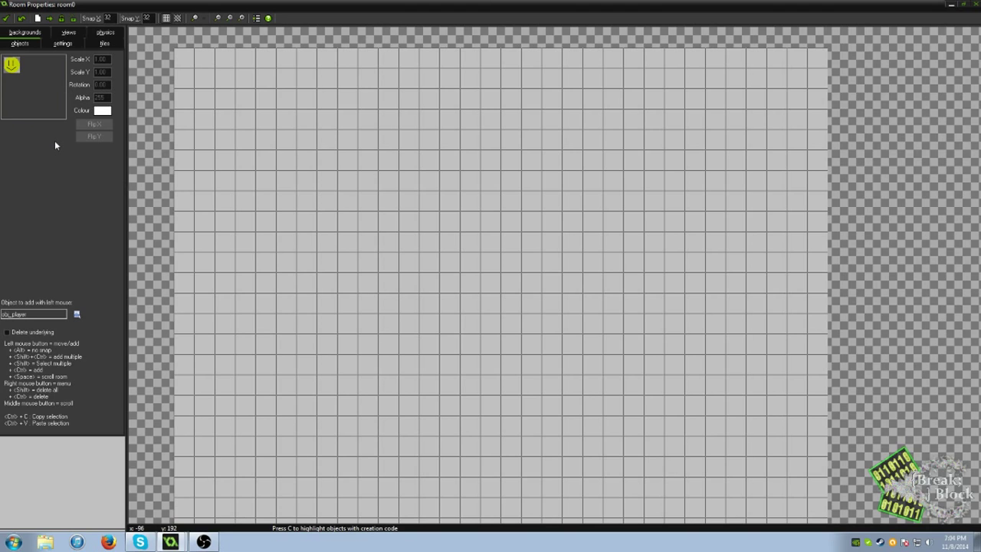
left_click(77, 315)
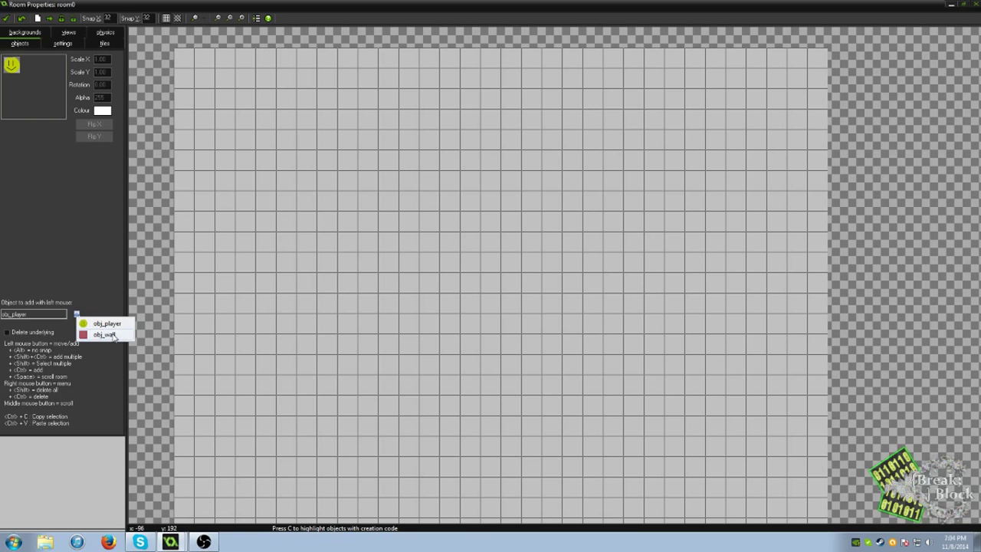
left_click(112, 335)
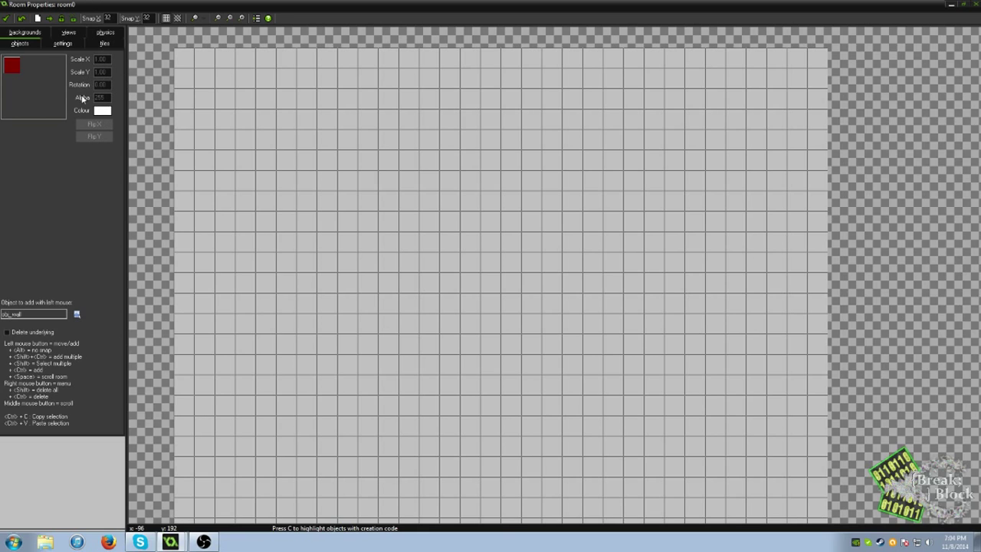
left_click(24, 97)
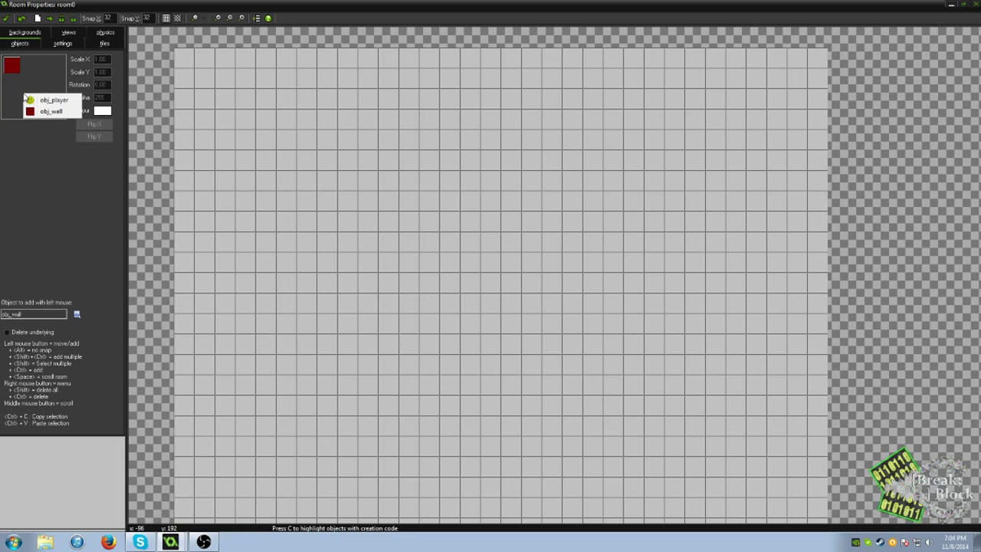
left_click(41, 134)
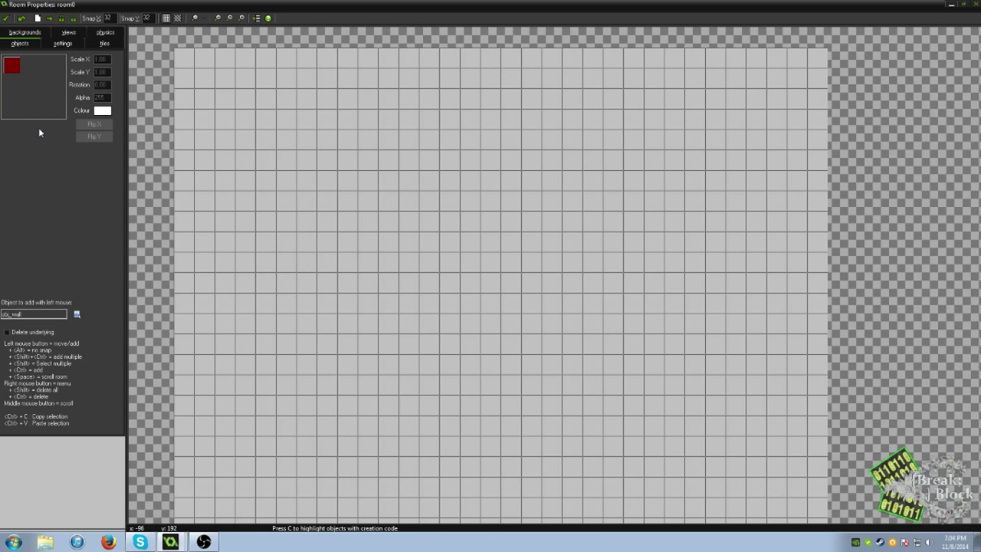
left_click(30, 115)
left_click(47, 130)
Hide the room's grid and show it again
middle_click_drag(368, 309, 337, 283)
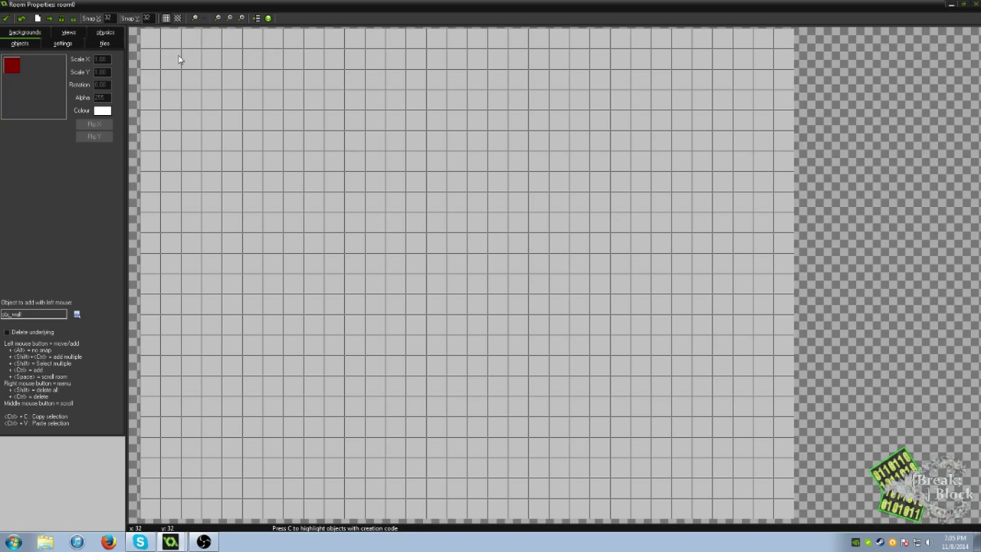
left_click(166, 17)
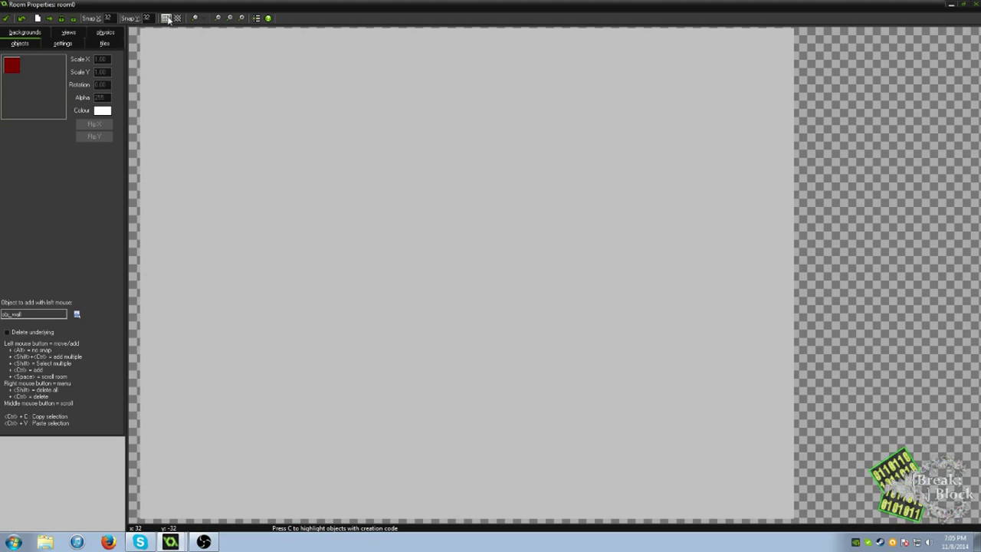
left_click(167, 18)
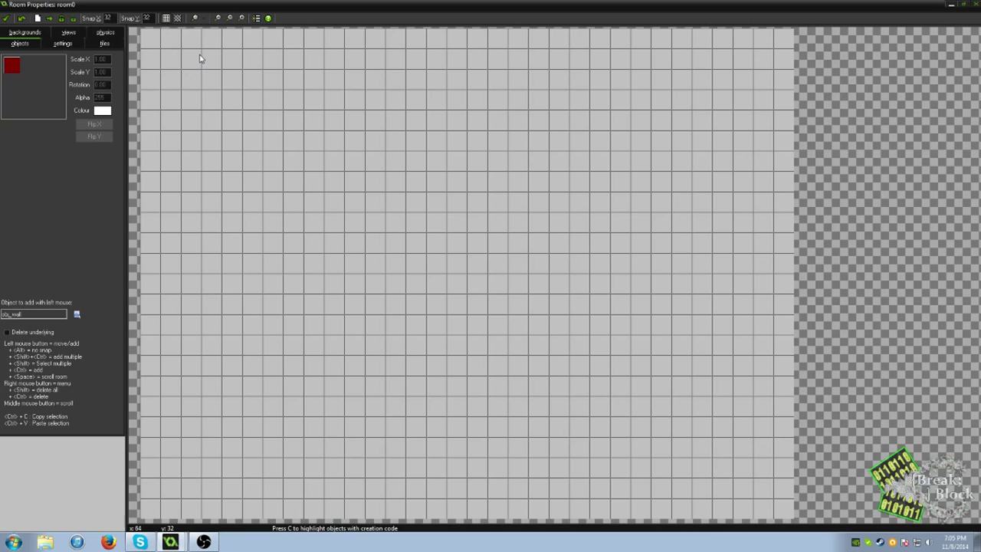
Fill the top row of the room with obj_wall instances, one per grid cell from x 0 to x 992
left_click(149, 36)
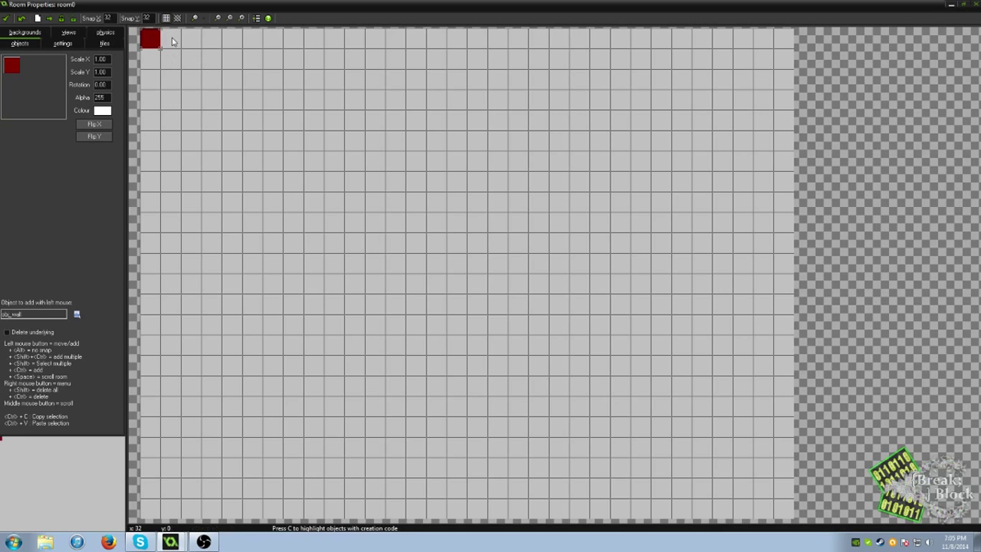
left_click(171, 38)
left_click(194, 38)
left_click(215, 38)
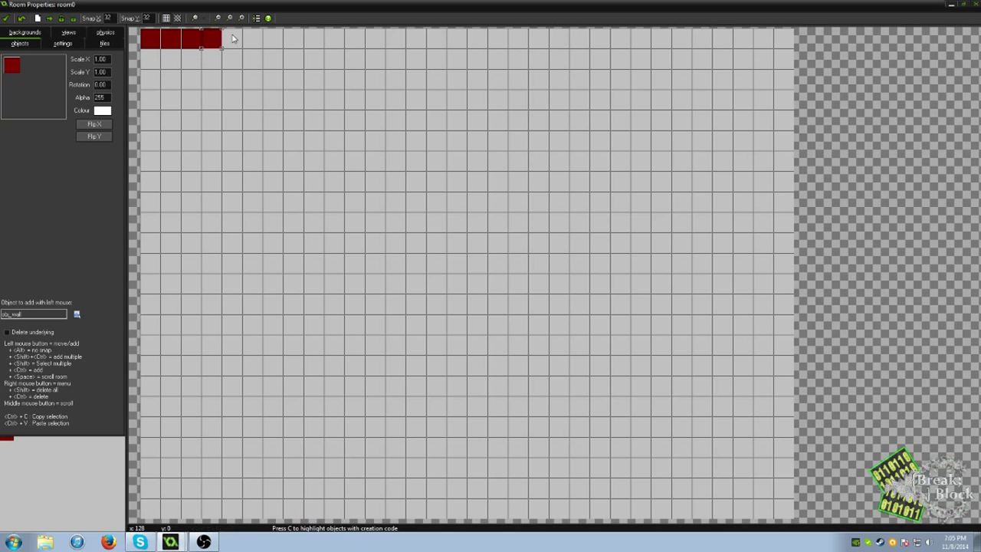
left_click(234, 38)
left_click(253, 40)
left_click(273, 40)
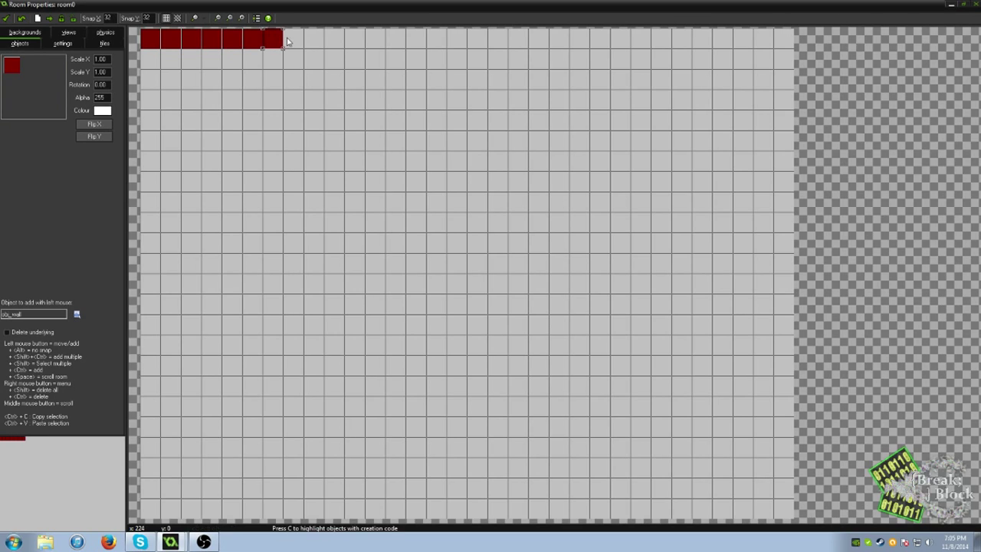
left_click(293, 40)
left_click(310, 41)
left_click(333, 40)
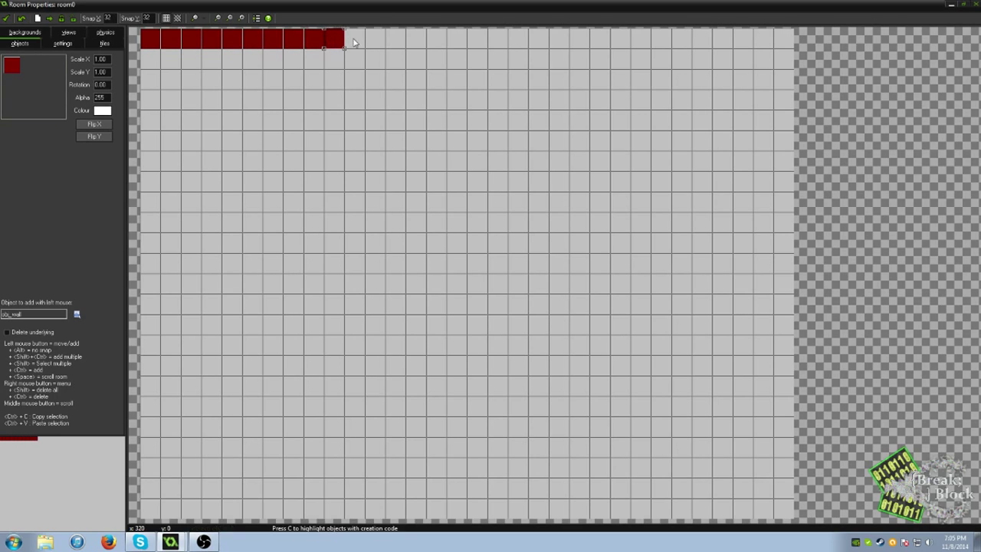
left_click(354, 39)
left_click(375, 40)
left_click(395, 40)
left_click(416, 40)
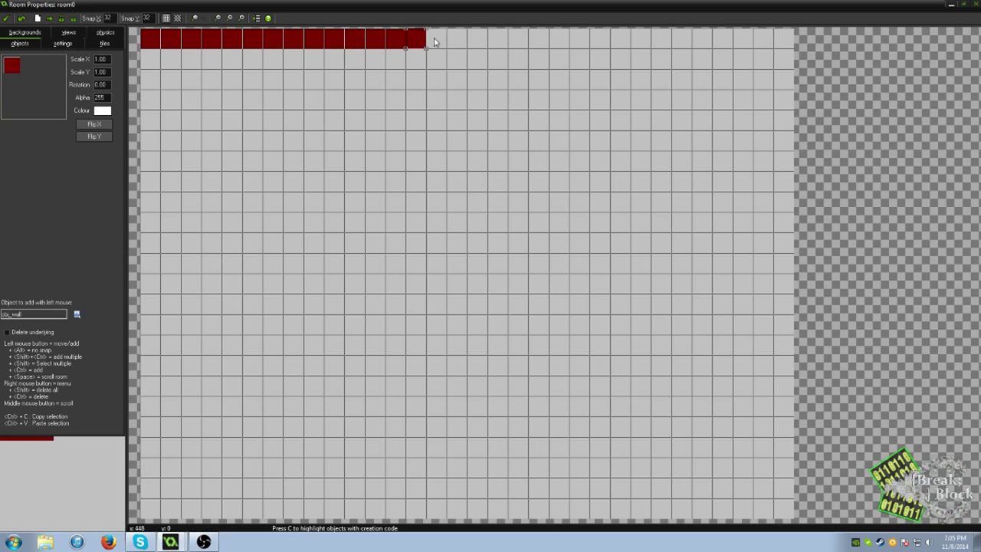
left_click(437, 39)
left_click(458, 40)
left_click(481, 41)
left_click(499, 40)
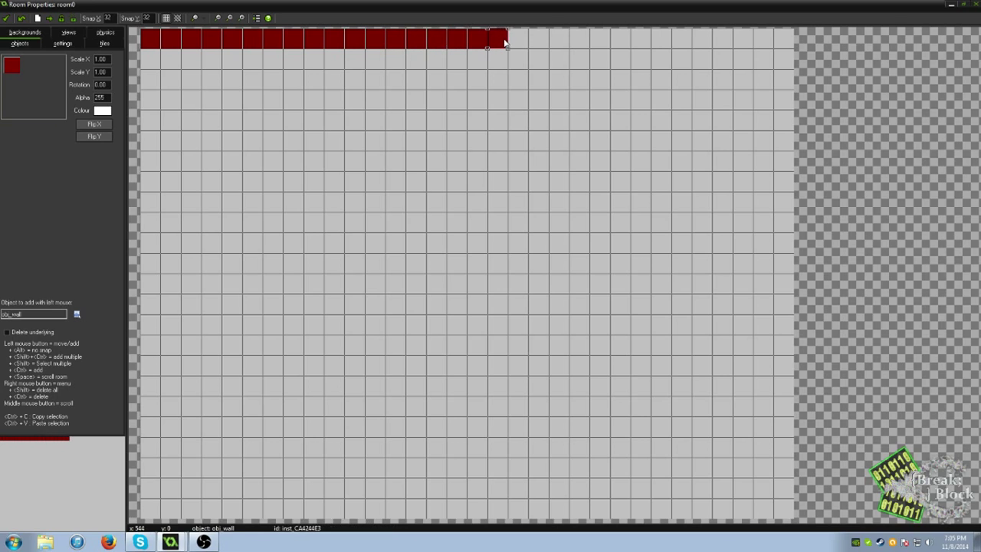
left_click(519, 41)
left_click(538, 42)
left_click(559, 41)
left_click(579, 42)
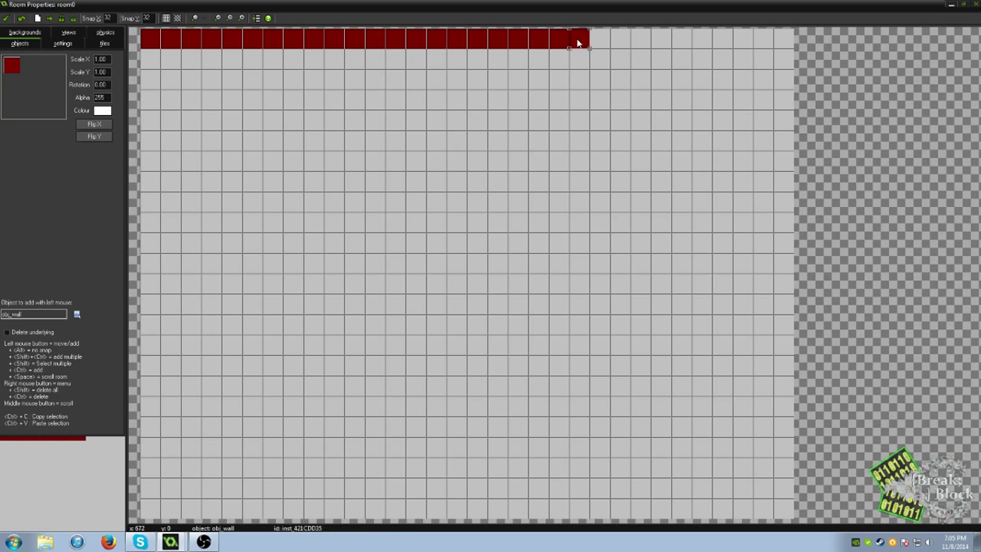
left_click(599, 42)
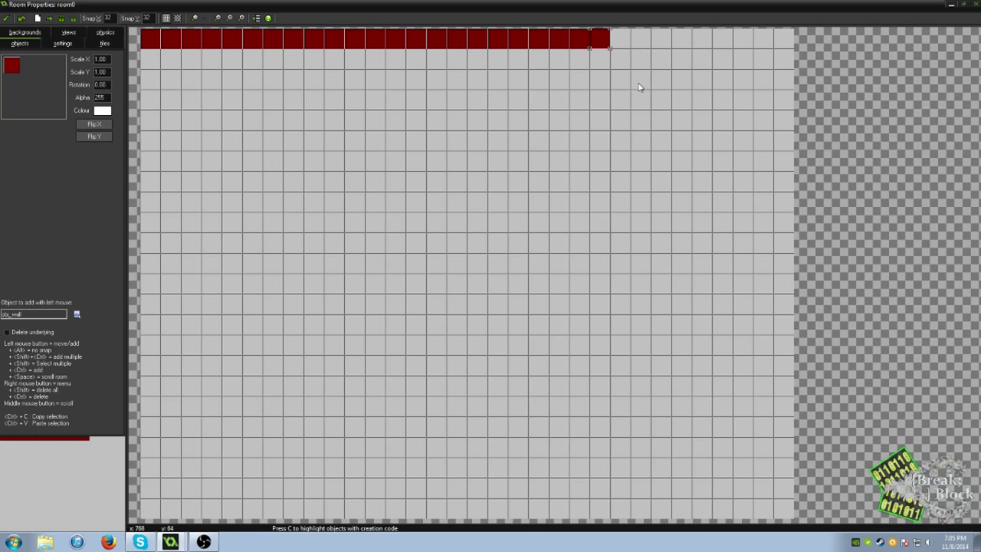
left_click(623, 39)
left_click(643, 39)
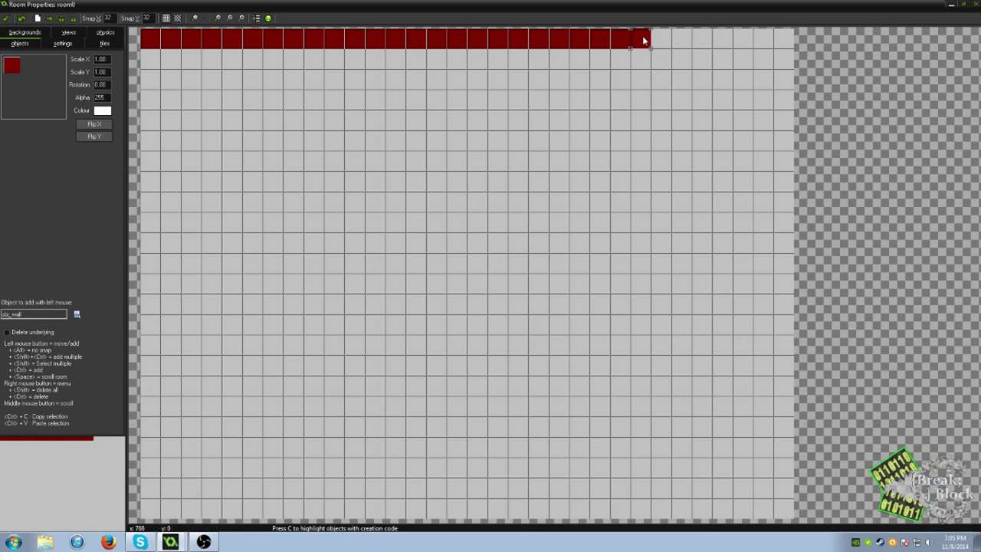
left_click(660, 43)
left_click(684, 42)
left_click(705, 42)
left_click(725, 42)
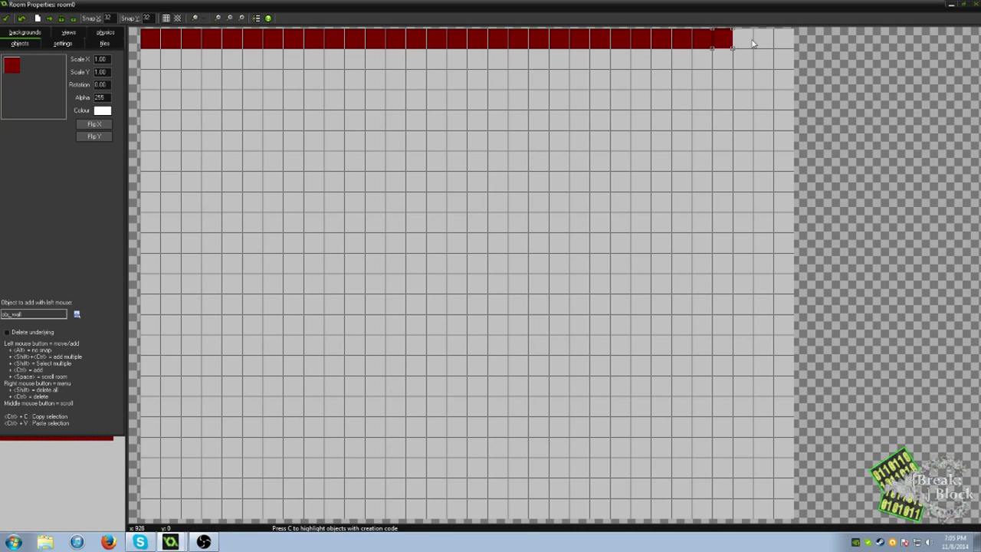
left_click(745, 43)
left_click(764, 42)
left_click(784, 42)
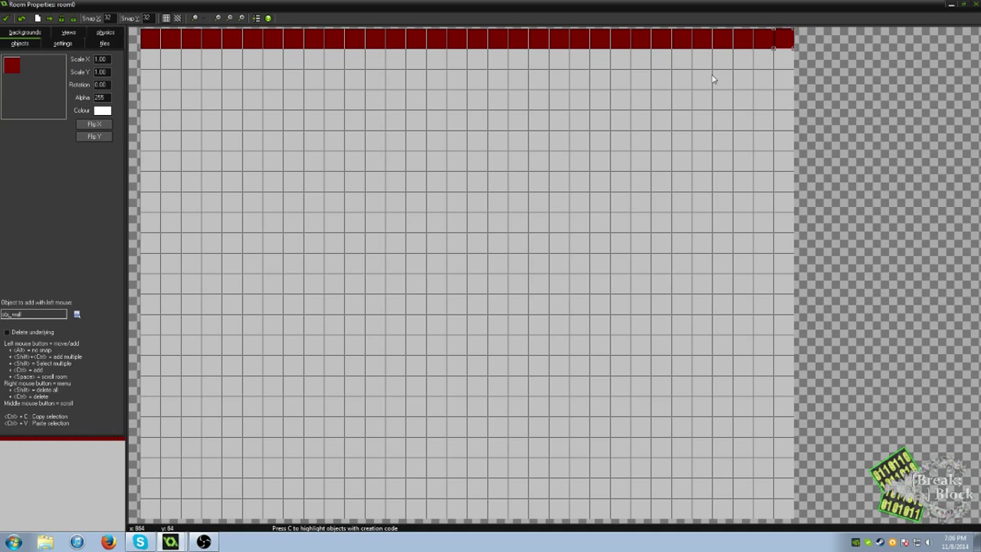
Line the room's right edge with obj_wall instances and continue the wall around the corner along the bottom edge
left_click(782, 58)
left_click(783, 79)
left_click(784, 100)
left_click(784, 121)
left_click(784, 141)
left_click(784, 162)
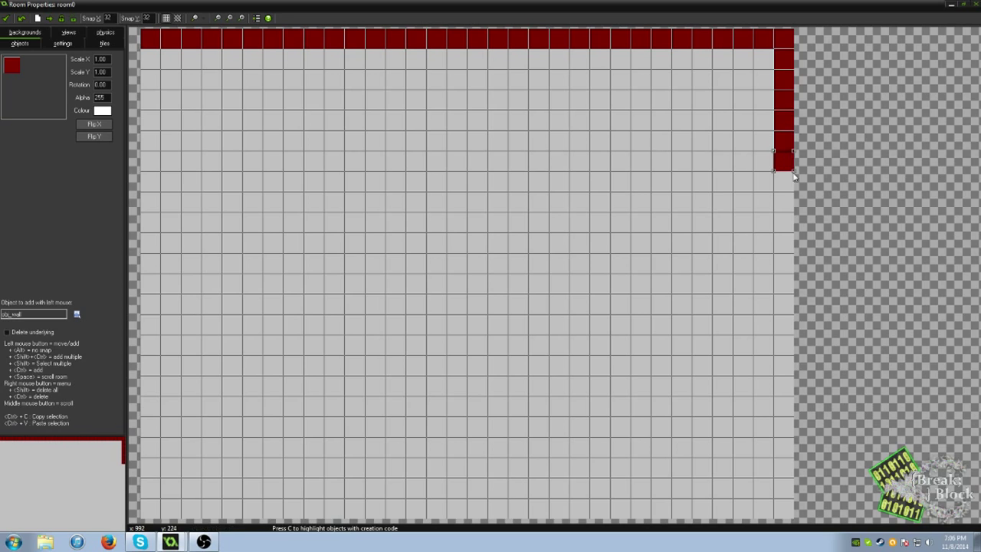
left_click(785, 183)
left_click(783, 203)
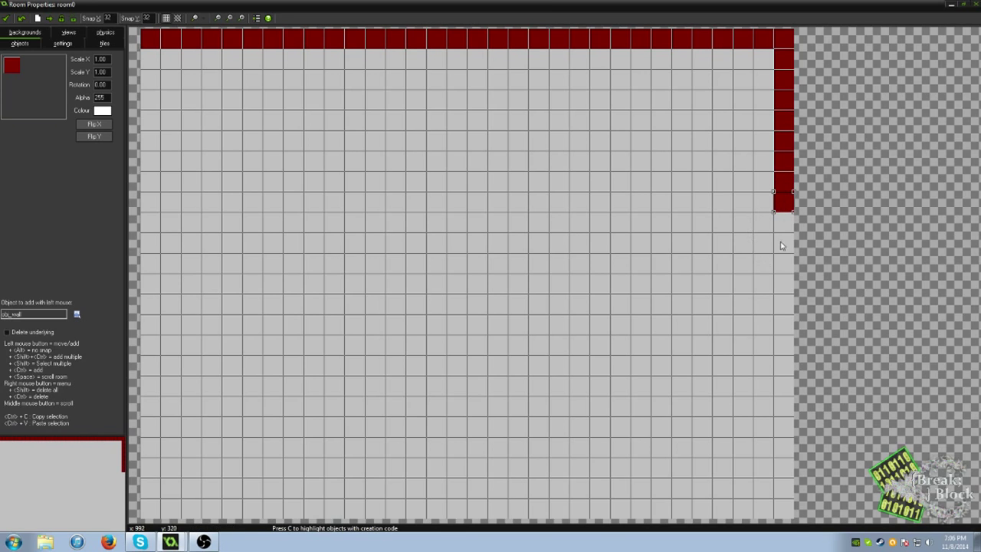
left_click(783, 226)
mouse_move(783, 226)
left_mouse_down("ctrl+shift")
mouse_move(786, 501)
mouse_move(701, 516)
mouse_move(635, 507)
mouse_move(543, 453)
left_mouse_up("ctrl+shift")
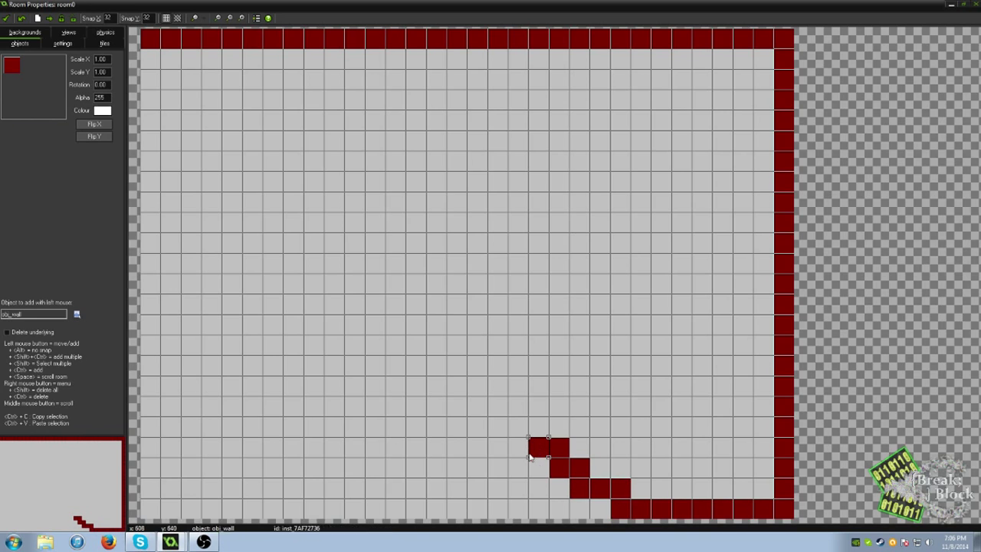
Extend the bottom wall row leftward to x 160 and erase the stray wall instances above it
mouse_move(507, 444)
right_mouse_down("shift")
mouse_move(557, 452)
mouse_move(557, 470)
mouse_move(580, 476)
mouse_move(584, 489)
mouse_move(609, 506)
right_mouse_up("shift")
mouse_move(610, 506)
left_mouse_down("ctrl+shift")
mouse_move(249, 511)
mouse_move(344, 462)
left_mouse_up("ctrl+shift")
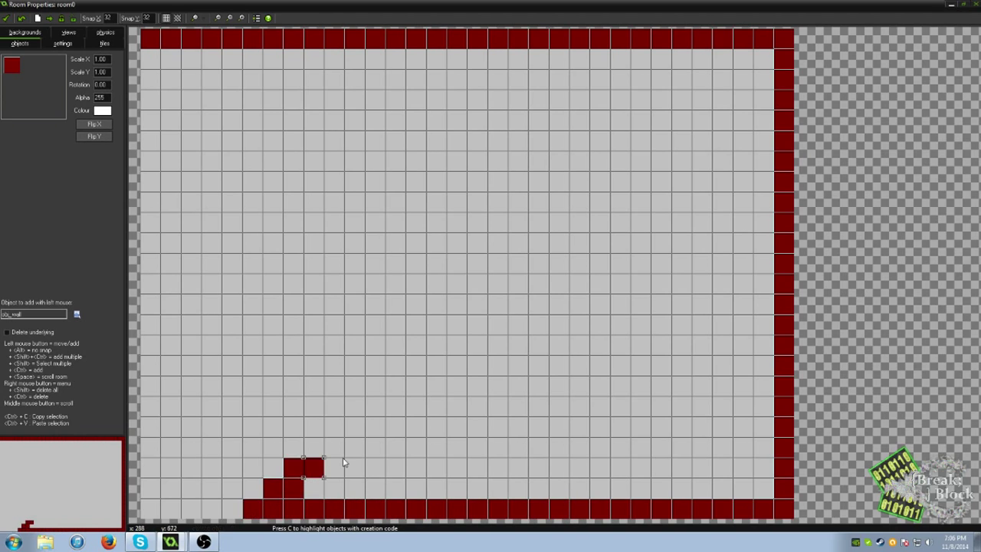
right_click_drag(344, 462, 281, 487, "shift")
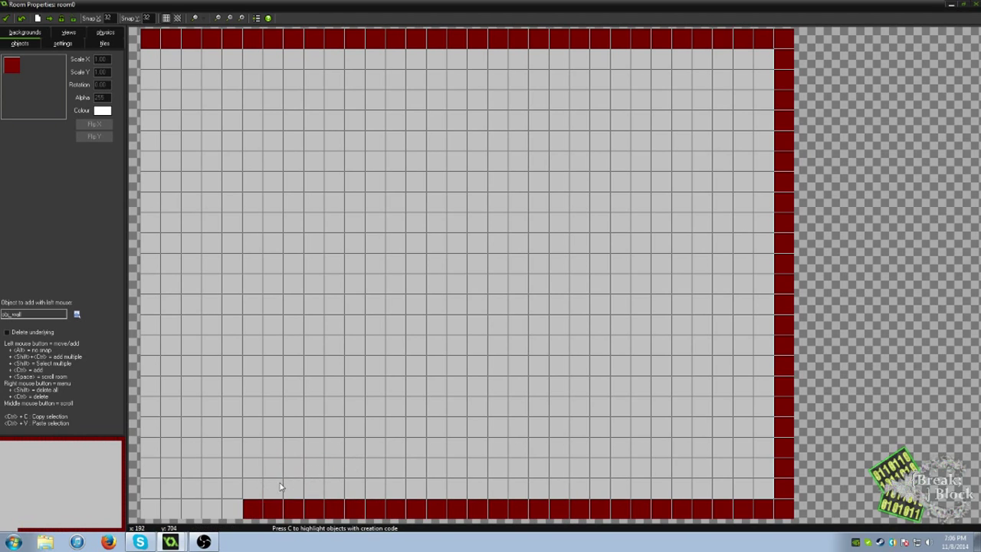
Complete the room's border with obj_wall along the remaining bottom edge and the left edge, deleting the stray wall at x 128, y 64
mouse_move(235, 508)
left_mouse_down("ctrl+shift")
mouse_move(171, 509)
mouse_move(149, 486)
mouse_move(148, 75)
left_mouse_up("ctrl+shift")
left_click(235, 76)
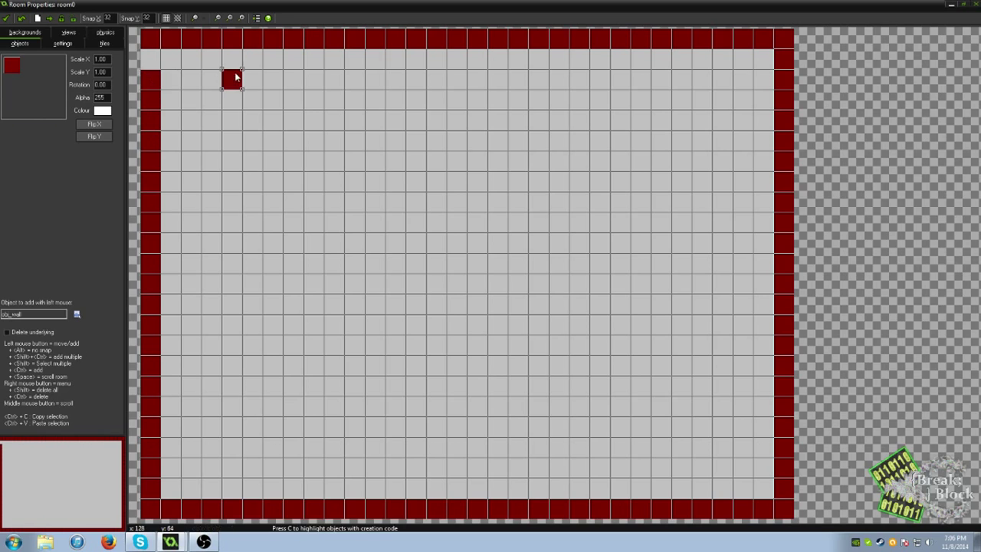
right_click(235, 78)
left_click(277, 82)
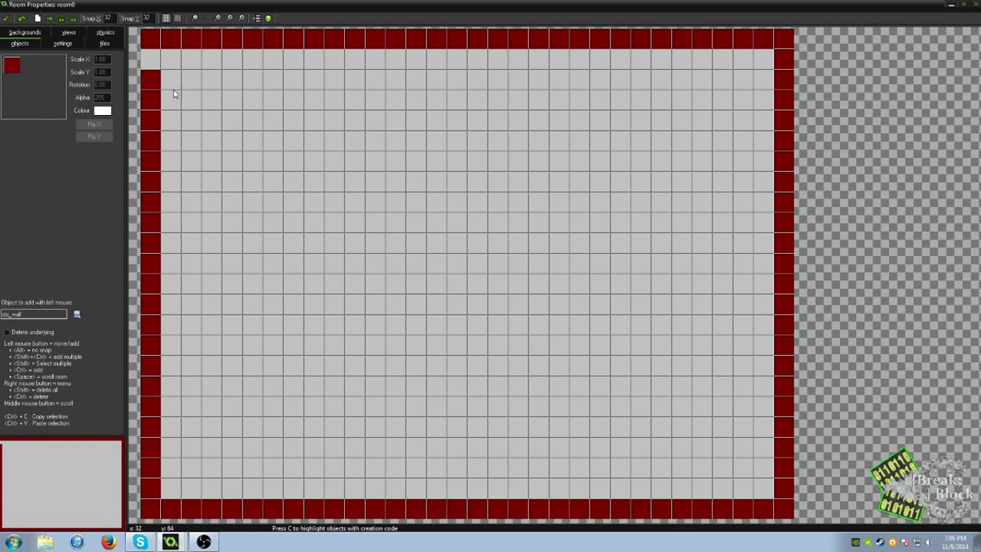
left_click(150, 62)
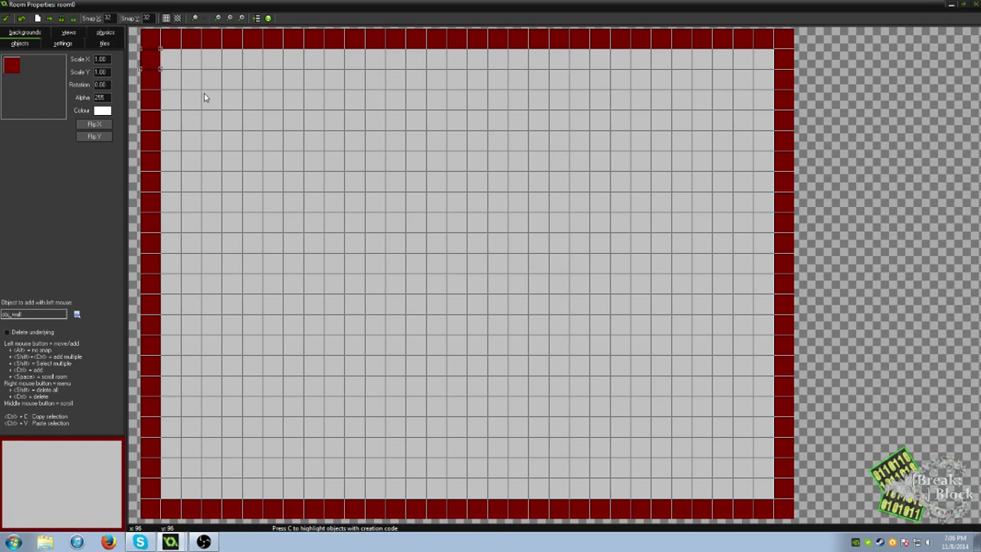
Add an inner obj_wall row at y 96 from the left border to x 864, erasing the stray walls at y 64
mouse_move(194, 97)
left_mouse_down()
mouse_move(176, 99)
mouse_move(422, 82)
left_mouse_up()
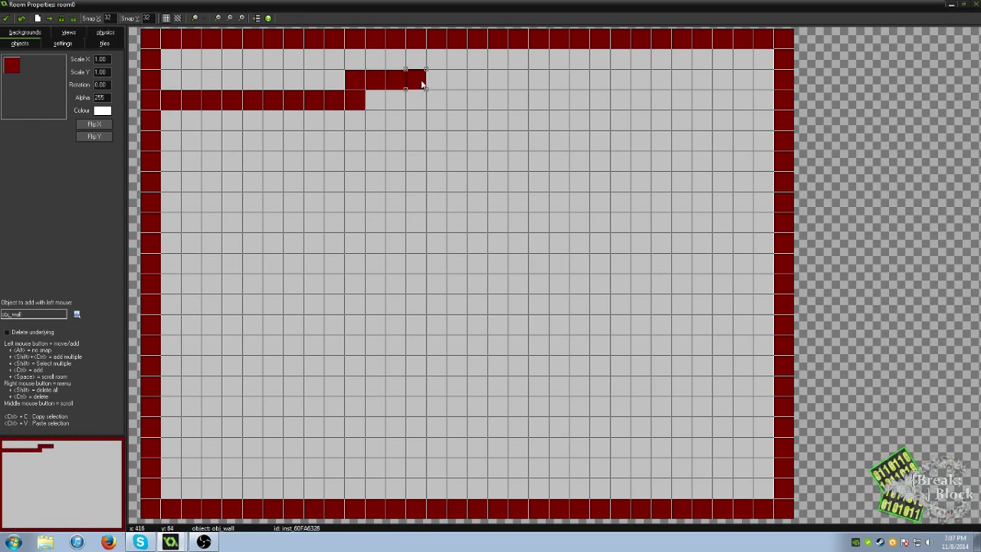
right_click_drag(423, 81, 362, 76, "shift")
left_click_drag(357, 98, 704, 101, "ctrl+shift")
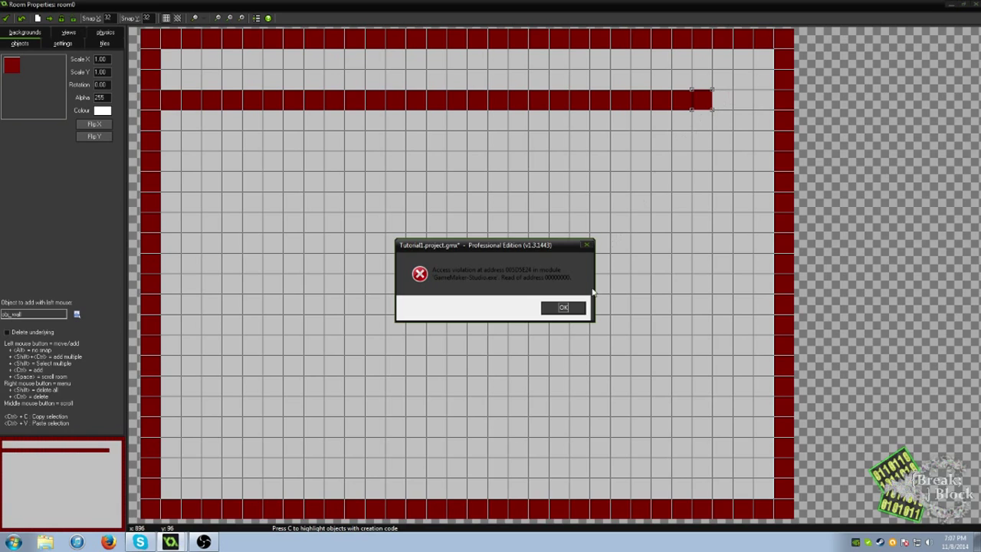
left_click(564, 309)
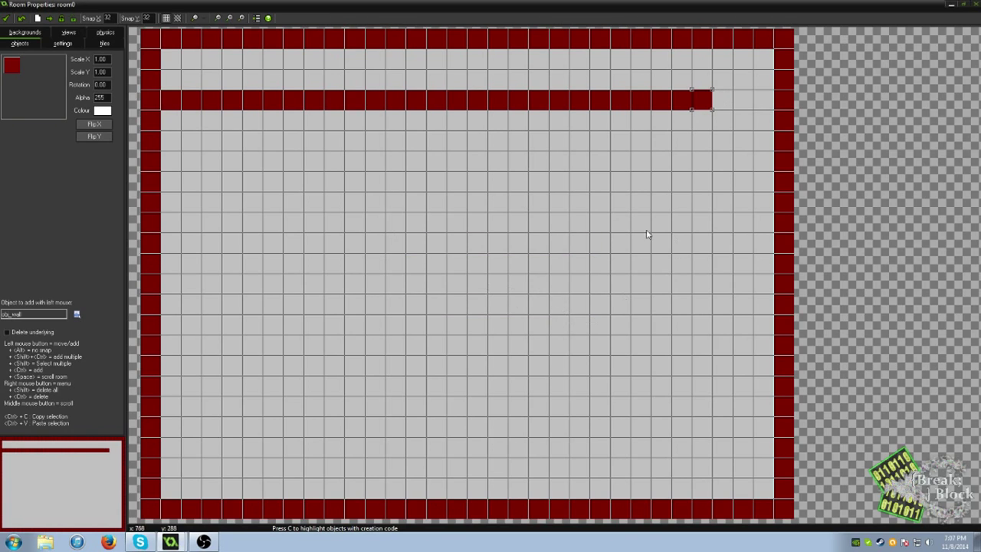
Continue the inner wall with an obj_wall column at x 896 from y 96 down to y 640
left_click(716, 98)
mouse_move(715, 100)
left_mouse_down("shift")
mouse_move(723, 203)
mouse_move(710, 307)
left_mouse_up("shift")
right_click_drag(710, 306, 697, 280, "shift")
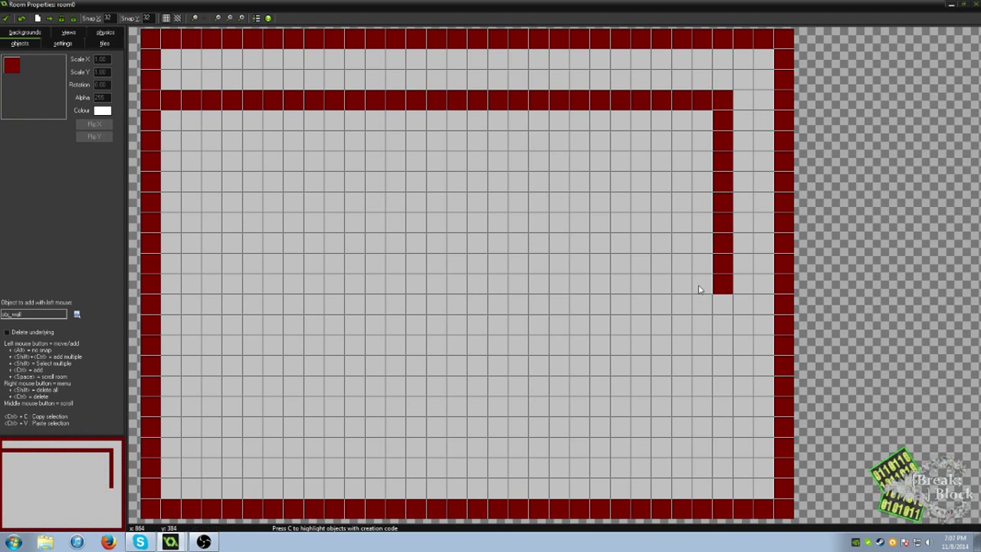
left_click_drag(718, 299, 720, 443, "shift")
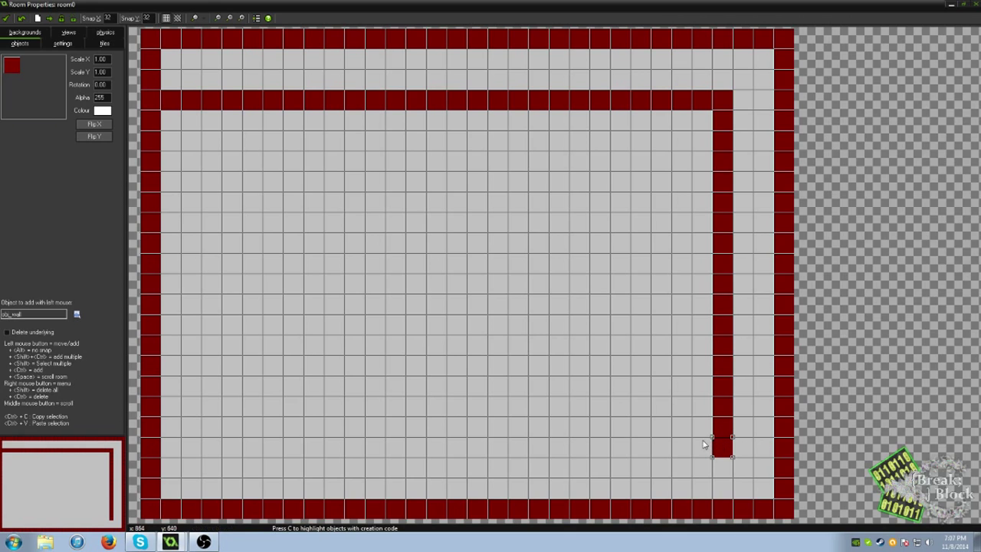
Extend the inner wall along y 640 to x 96, up to y 192, and across to x 160
left_click_drag(705, 447, 483, 448, "shift")
mouse_move(266, 448)
left_mouse_down("shift")
mouse_move(205, 451)
mouse_move(212, 167)
left_mouse_up("shift")
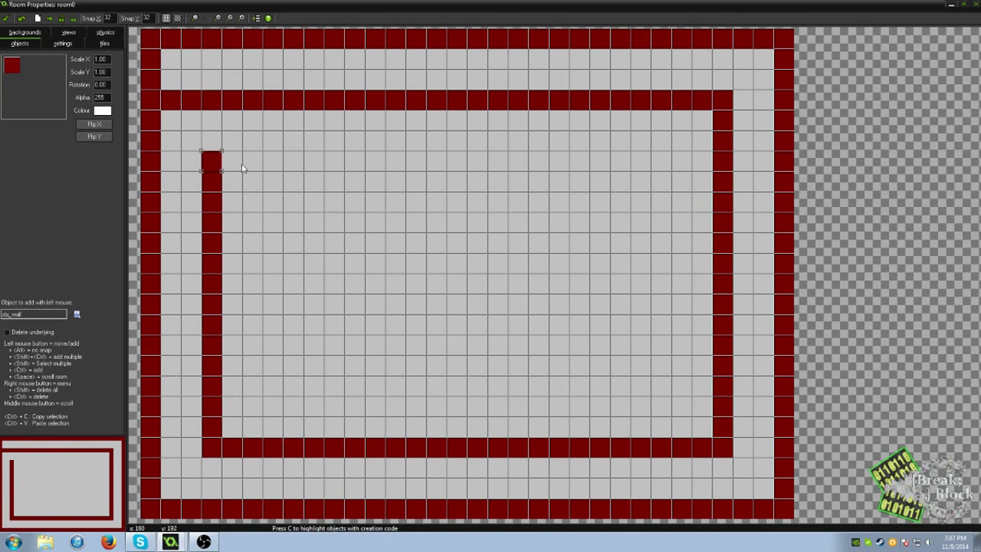
left_click(241, 165)
left_click(252, 163)
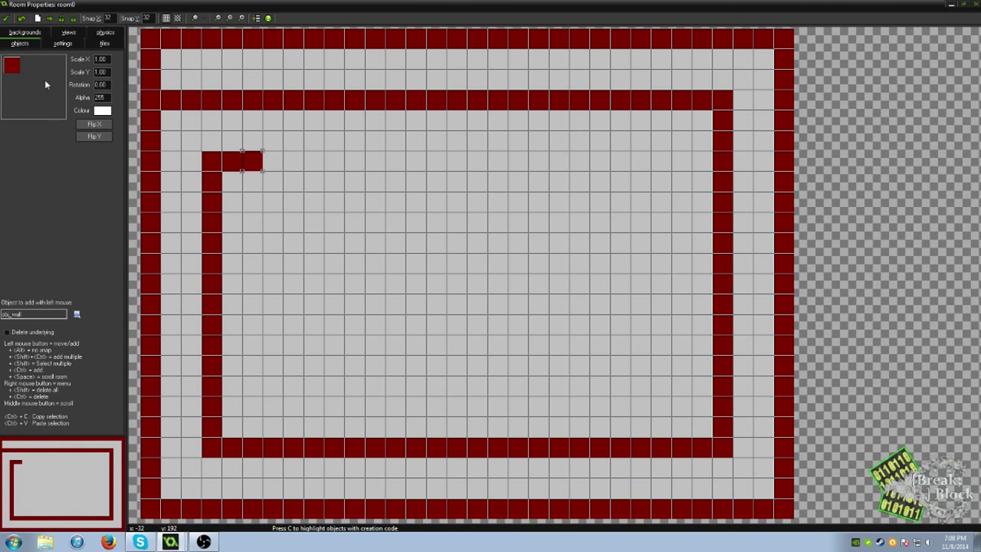
Enable the use of views with View 0 visible when the room starts, and hide the room grid
left_click(71, 33)
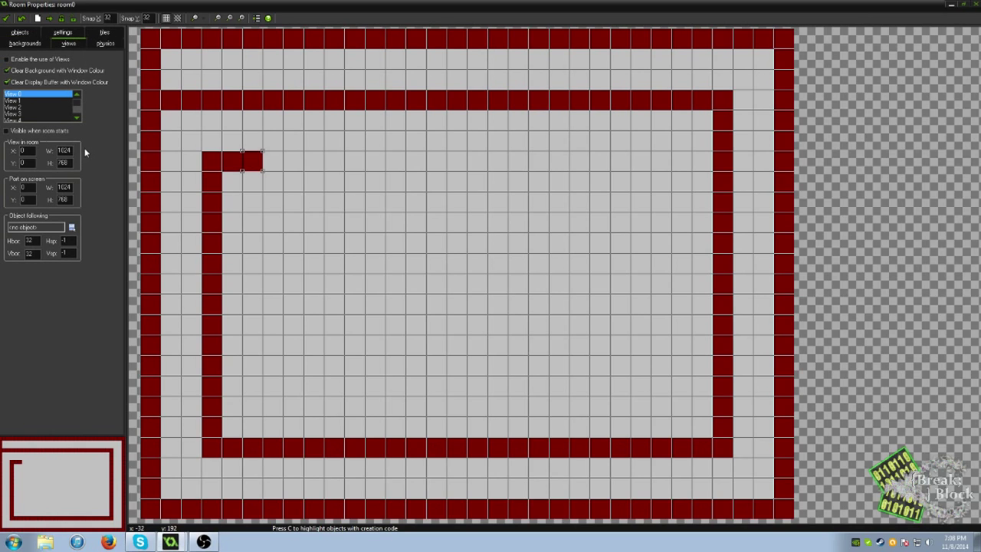
left_click(29, 60)
left_click(49, 131)
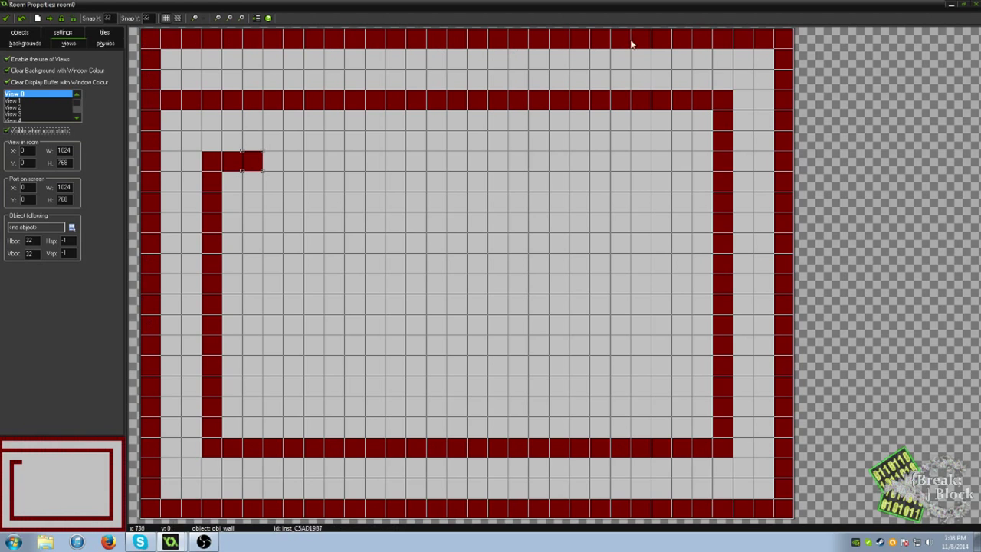
left_click(166, 17)
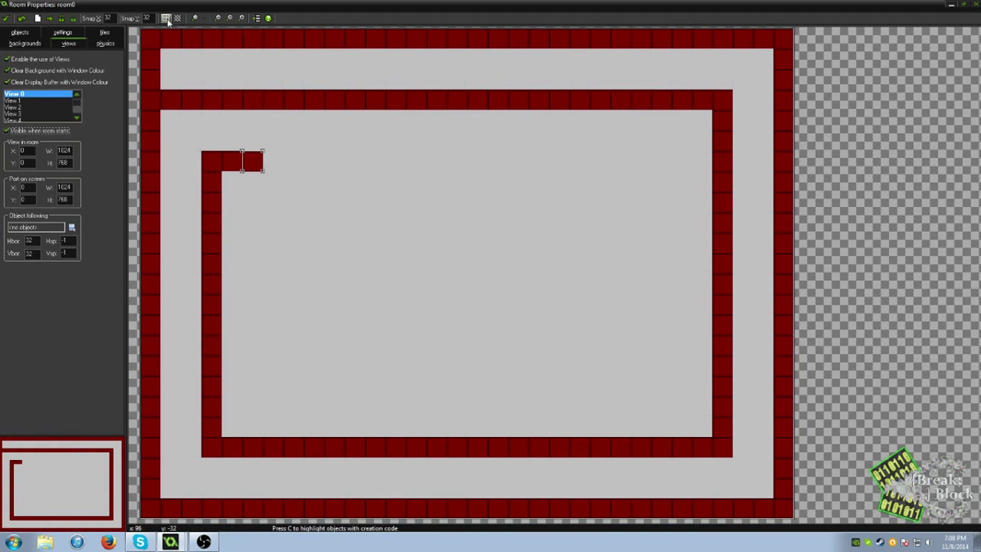
Delete three walls from the right border at y 96 to 160 and refill the gap with obj_wall
right_click(784, 100)
right_click_drag(785, 112, 790, 138)
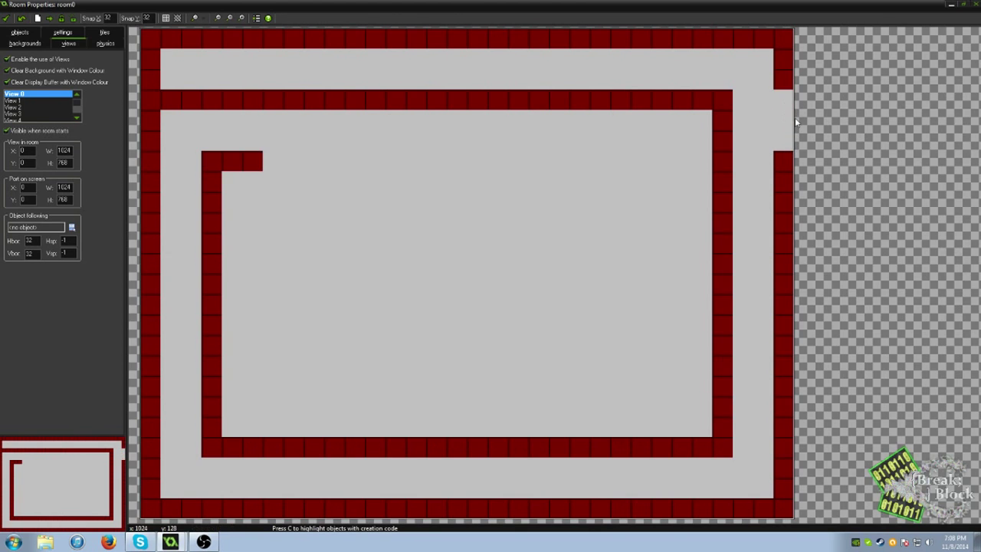
left_click_drag(777, 101, 779, 137, "shift")
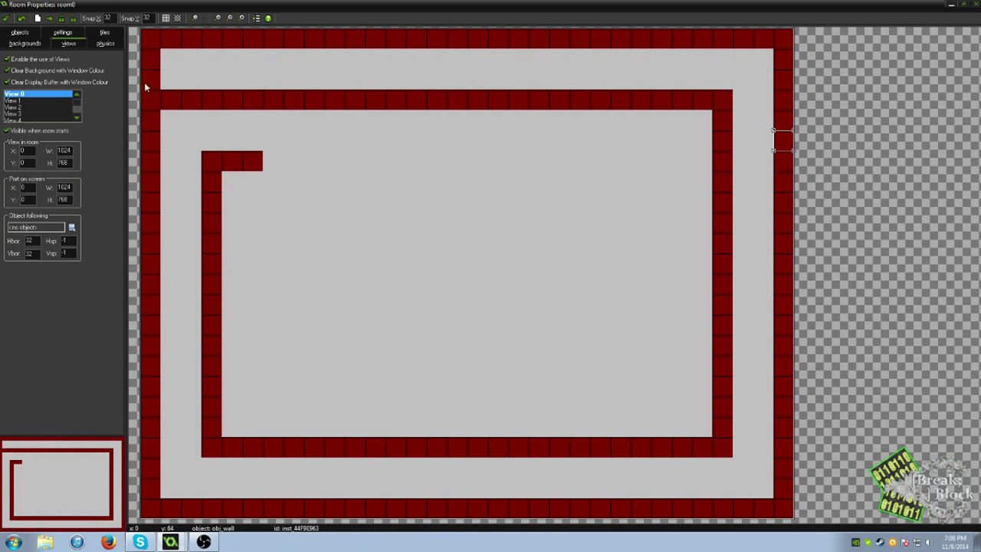
Set the room's width to 2000 and look at the added empty area
left_click(66, 34)
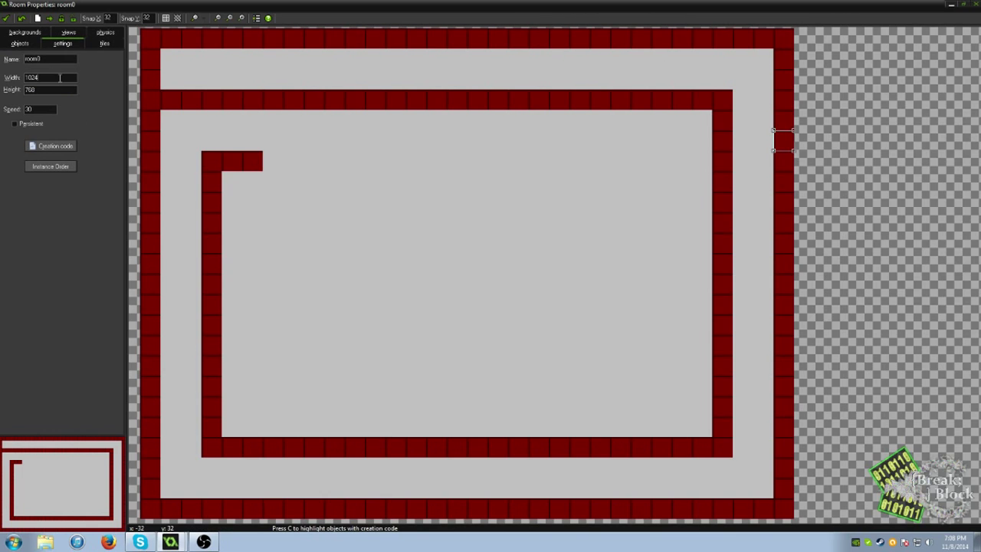
double_click(61, 77)
key("BackSpace")
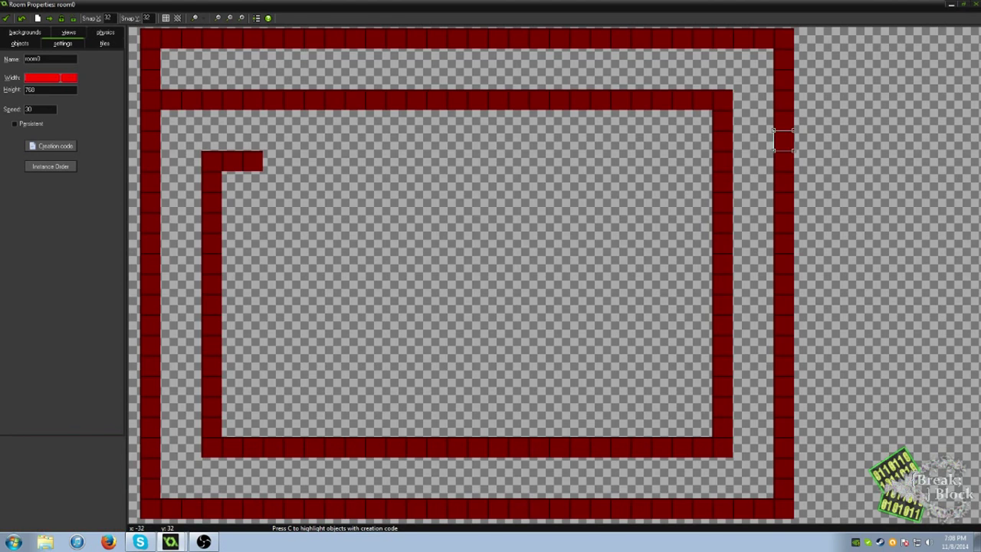
type("2000")
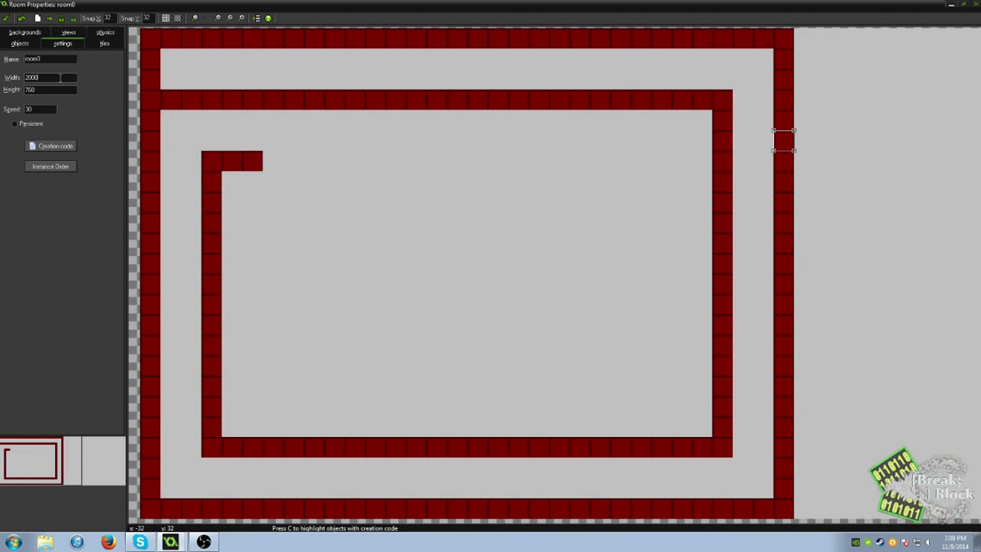
middle_click_drag(838, 228, 403, 244)
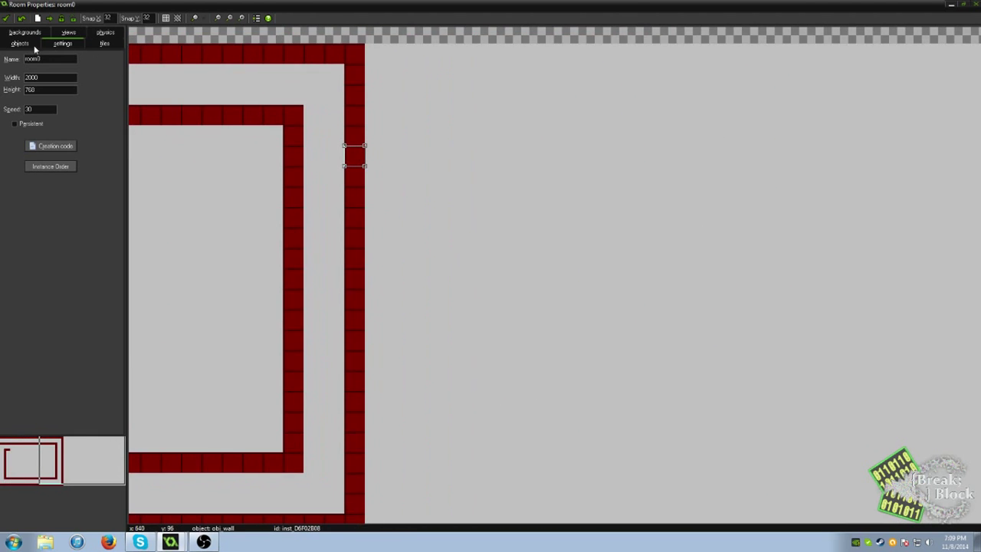
left_click(69, 33)
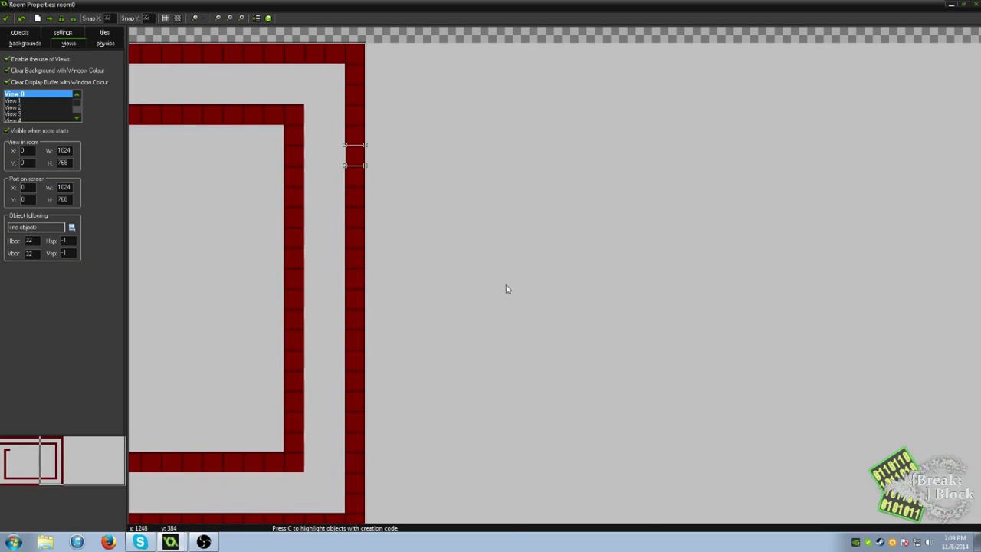
middle_click_drag(506, 286, 649, 247)
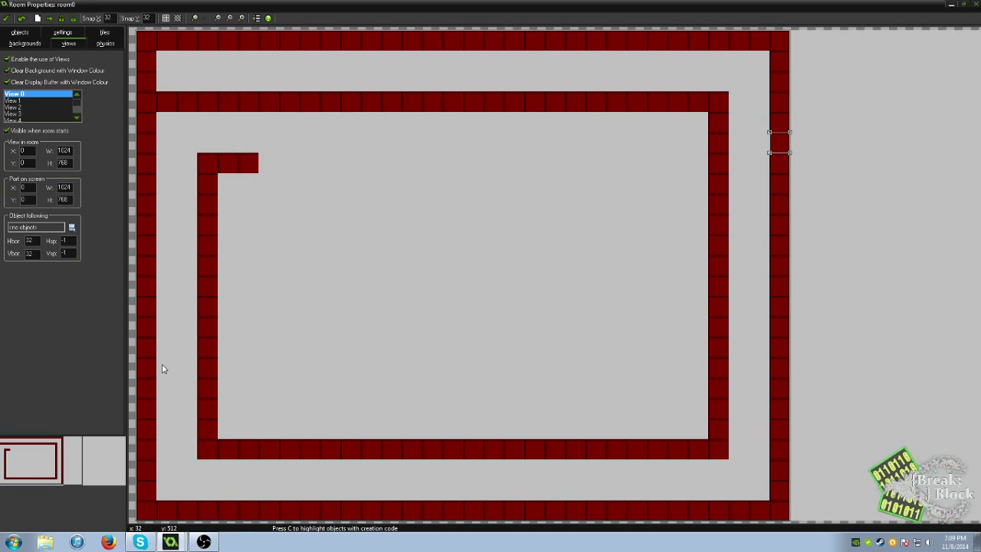
middle_click_drag(339, 325, 379, 335)
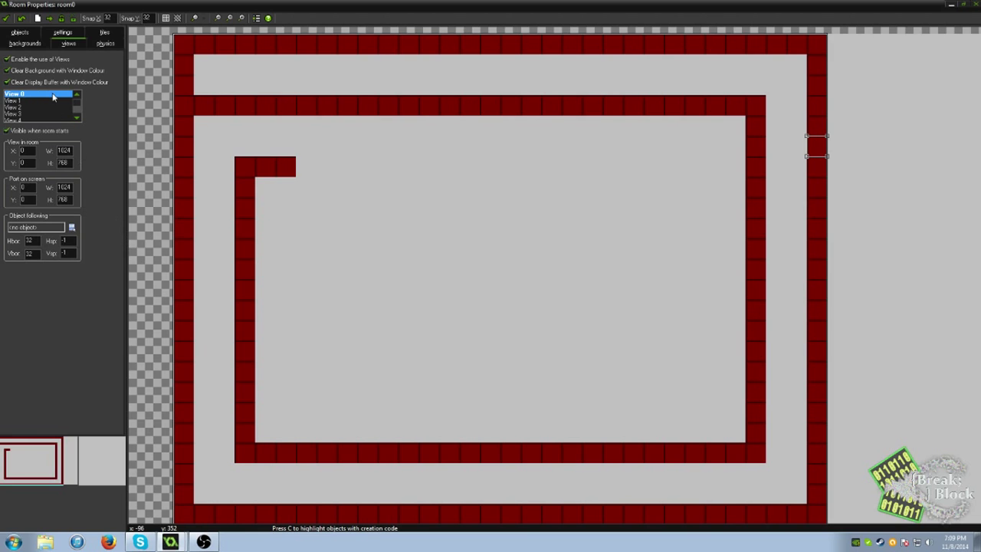
Place an obj_player instance at x 64, y 64 in the corridor and accept the room changes
left_click(21, 32)
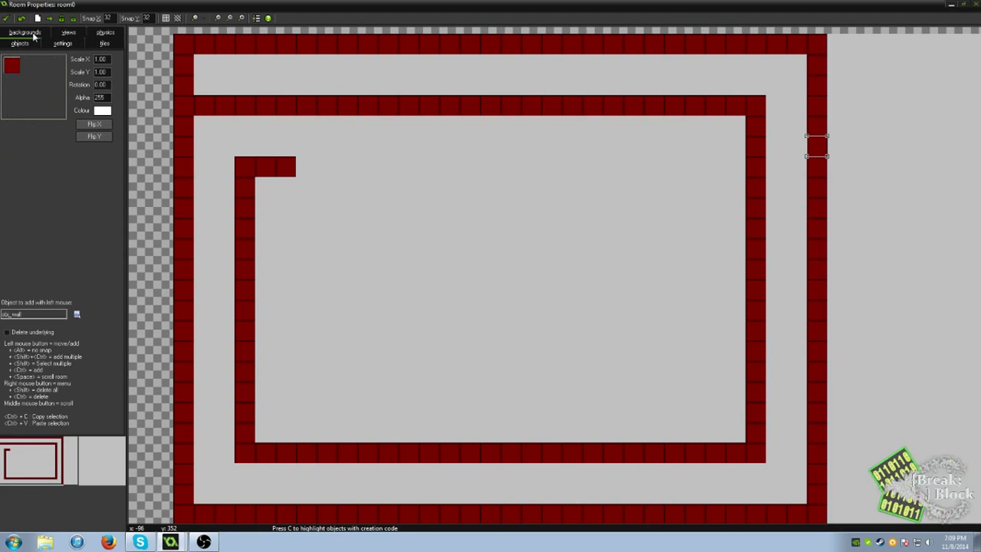
left_click(23, 67)
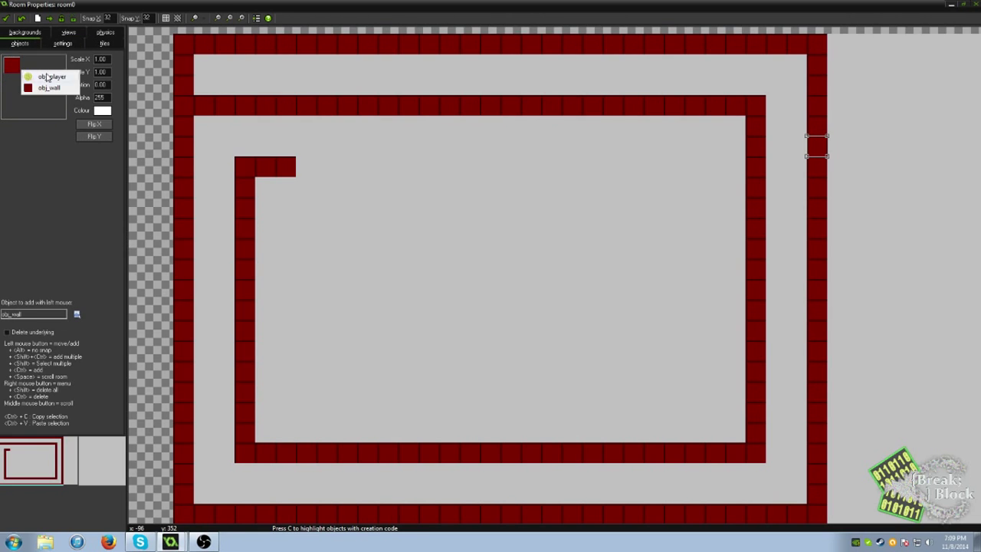
left_click(51, 76)
left_click(224, 86)
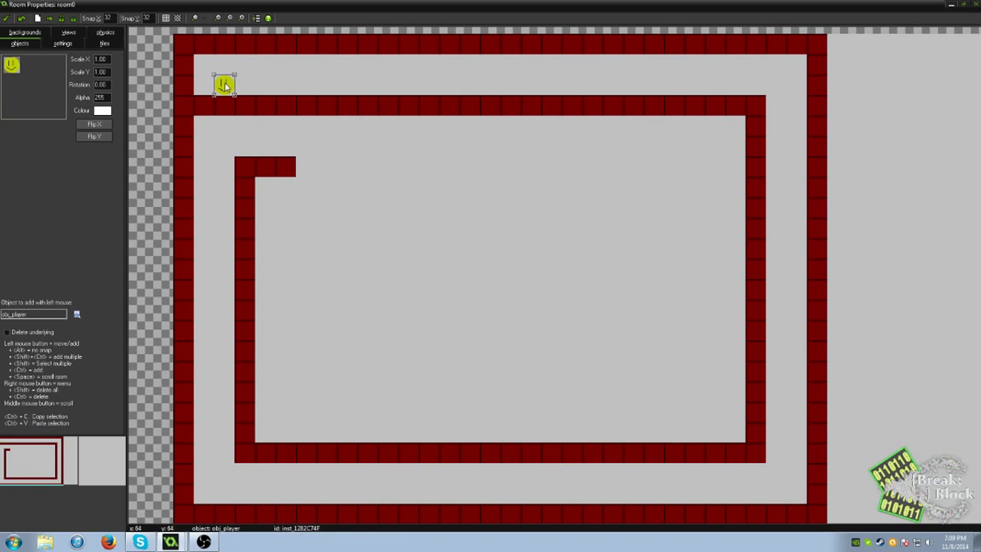
mouse_move(224, 86)
left_mouse_down()
mouse_move(204, 86)
mouse_move(221, 84)
left_mouse_up()
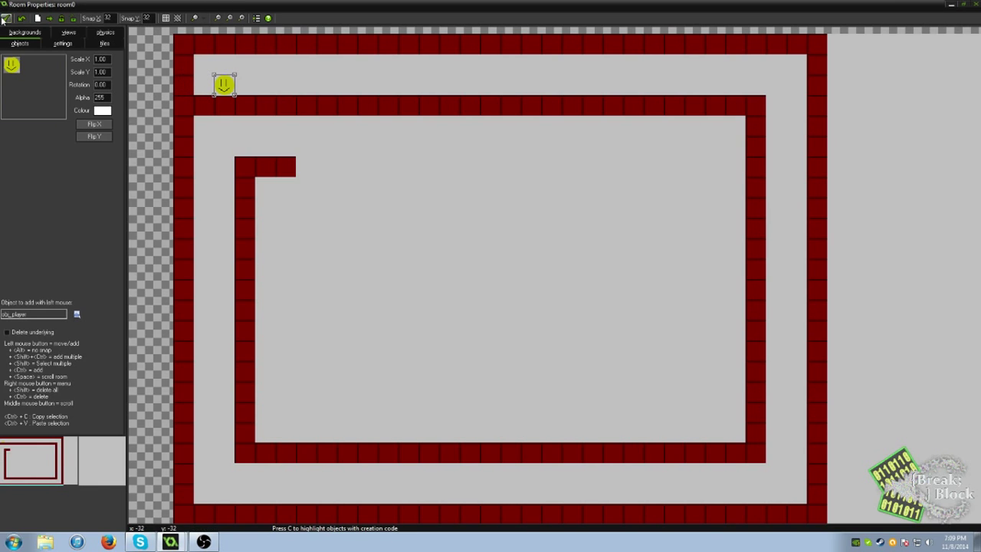
left_click(5, 19)
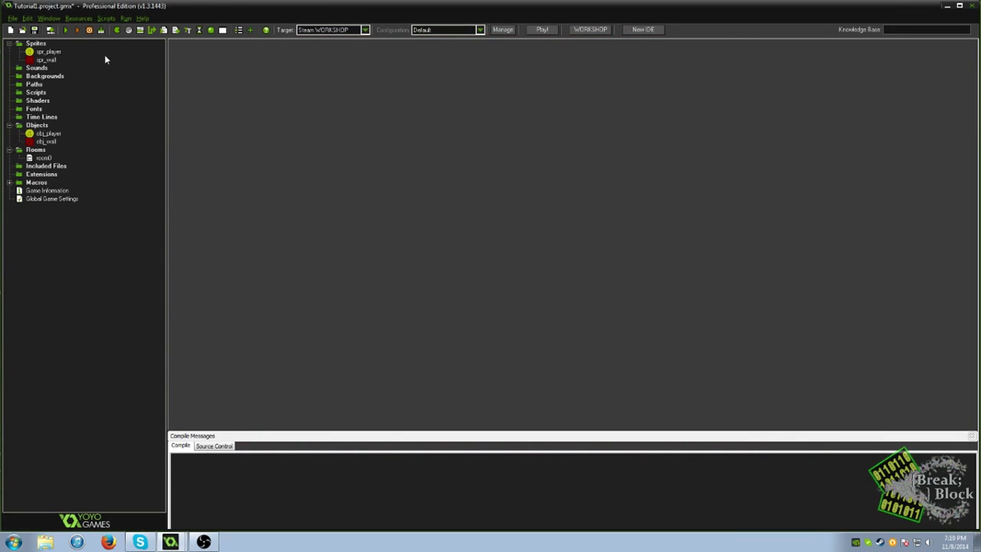
Reopen room0, rename it rm_game, and accept the change
left_click(44, 159)
double_click(44, 158)
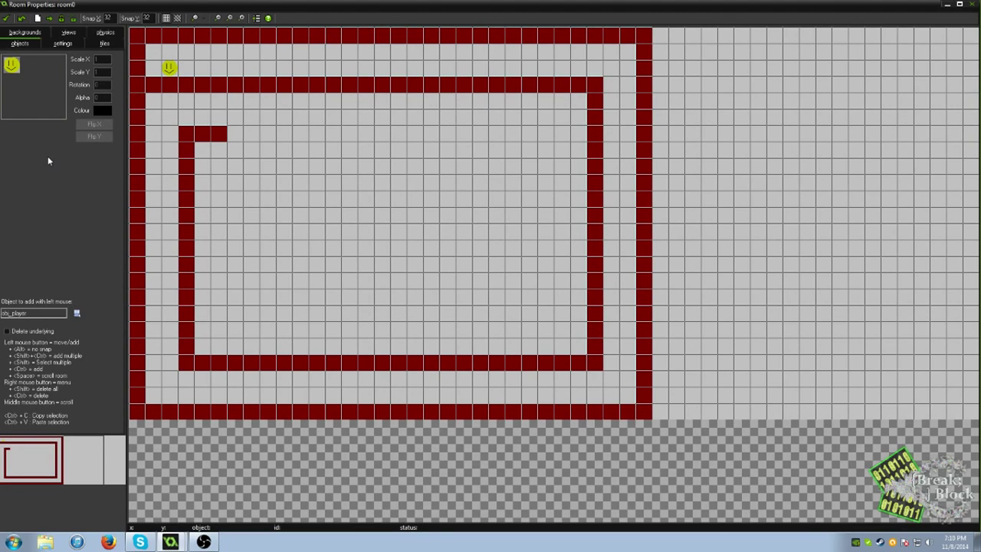
left_click(67, 44)
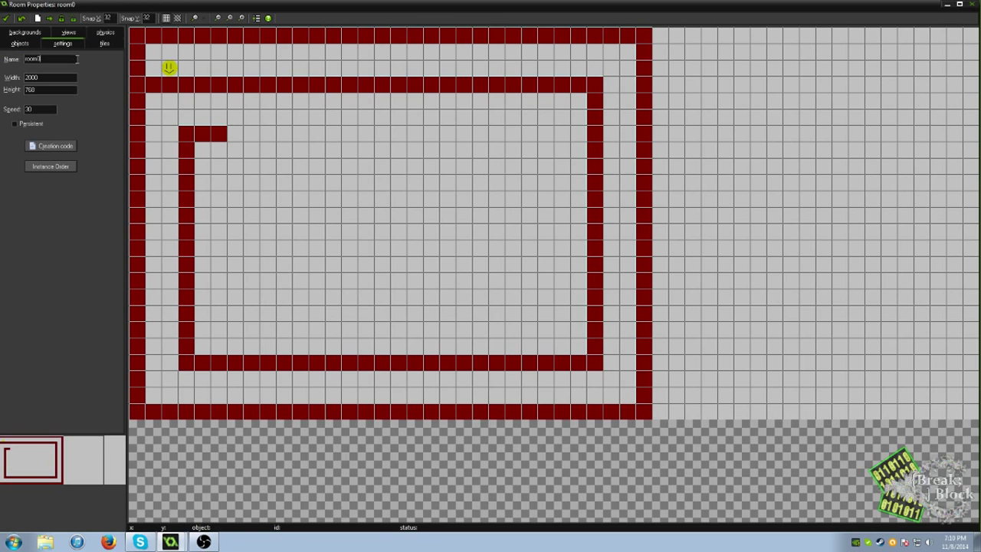
left_click_drag(76, 59, 3, 53)
type("rm_game")
left_click(5, 19)
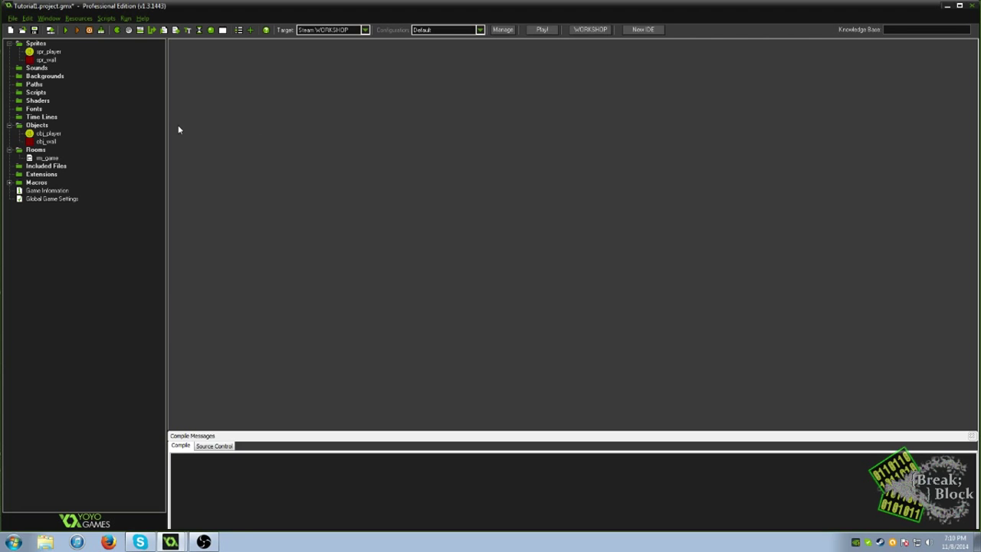
Run the game to check the room layout and player, and close the game window
left_click(65, 29)
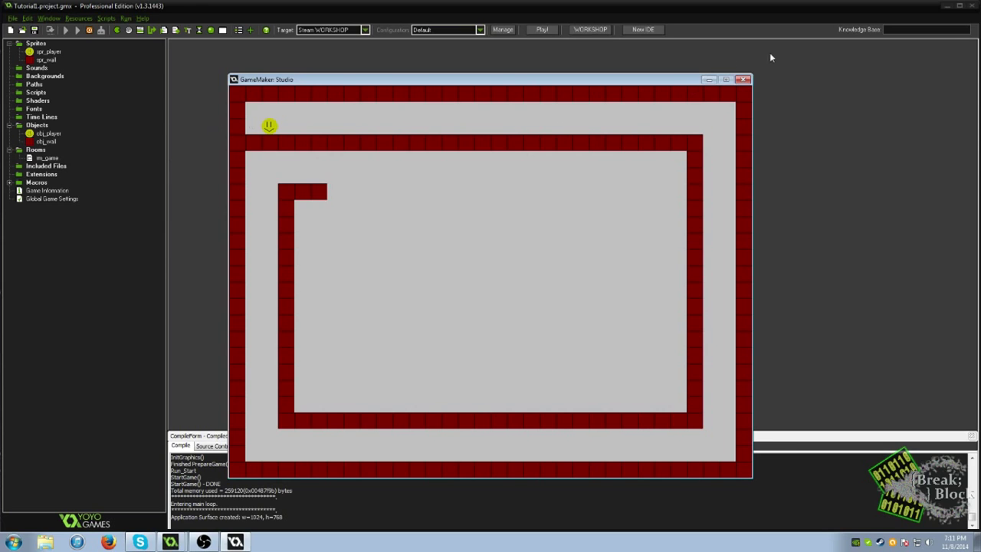
left_click(744, 80)
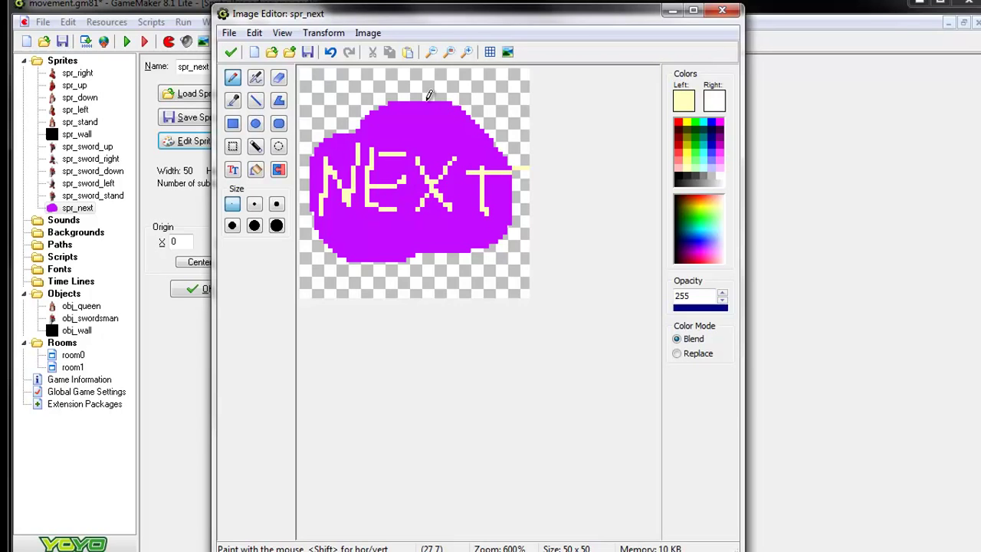
Accept the finished spr_next image and return to the sprite's properties
left_click(233, 57)
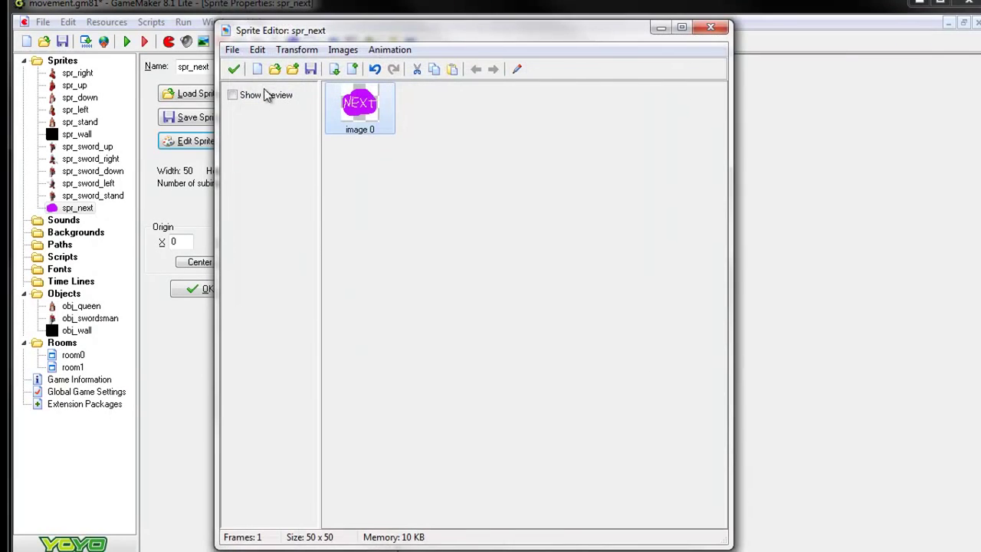
left_click(233, 69)
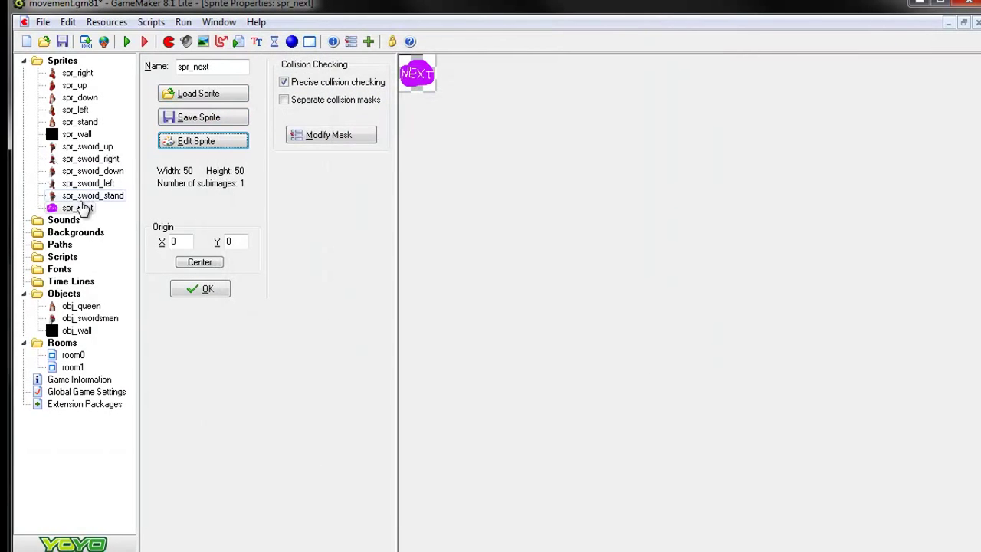
Create a new object named obj_next and assign it the spr_next sprite
left_click(291, 42)
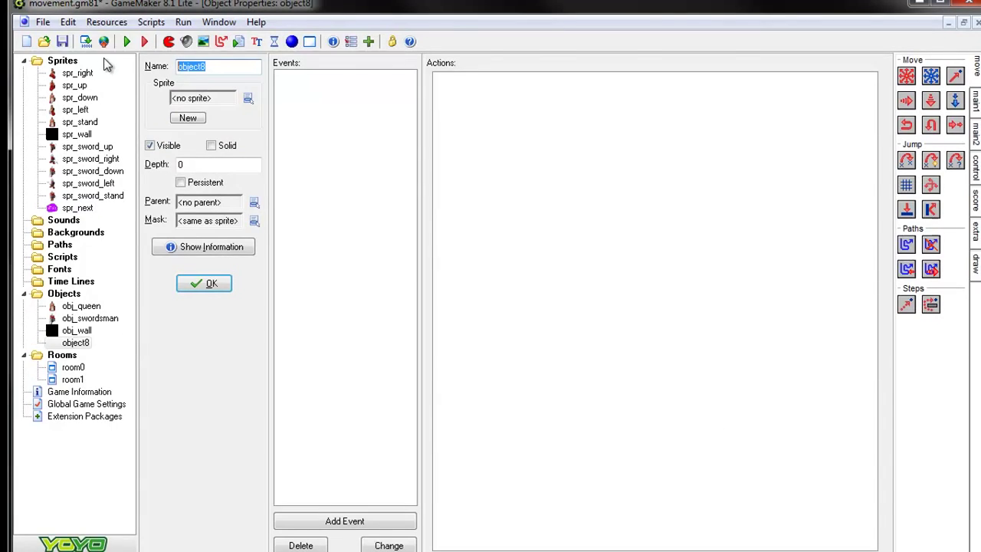
type("obj_")
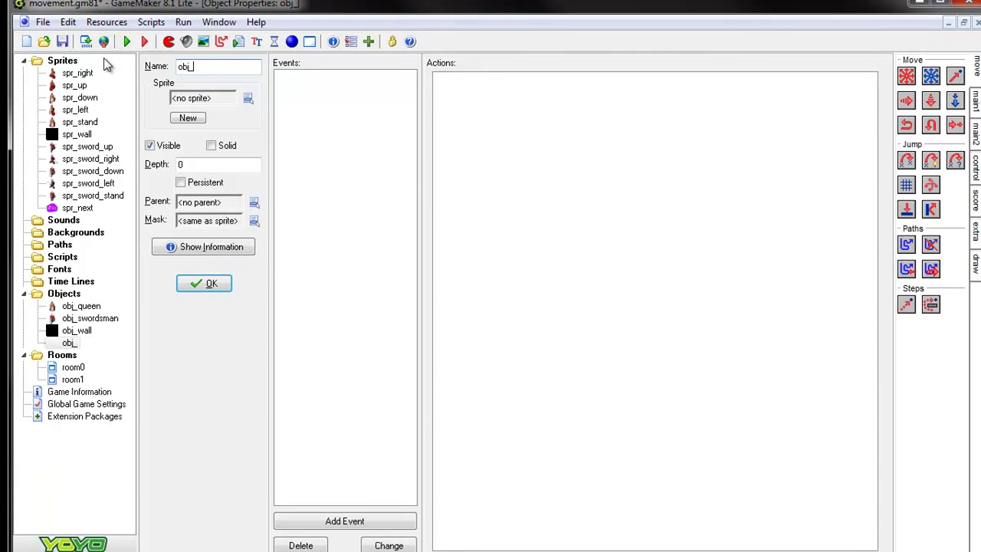
type("next")
left_click(368, 150)
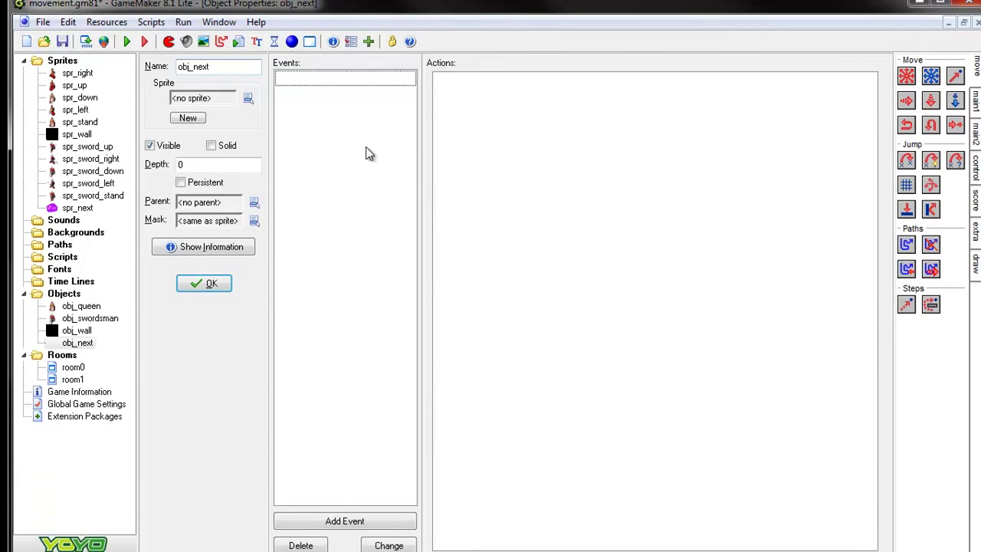
left_click(248, 98)
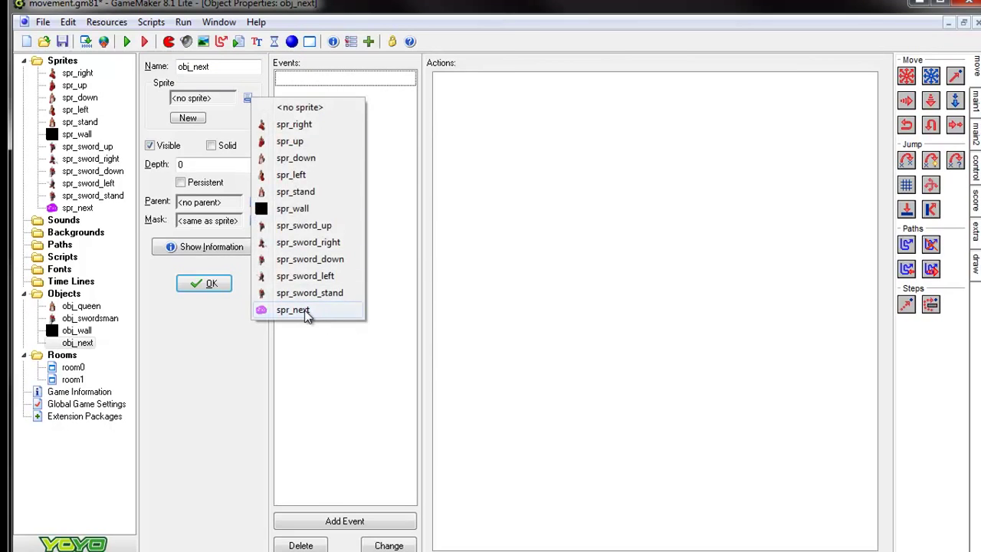
left_click(295, 309)
Give obj_next a collision event with obj_queen containing a Next Room action with no transition effect
left_click(345, 526)
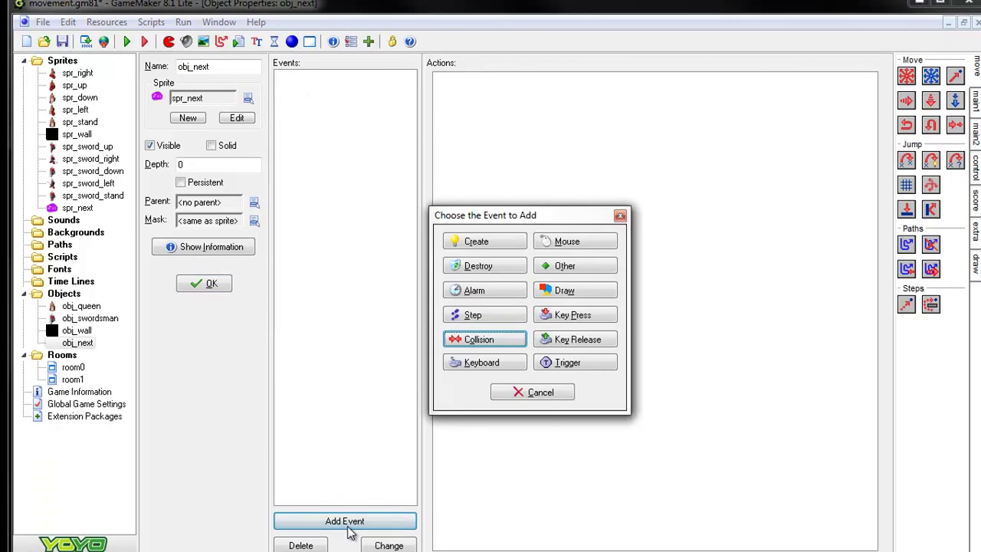
left_click(478, 342)
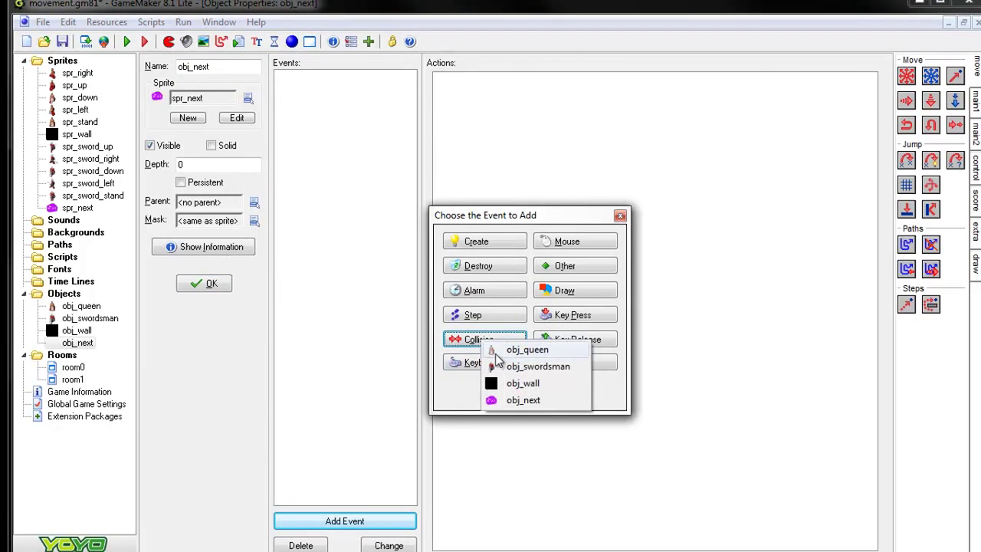
left_click(527, 351)
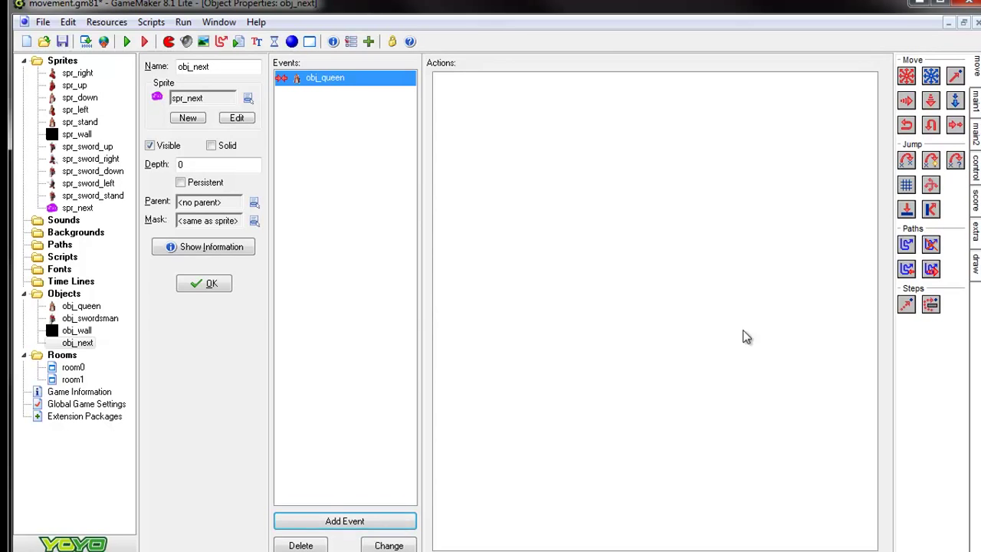
left_click(978, 108)
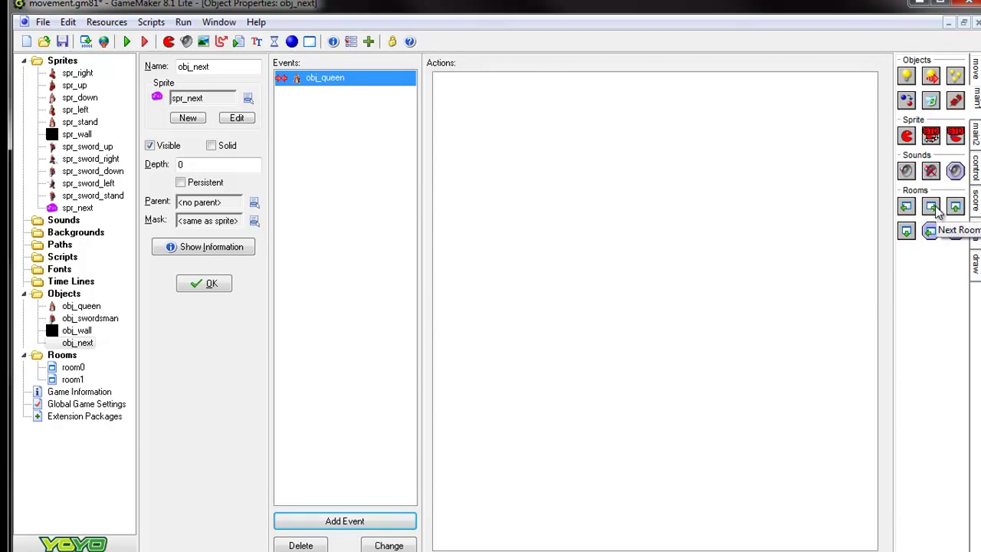
left_click_drag(937, 213, 623, 184)
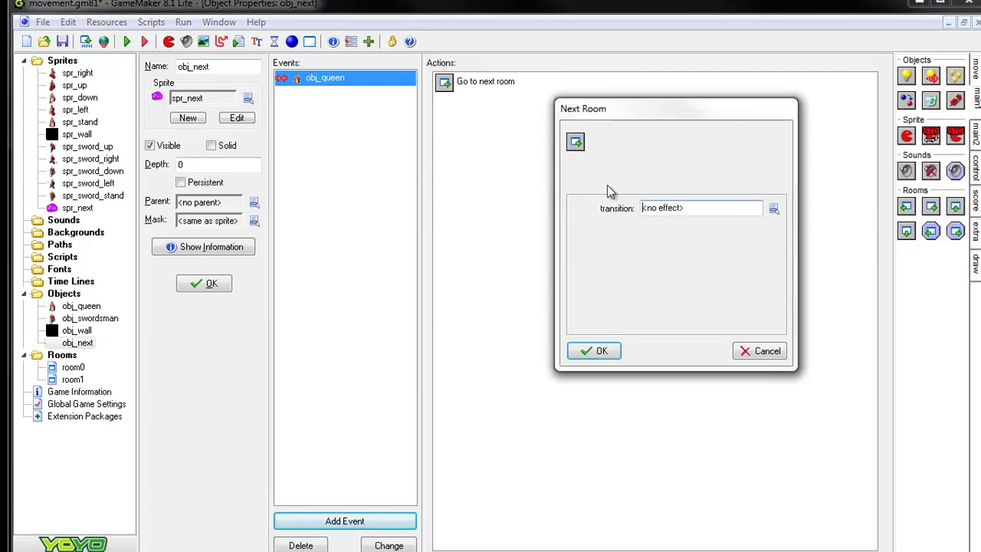
left_click(608, 355)
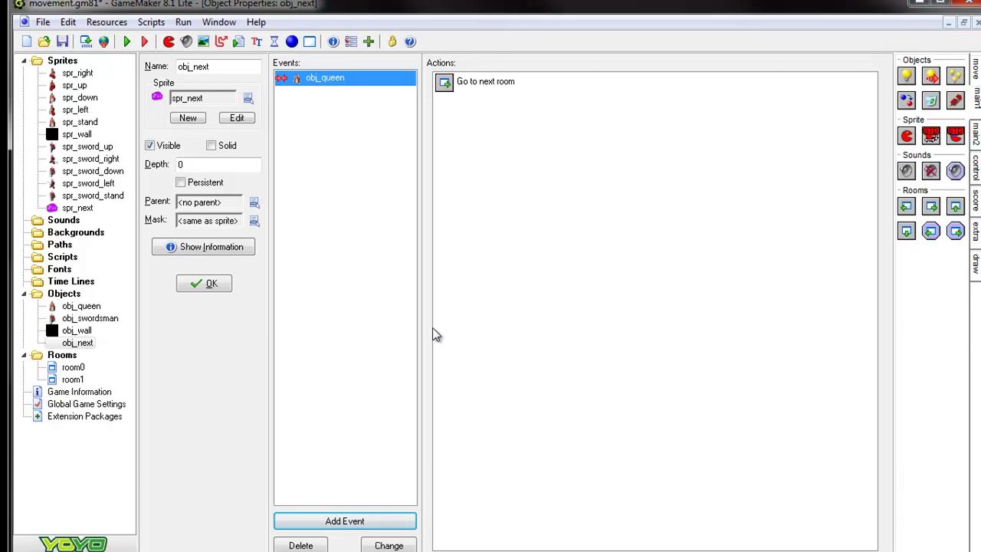
In room0, delete the swordsman instance and place an obj_next instance below and to the right of the queen
double_click(53, 369)
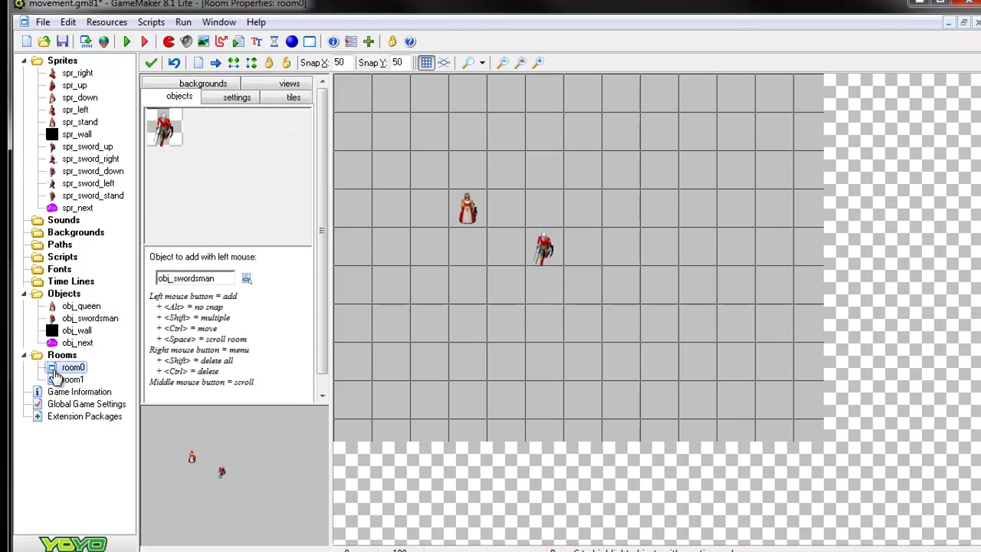
right_click(546, 250)
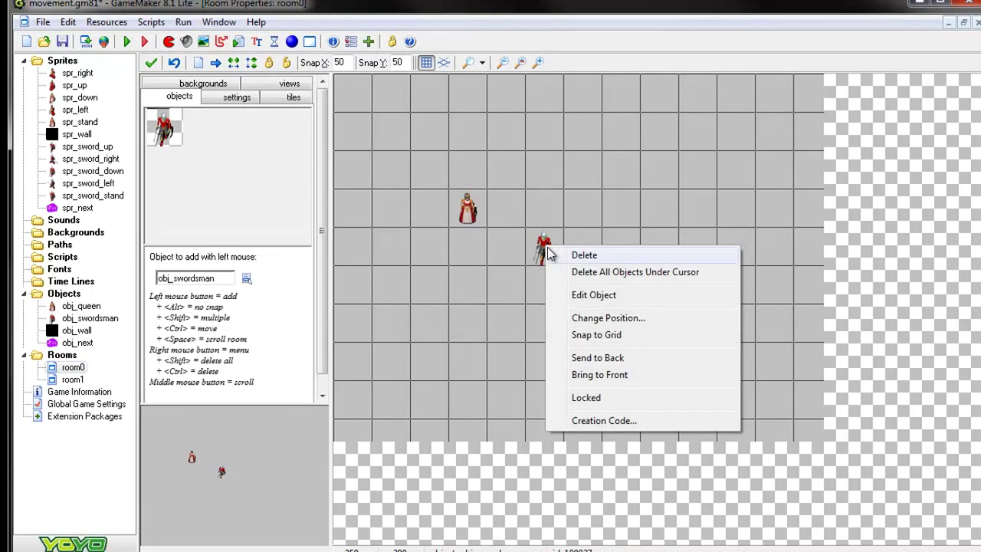
left_click(581, 253)
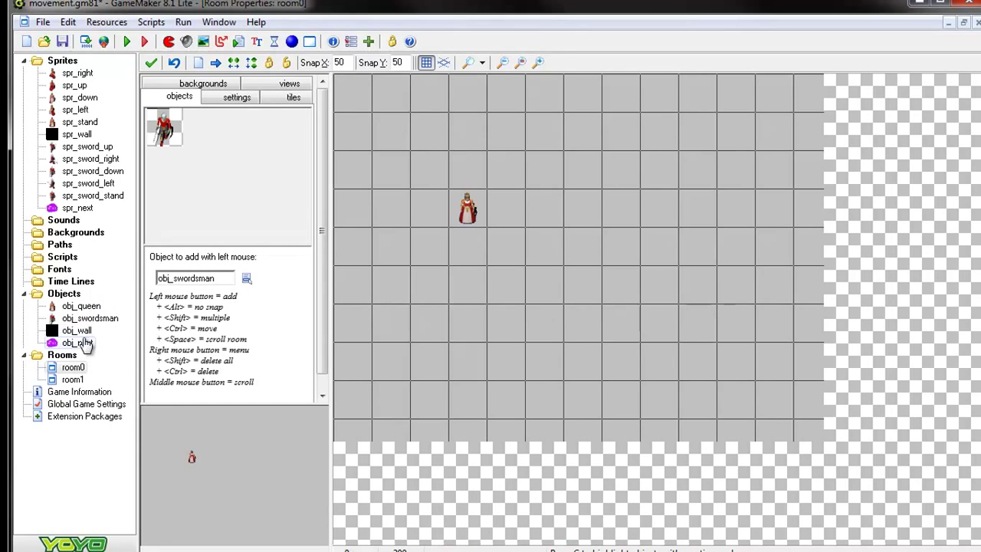
left_click(201, 281)
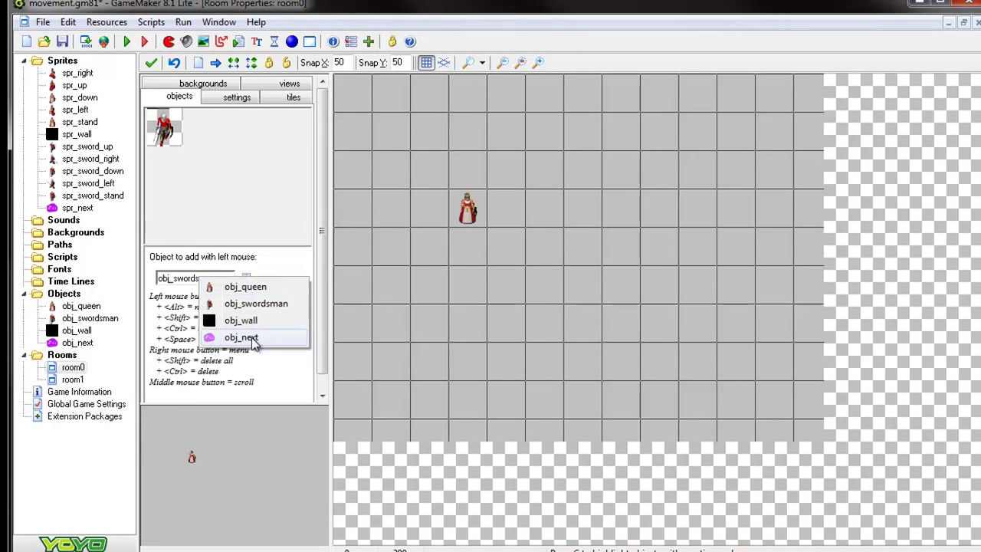
left_click(241, 337)
left_click(710, 318)
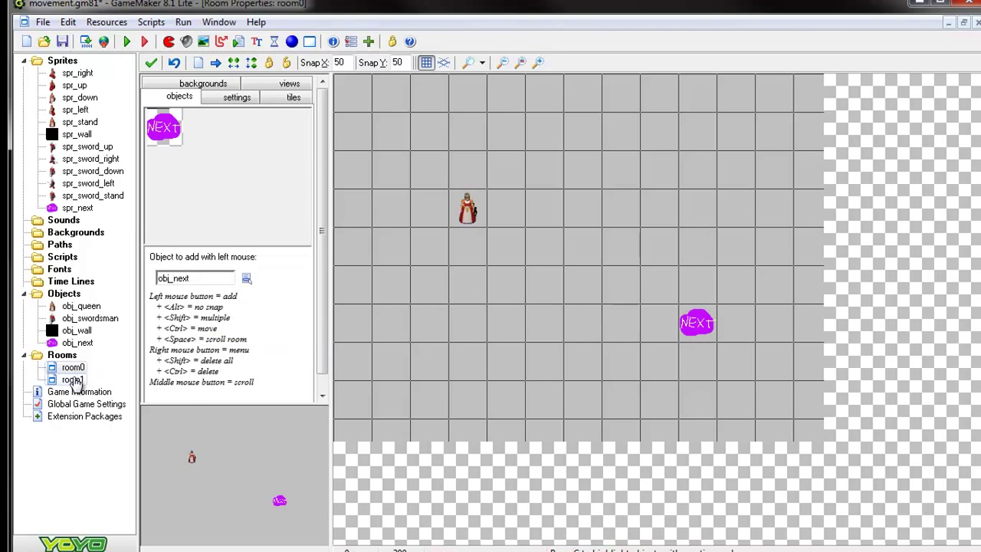
Delete room1 from the project and confirm its removal
right_click(74, 380)
left_click(107, 471)
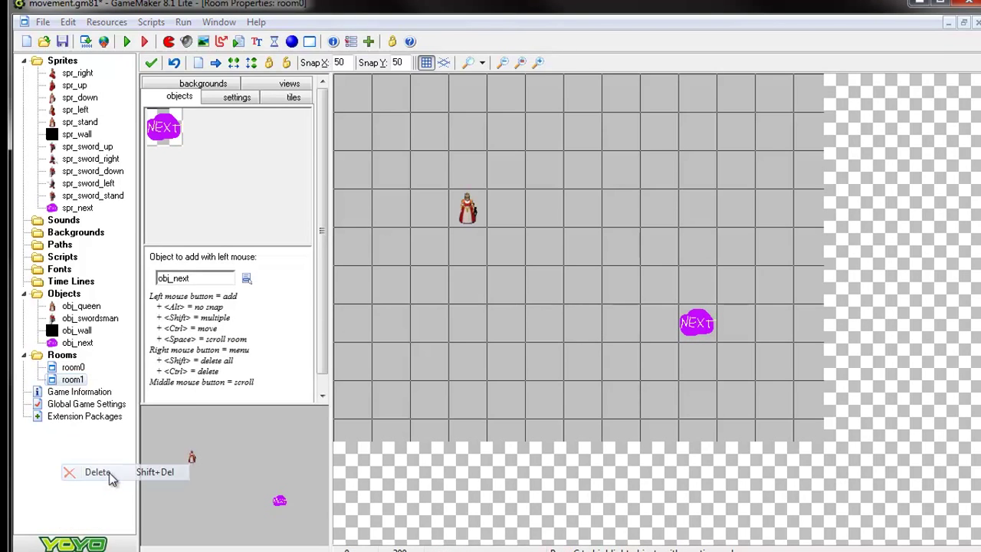
left_click(581, 347)
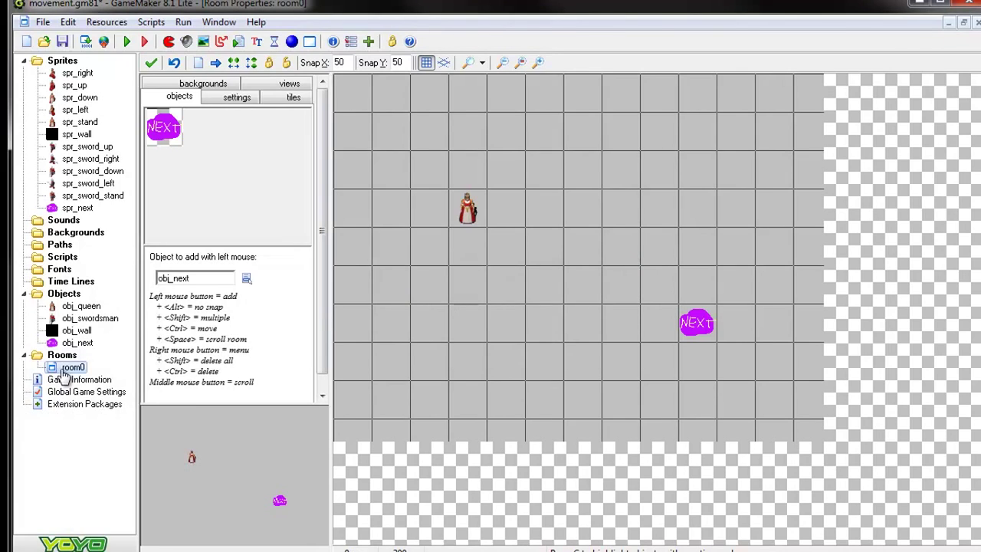
Run the game, walk the queen into the NEXT object to test the room change, and abort the game
left_click(128, 42)
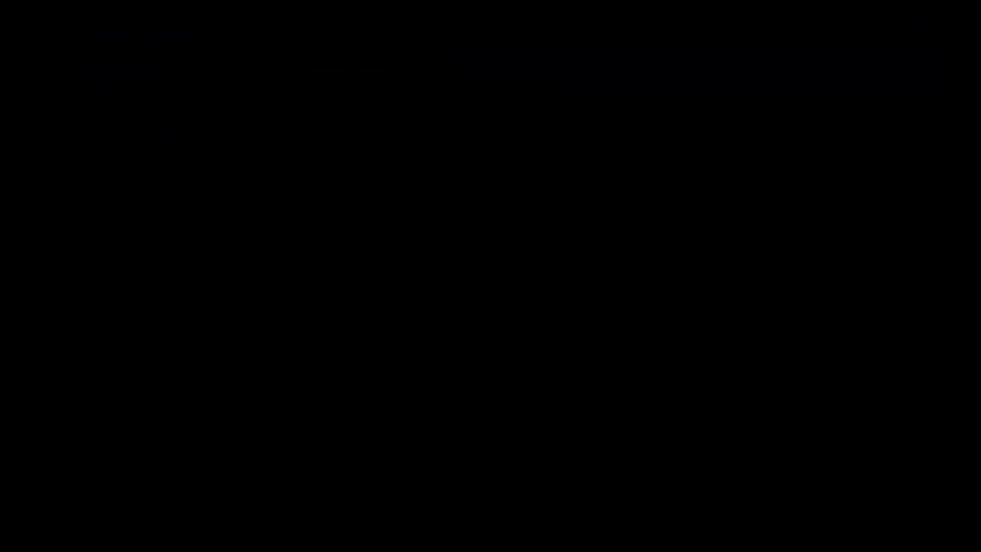
key("Right")
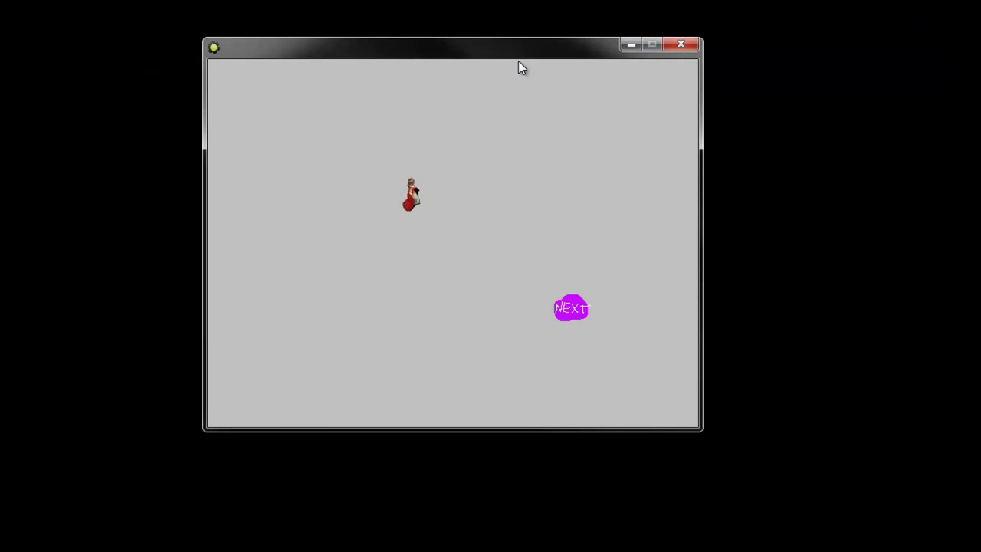
key("Down")
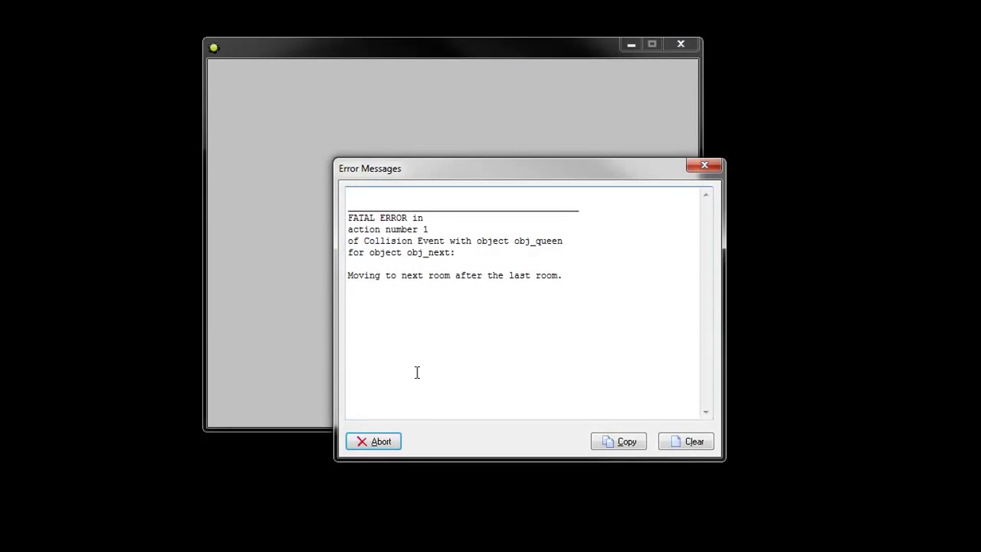
left_click(374, 441)
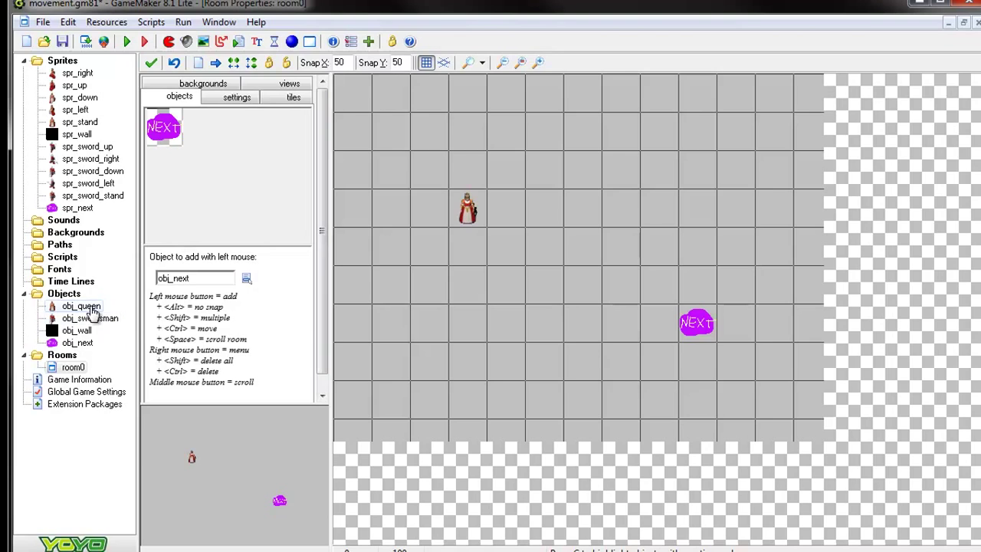
In obj_next's collision event, add a next-room-exists check before the Go to next room action and enclose that action in a start/end block
double_click(81, 342)
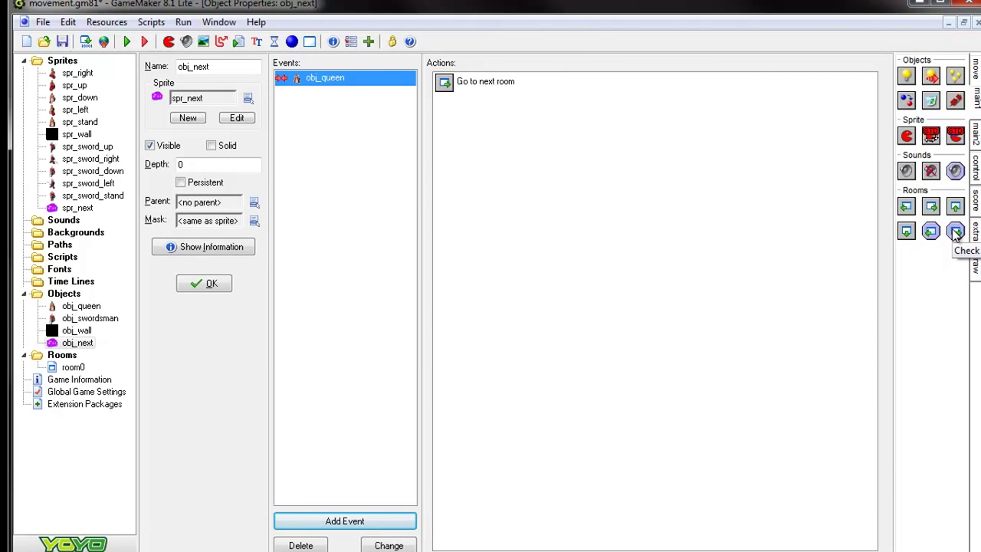
left_click_drag(956, 233, 526, 94)
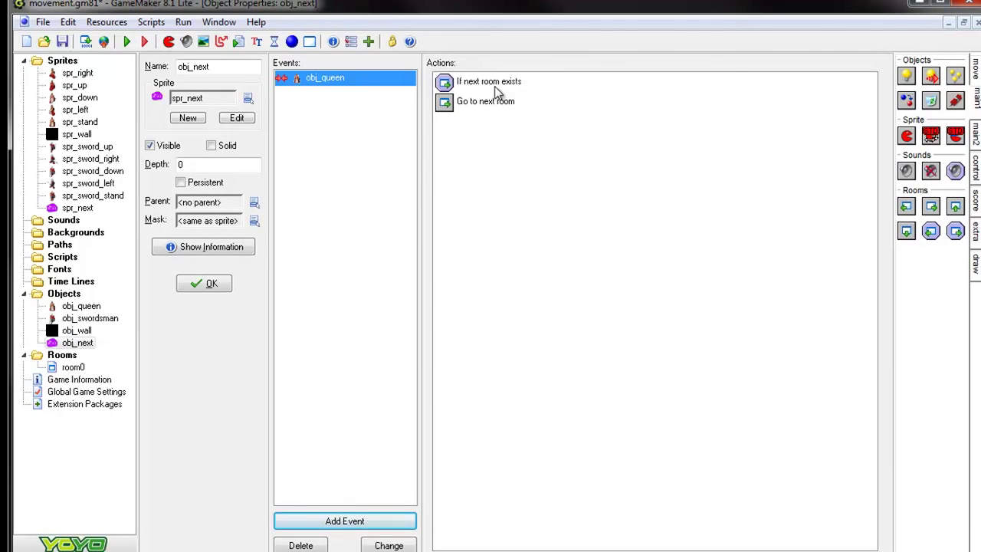
left_click(497, 90)
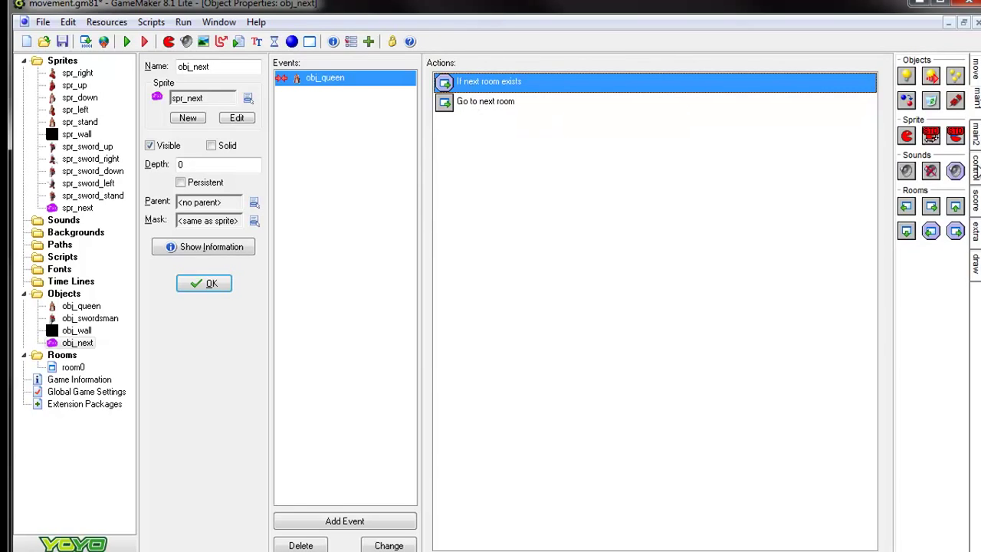
left_click(977, 165)
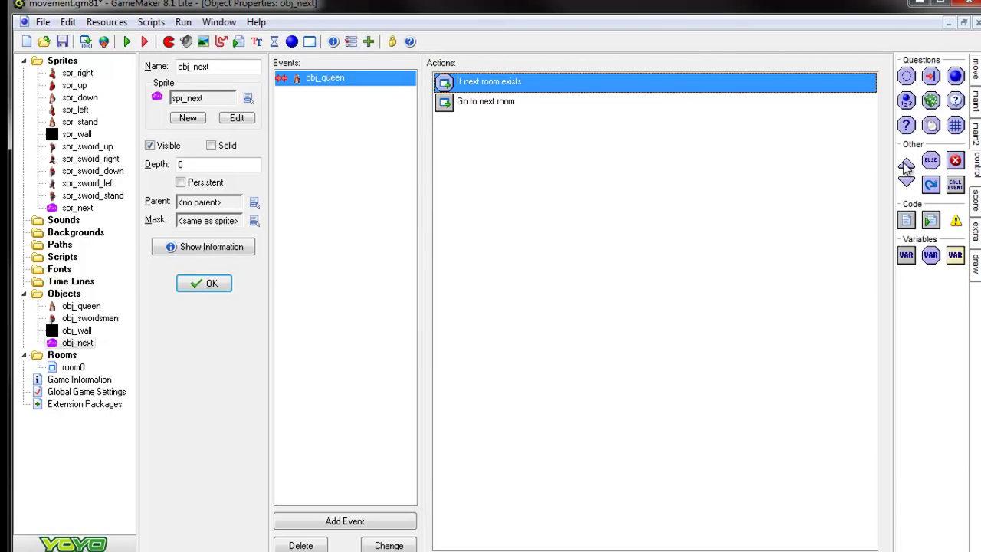
left_click_drag(906, 162, 690, 102)
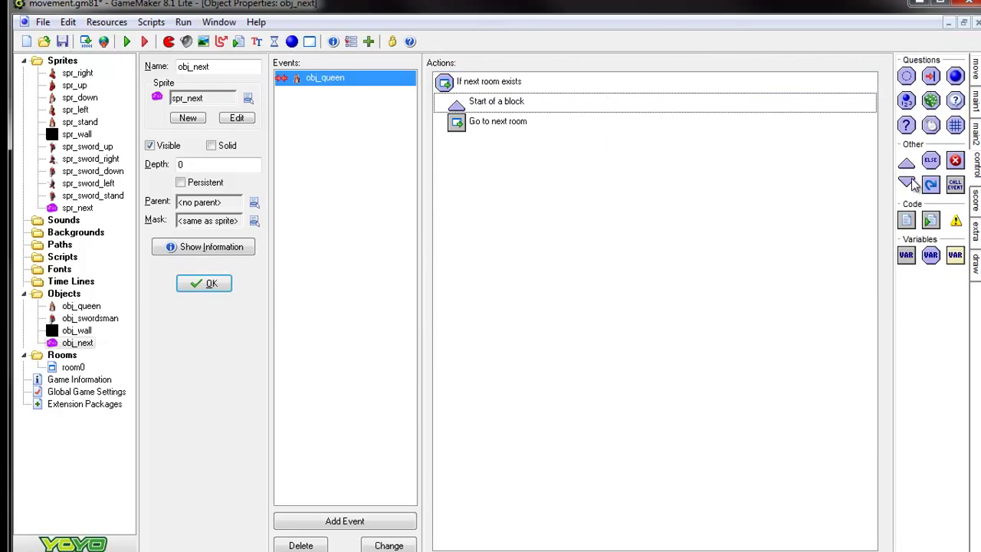
left_click_drag(907, 182, 620, 153)
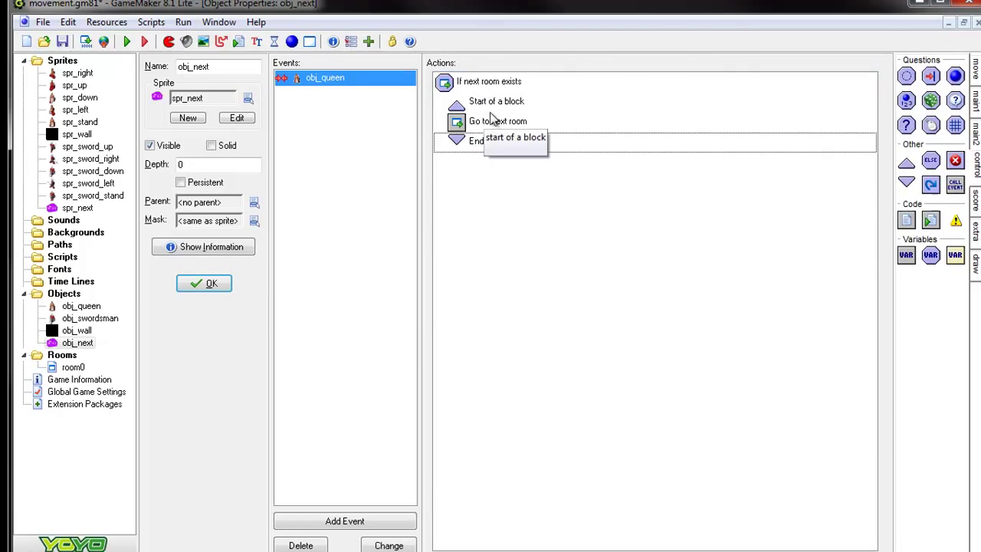
left_click(480, 86)
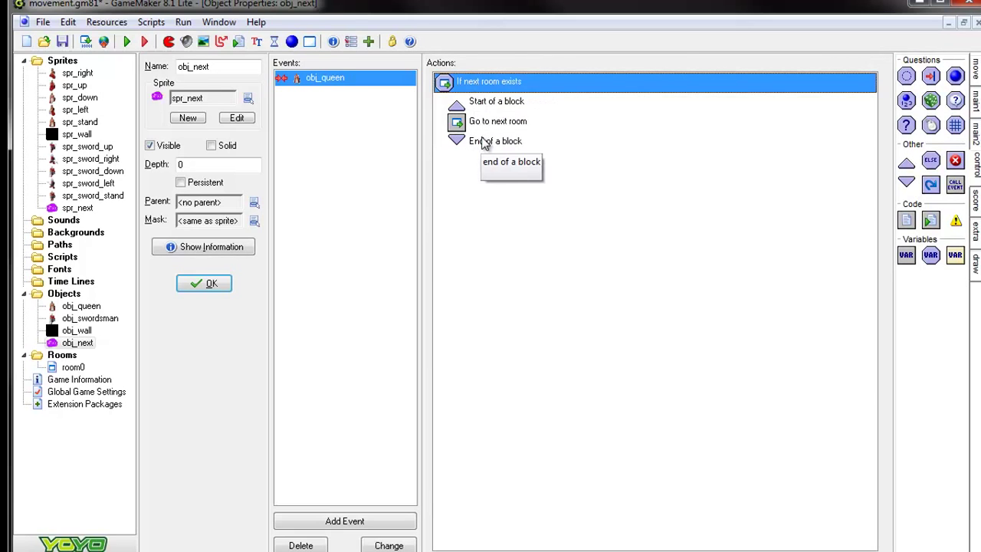
Run the game again, move the queen down over the NEXT object and back up, and close the game window
left_click(127, 41)
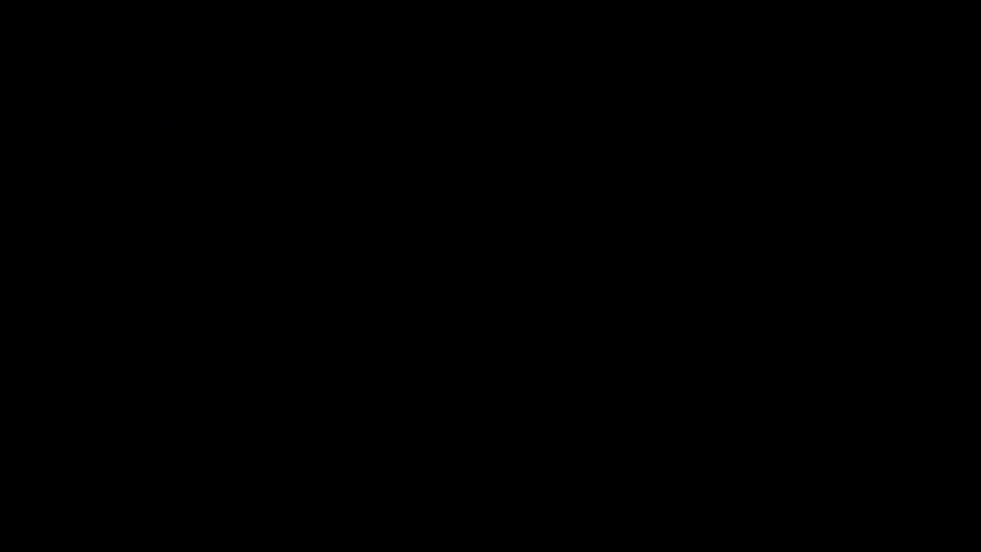
key("Right")
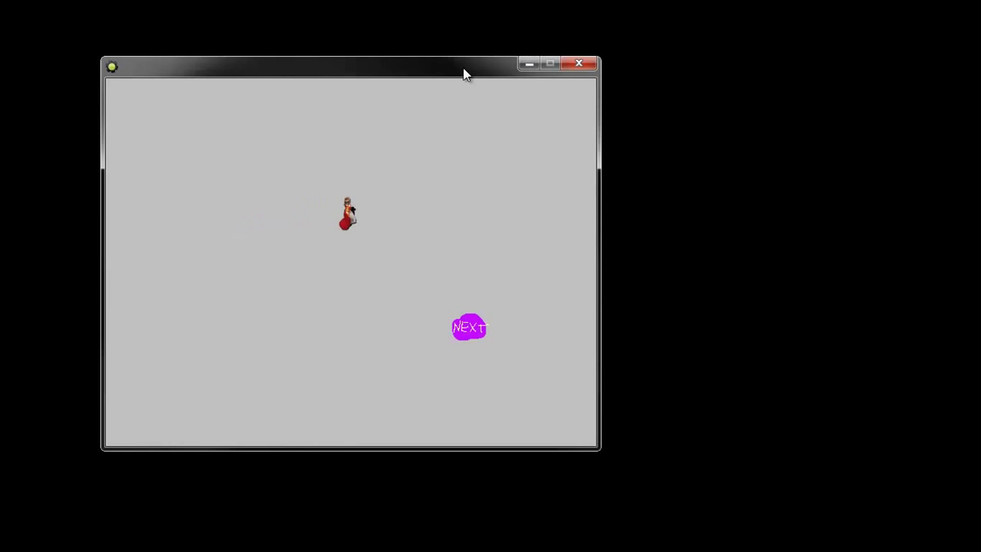
key("Down")
key("Up")
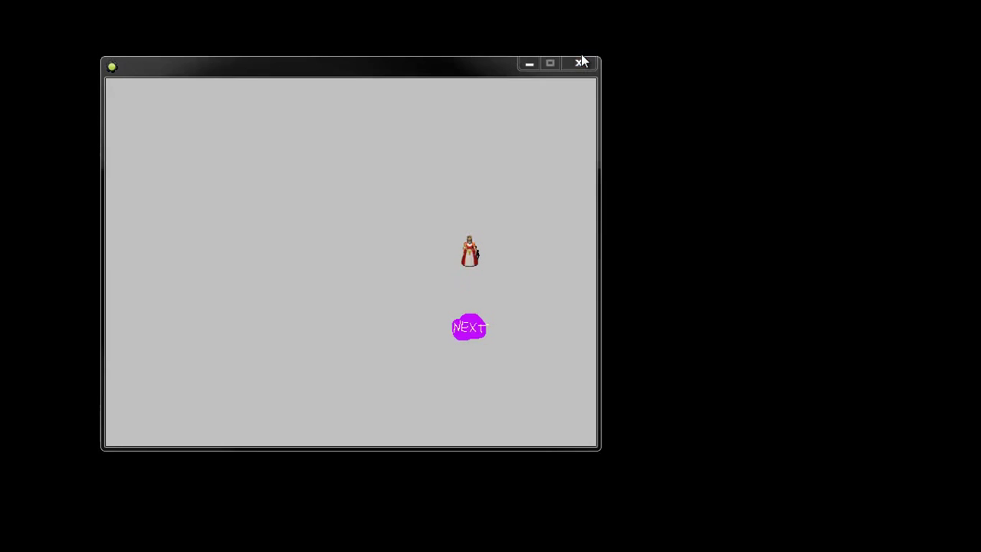
left_click(581, 63)
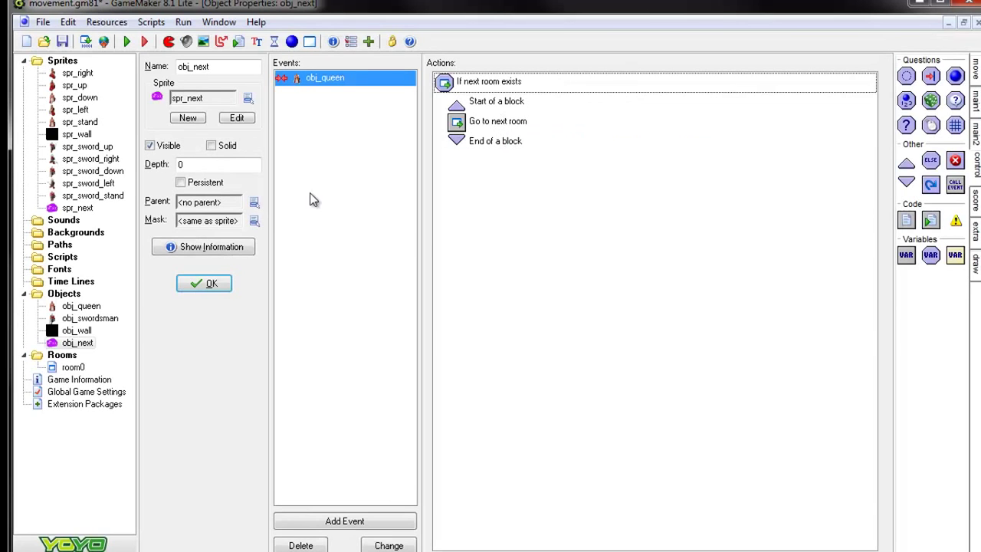
Create a new room and name it second_room
left_click(310, 41)
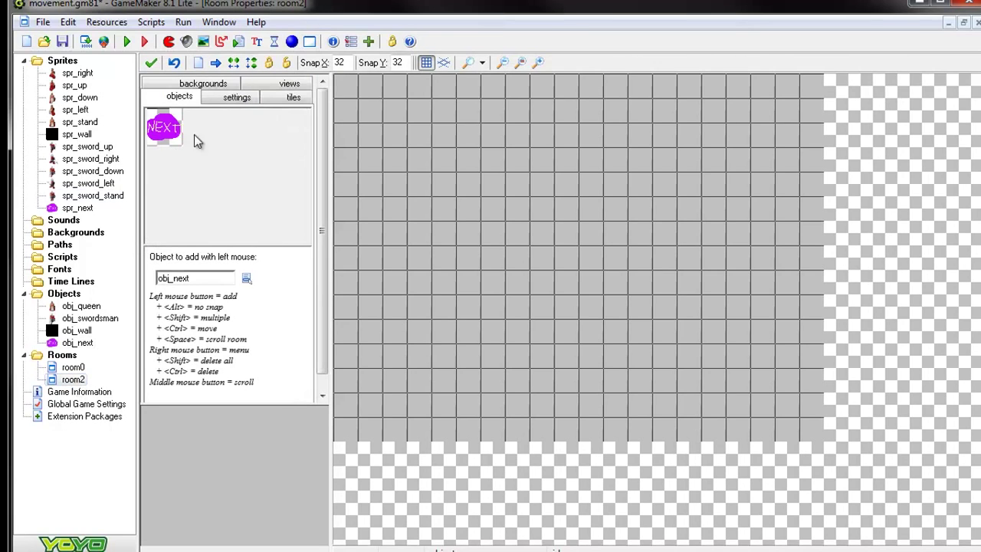
left_click(221, 103)
double_click(191, 120)
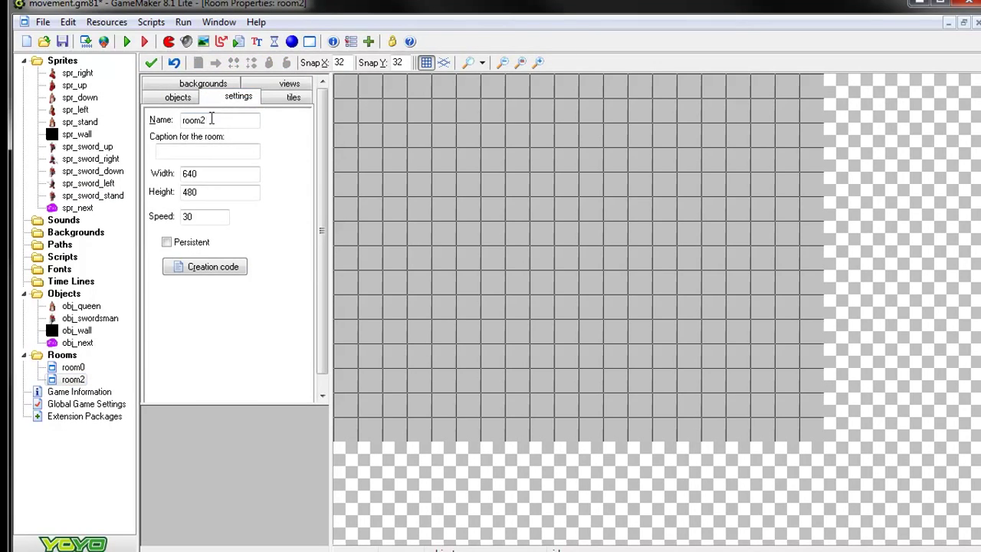
type("second_room")
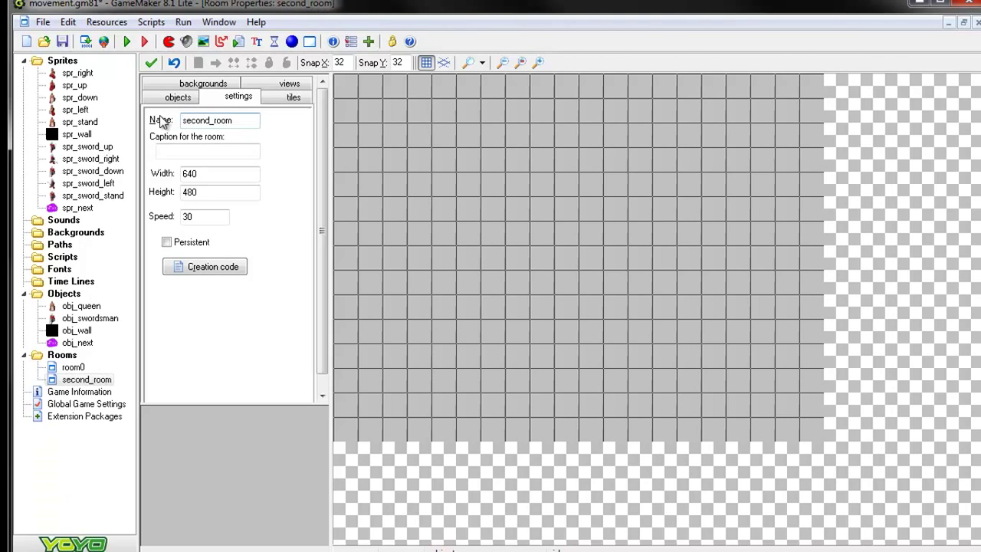
Accept the second_room settings, run the game, walk the queen into the NEXT object, and close the game window
left_click(151, 63)
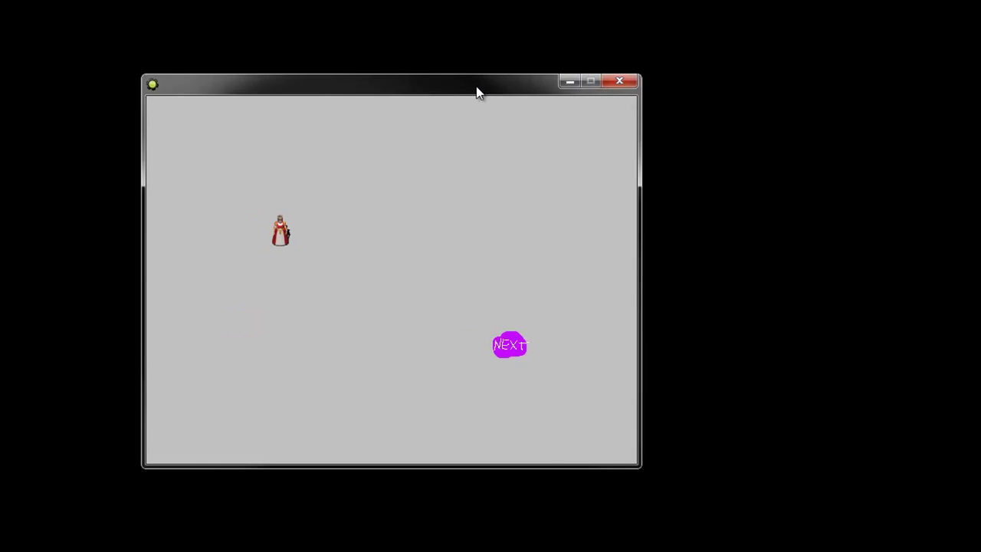
key("Right")
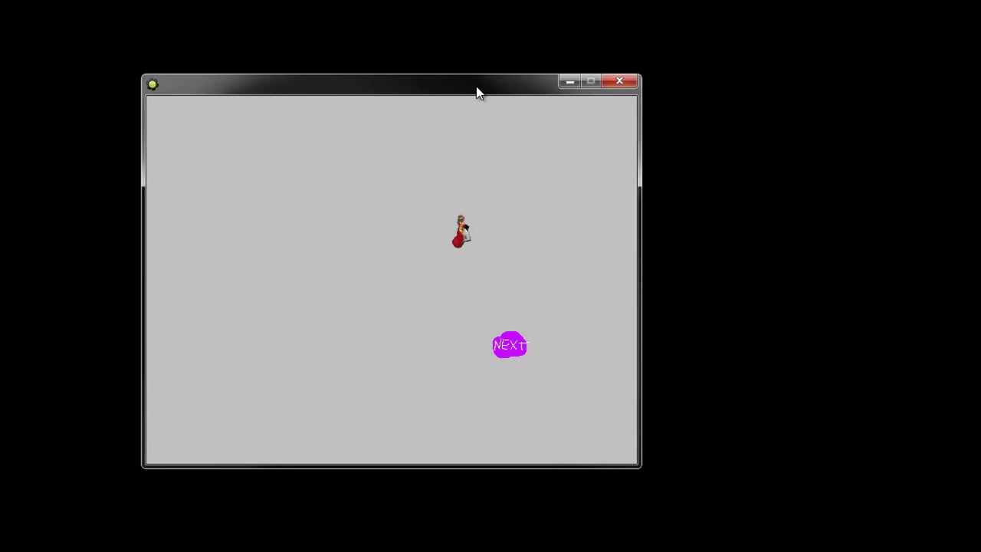
key("Down")
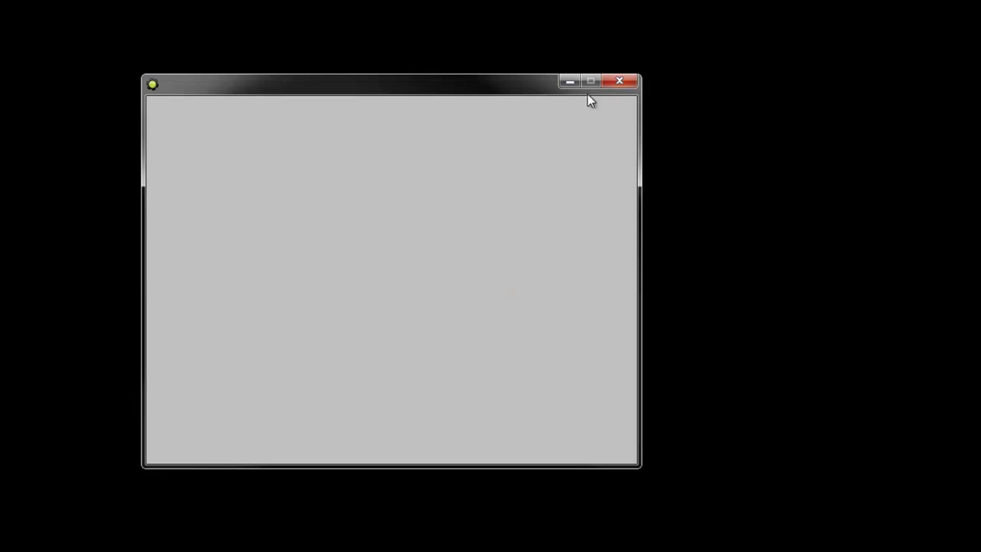
left_click(621, 78)
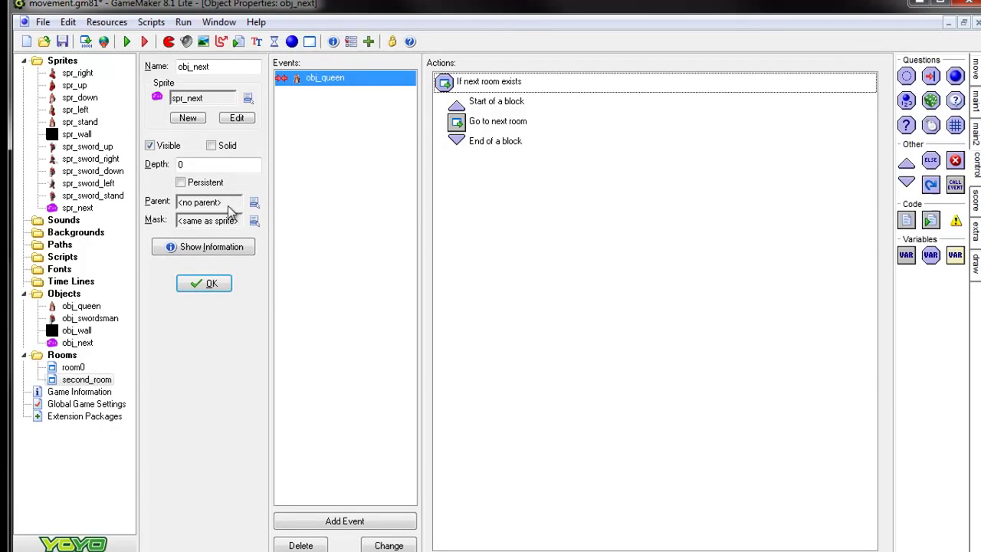
Open second_room for editing its objects
left_click(85, 380)
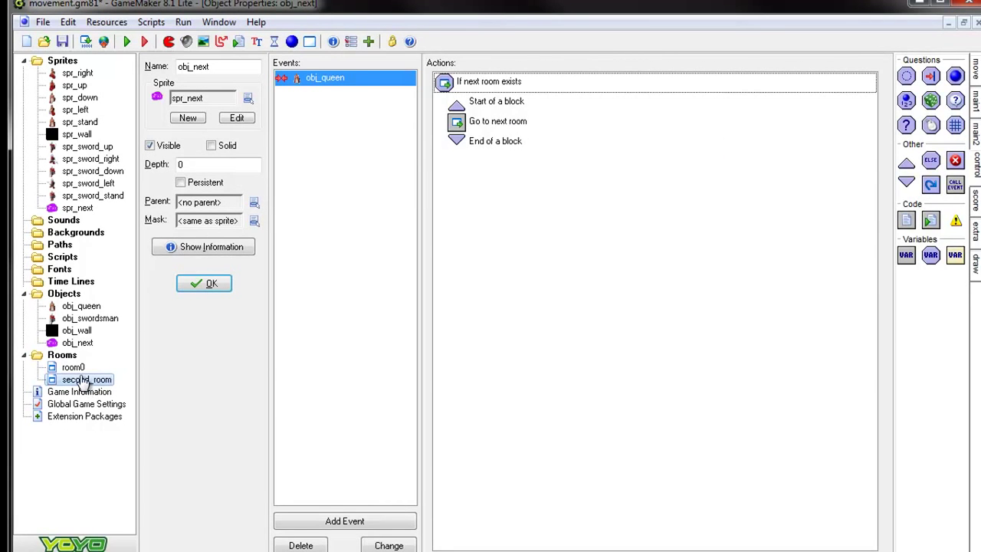
double_click(84, 381)
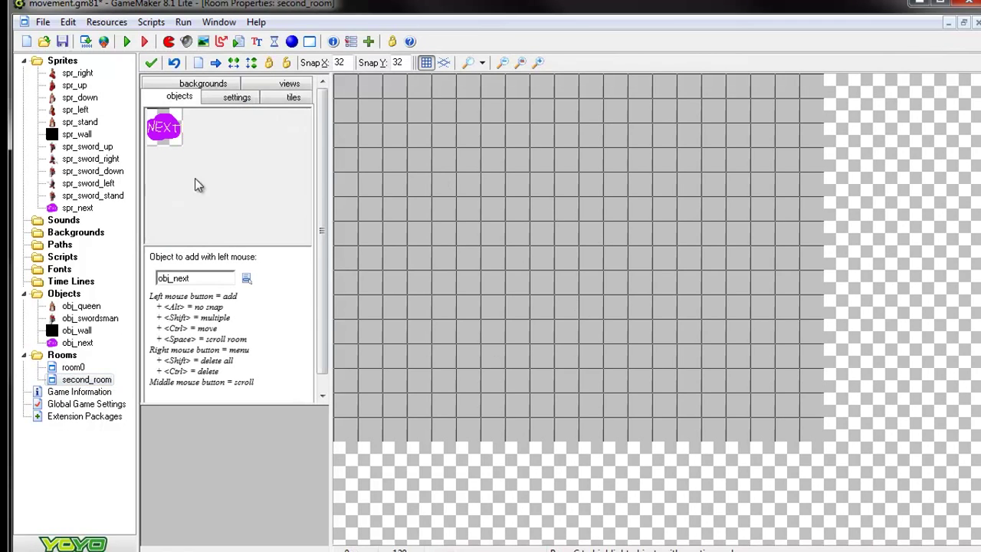
left_click(72, 318)
left_click(451, 218)
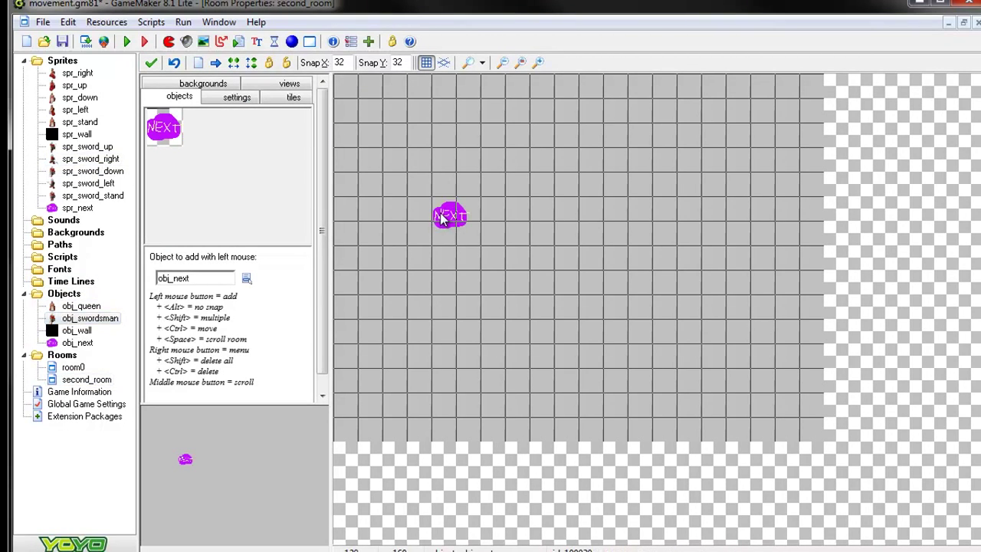
right_click(440, 212)
left_click(460, 220)
Choose obj_swordsman as the object to add and place one in the upper-left part of second_room
left_click(246, 279)
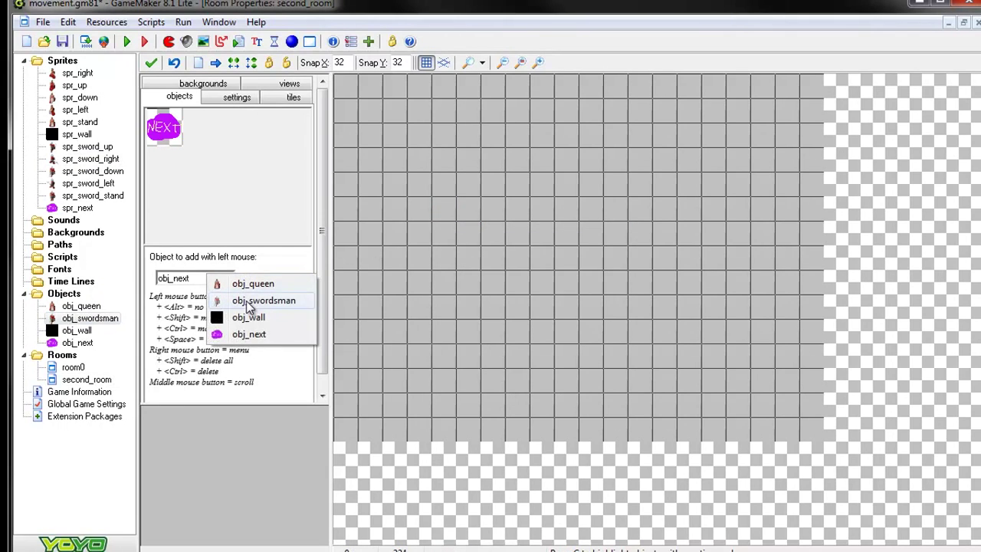
left_click(253, 301)
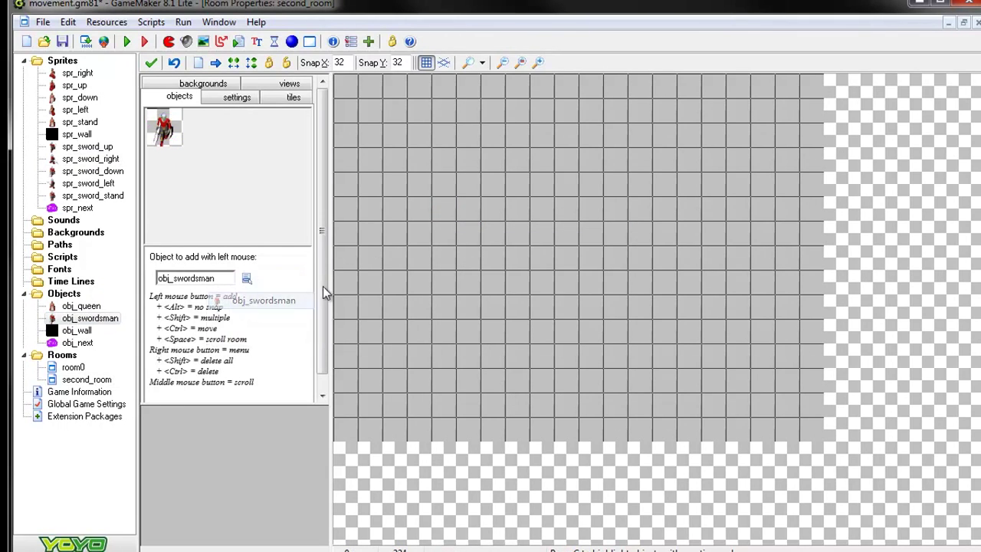
Run the game, walk the queen right and down into the NEXT object to enter second_room, and close the game window
left_click(127, 42)
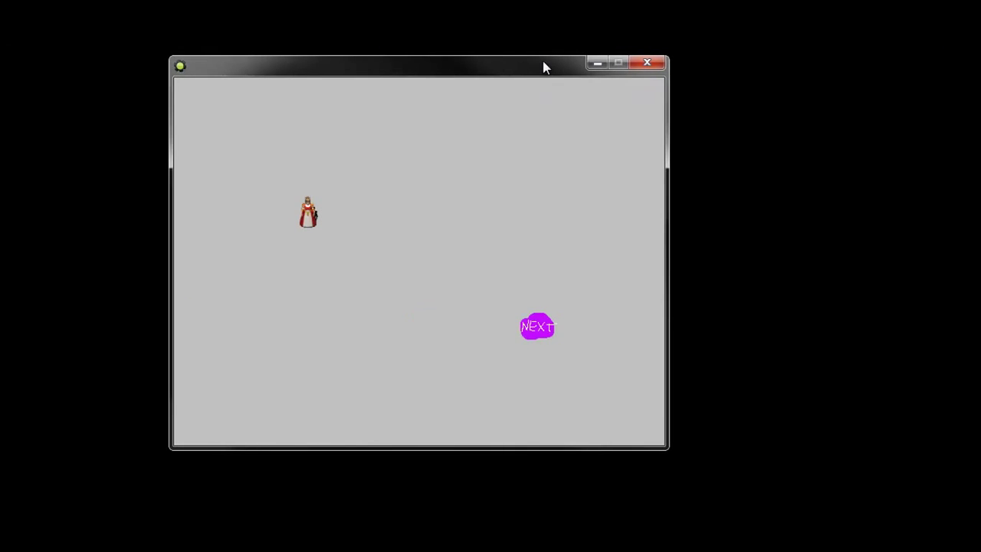
key("Right")
key("Down")
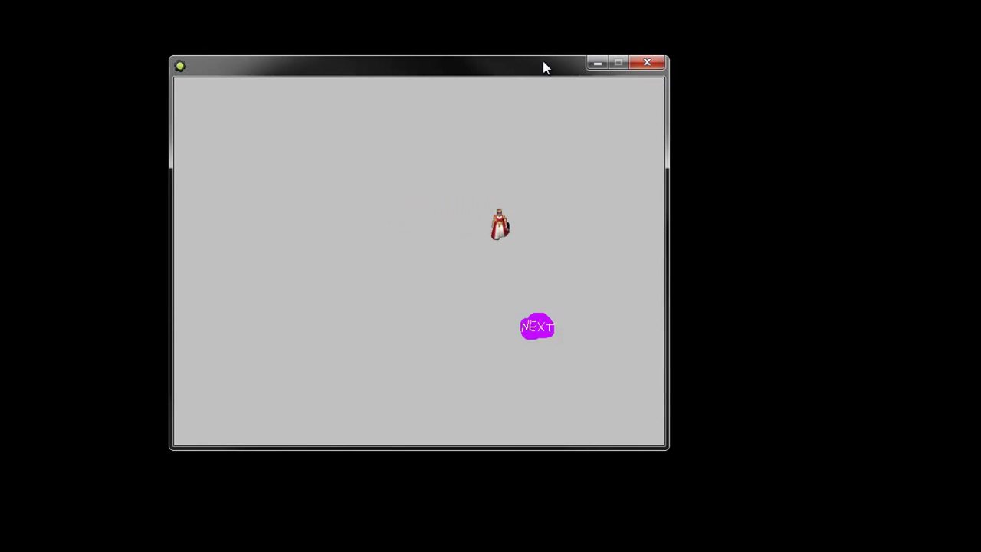
key("Down")
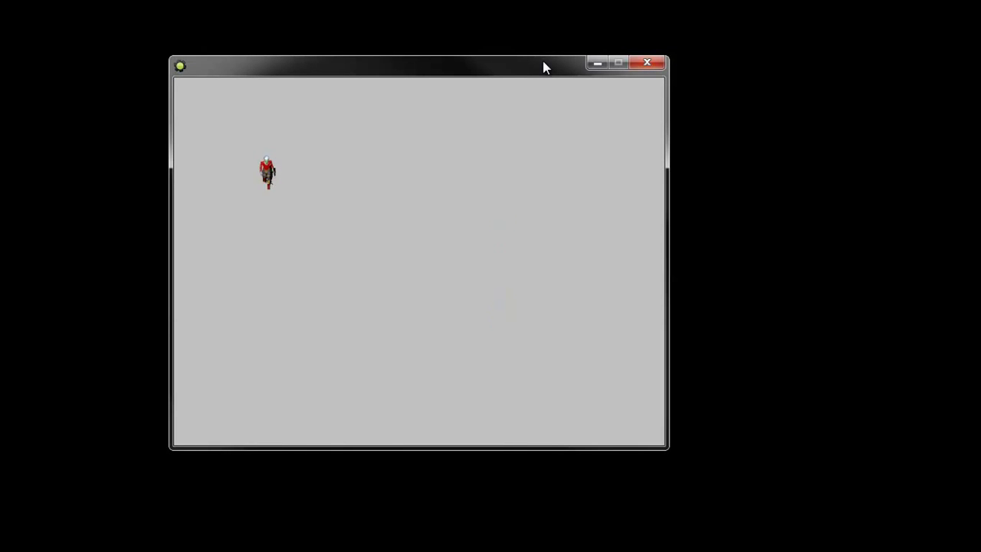
left_click(647, 62)
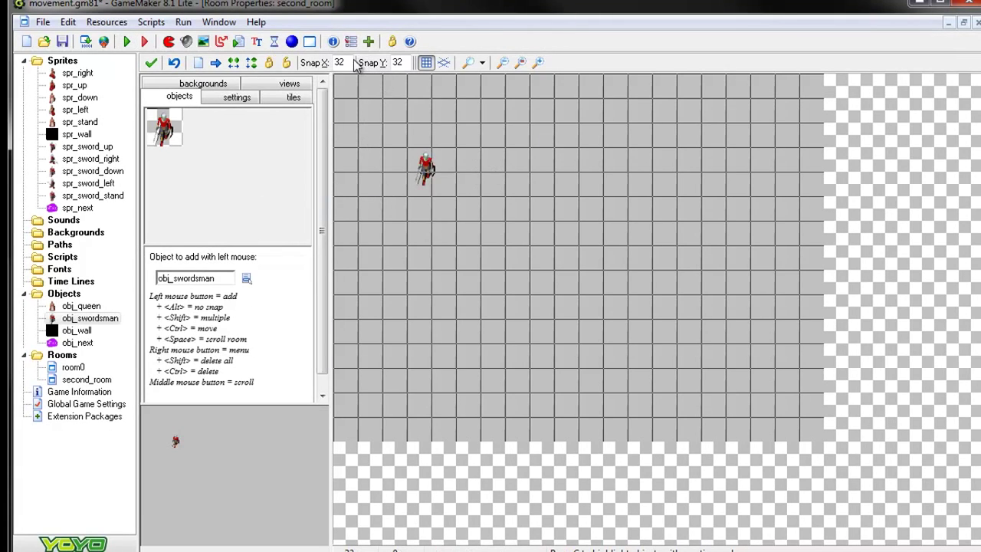
Set the room editor's horizontal and vertical snap to 50, check the grid in room0, and return to second_room
type("50")
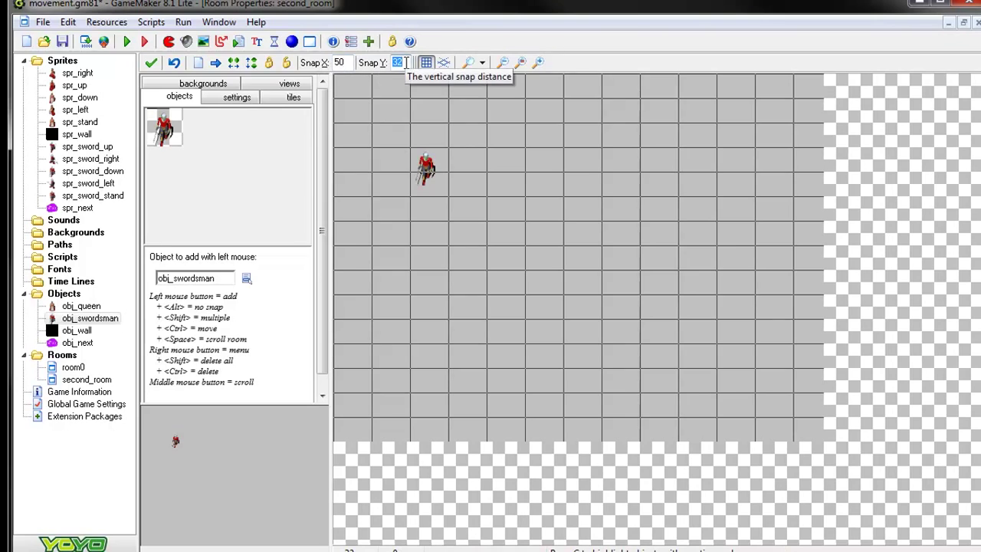
type("50")
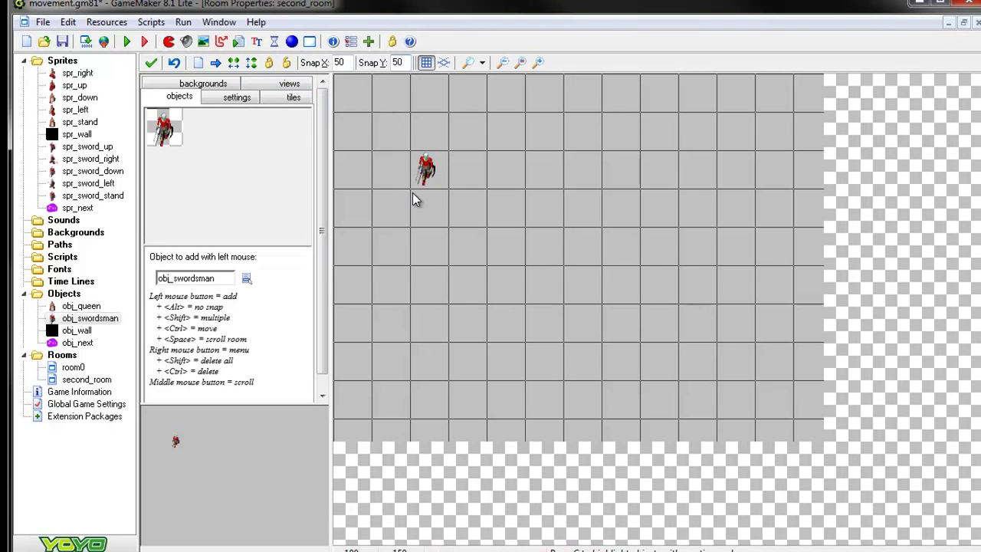
double_click(73, 368)
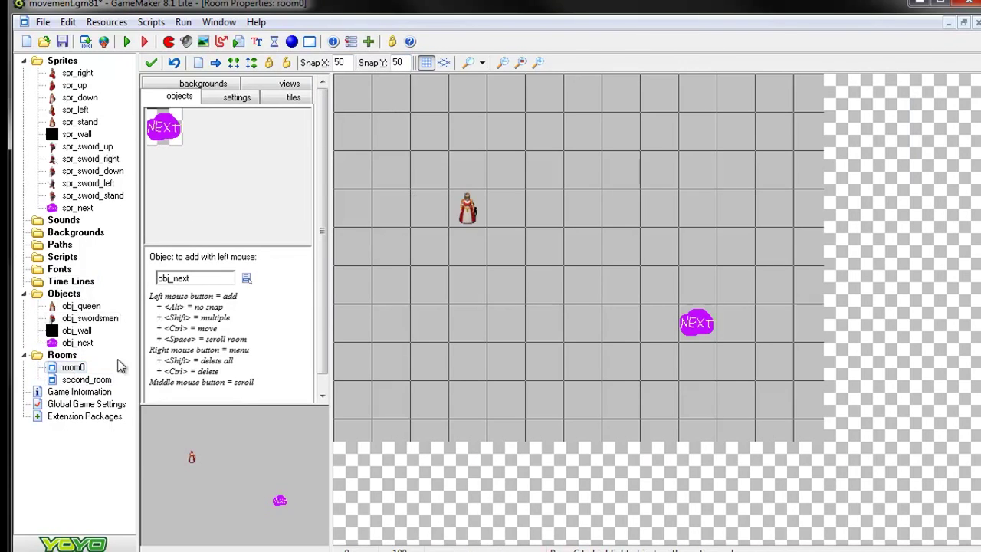
double_click(77, 379)
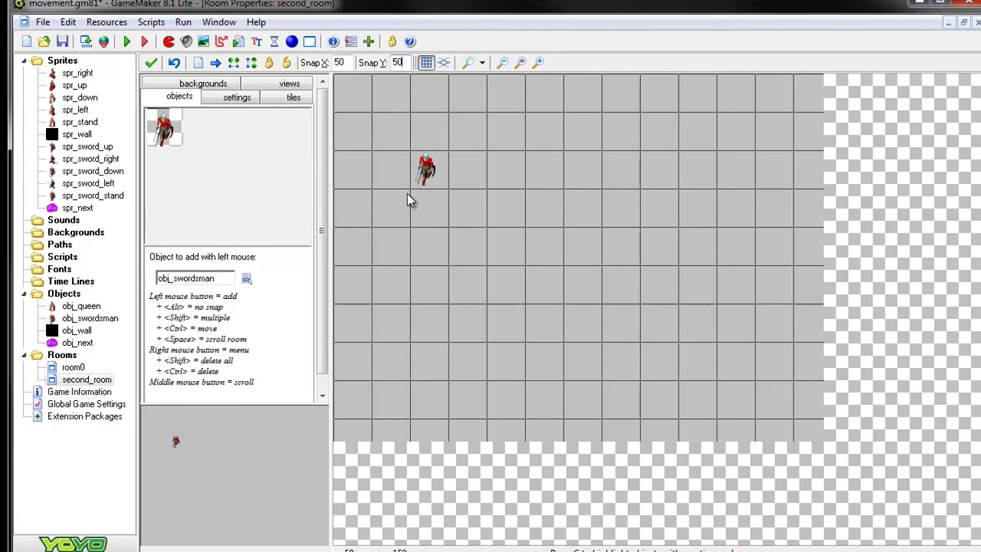
Test the room change again by running the game and moving the queen onto the NEXT object, and close the game
left_click(127, 42)
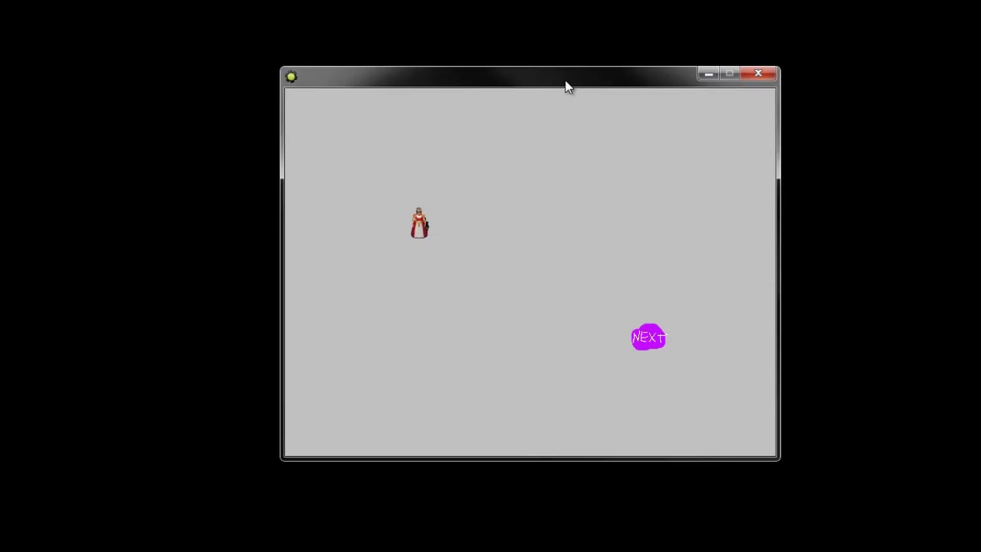
key("Right")
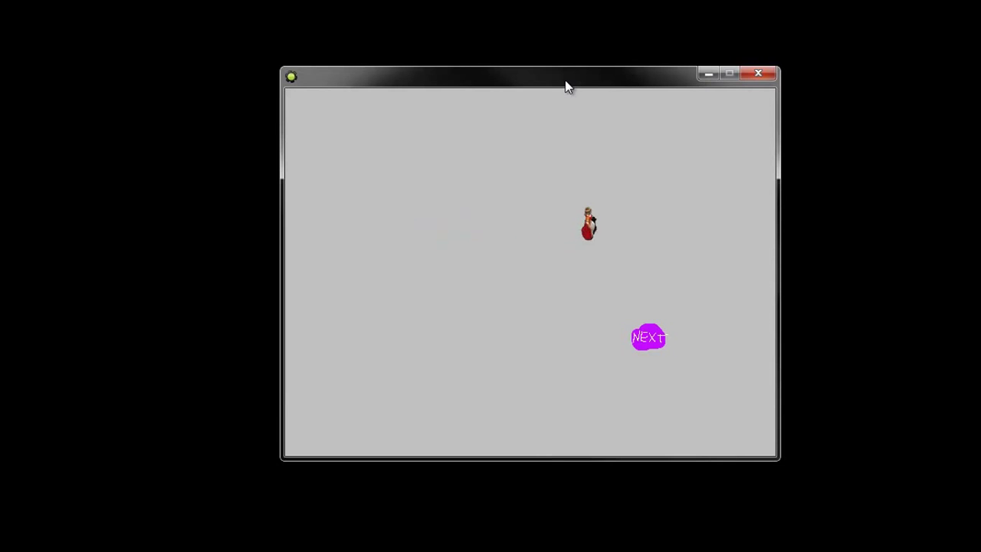
key("Down")
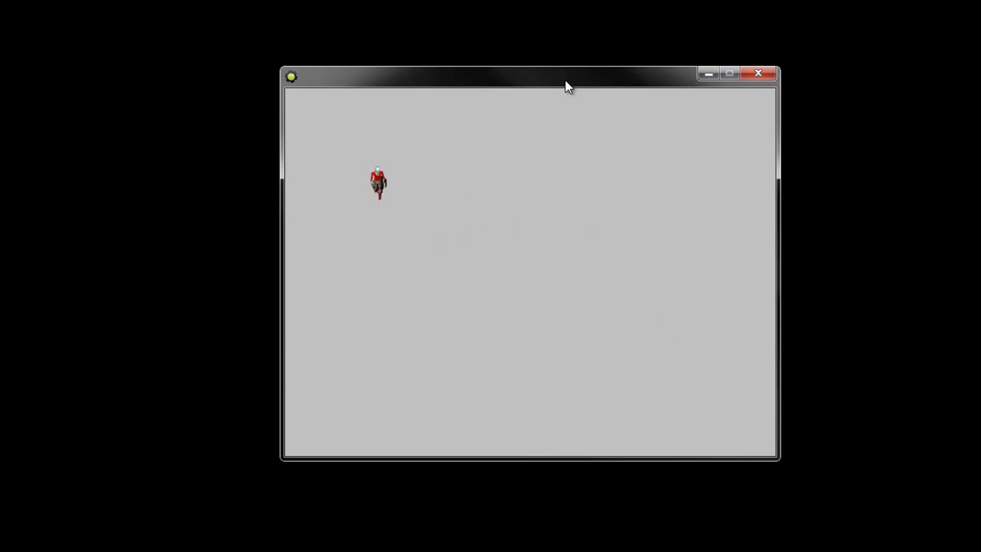
left_click(758, 72)
Delete the swordsman from second_room and place it again in the grid cell at 100, 100
right_click(417, 177)
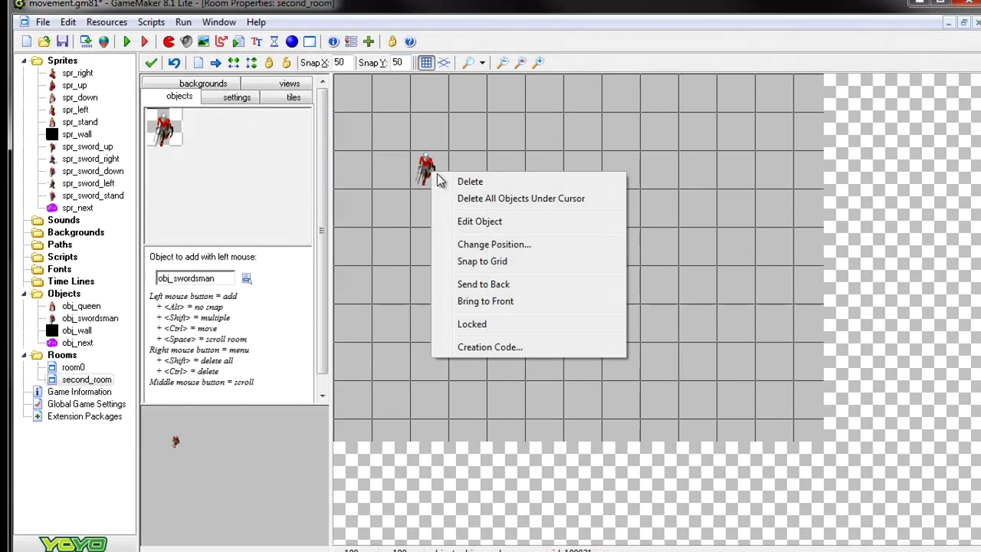
left_click(440, 176)
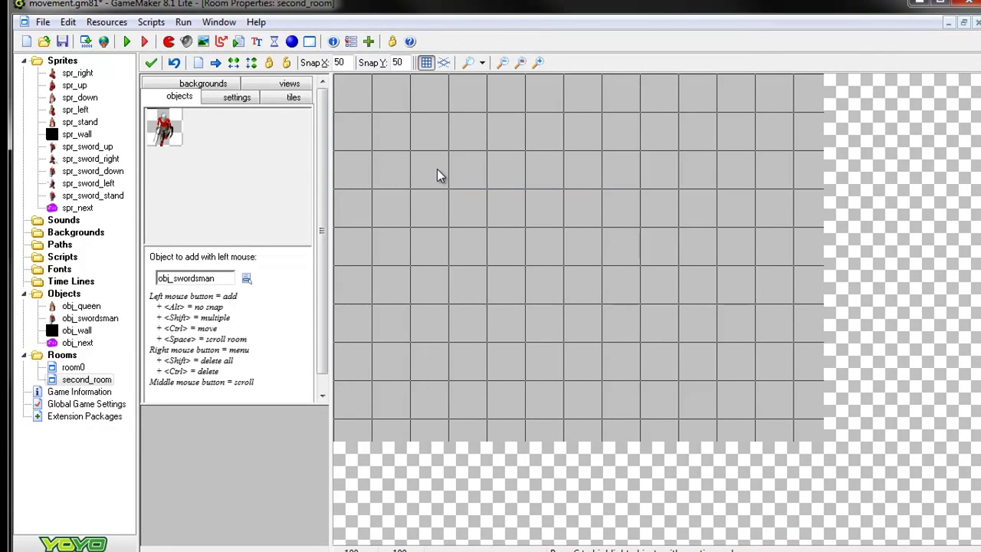
Run the game, lead the queen into the NEXT object, walk the swordsman around second_room, and close the game window
left_click(127, 43)
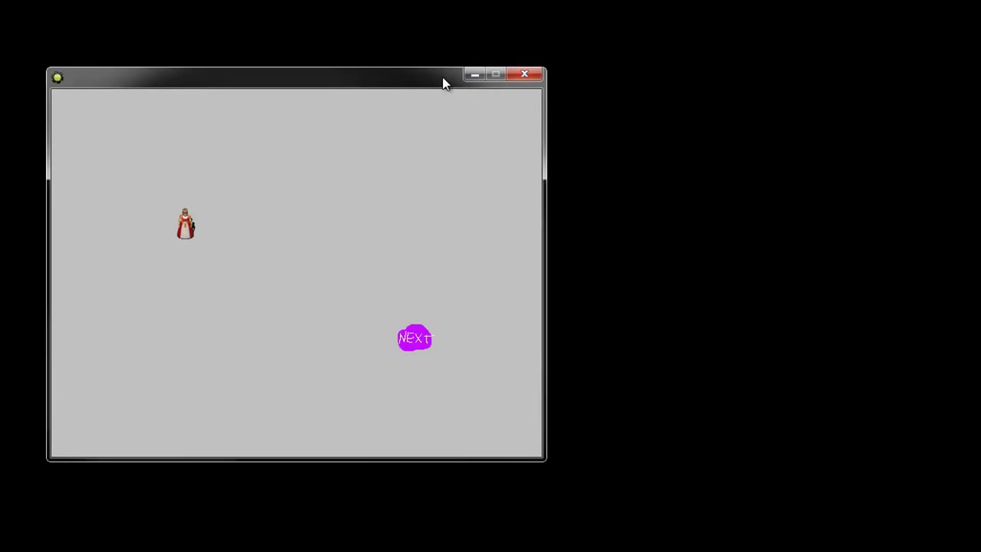
key("Right")
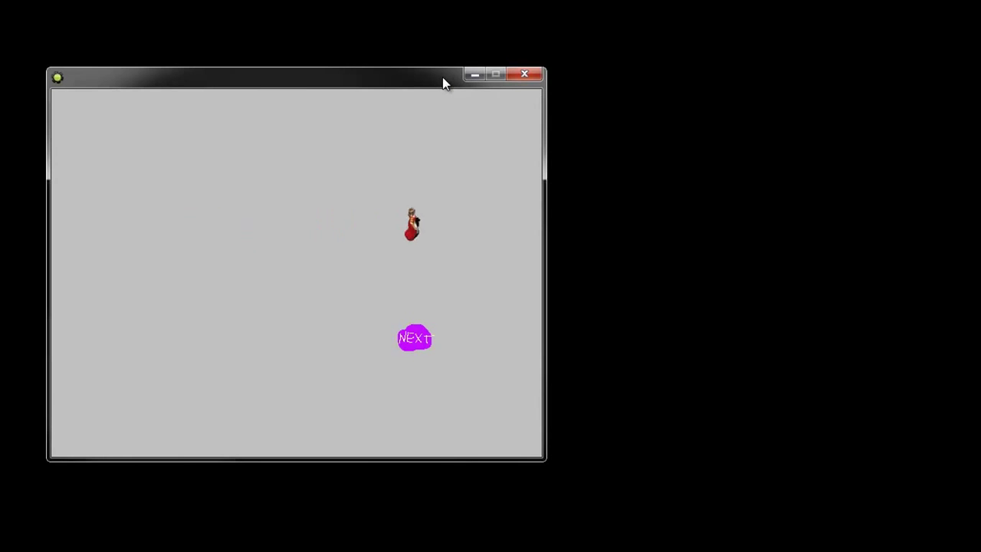
key("Down")
key("Right")
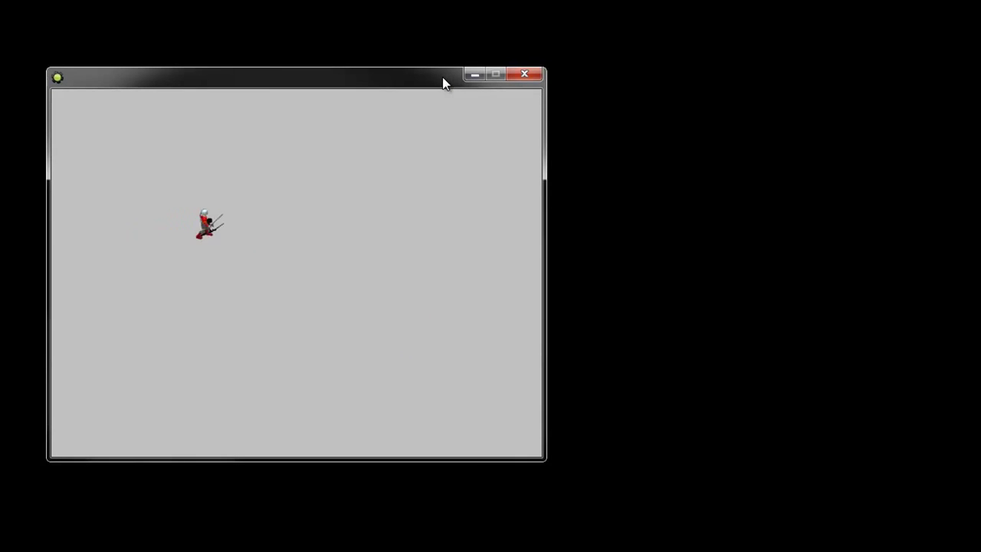
key("Up")
key("Right")
key("Down")
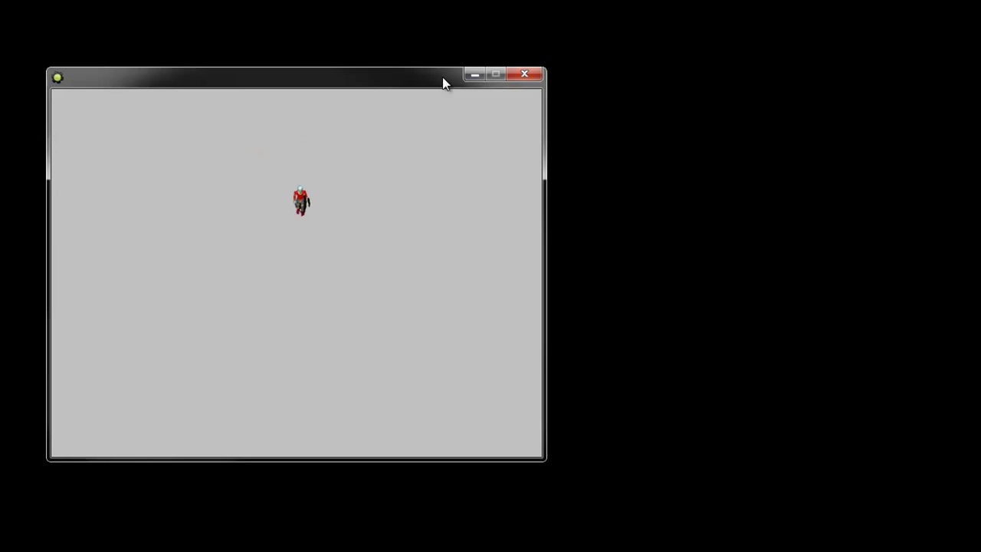
key("Down")
left_click(523, 73)
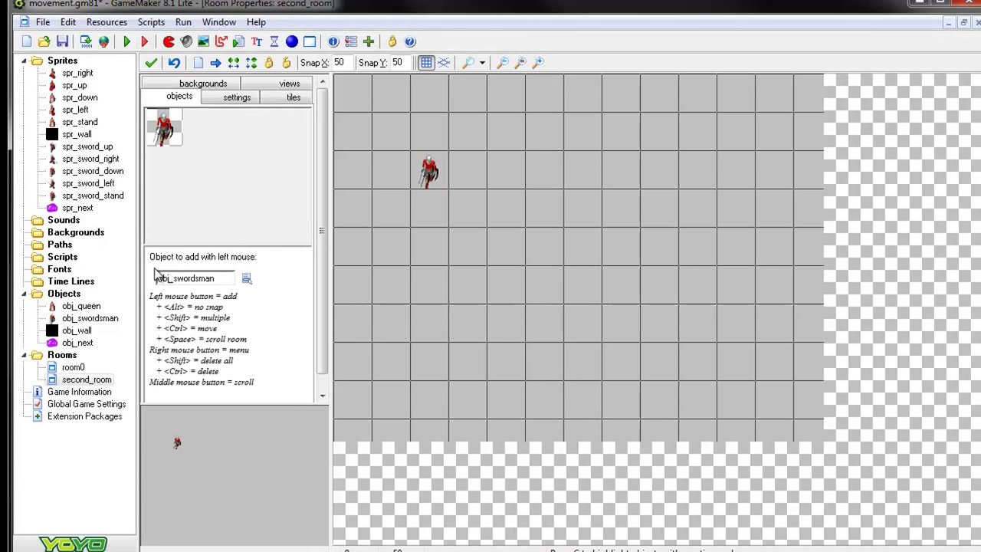
left_click(76, 344)
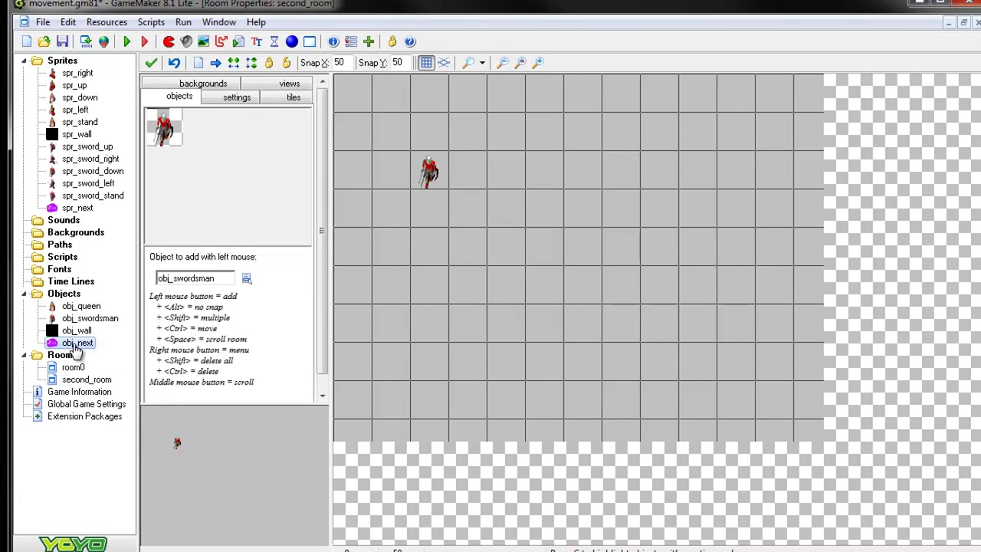
left_click(73, 368)
left_click(77, 379)
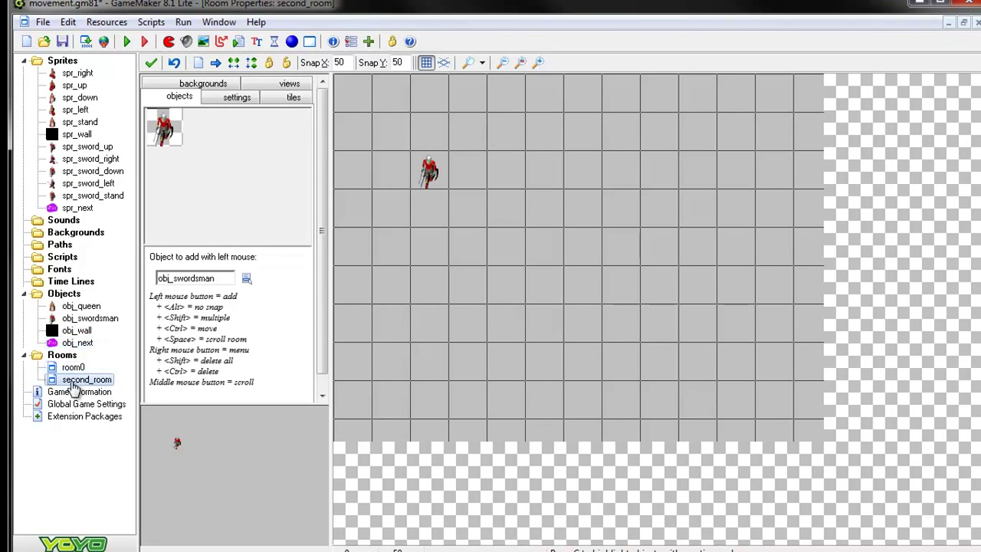
left_click(68, 369)
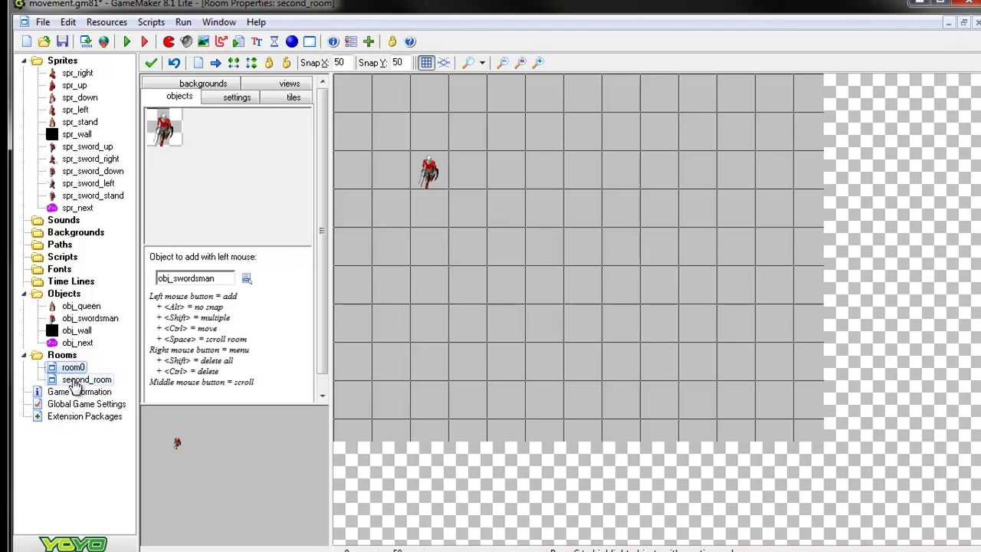
left_click(78, 380)
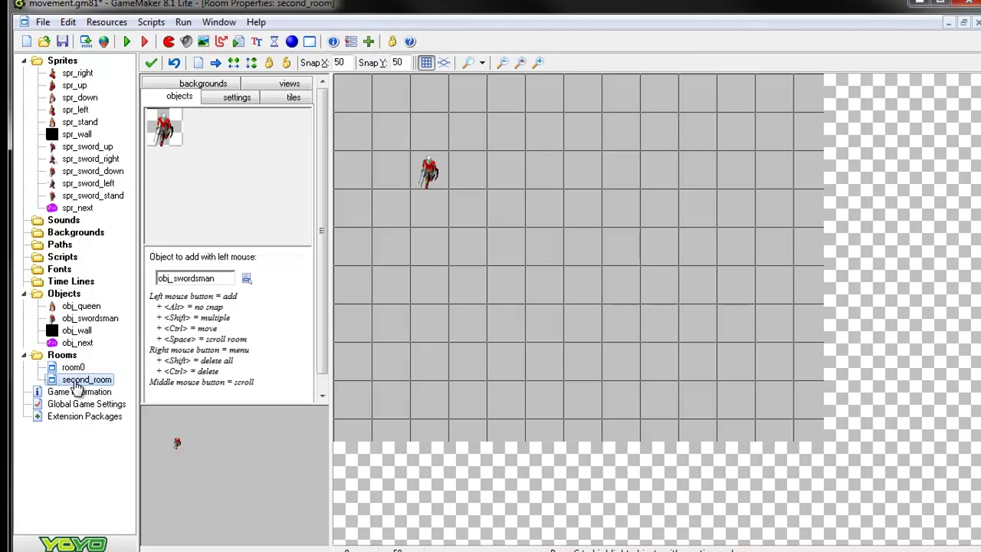
In second_room, replace the swordsman with obj_queen in the room's lower-left area and place obj_next near its upper-right corner
right_click(428, 171)
left_click(464, 184)
left_click(211, 282)
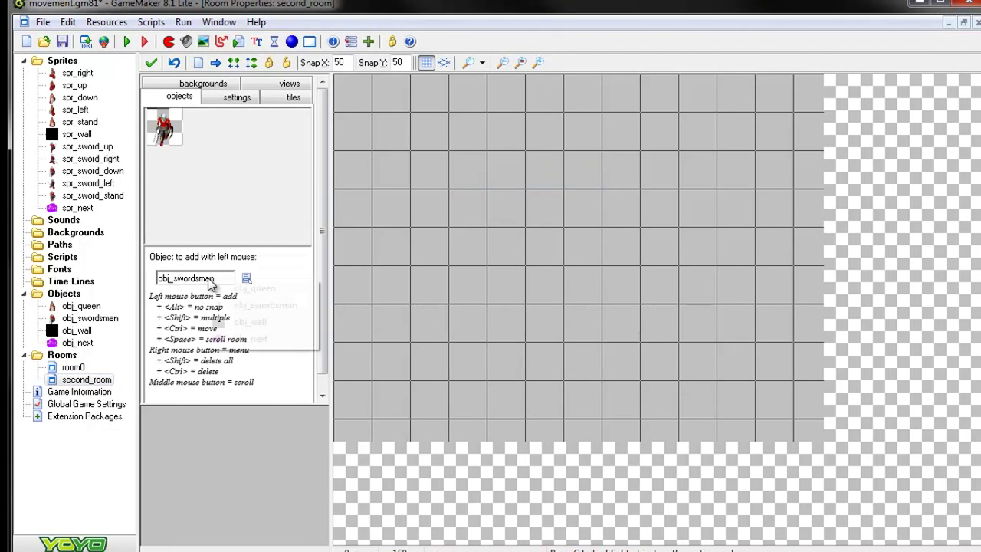
left_click(264, 288)
left_click(428, 362)
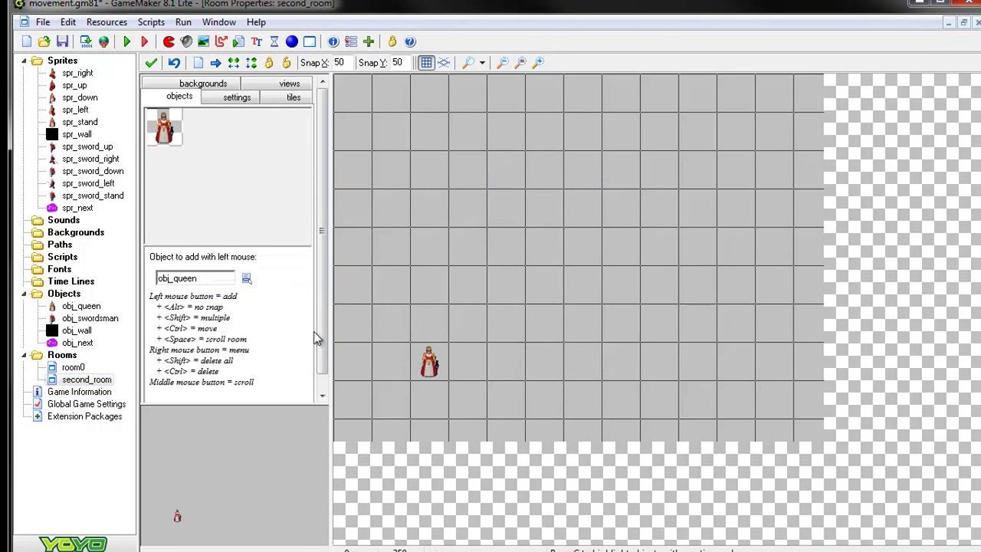
left_click(198, 282)
left_click(238, 342)
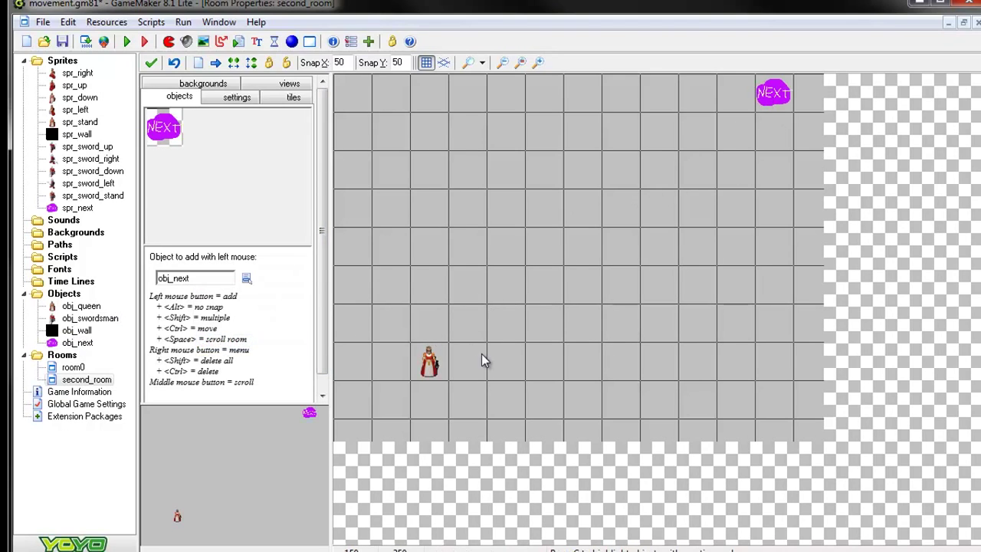
Create a new room and name it third_room
left_click(310, 41)
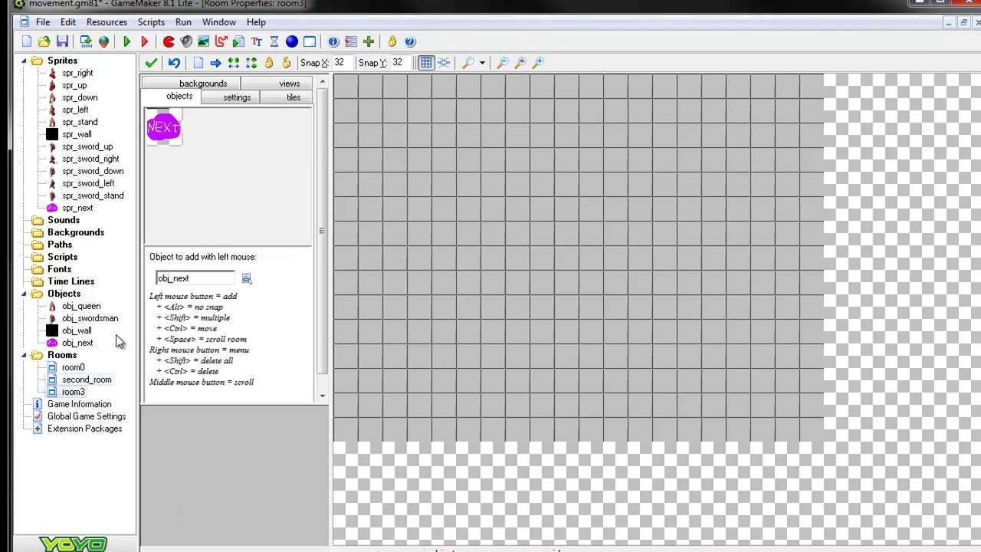
left_click(247, 98)
double_click(226, 121)
type("r")
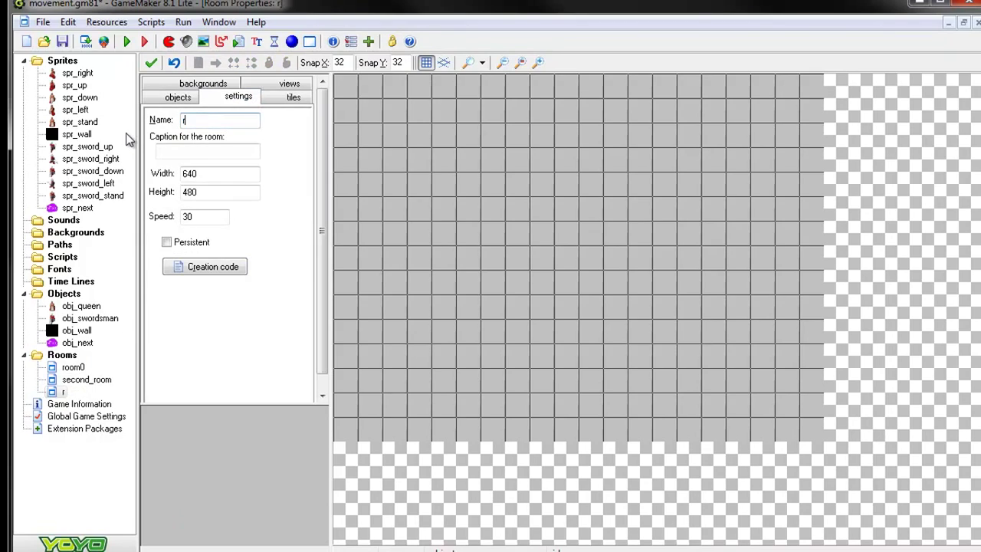
key("BackSpace")
type("thi")
key("BackSpace")
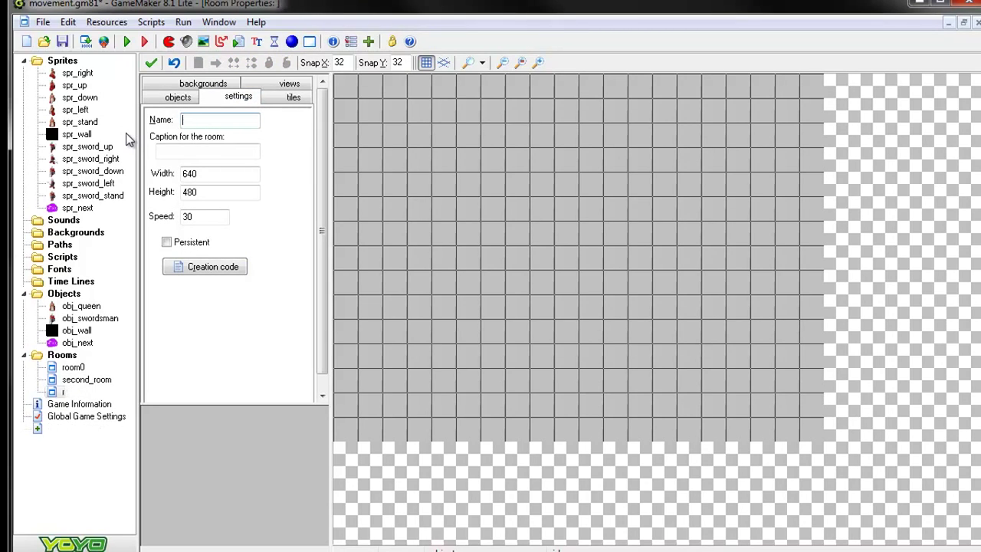
type("ird_room")
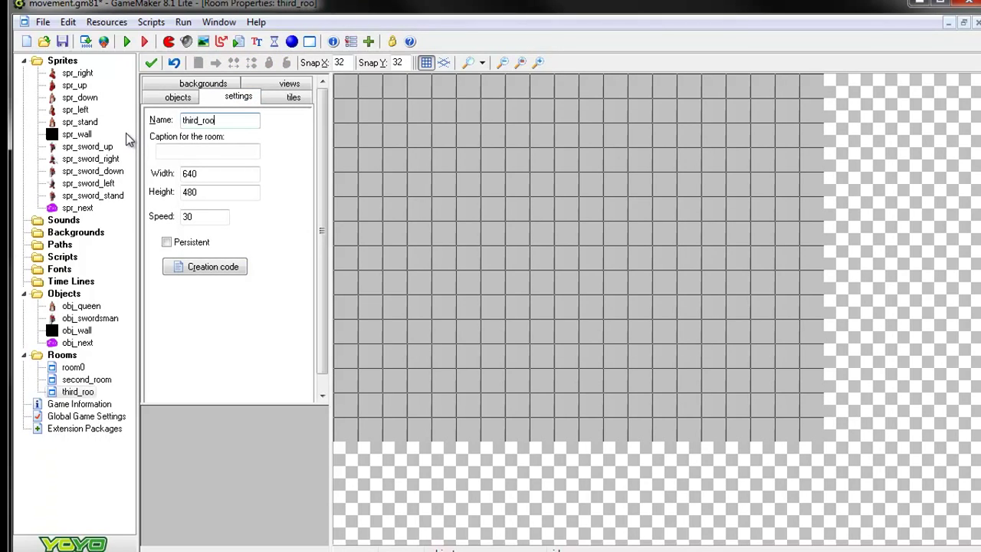
Set third_room's grid snap to 50 in both X and Y
double_click(339, 62)
type("50")
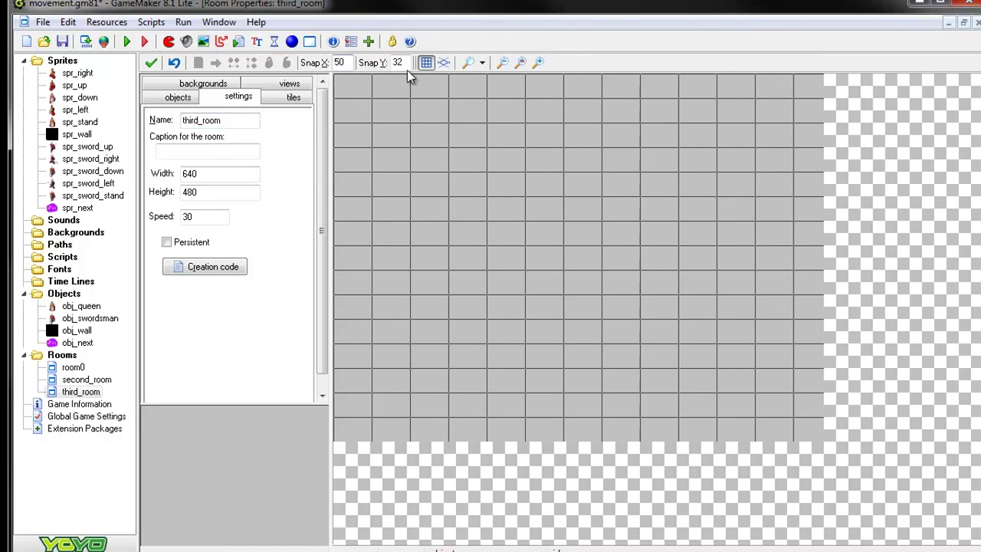
type("50")
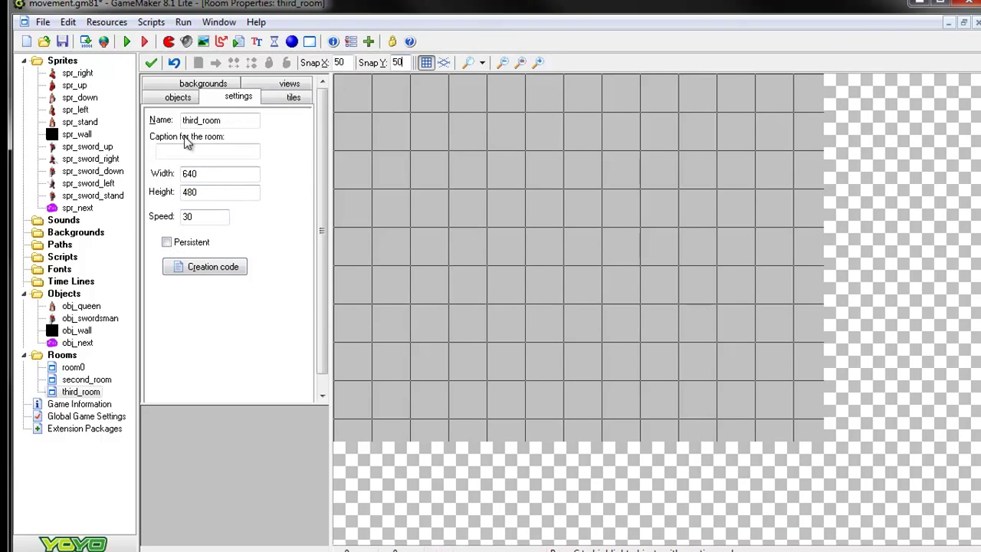
In third_room, keep a single obj_queen in the grid cell at 550, 150 and place obj_next in the cell at 100, 200
left_click(184, 96)
left_click(162, 131)
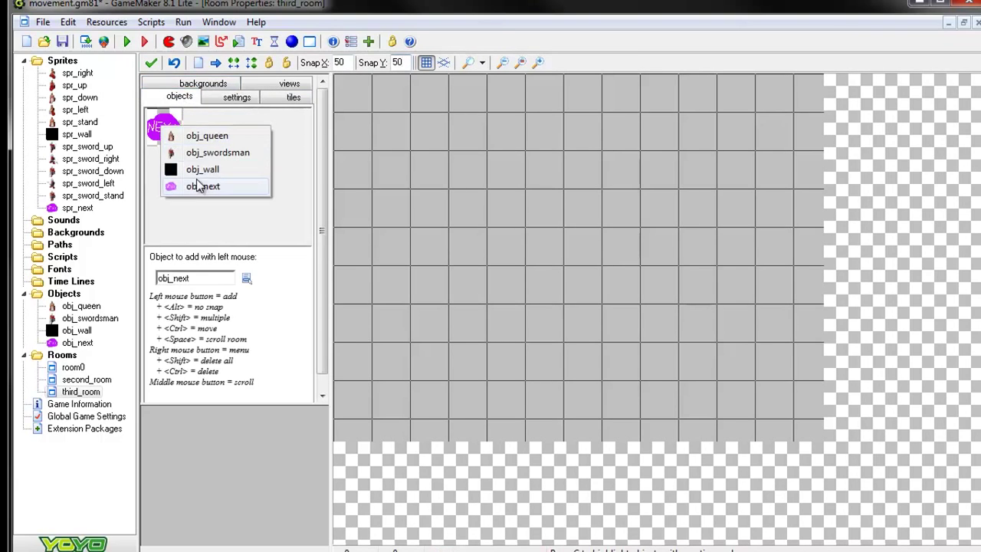
left_click(186, 135)
left_click(424, 201)
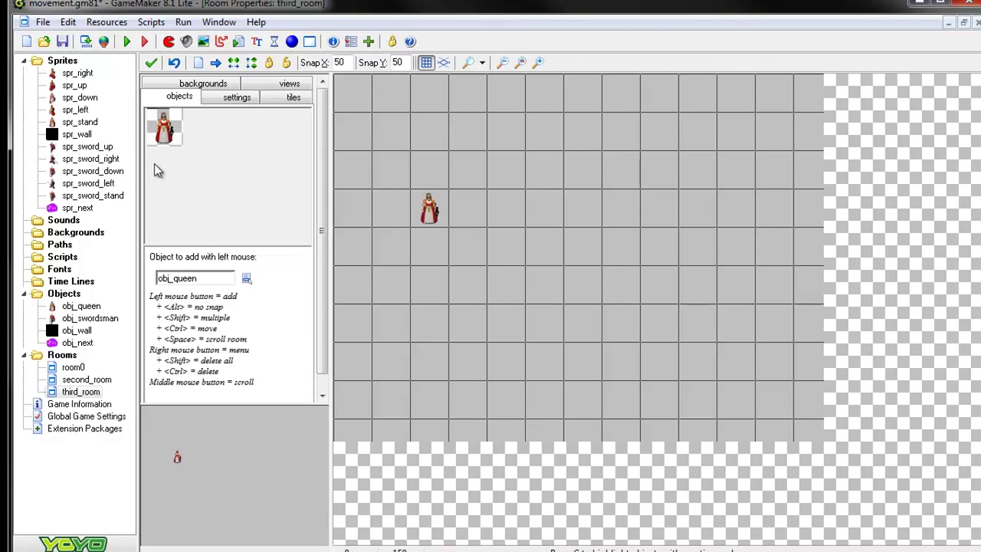
right_click(435, 207)
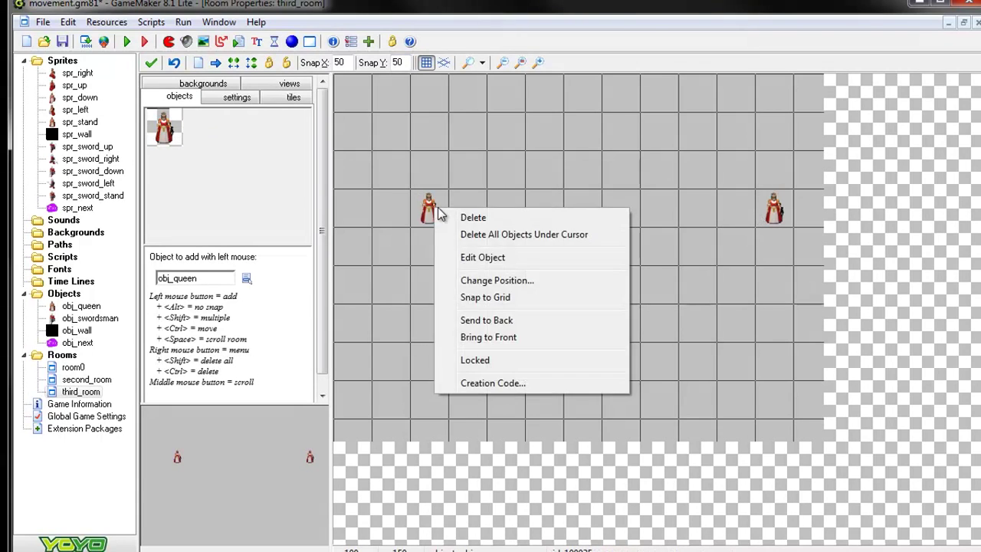
left_click(461, 217)
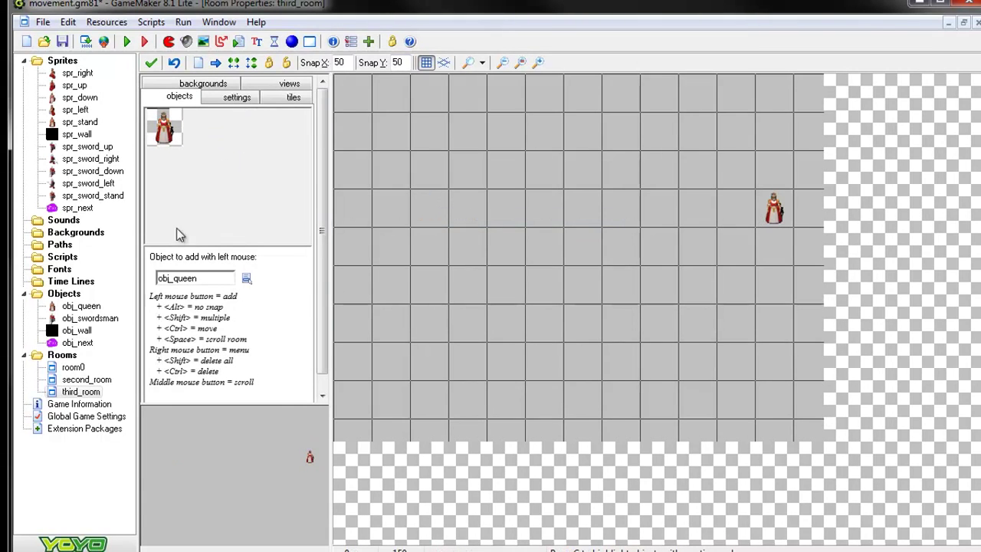
left_click(203, 277)
left_click(237, 337)
left_click(433, 243)
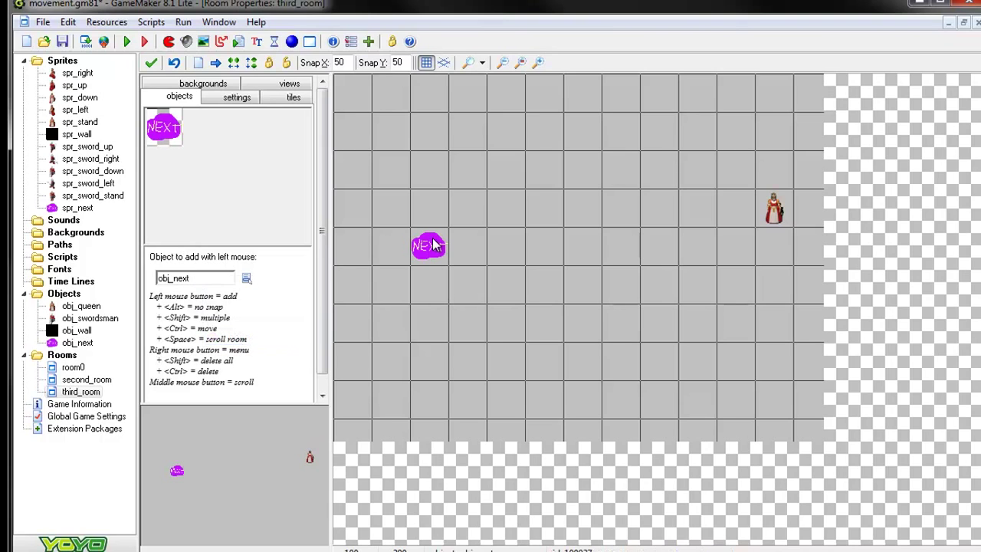
Create another room and name it fourth_room
left_click(309, 41)
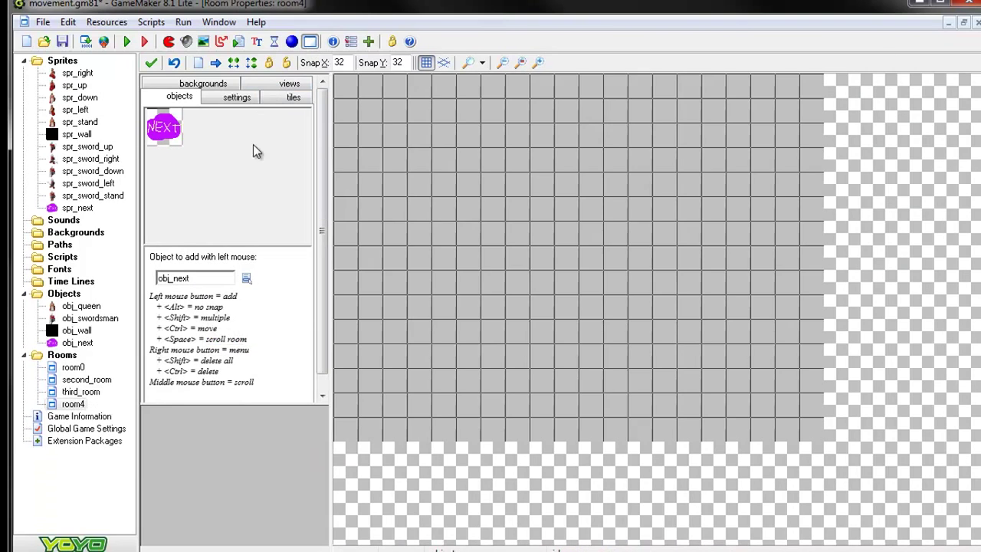
left_click(74, 405)
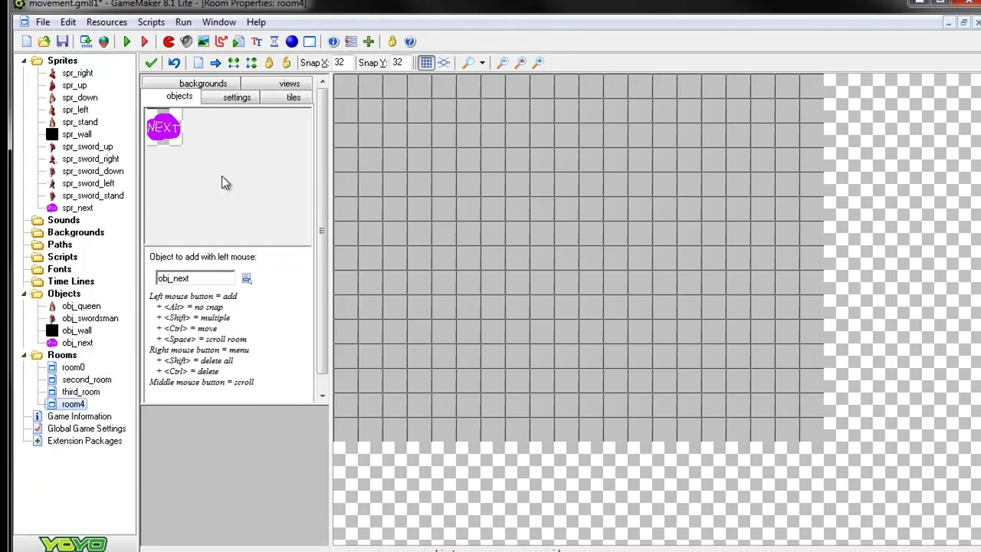
left_click(232, 98)
key("Tab")
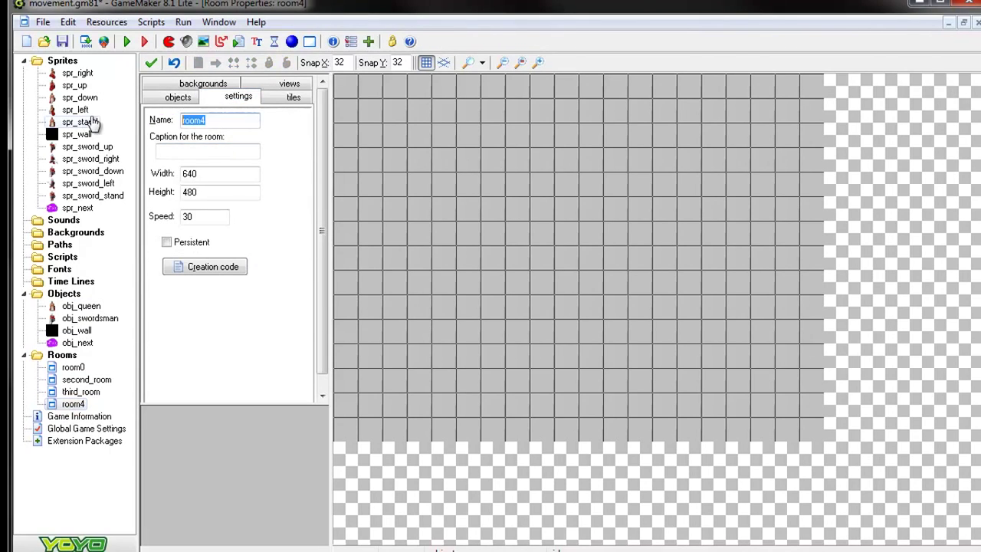
type("fourth_room")
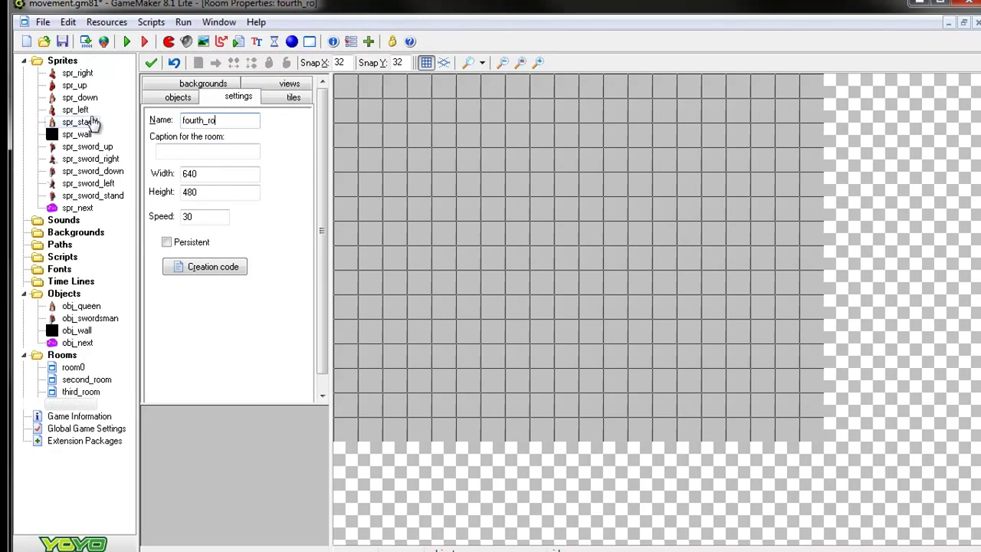
Set fourth_room's grid snap to 50 in both X and Y
double_click(339, 62)
type("50")
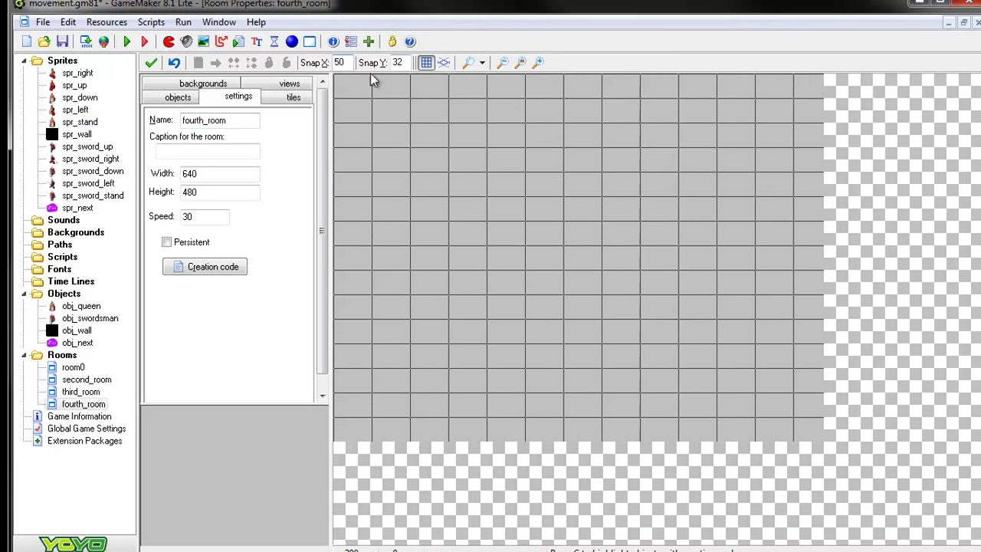
key("Tab")
type("50")
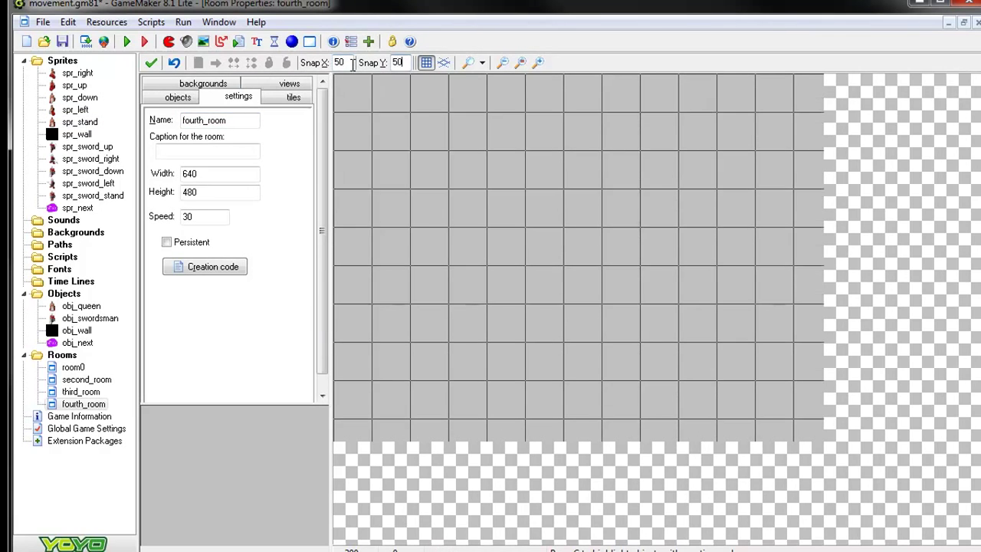
In fourth_room, place obj_queen in the top row near the middle and obj_next in the grid cell at 350, 400
scroll(586, 93, "down", 1)
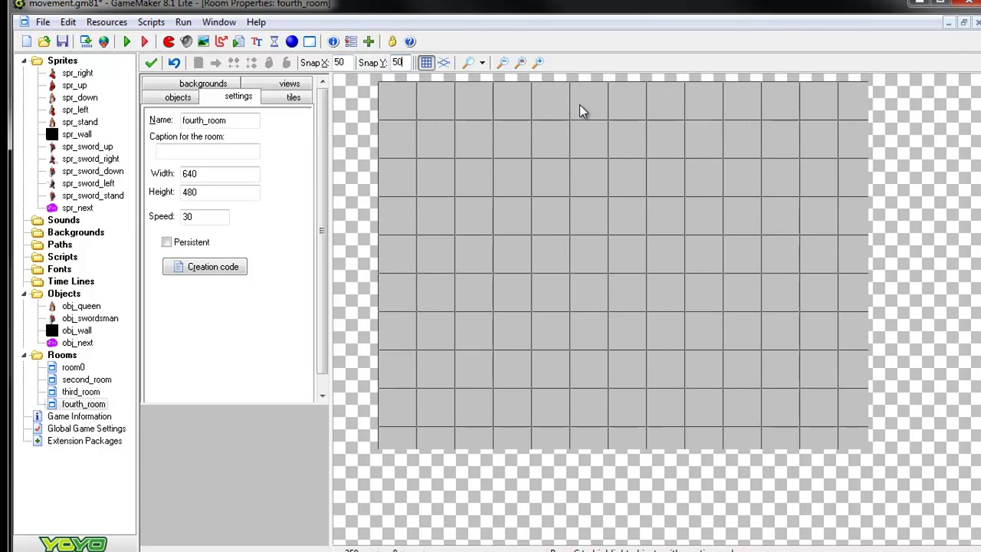
left_click(181, 97)
left_click(176, 128)
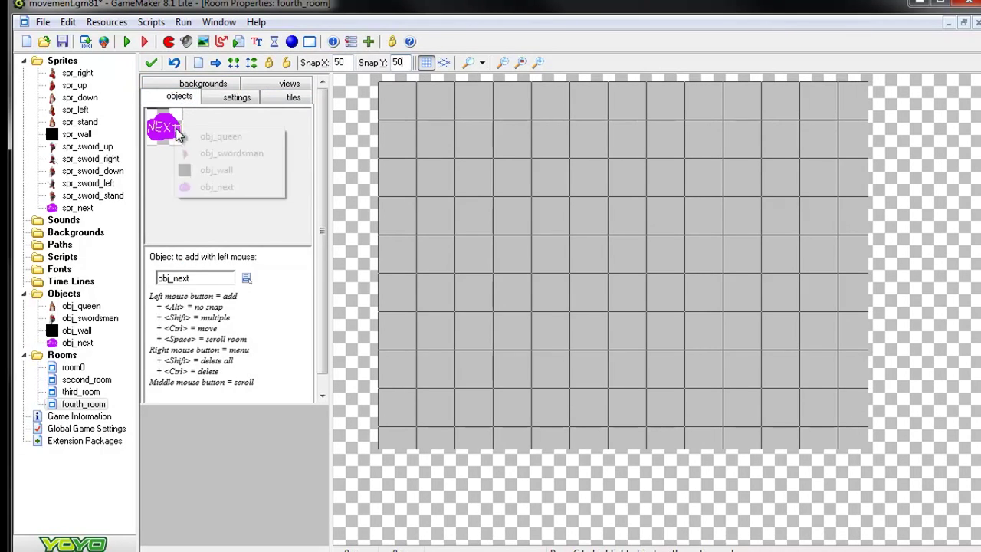
left_click(221, 137)
left_click(589, 100)
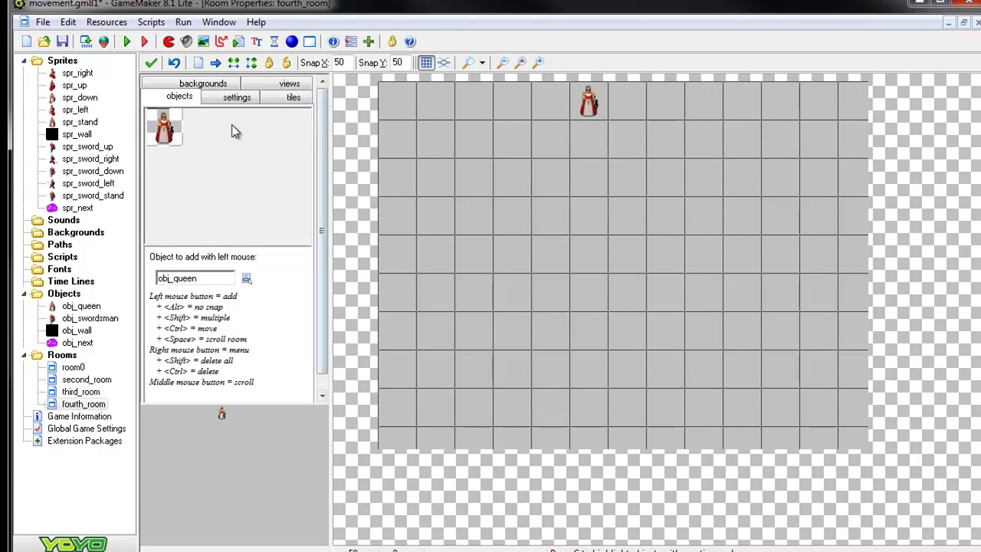
left_click(200, 208)
left_click(256, 259)
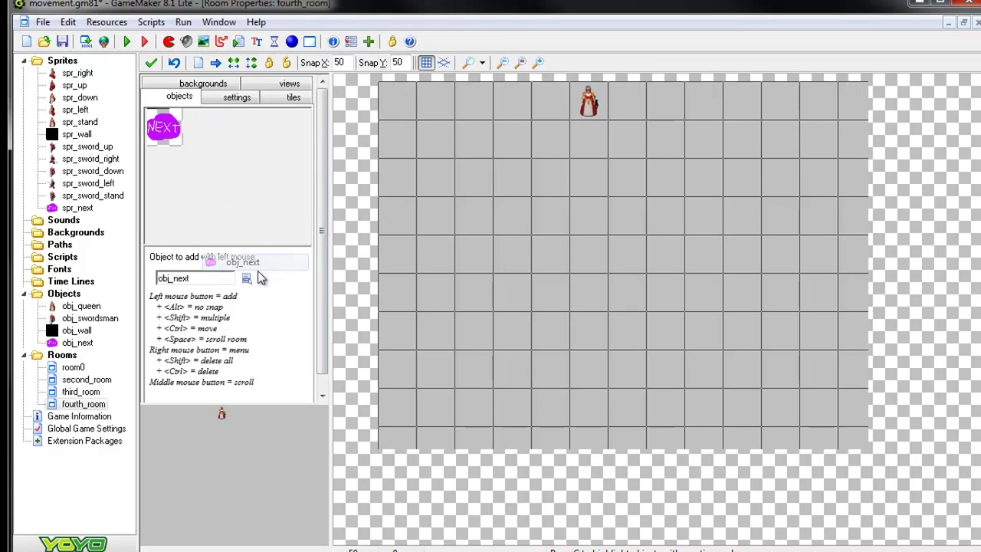
left_click(660, 408)
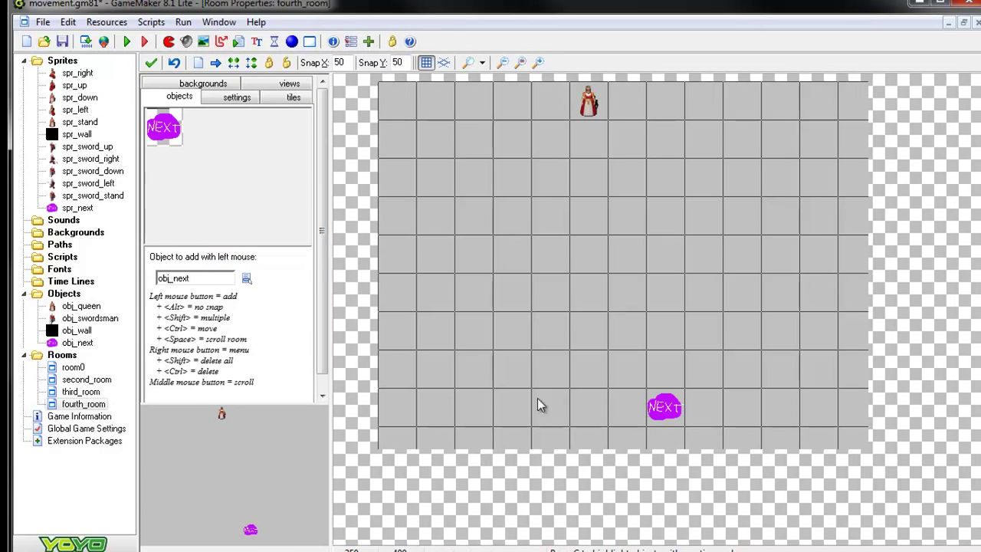
Run the game, lead the queen through the NEXT objects as far as fourth_room, and close the game window
left_click(130, 41)
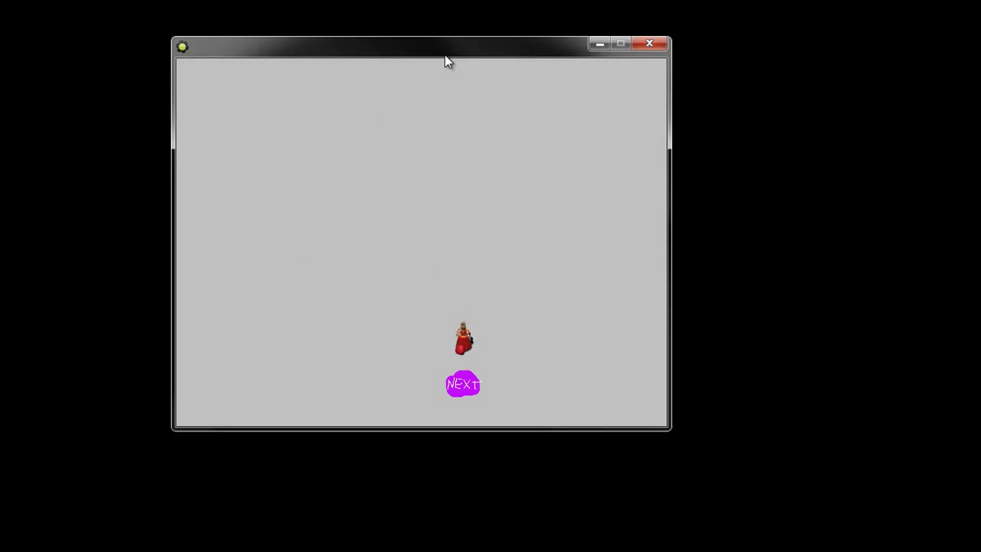
left_click(638, 42)
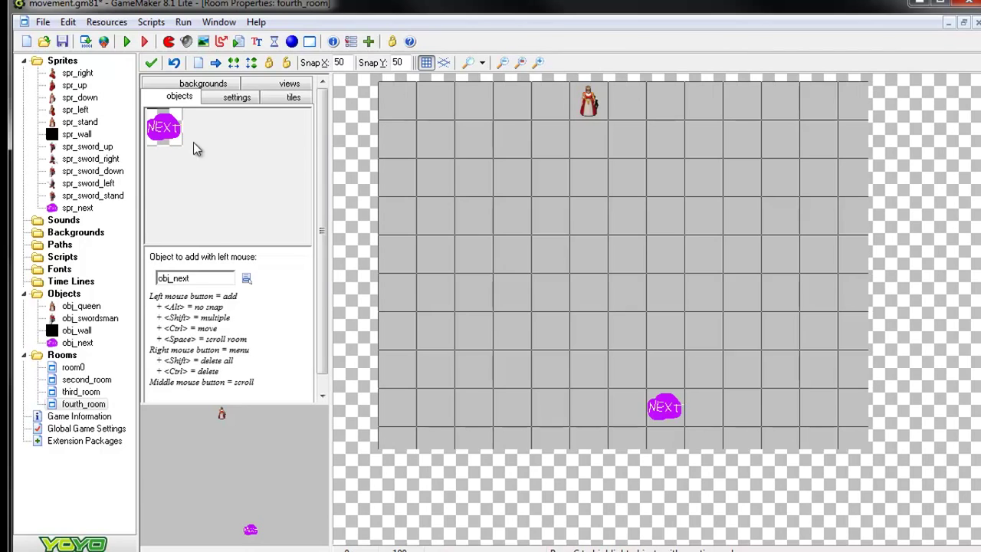
Open the properties of obj_queen and make the object persistent
left_click(85, 311)
double_click(85, 311)
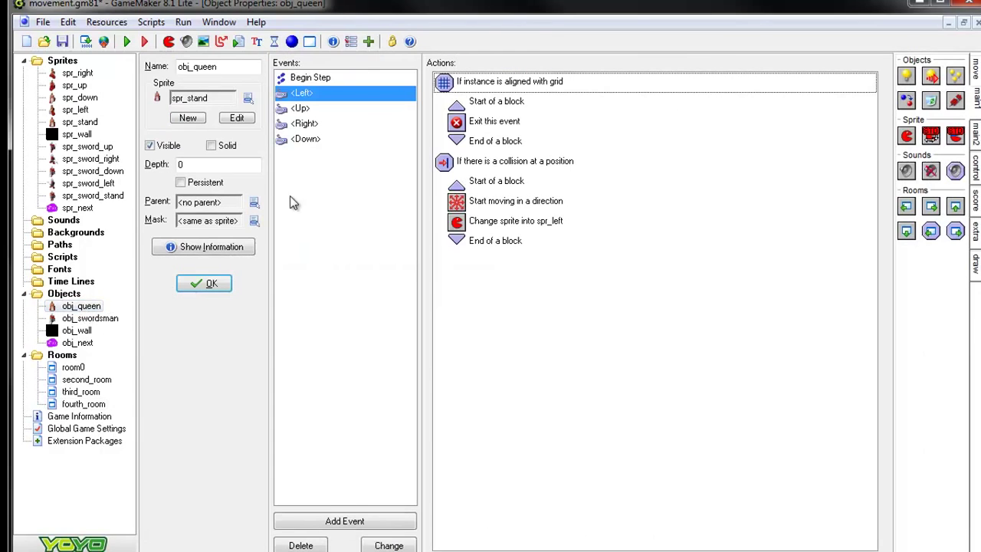
left_click(181, 182)
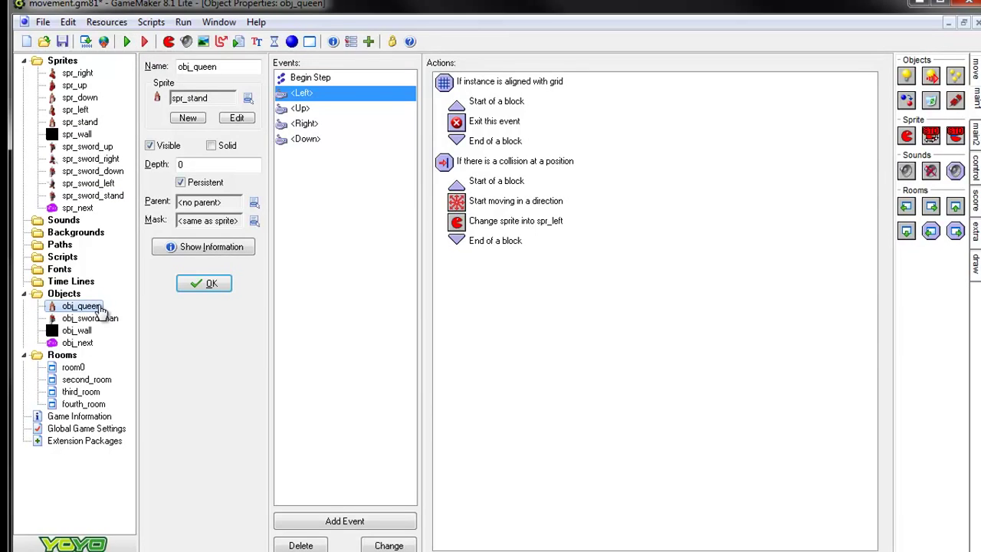
Test the persistent queen by running the game through the rooms up to fourth_room, and close the game window
left_click(132, 43)
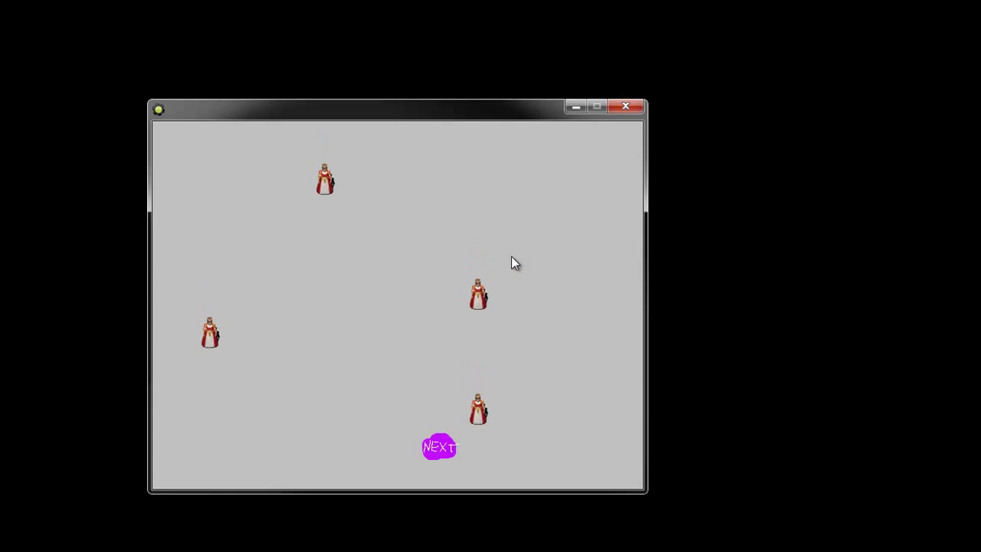
left_click(623, 101)
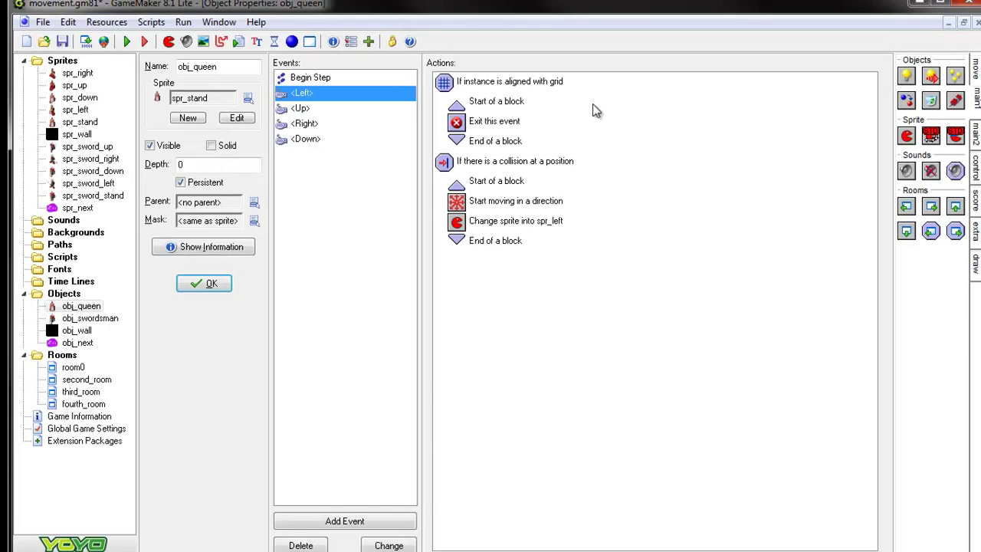
left_click(81, 307)
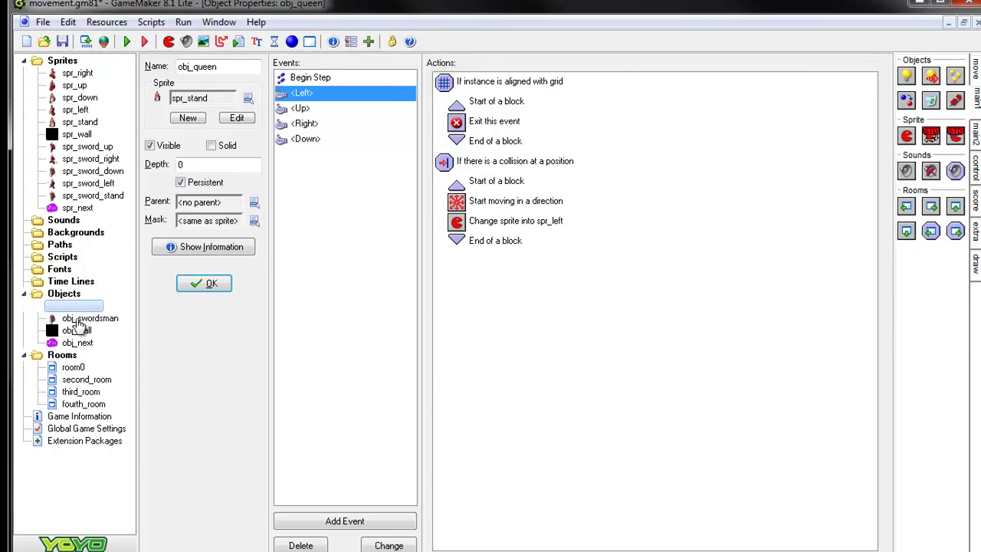
Delete the placed queen from second_room, third_room and fourth_room, leaving only the NEXT object in each
double_click(86, 379)
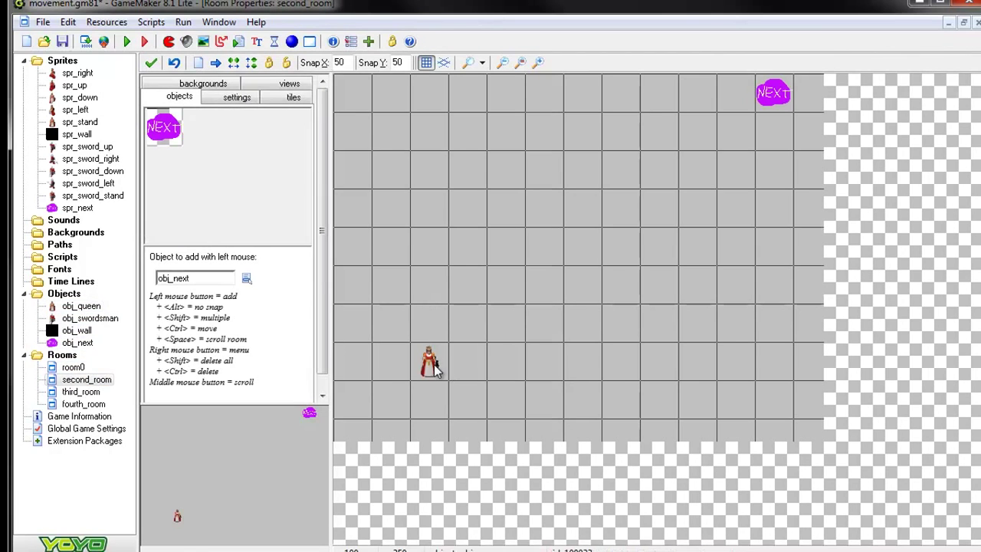
right_click(451, 373)
left_click(458, 371)
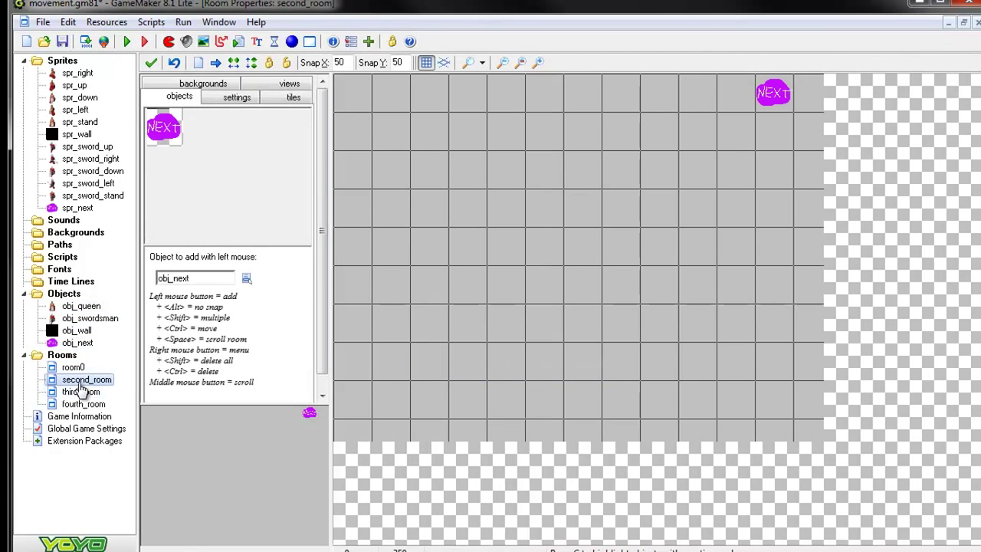
double_click(77, 392)
right_click(774, 214)
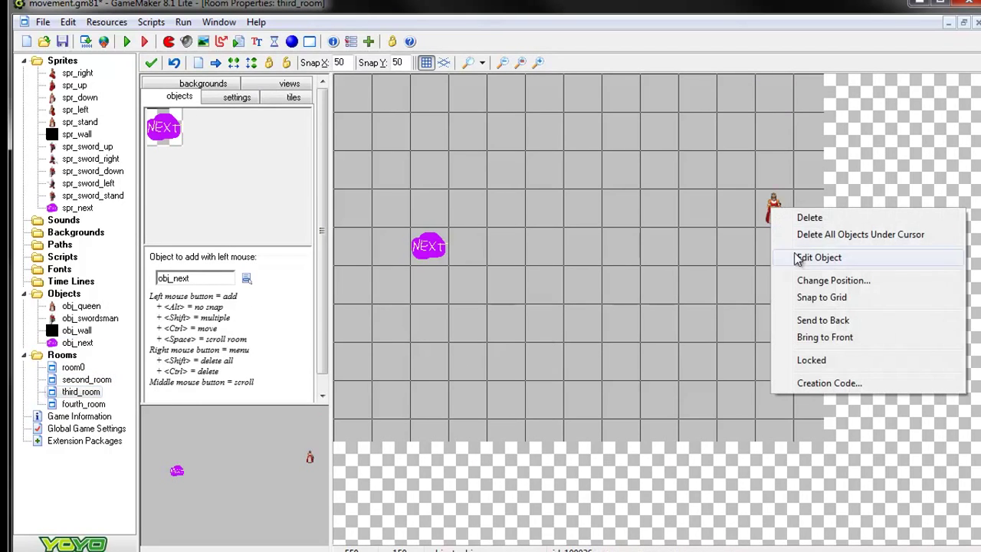
left_click(818, 218)
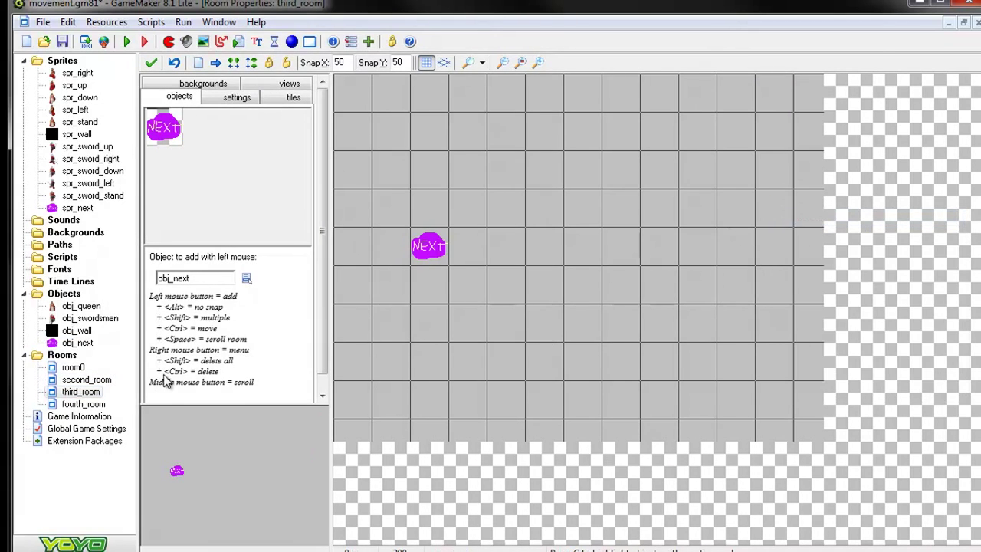
double_click(85, 404)
right_click(580, 102)
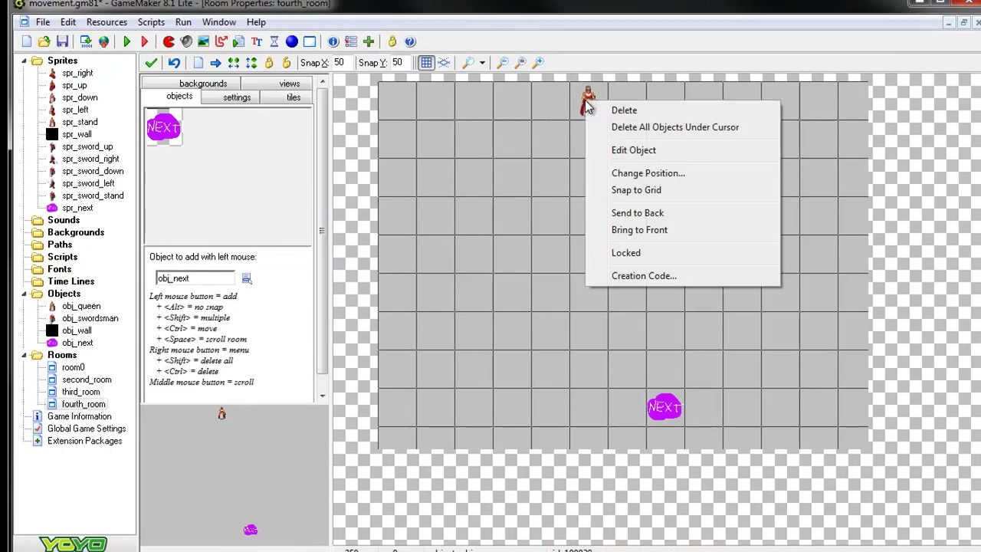
left_click(617, 111)
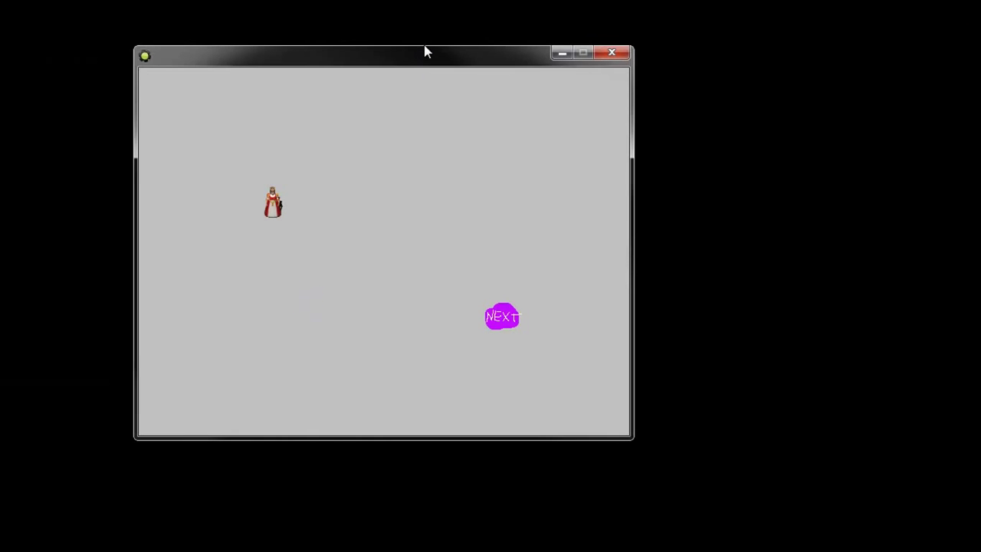
Lead the queen through the NEXT objects from the first room as far as third_room, and close the game window
key("Right")
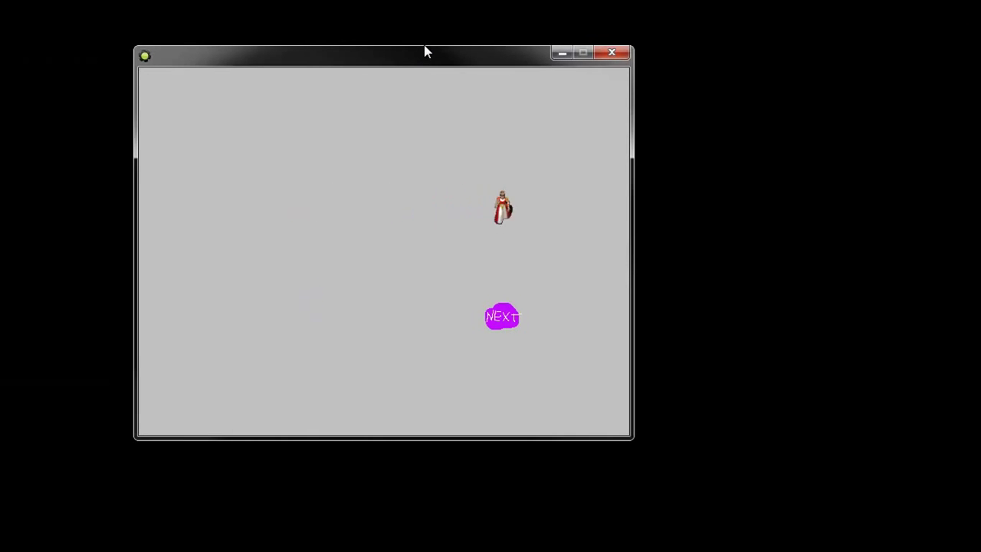
key("Down")
key("Up")
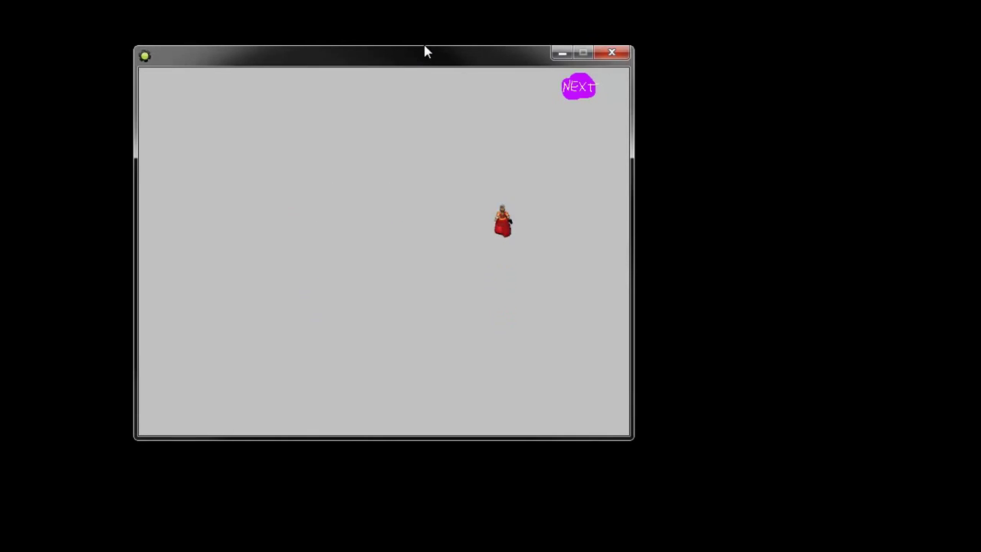
key("Right")
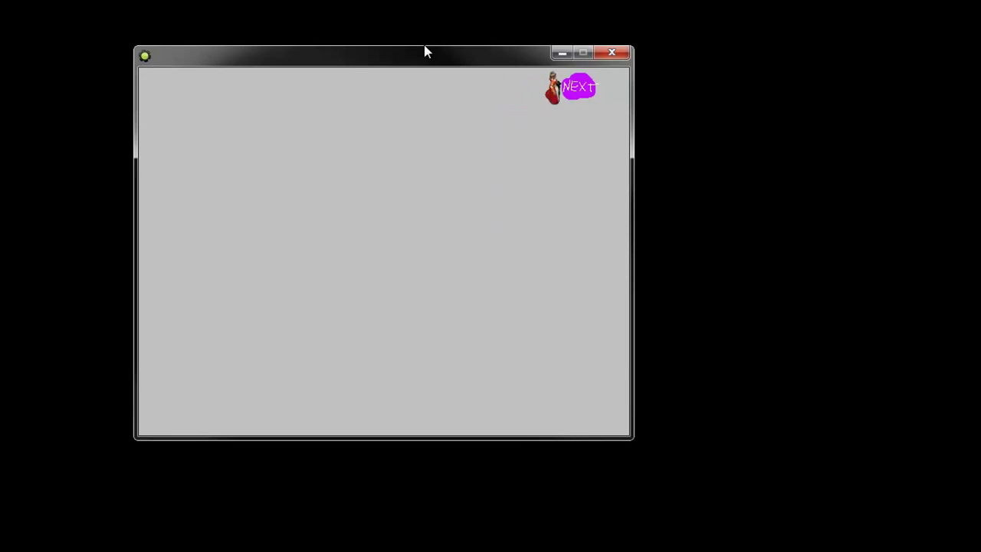
key("Down")
key("Left")
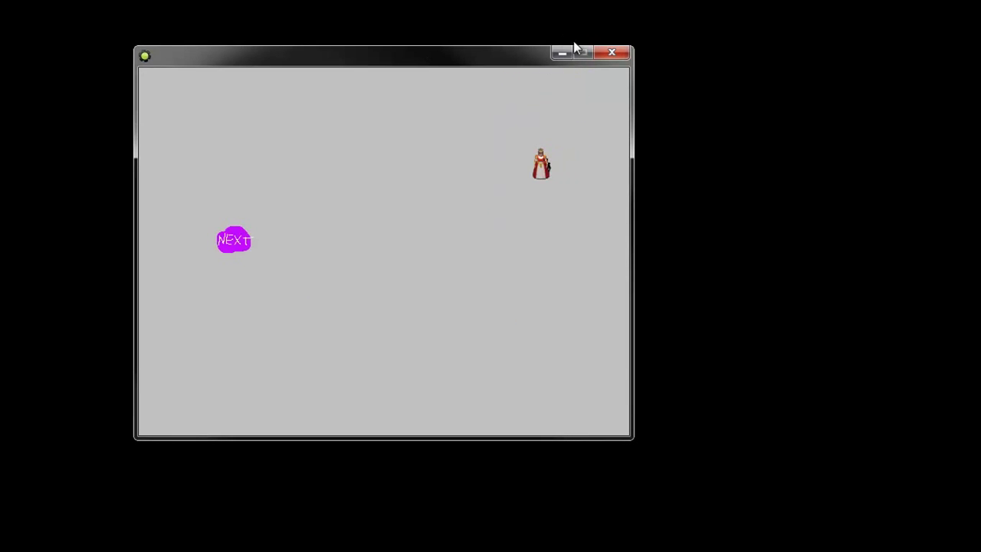
left_click(612, 54)
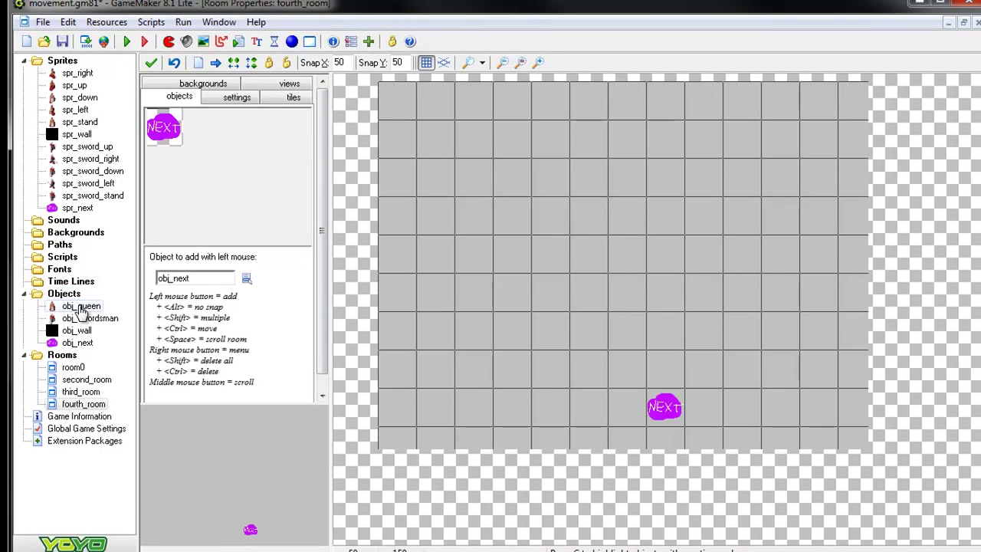
Set the transition of obj_next's "Go to next room" action to "Shift from left"
double_click(77, 342)
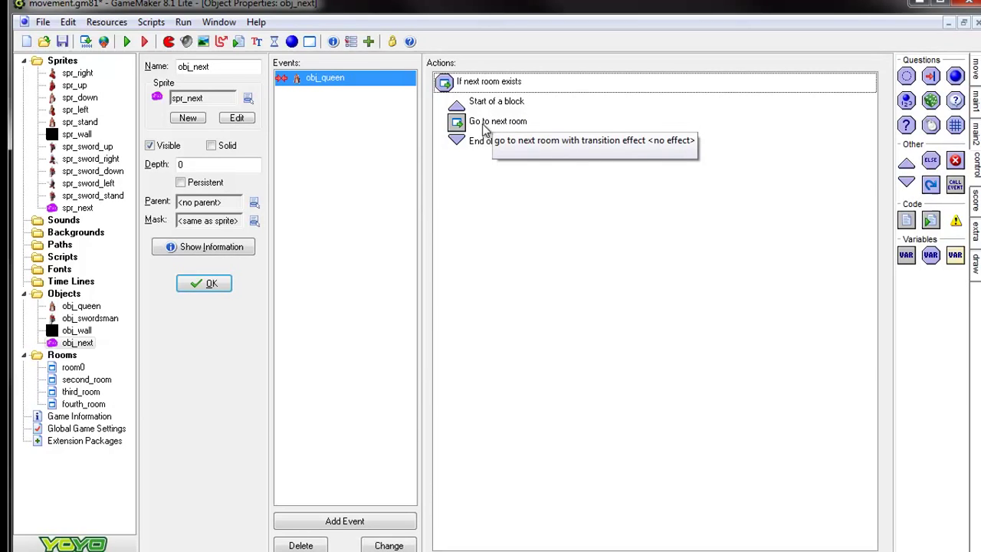
left_click(484, 129)
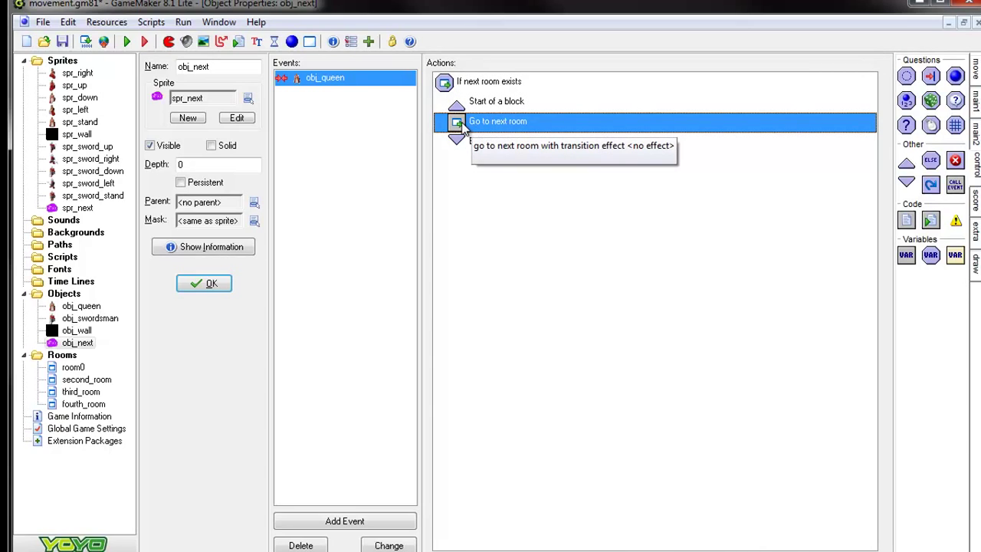
double_click(460, 126)
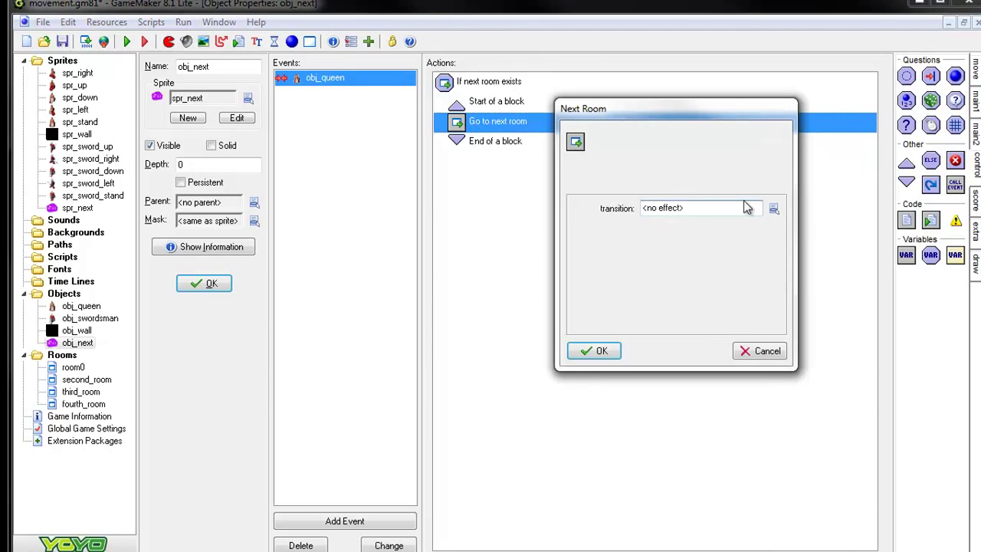
left_click(774, 208)
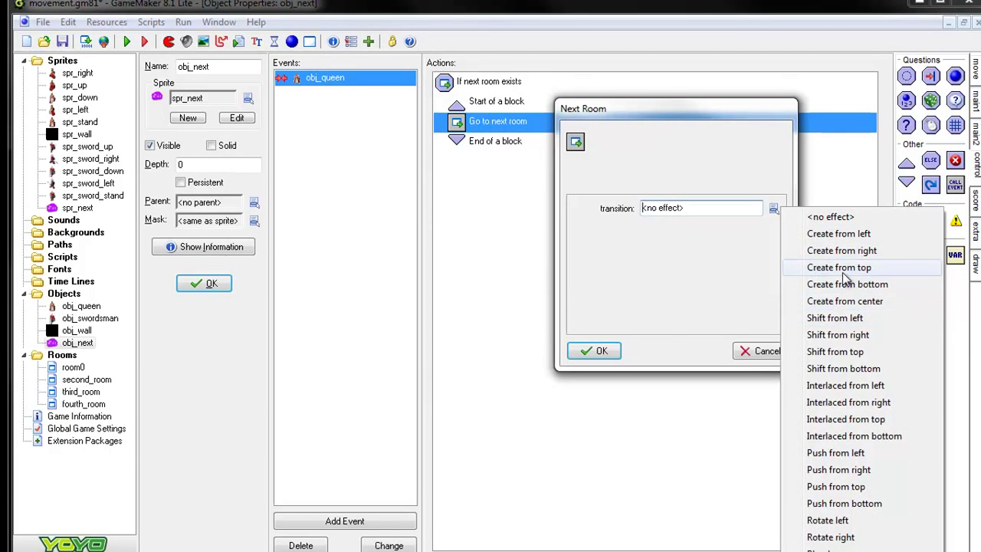
left_click(856, 320)
left_click(590, 351)
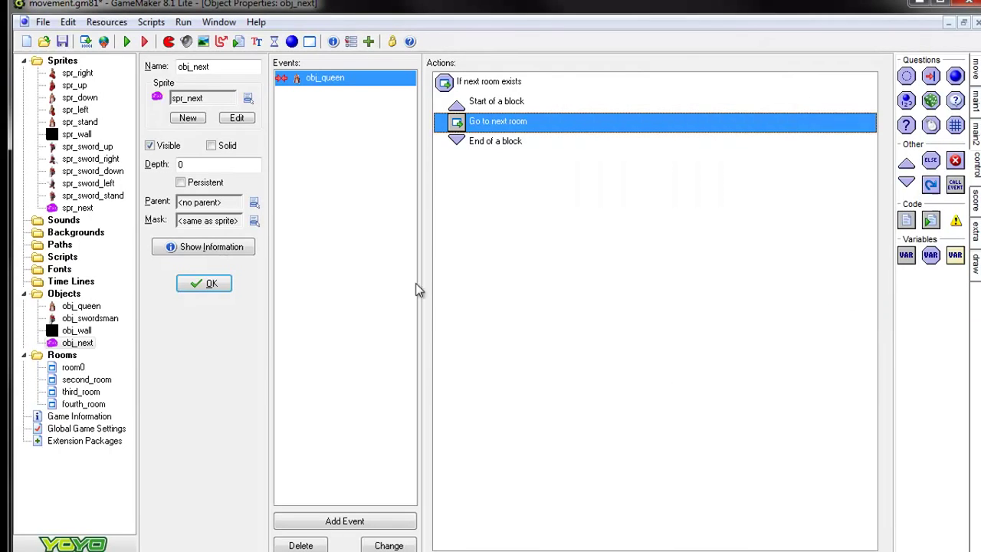
Open room0 and set its background color to orange
double_click(73, 368)
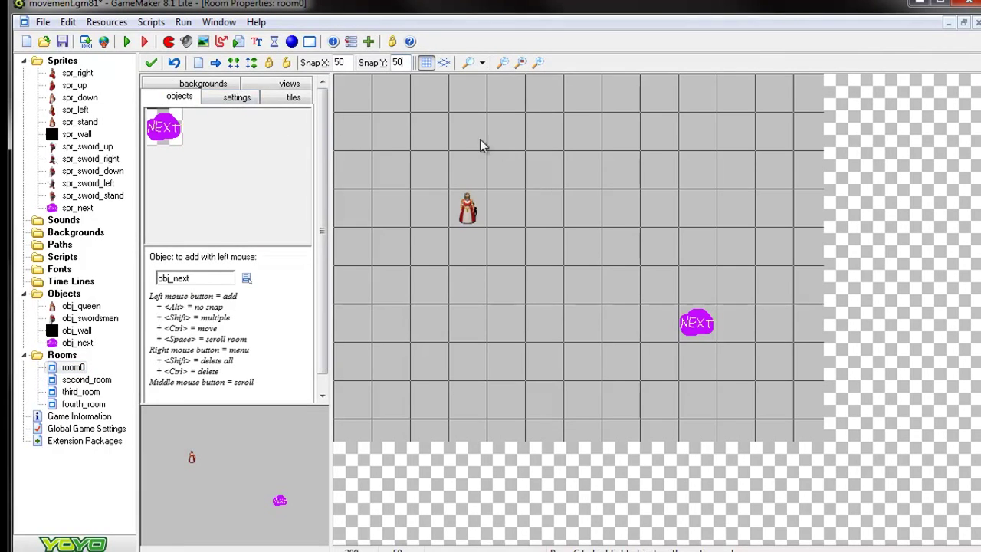
left_click(203, 83)
left_click(219, 141)
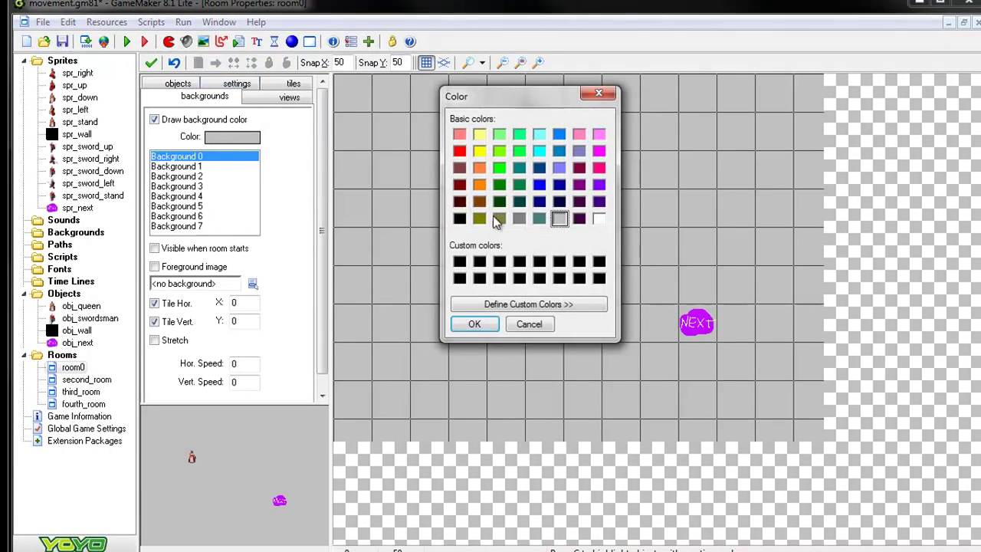
left_click(479, 184)
left_click(475, 324)
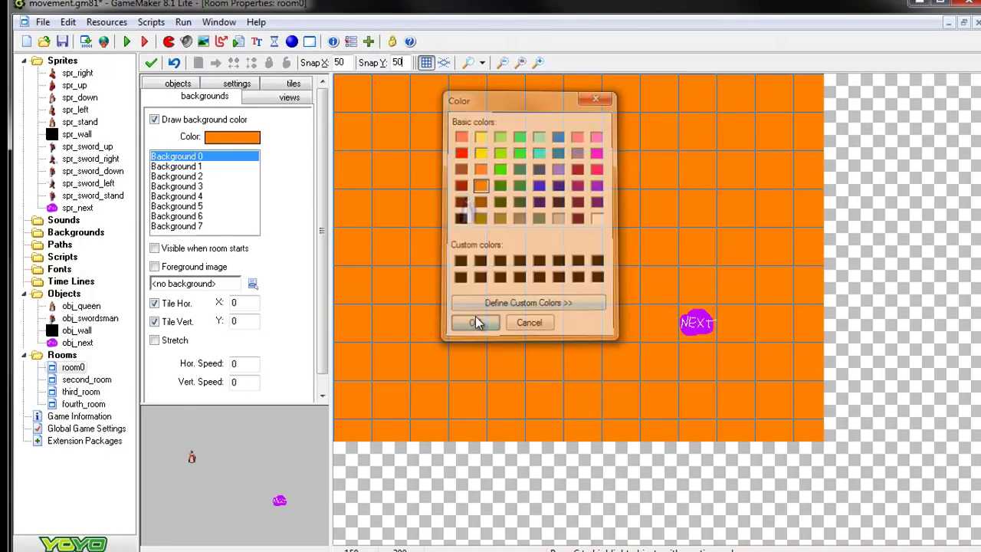
Open second_room and set its background color to blue
left_click(81, 381)
double_click(81, 380)
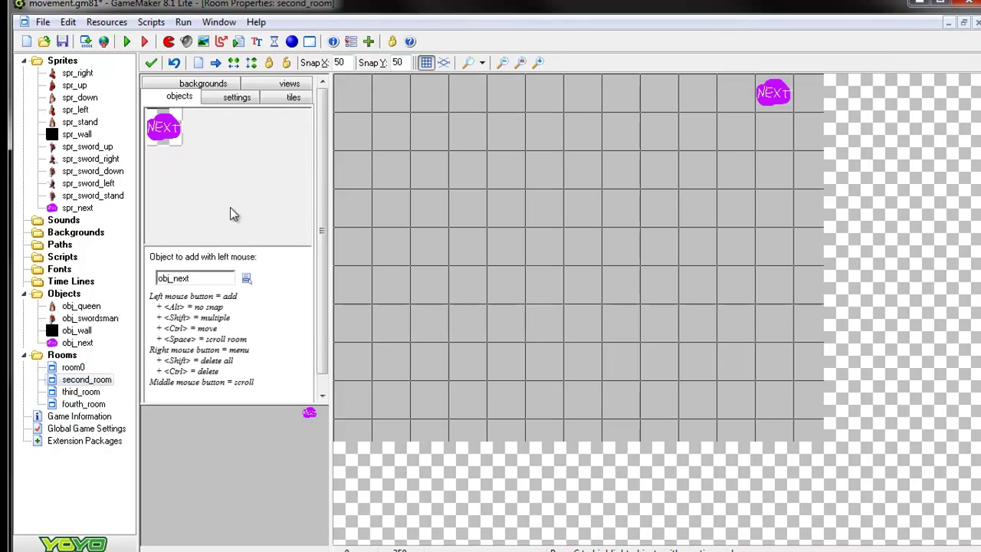
left_click(207, 84)
left_click(232, 137)
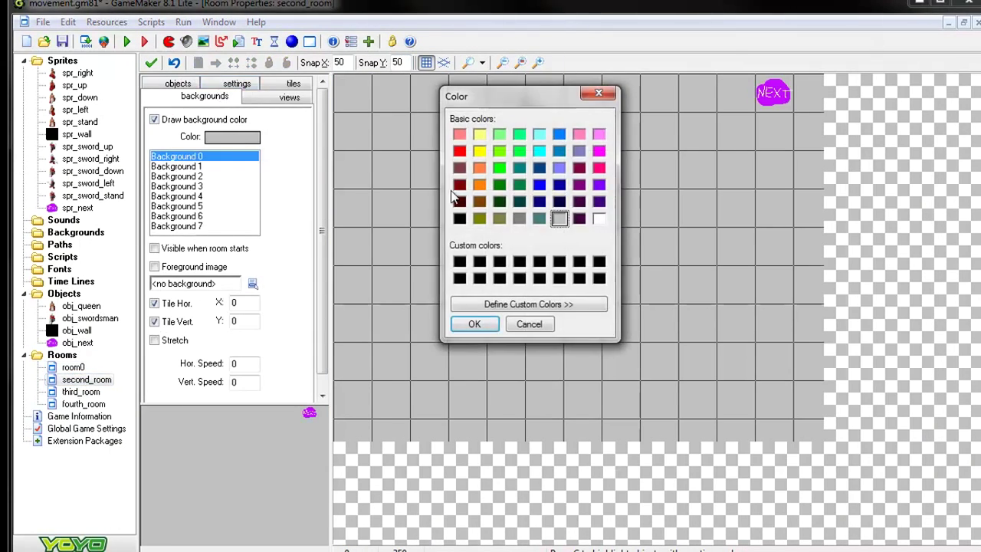
left_click(540, 185)
left_click(474, 324)
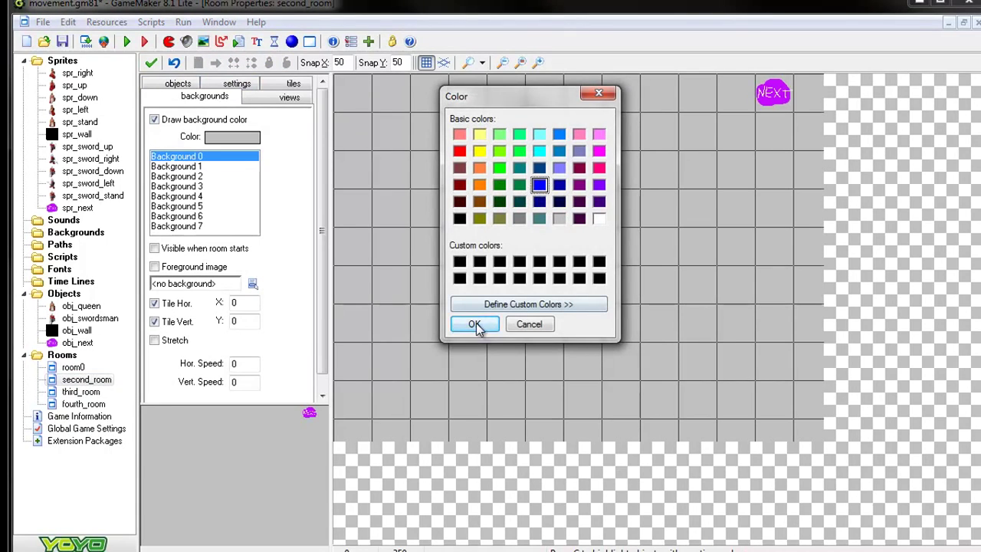
Test the room transition by running the game, leading the queen through the orange and blue rooms to third_room, and close the game window
left_click(127, 42)
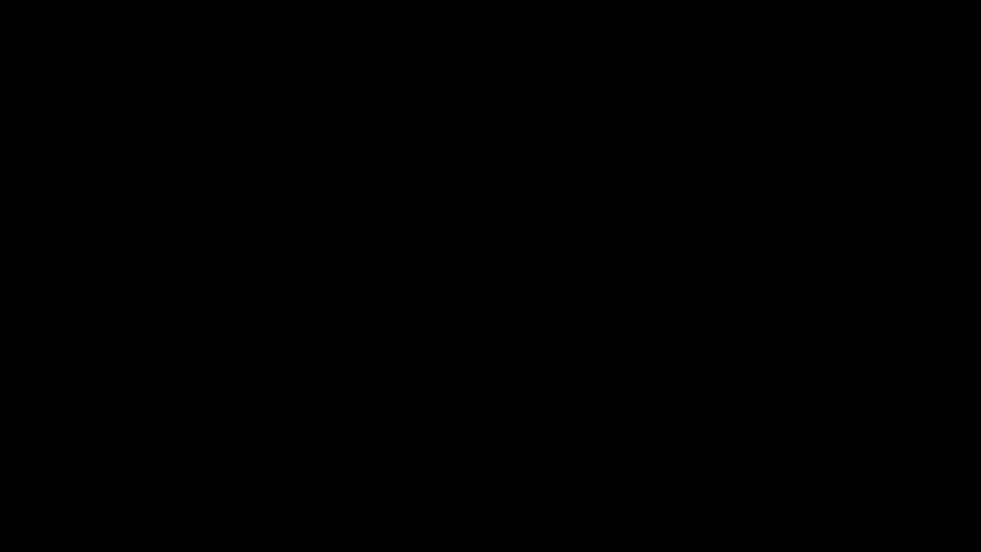
key("Right")
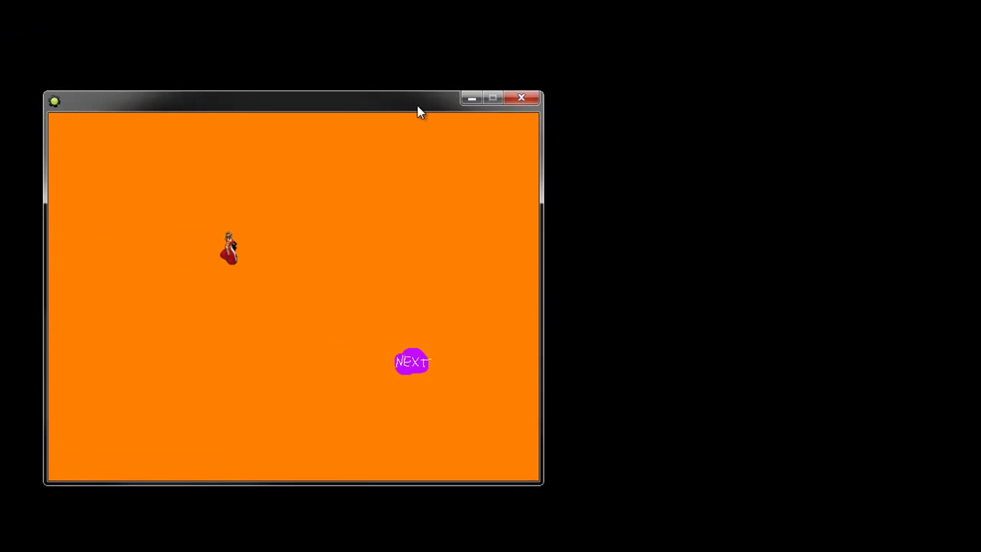
key("Down")
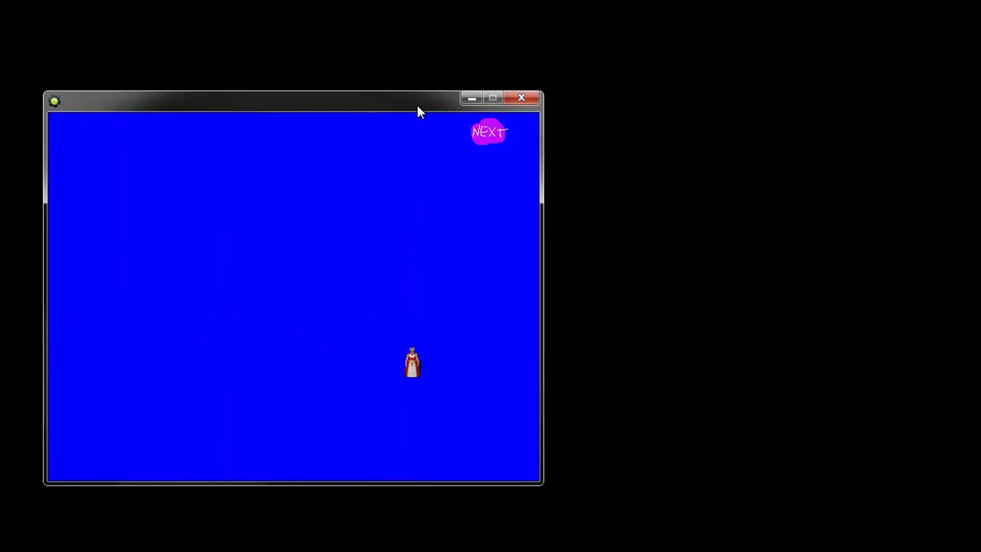
key("Up")
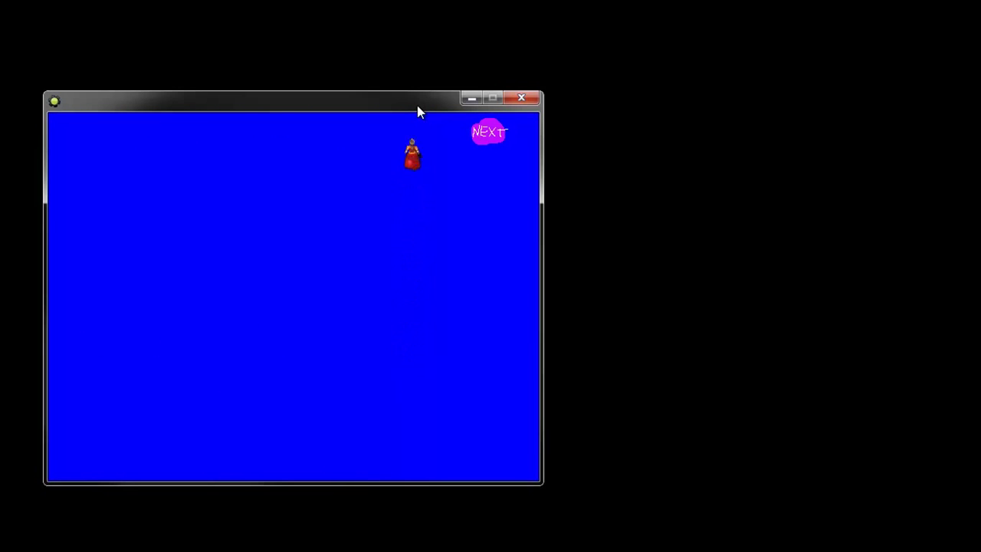
key("Right")
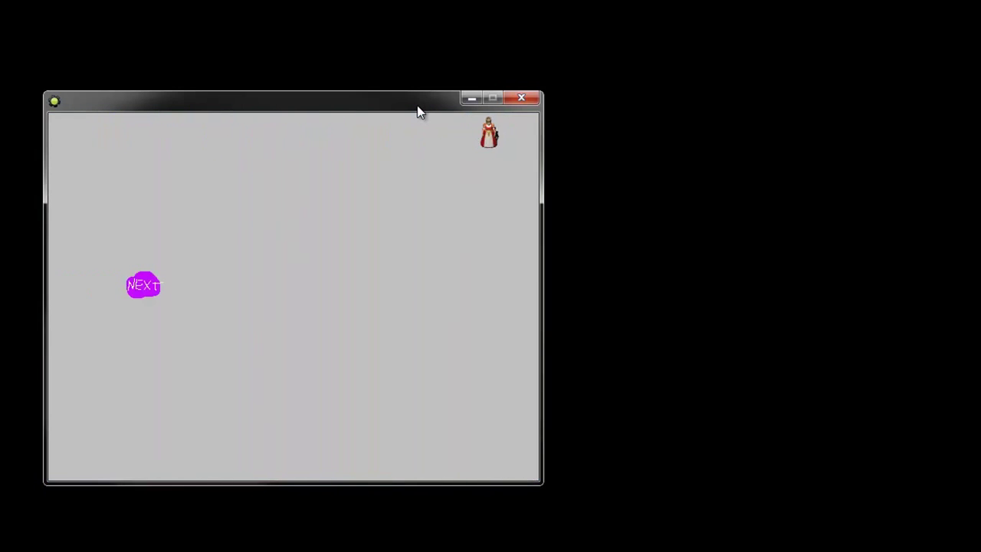
key("Down")
key("Left")
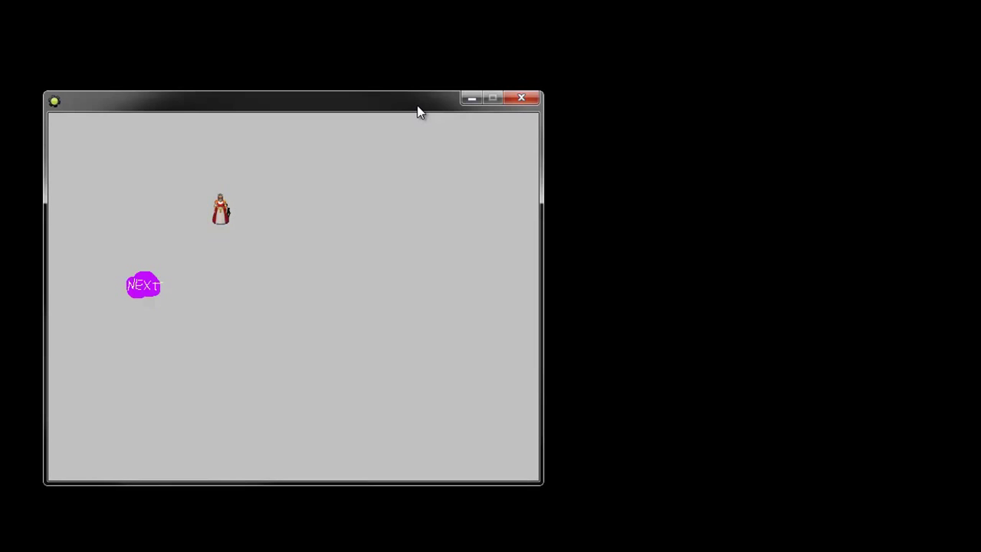
left_click(533, 103)
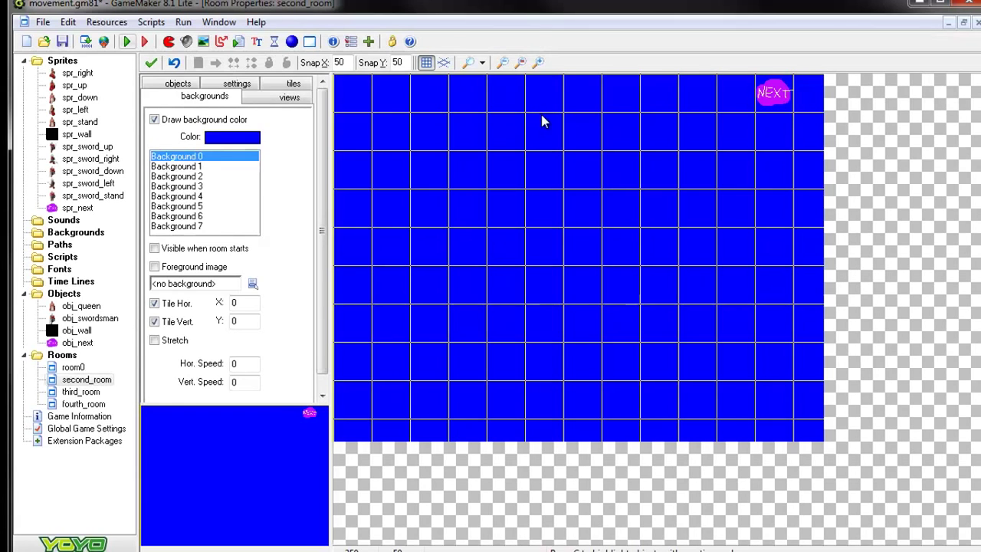
Open the properties of obj_queen
left_click(91, 309)
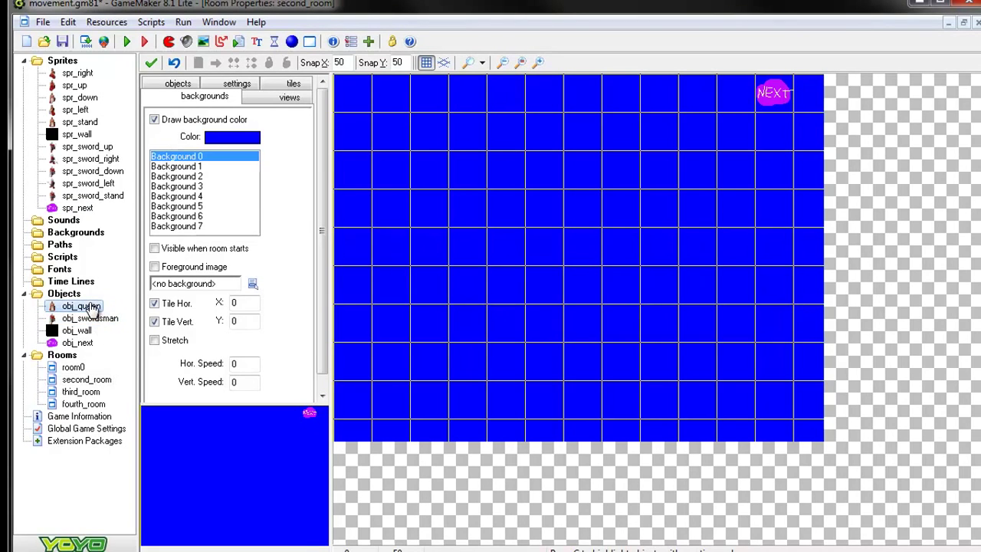
double_click(82, 306)
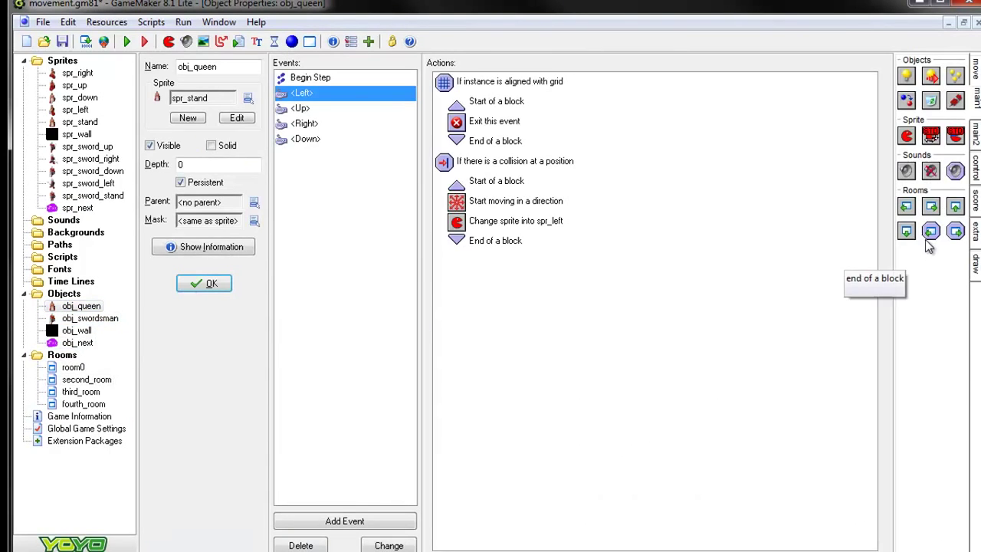